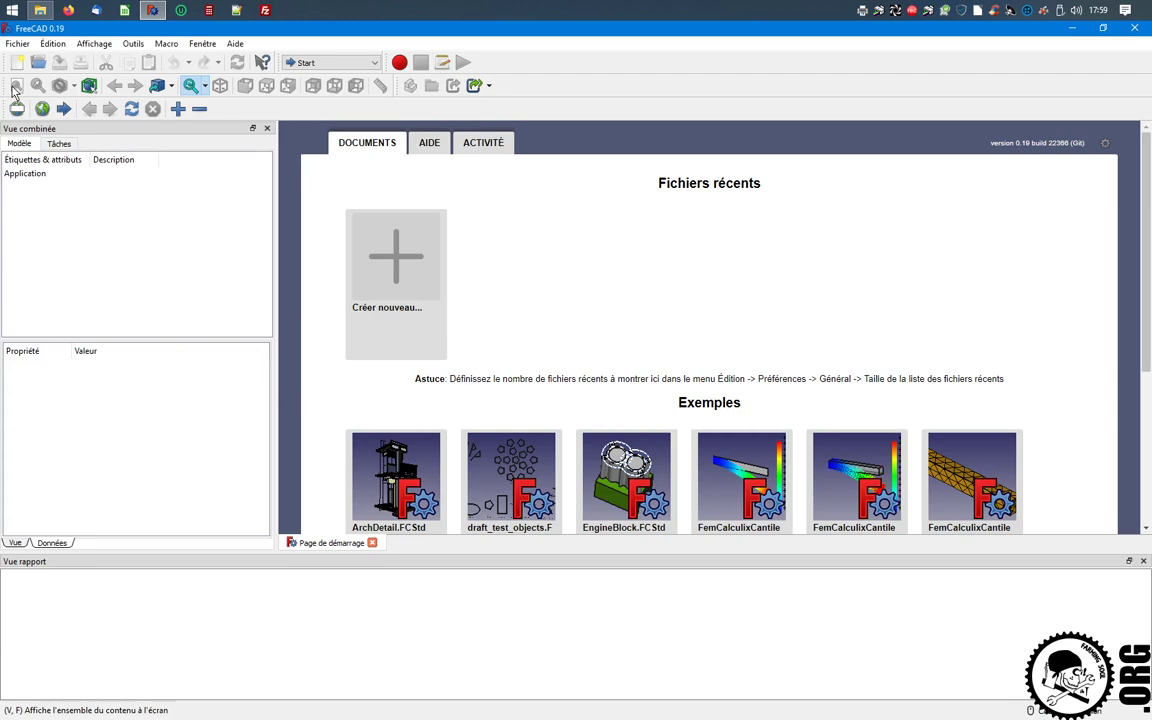
# Create a new document and add a spreadsheet from the Spreadsheet workbench
pyautogui.hotkey('ctrl', 'n')
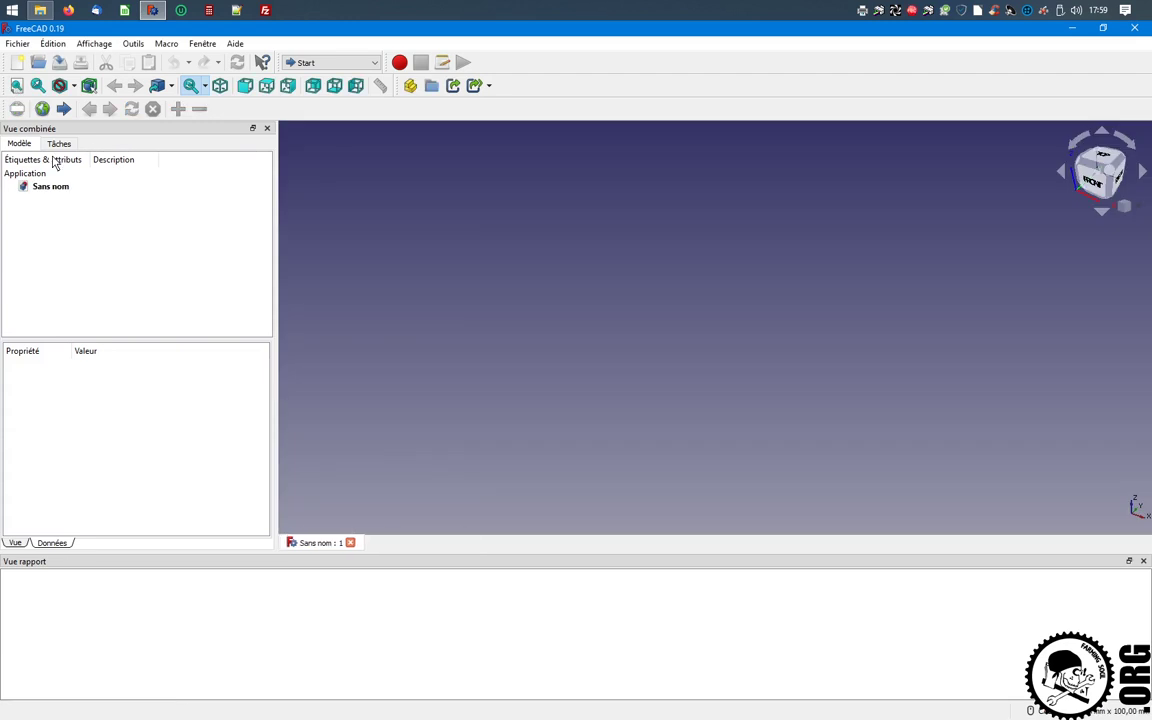
pyautogui.click(330, 62)
pyautogui.click(318, 306)
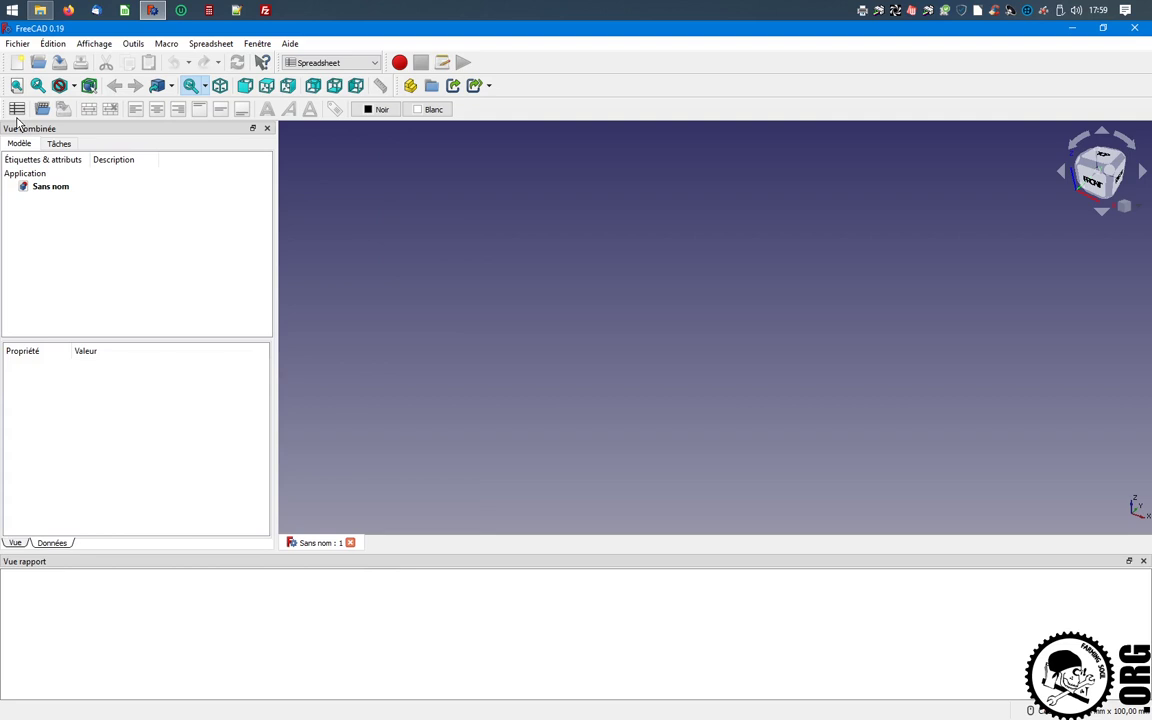
pyautogui.click(17, 110)
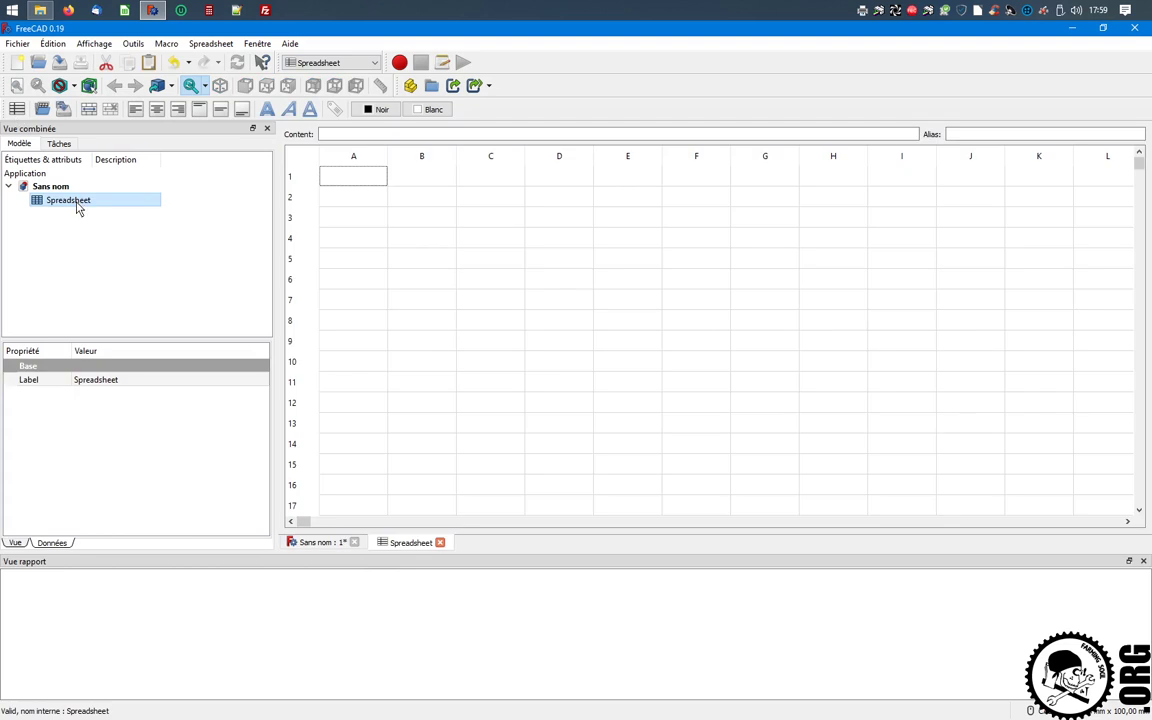
# Enter the 20 tooth count and 8.51 chain size in A1:A2 with labels, widening column B
pyautogui.click(347, 183)
pyautogui.press('Tab')
pyautogui.write('nombre')
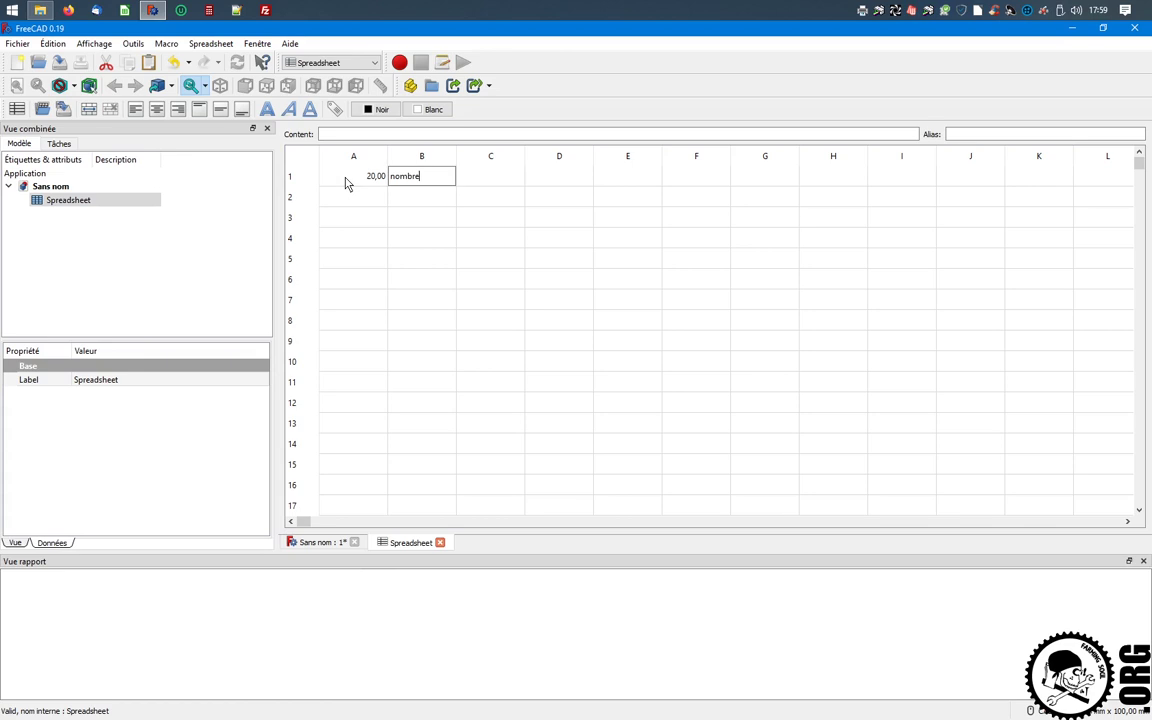
pyautogui.write(' de dent')
pyautogui.press('Return')
pyautogui.press('Left')
pyautogui.write('8')
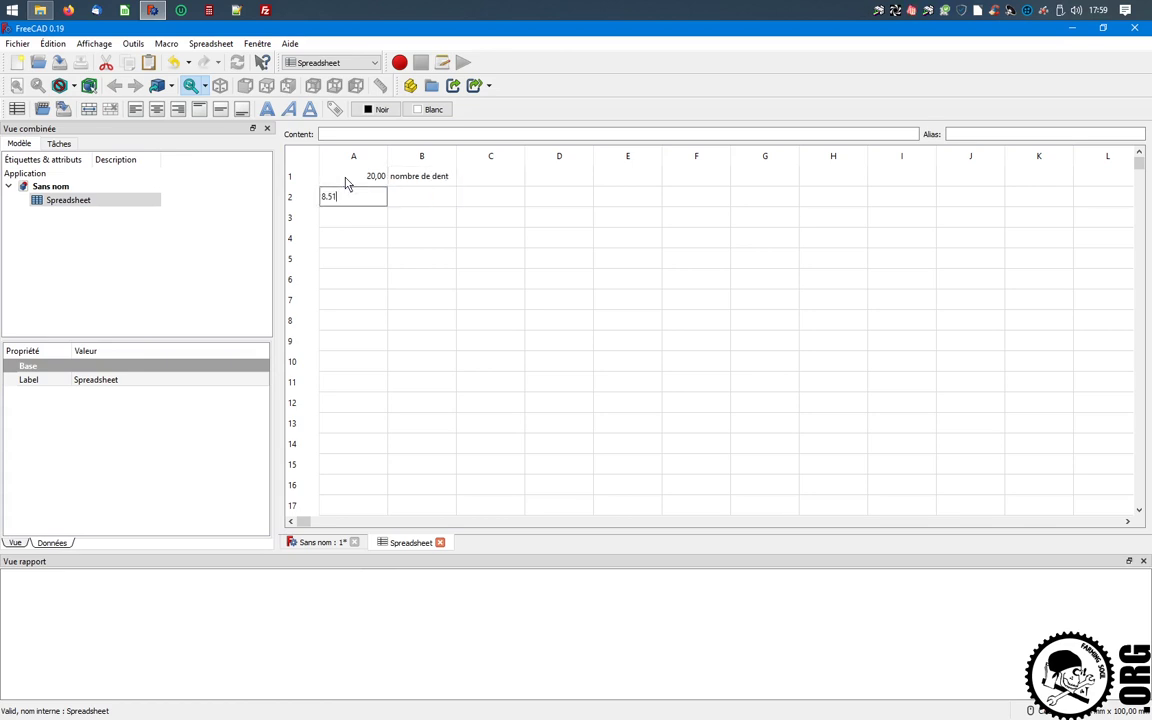
pyautogui.press('Tab')
pyautogui.write('taill')
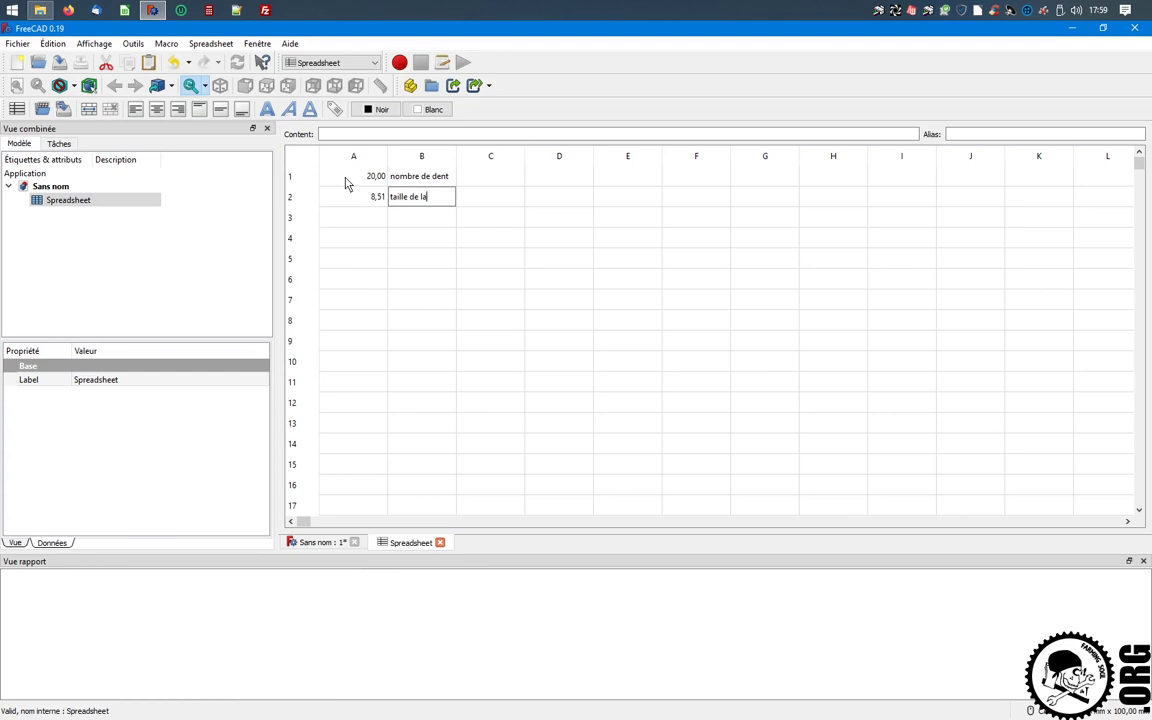
pyautogui.write('la ch')
pyautogui.write('aine')
pyautogui.press('Return')
pyautogui.moveTo(458, 158); pyautogui.dragTo(496, 156)
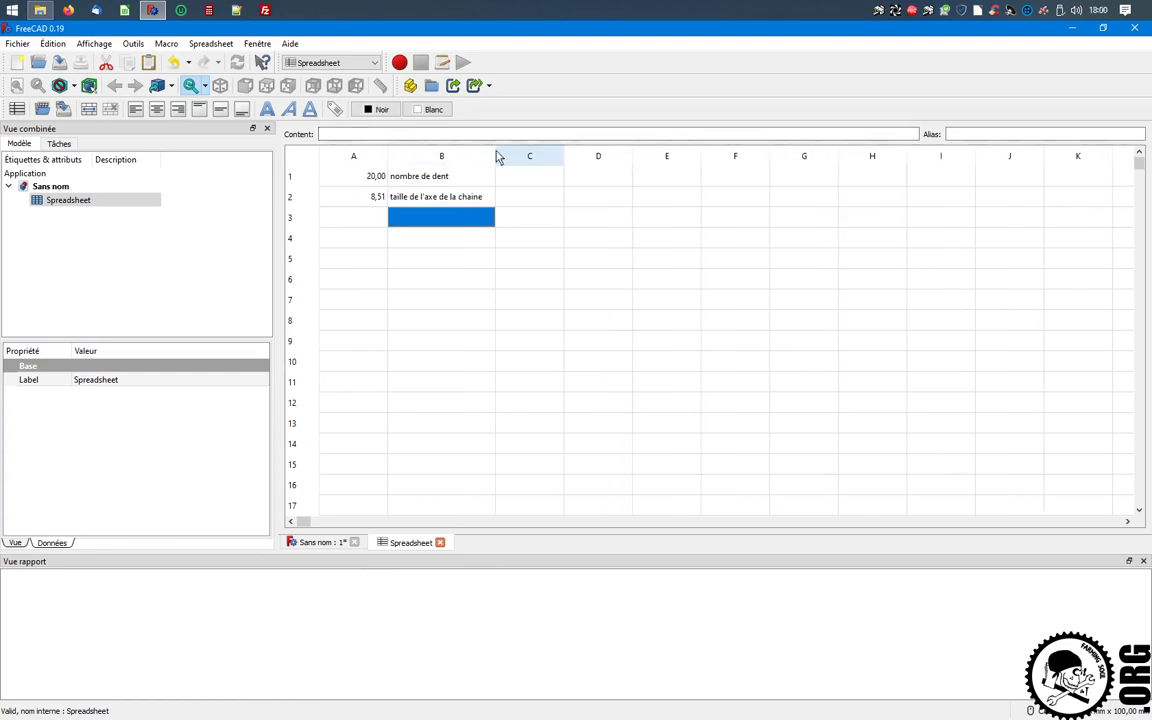
# Enter the 12.70 pitch in A3 and the =360/A1 repeat-angle formula in A4, each labelled
pyautogui.click(373, 217)
pyautogui.write('12.7')
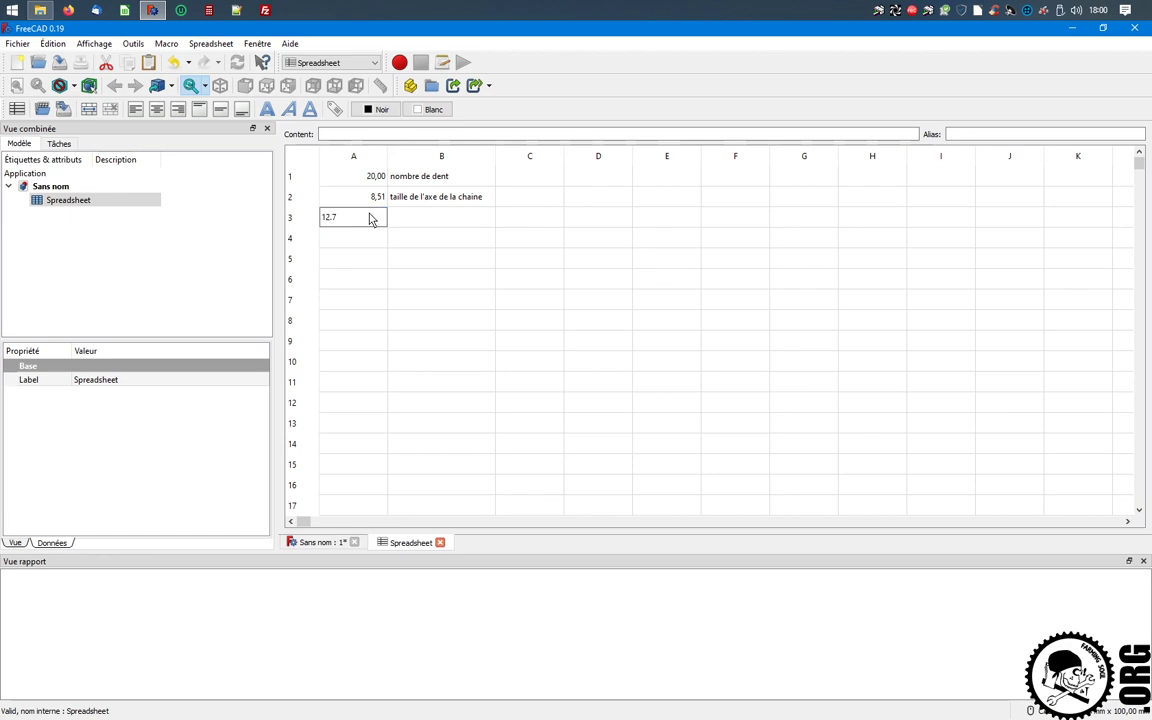
pyautogui.press('Tab')
pyautogui.write('pas')
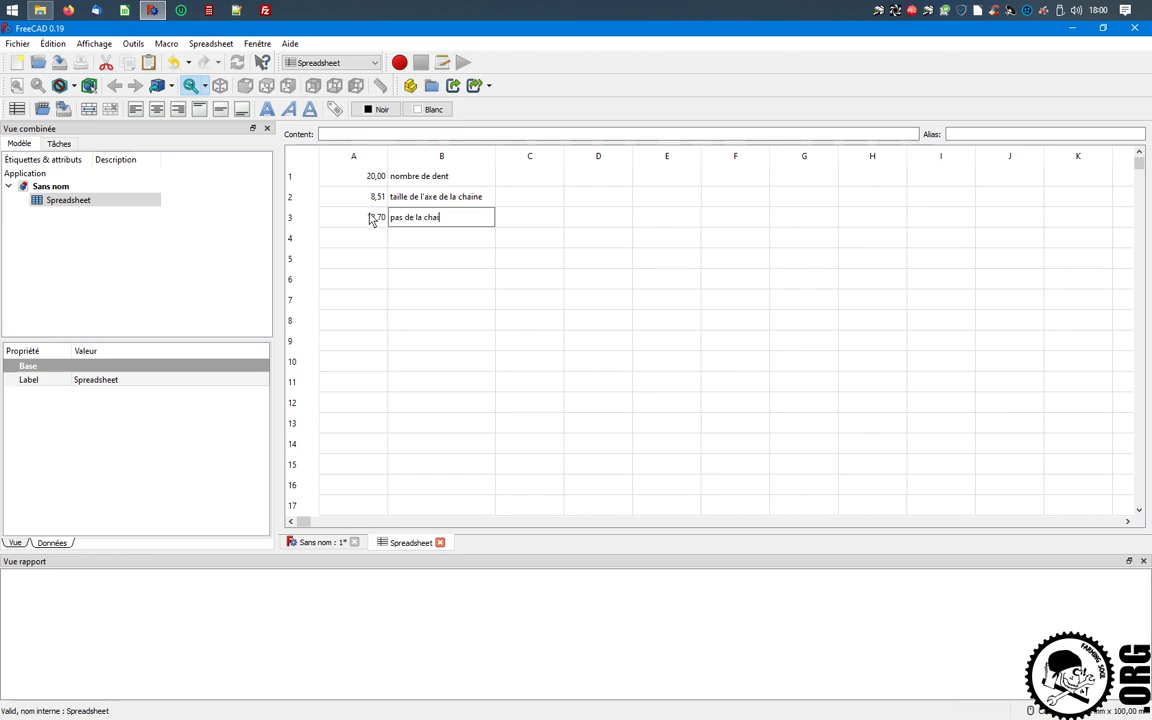
pyautogui.press('Return')
pyautogui.press('Left')
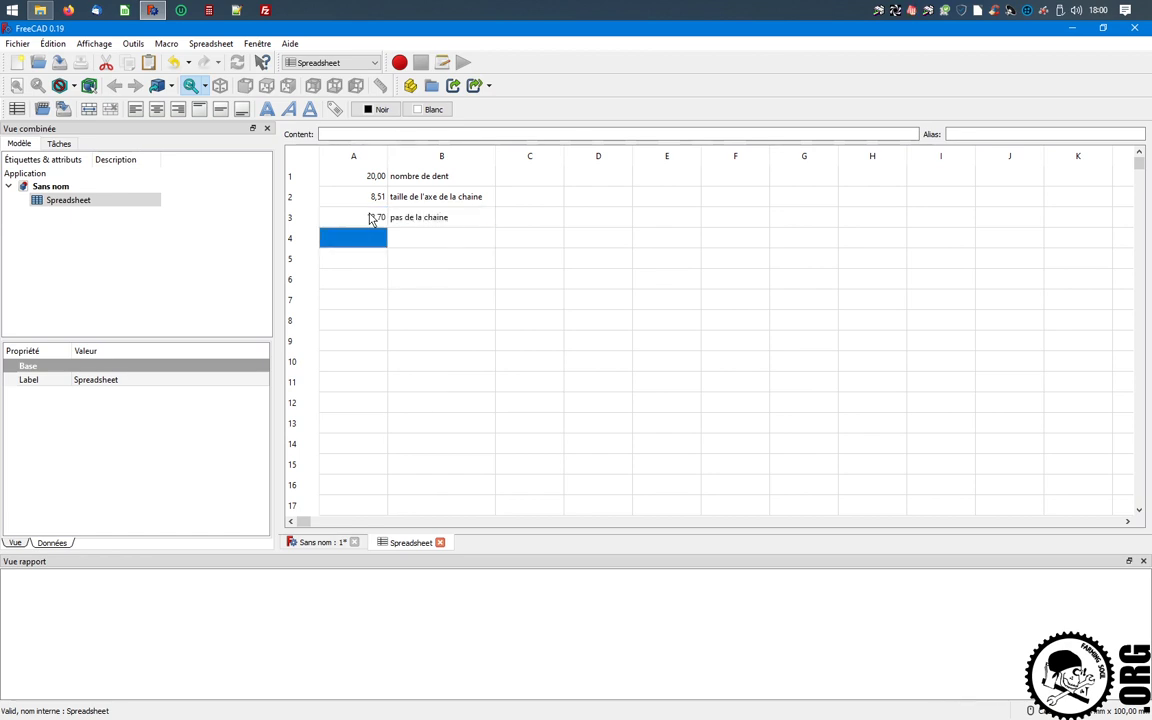
pyautogui.write('=360')
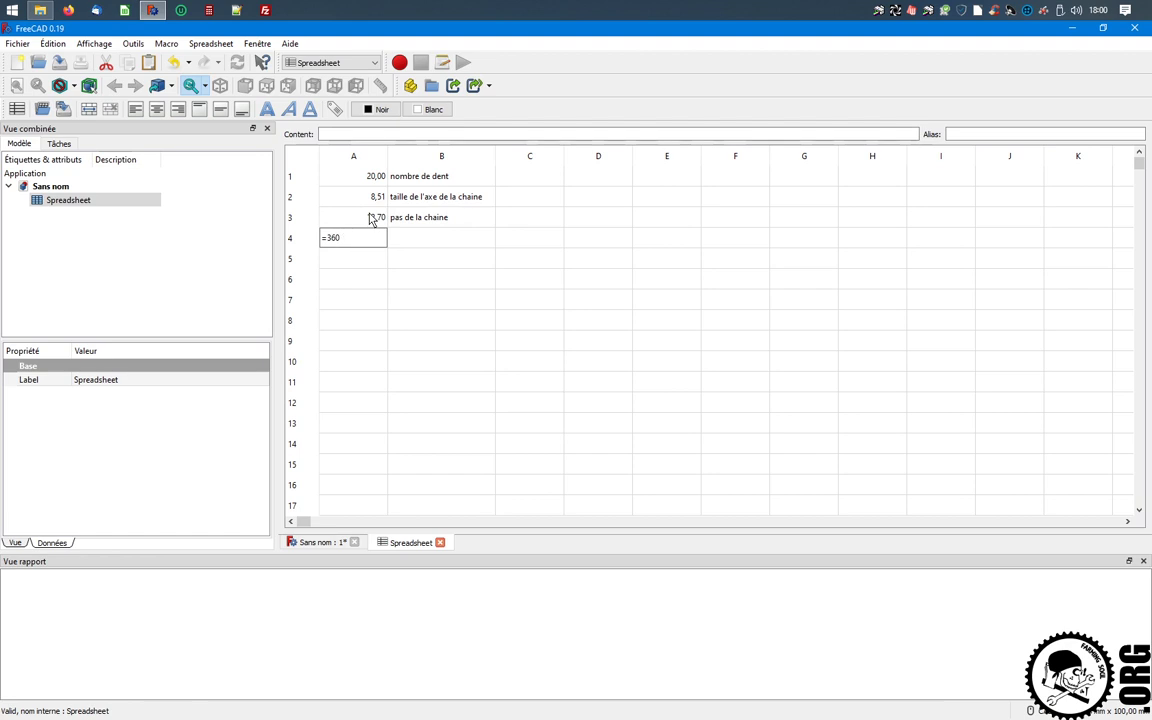
pyautogui.write('/A1')
pyautogui.press('BackSpace')
pyautogui.press('BackSpace')
pyautogui.press('BackSpace')
pyautogui.press('Tab')
pyautogui.write('angle')
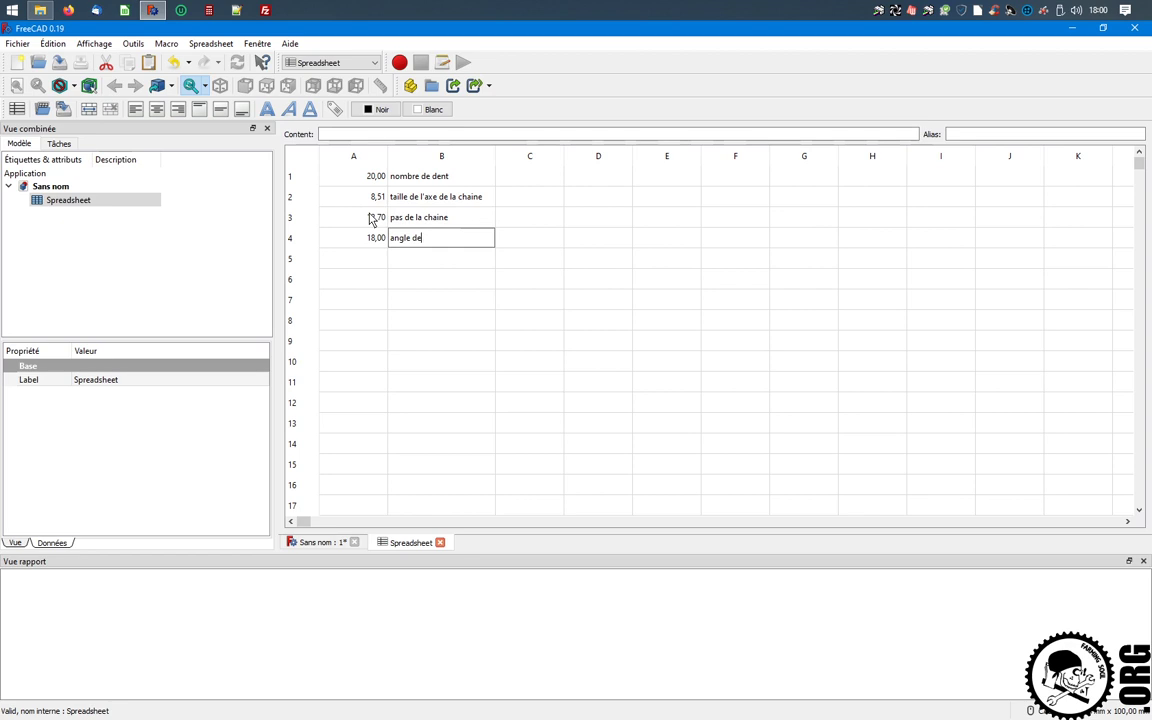
pyautogui.write(' de répétition')
pyautogui.press('Return')
# Add the A5 tooth-circle diameter formula from A3 and A4 (81,18) with its label, widening column B
pyautogui.press('Left')
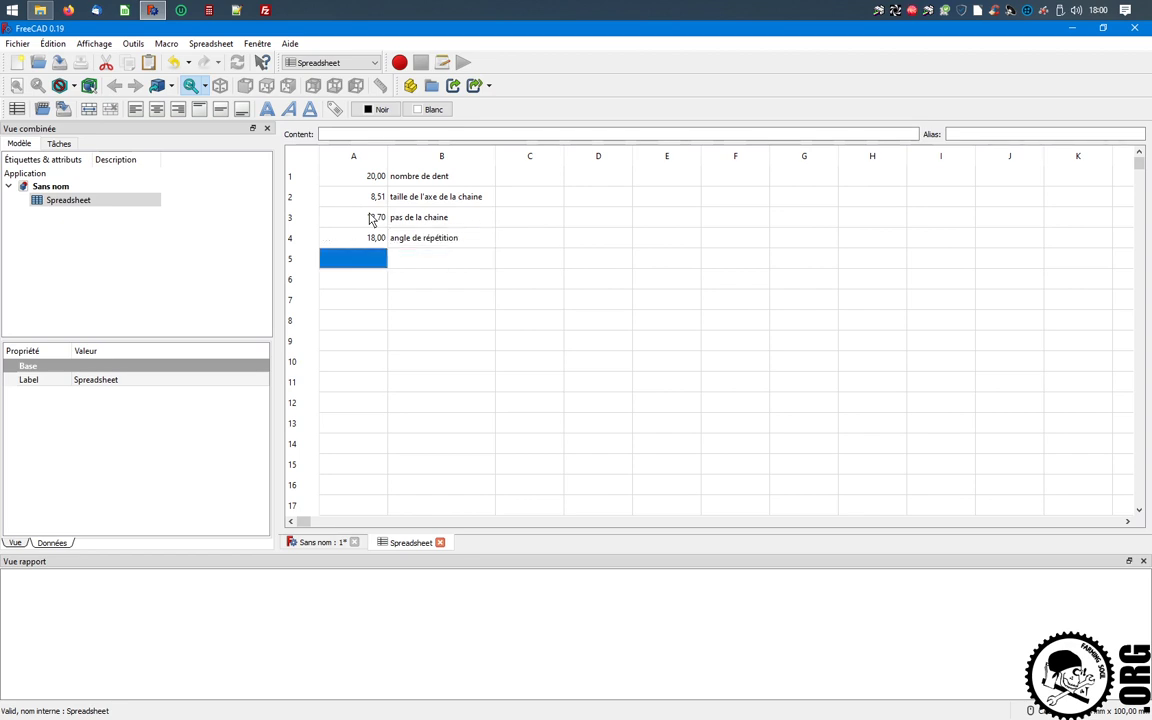
pyautogui.write('=A3/sin')
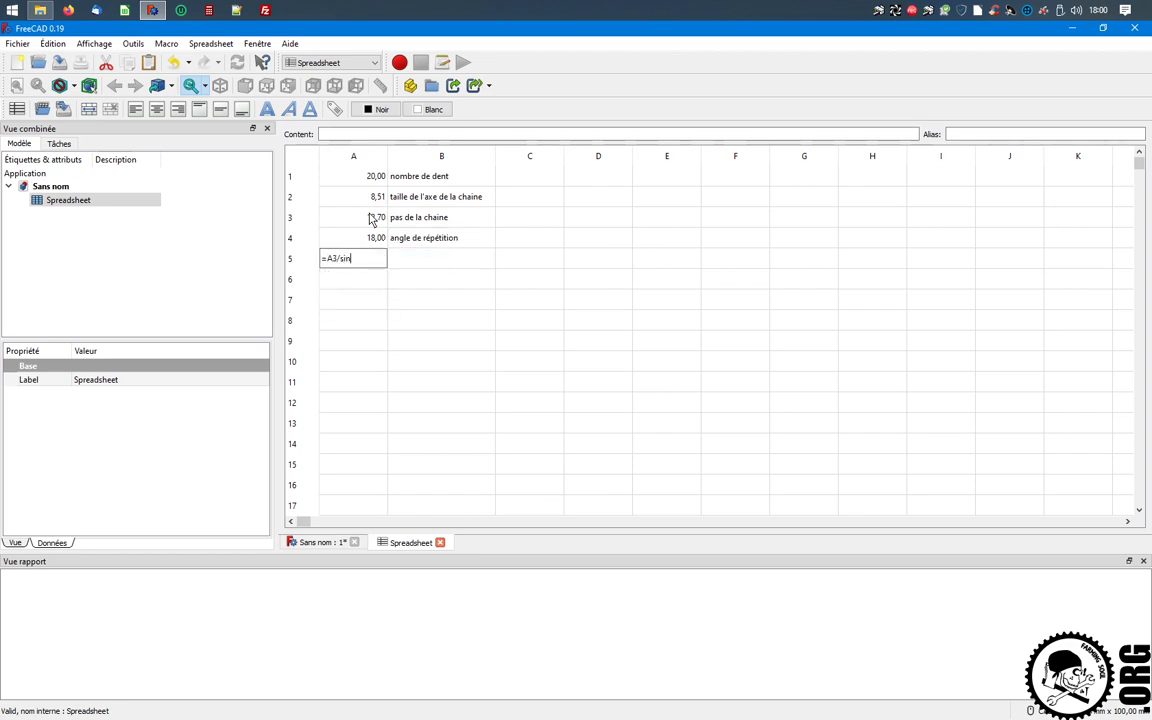
pyautogui.write('(A4/2')
pyautogui.press('Tab')
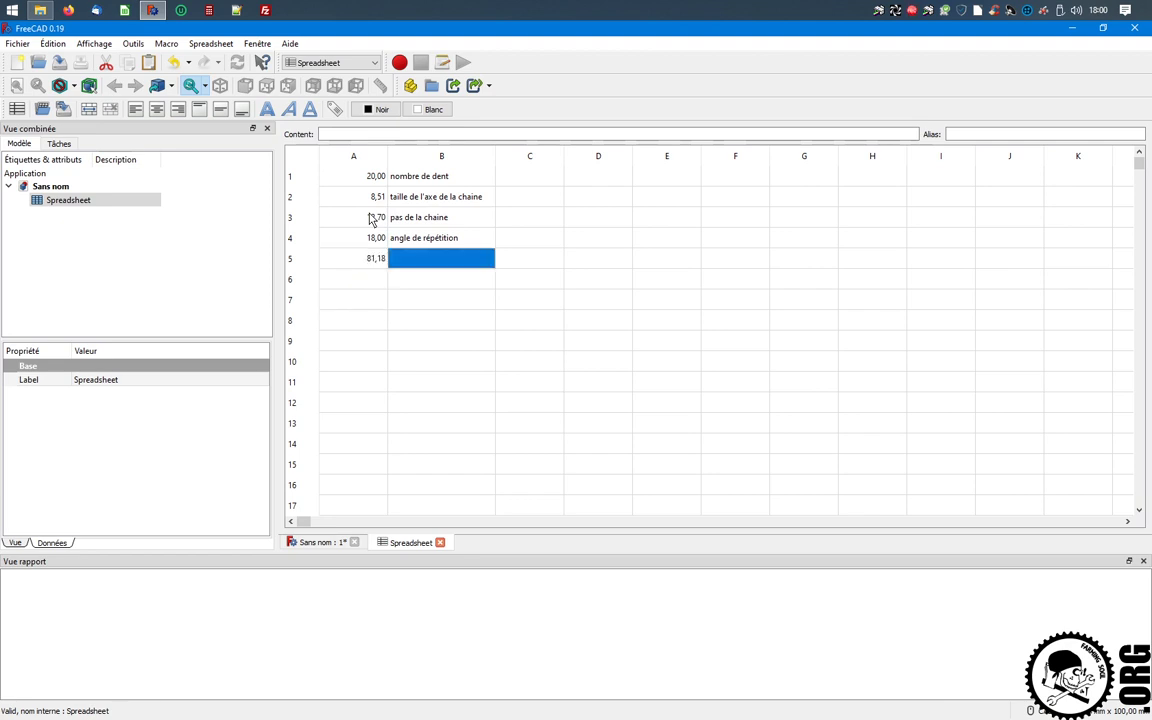
pyautogui.write('diametre du cercle de')
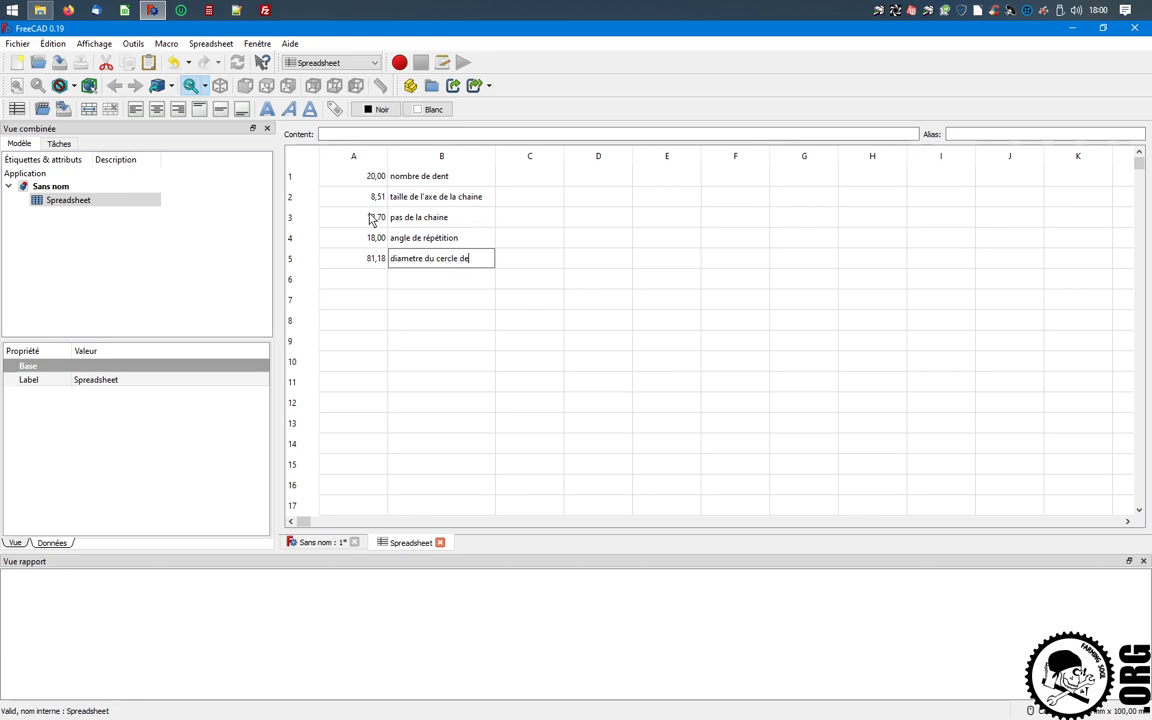
pyautogui.write(' construction')
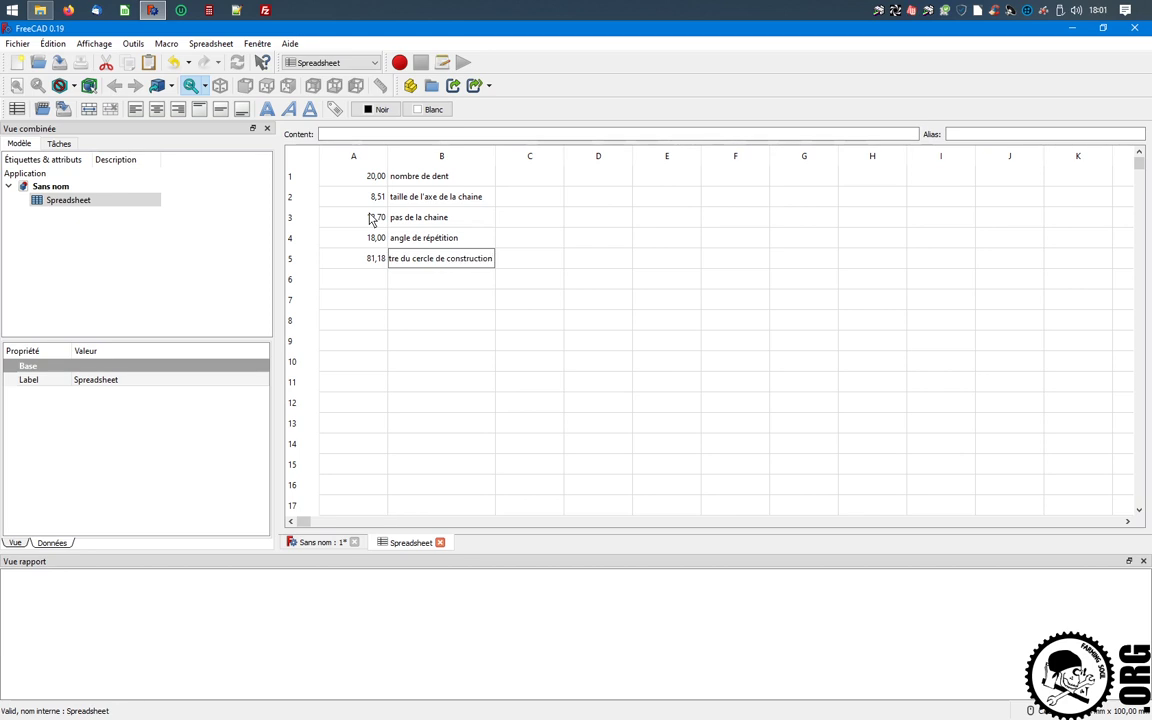
pyautogui.write(' des dents')
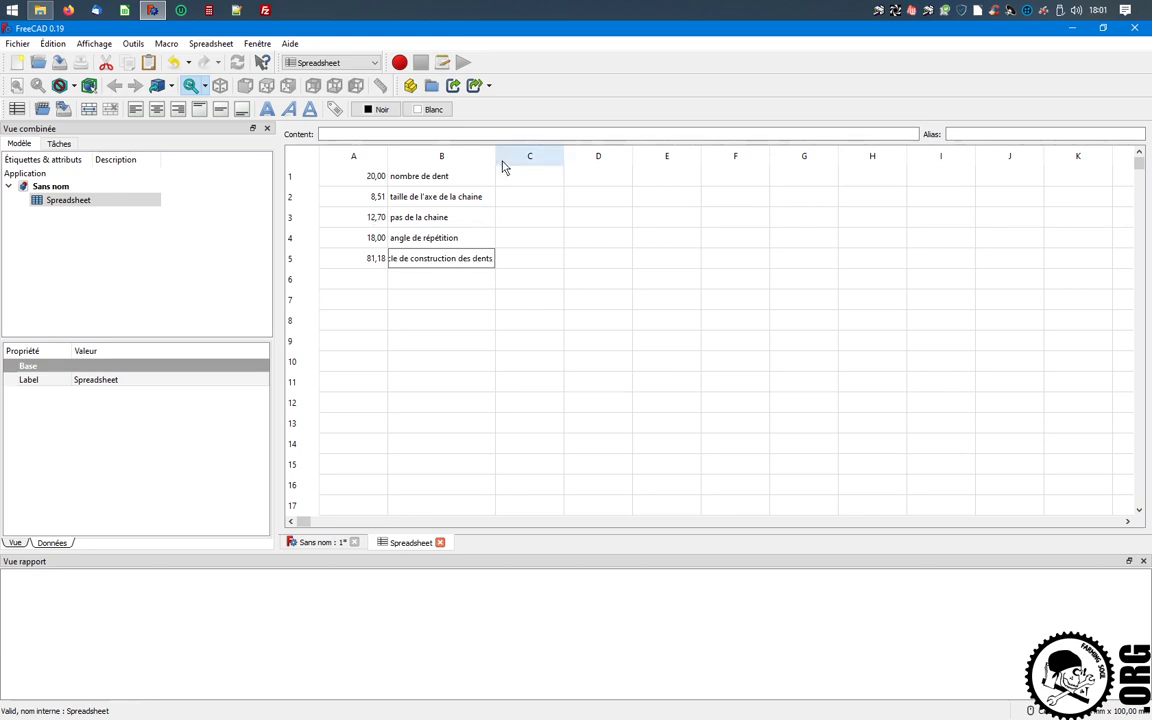
pyautogui.moveTo(495, 157); pyautogui.dragTo(569, 158)
# Enter the outer diameter formula =A5+0.8*A2 (87,99) in A6 and label it
pyautogui.click(374, 288)
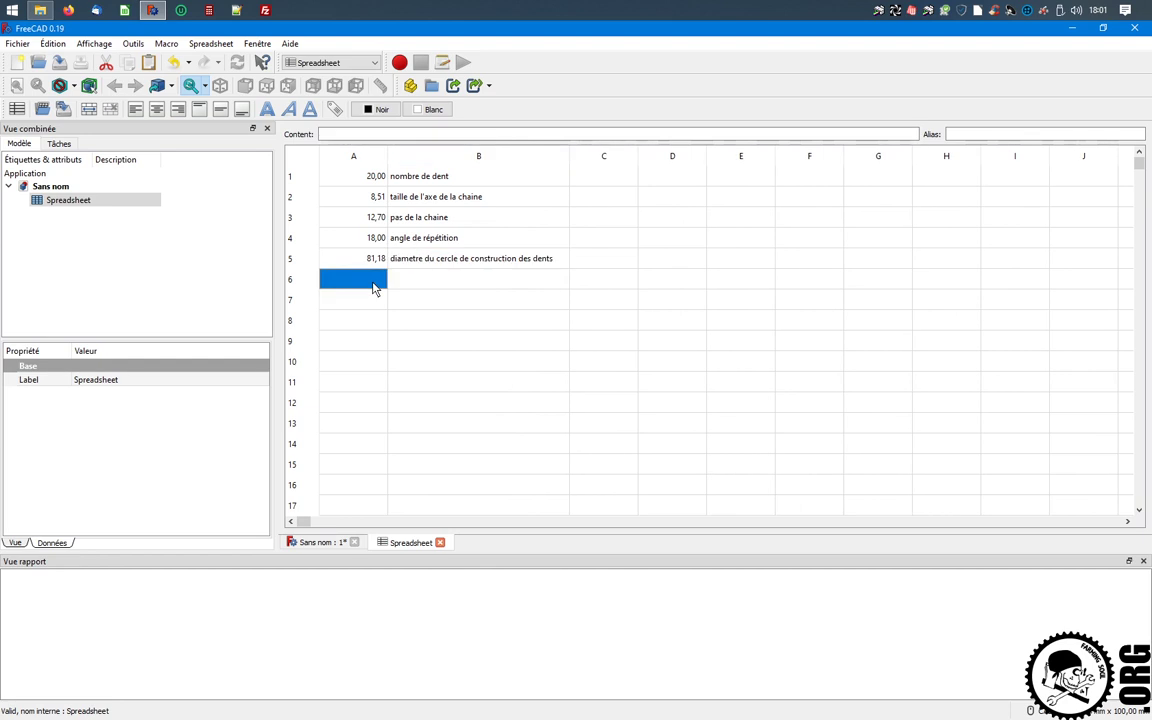
pyautogui.write('=A5')
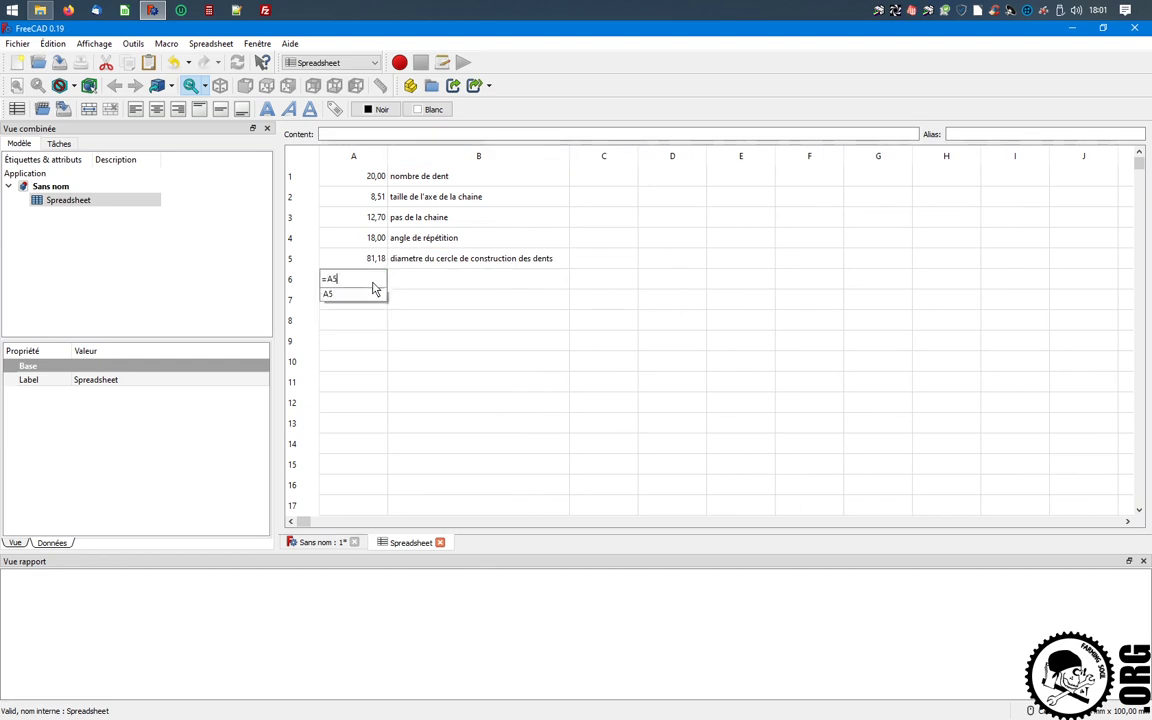
pyautogui.write('+0.8*')
pyautogui.write('A2')
pyautogui.press('Return')
pyautogui.press('Tab')
pyautogui.write('diamtre exterieur de')
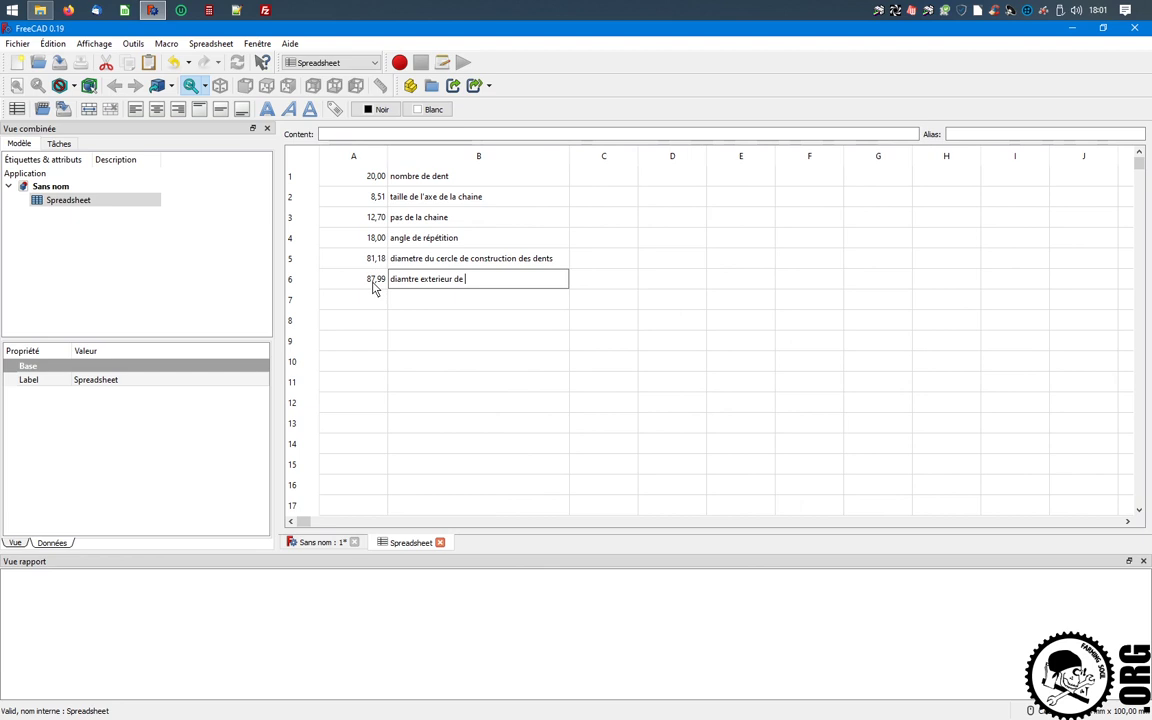
pyautogui.write('la couron')
pyautogui.write('ne')
pyautogui.click(408, 285)
pyautogui.write('e')
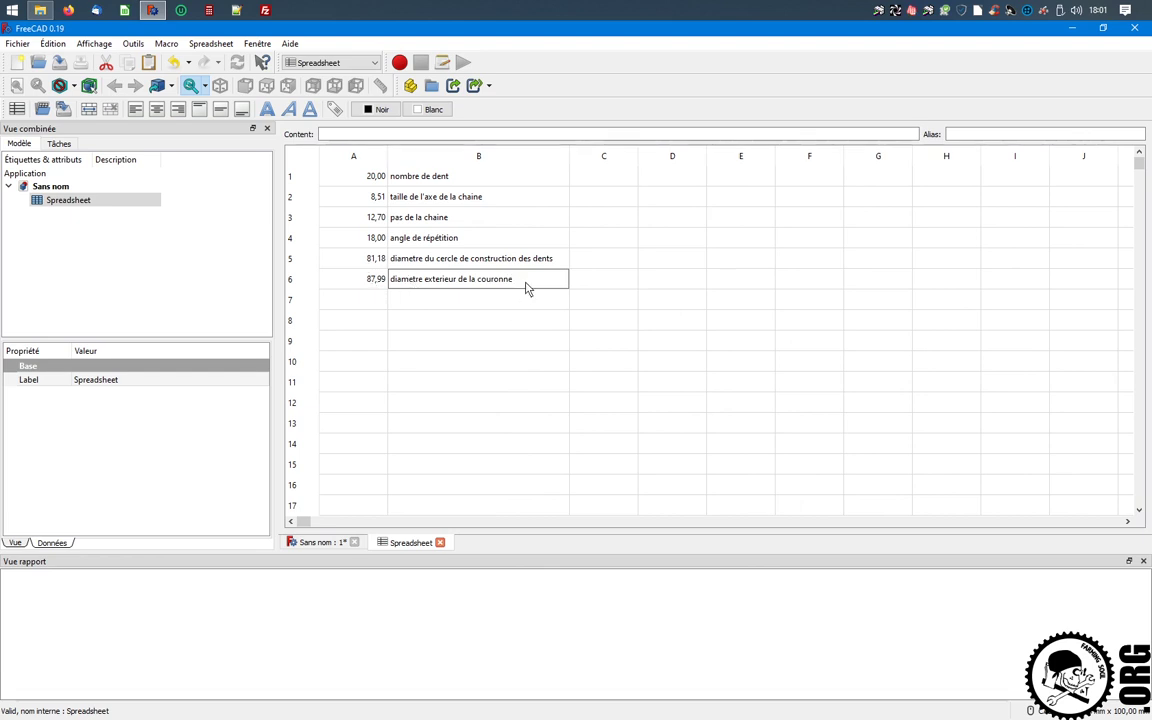
pyautogui.press('Return')
# Enter the 34 central bore diameter in A8 with its label
pyautogui.press('Left')
pyautogui.press('Down')
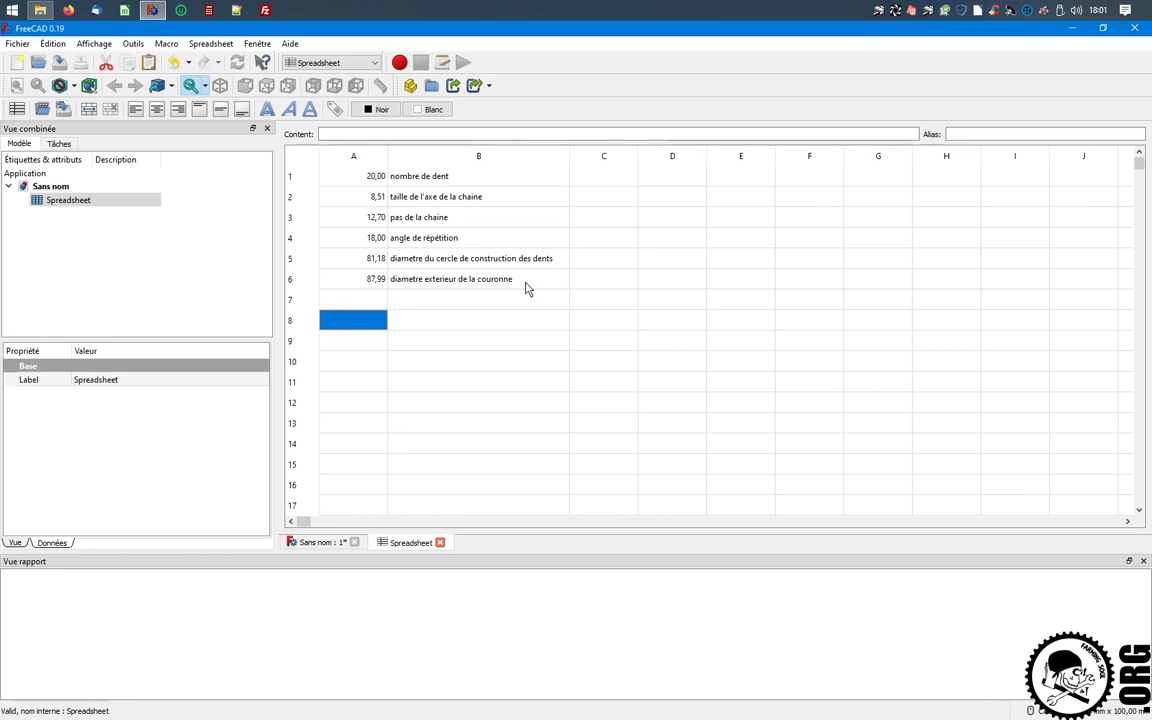
pyautogui.write('34')
pyautogui.press('Tab')
pyautogui.write('al')
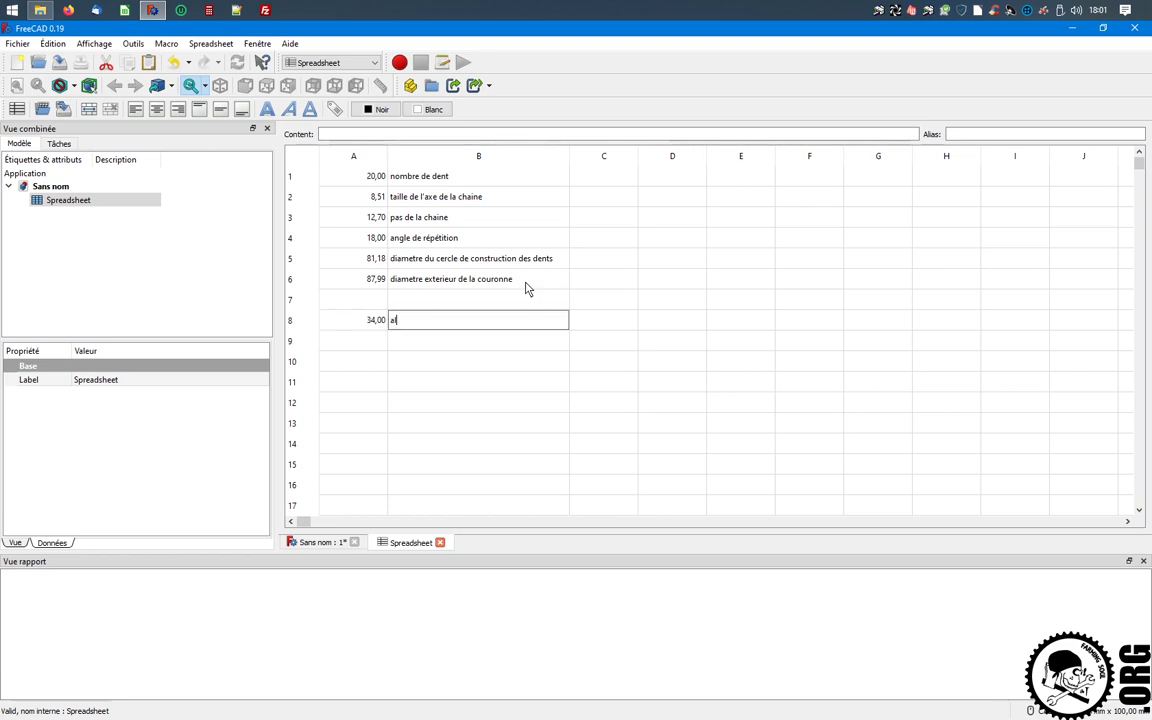
pyautogui.write('trale')
pyautogui.press('BackSpace')
pyautogui.press('Return')
# Enter 44 in A10 labelled 'diametre du cercle de construction des percage'
pyautogui.press('Left')
pyautogui.press('Down')
pyautogui.write('44')
pyautogui.press('Tab')
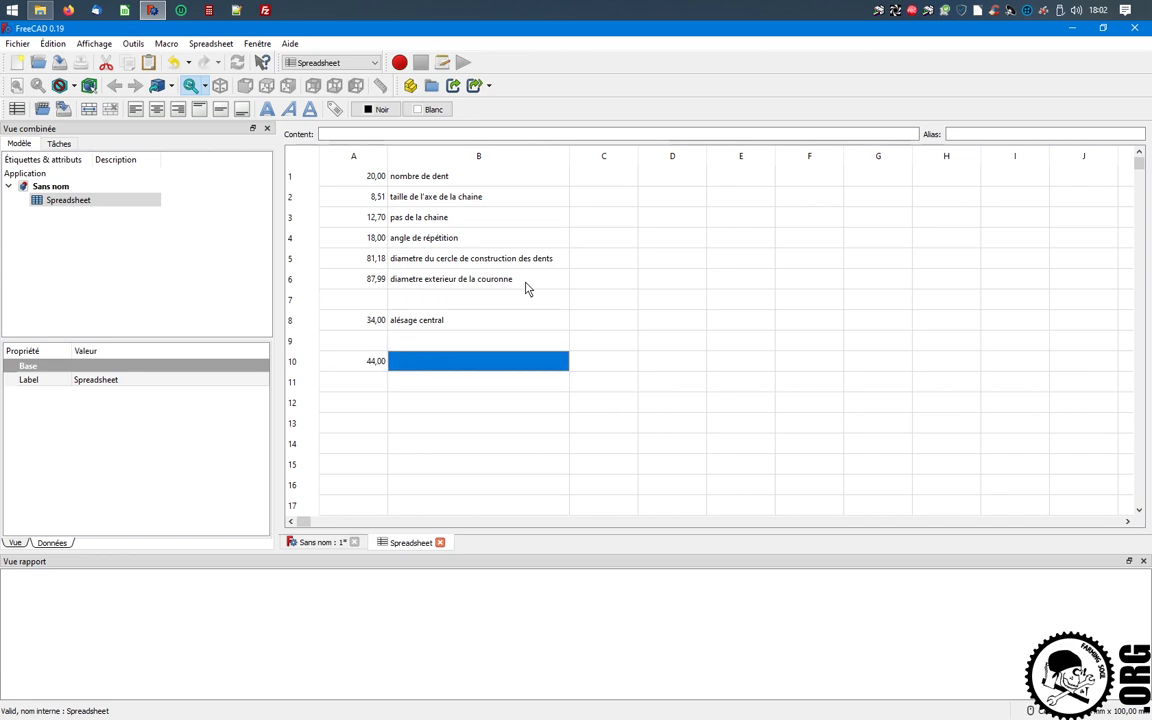
pyautogui.write('diametre')
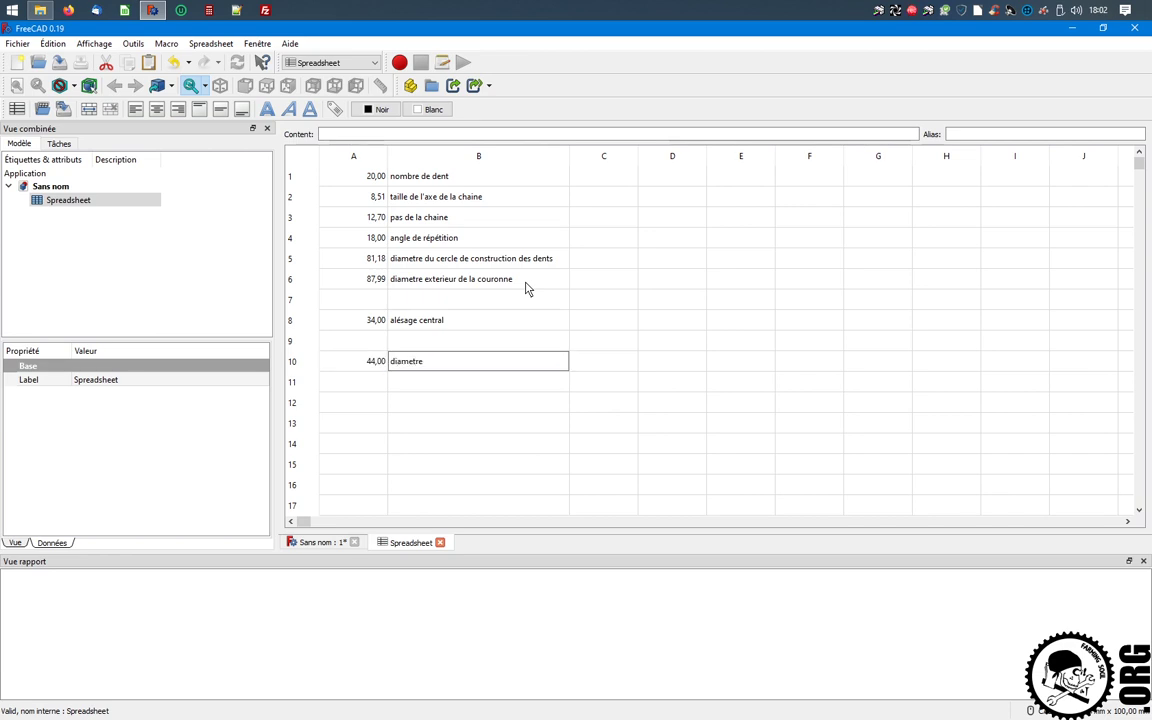
pyautogui.write(' du cercle')
pyautogui.write(' de construc')
pyautogui.write('tion des per')
pyautogui.write('cage')
pyautogui.press('Return')
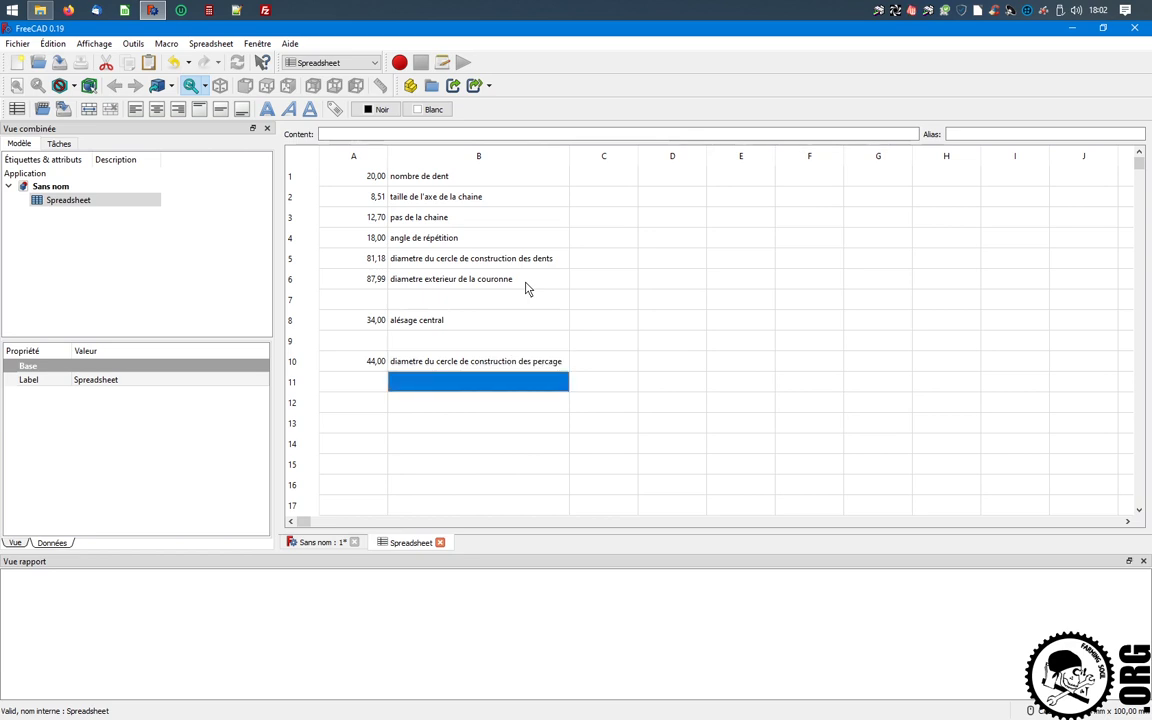
# Enter hole diameter 5 in A11 and 6 holes in A12, labelled 'diametre des percages' and 'nombre de percage'
pyautogui.press('Left')
pyautogui.write('5')
pyautogui.press('Tab')
pyautogui.write('diametre')
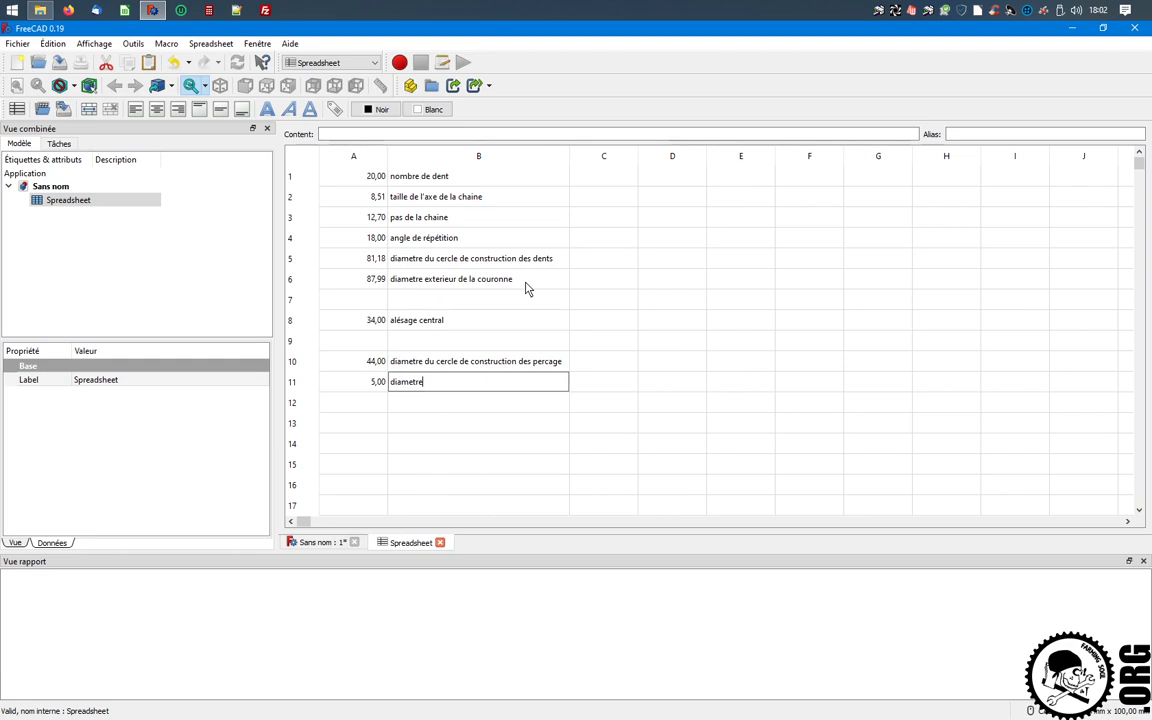
pyautogui.write(' des percage')
pyautogui.write('s')
pyautogui.press('Return')
pyautogui.press('Left')
pyautogui.write('6 nom')
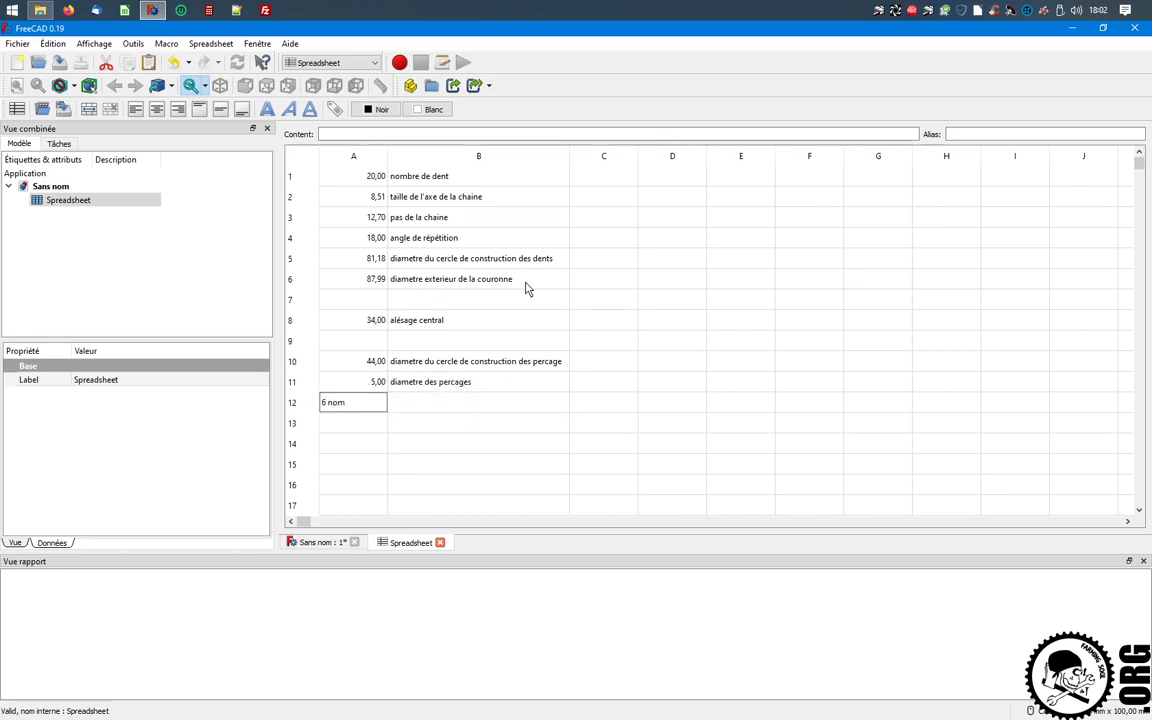
pyautogui.press('Tab')
pyautogui.write('nombre de ')
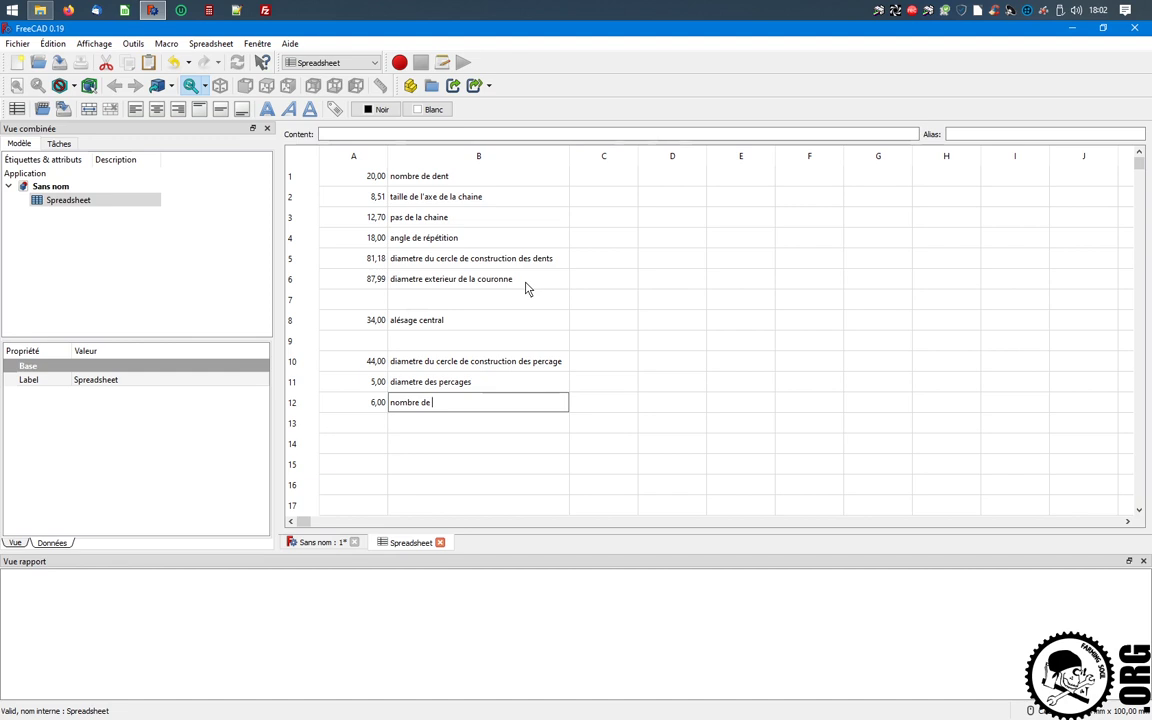
pyautogui.write('percage')
pyautogui.press('Return')
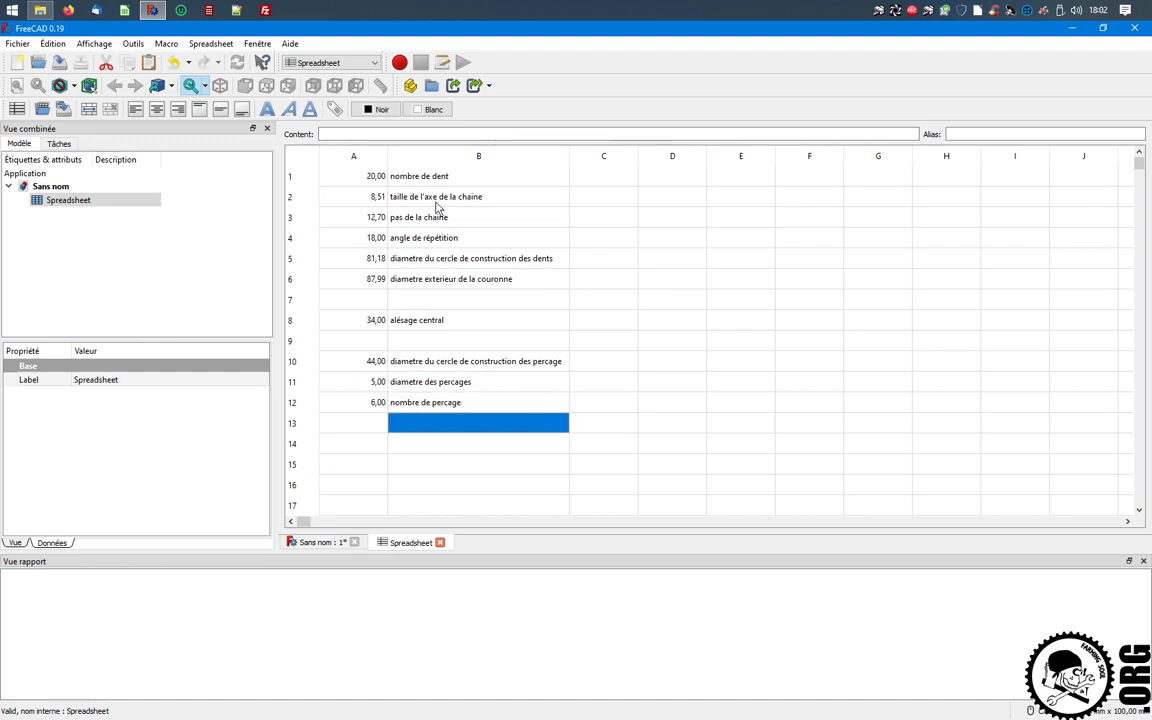
# Highlight the tooth count, bore and hole cells (A1, A8, A10–A12) yellow, then close the sheet
pyautogui.click(361, 178)
pyautogui.keyDown('ctrl'); pyautogui.click(370, 320); pyautogui.keyUp('ctrl')
pyautogui.keyDown('ctrl'); pyautogui.click(370, 361); pyautogui.keyUp('ctrl')
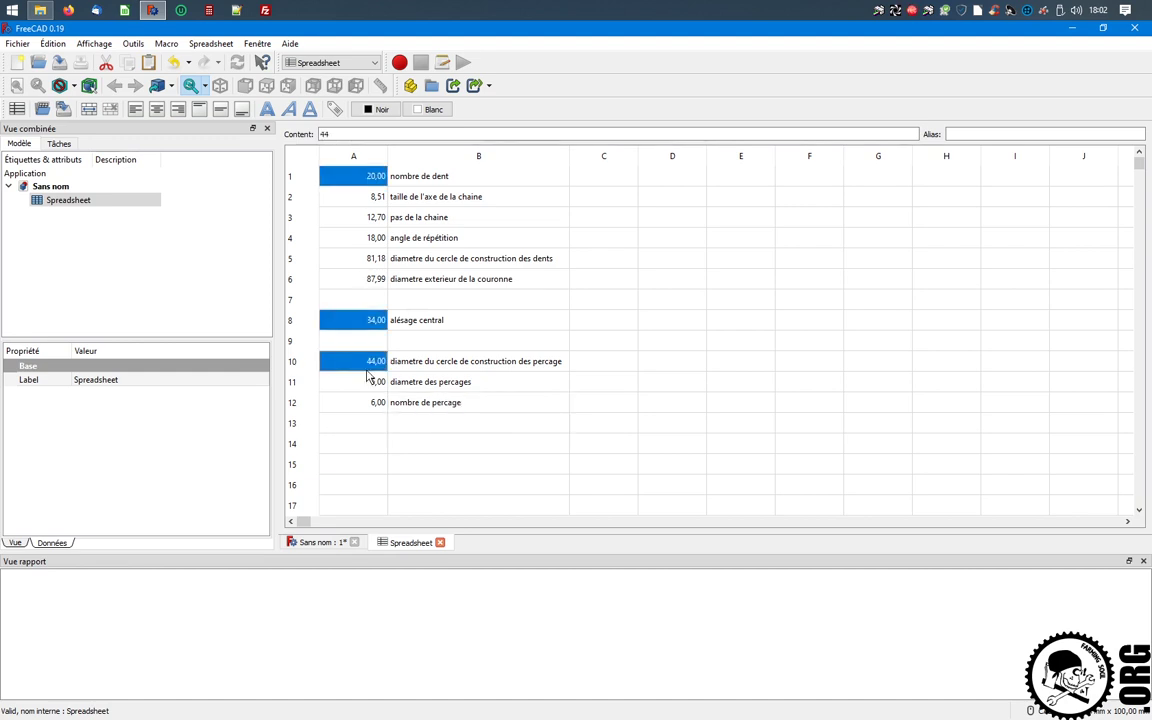
pyautogui.keyDown('ctrl'); pyautogui.click(370, 381); pyautogui.keyUp('ctrl')
pyautogui.keyDown('ctrl'); pyautogui.click(368, 403); pyautogui.keyUp('ctrl')
pyautogui.rightClick(368, 403)
pyautogui.click(398, 411)
pyautogui.click(590, 330)
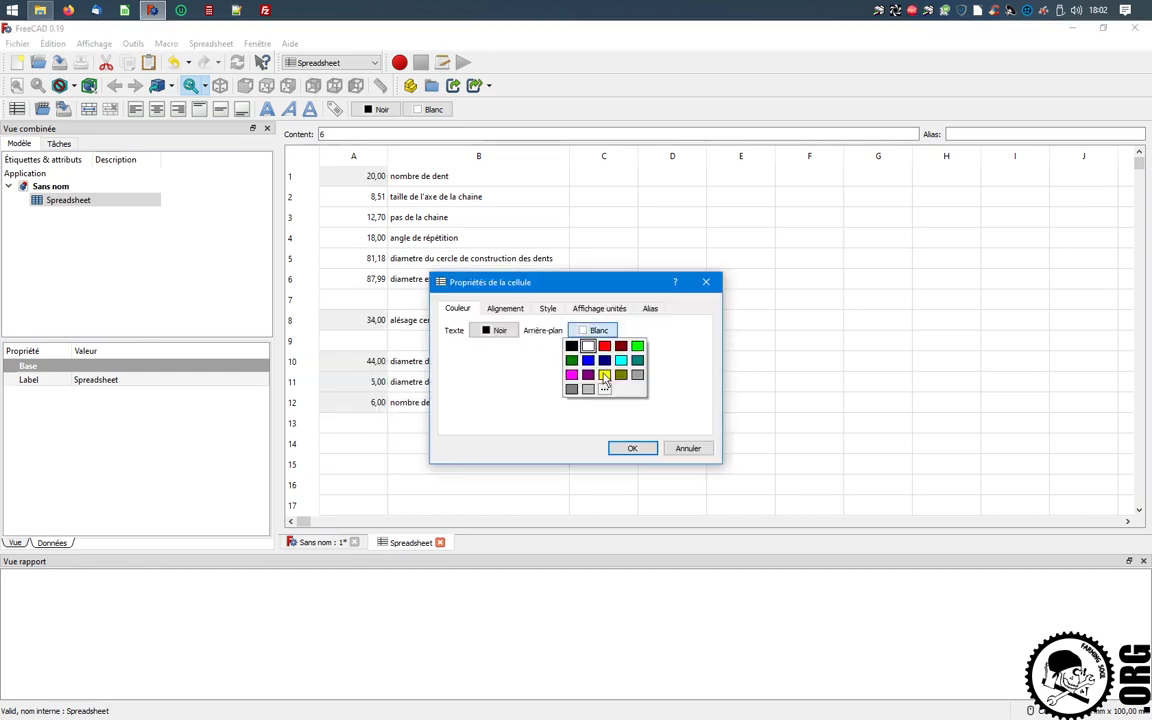
pyautogui.click(576, 386)
pyautogui.click(632, 448)
pyautogui.click(603, 300)
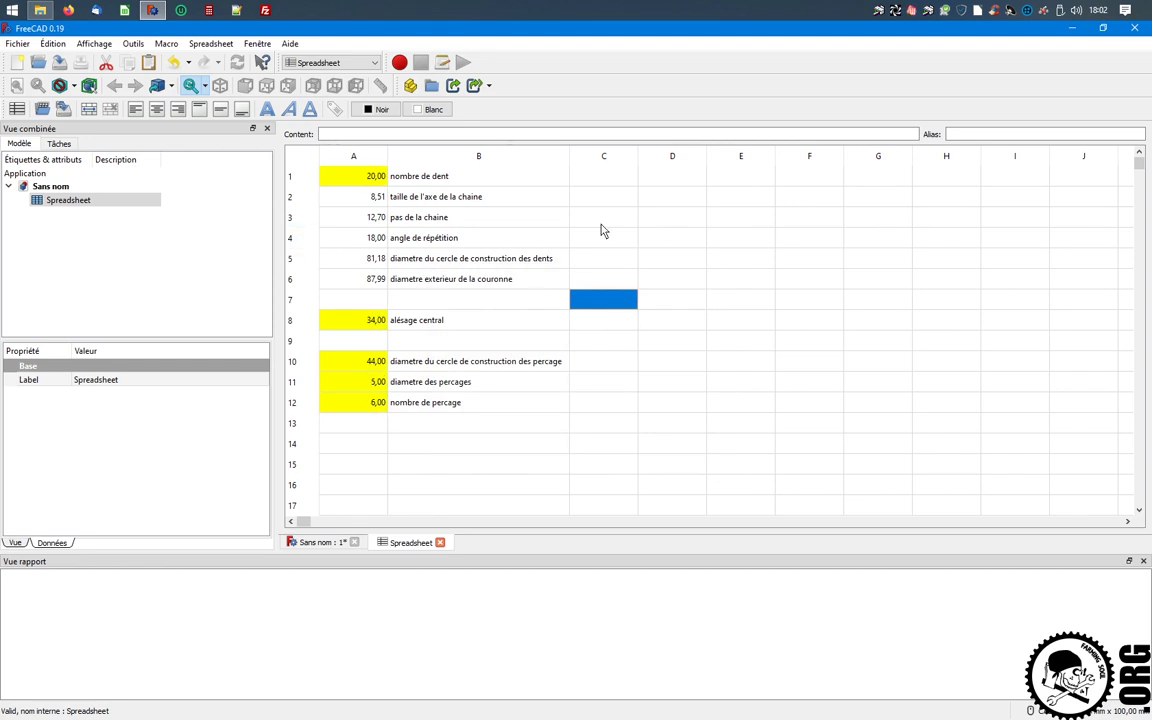
pyautogui.click(439, 542)
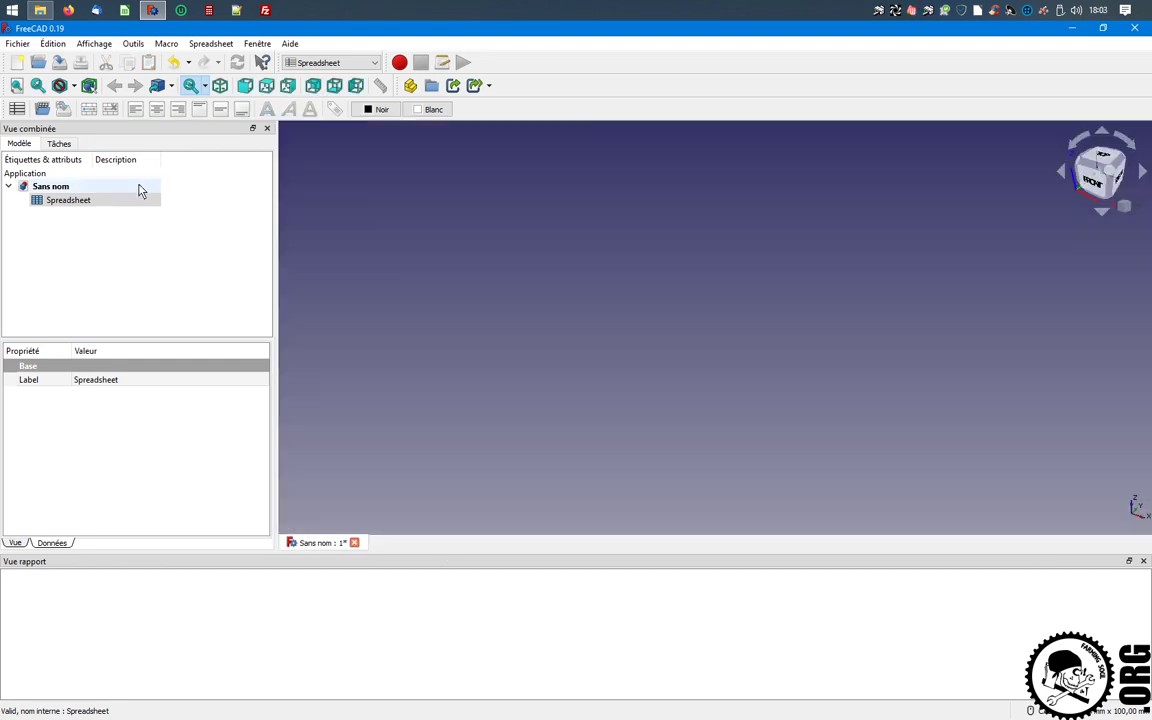
# Switch to Part Design, add a Body, and open a new sketch on XZ_Plane
pyautogui.click(290, 61)
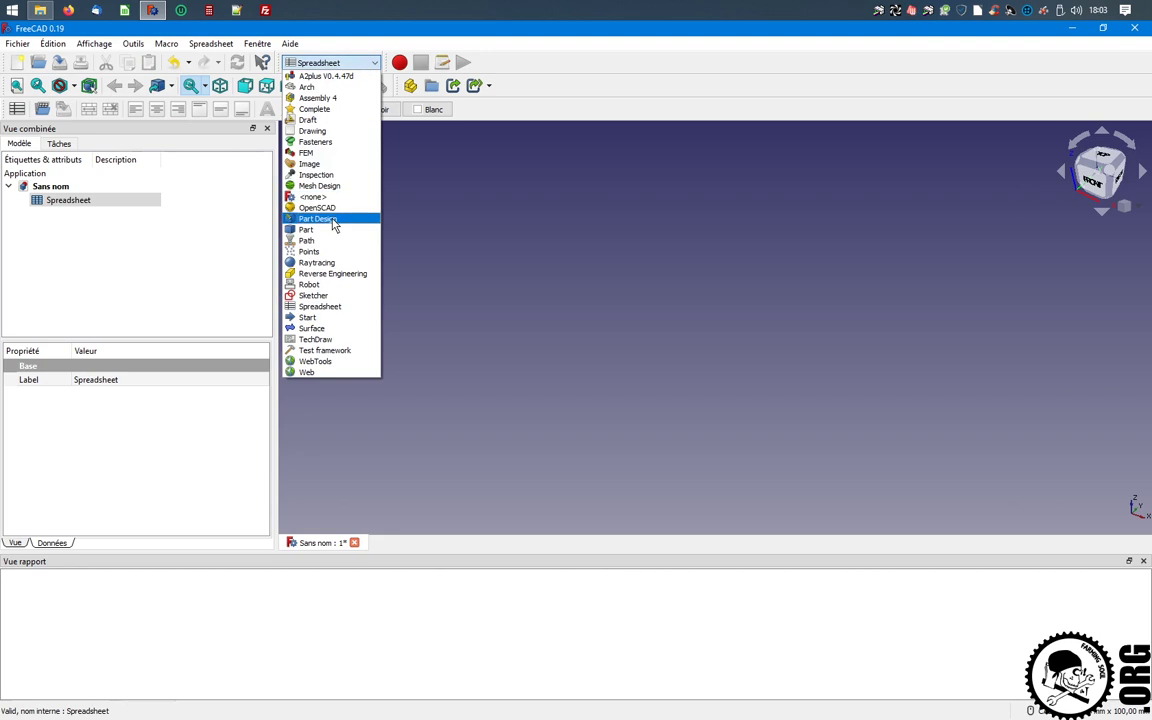
pyautogui.click(334, 225)
pyautogui.click(29, 147)
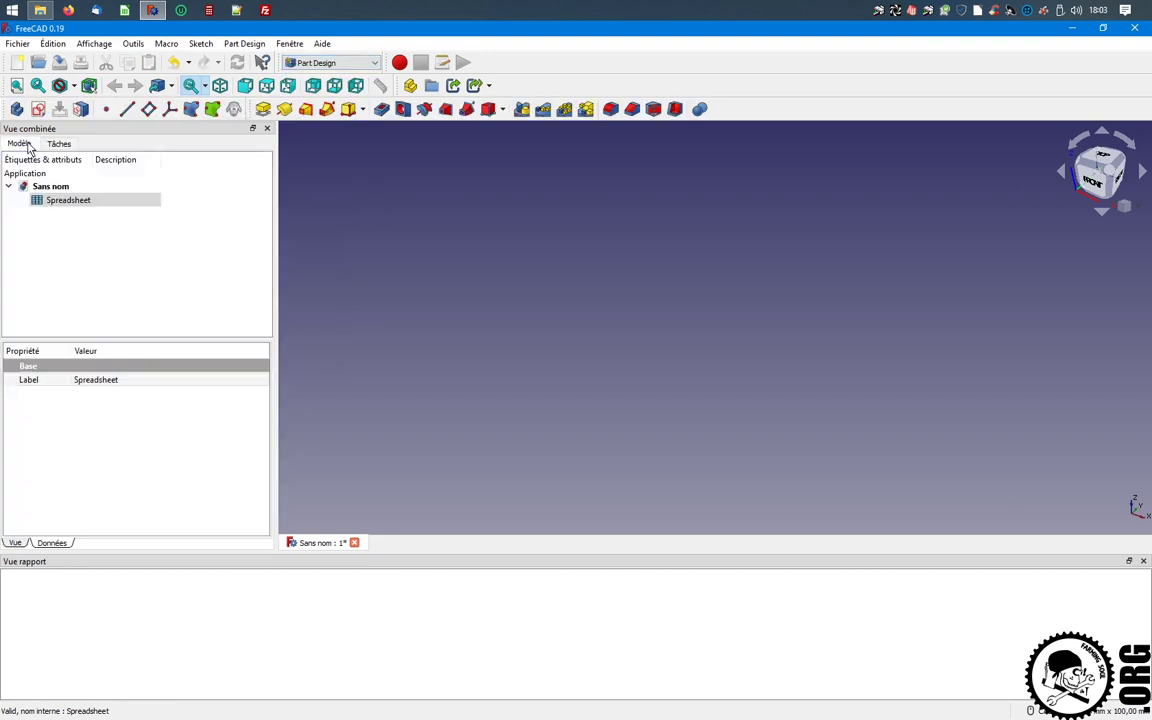
pyautogui.click(17, 109)
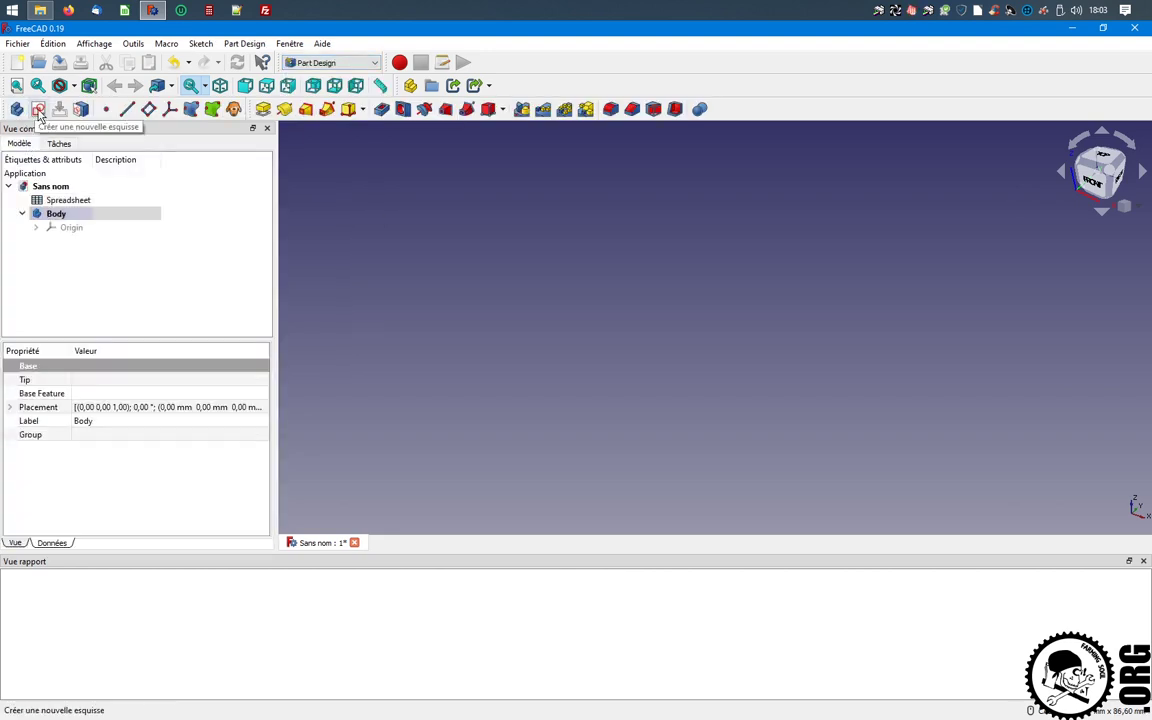
pyautogui.click(39, 110)
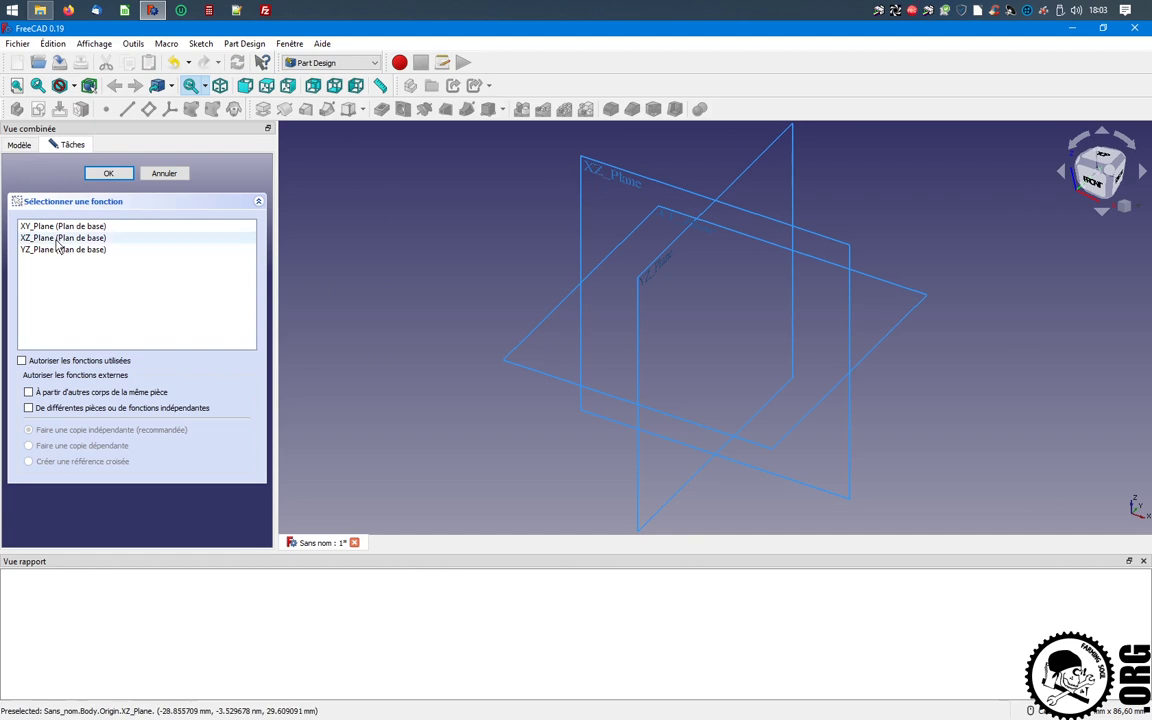
pyautogui.click(596, 172)
pyautogui.click(98, 177)
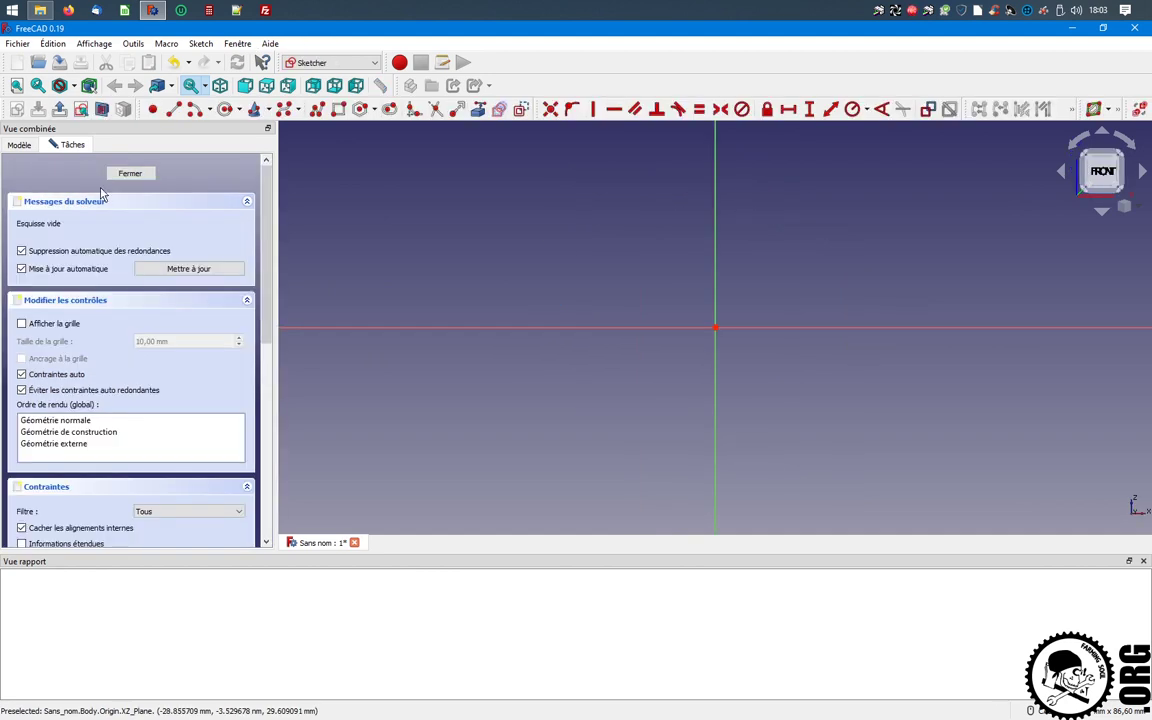
# Draw an inner and an outer circle, both centred on the sketch origin
pyautogui.click(224, 109)
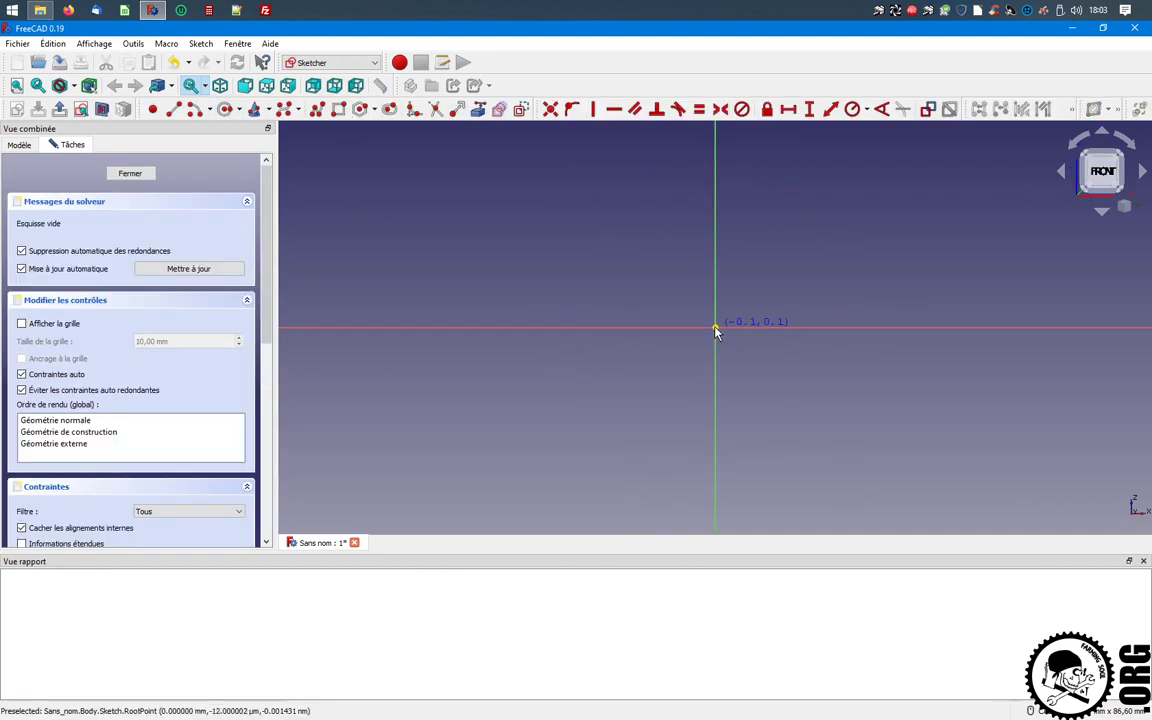
pyautogui.click(716, 329)
pyautogui.click(829, 327)
pyautogui.click(715, 329)
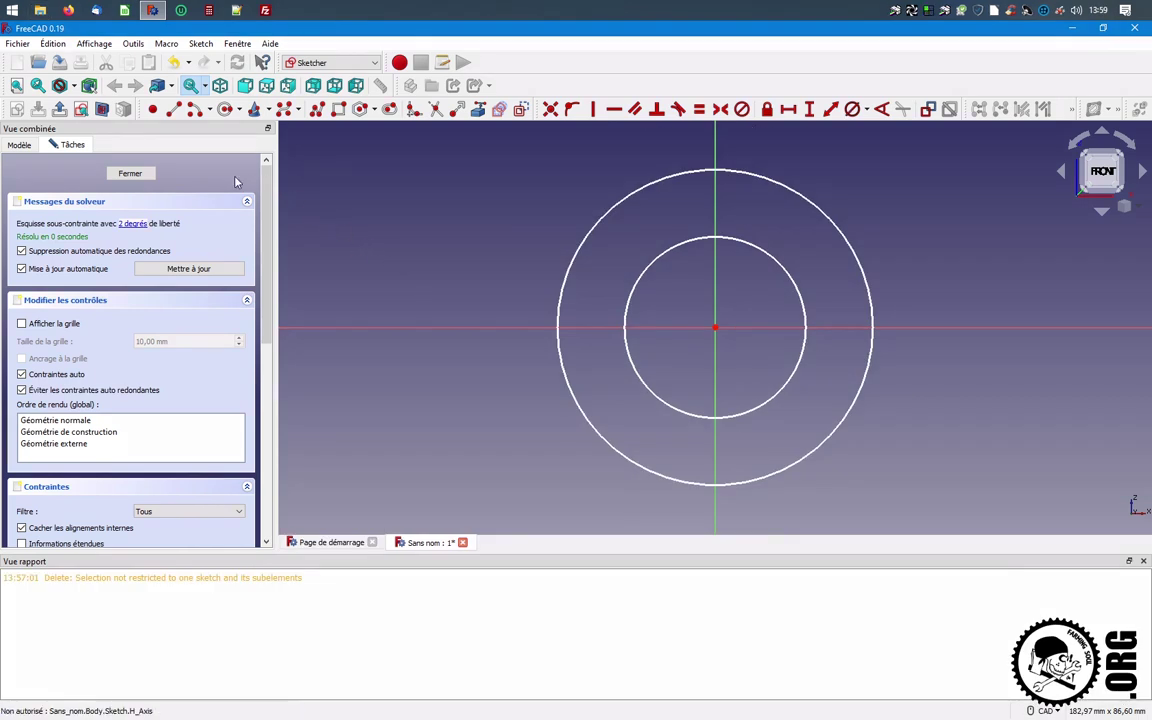
pyautogui.click(14, 148)
# Rename Spreadsheet to 'variable' in the model tree and open the table in its own tab
pyautogui.rightClick(57, 203)
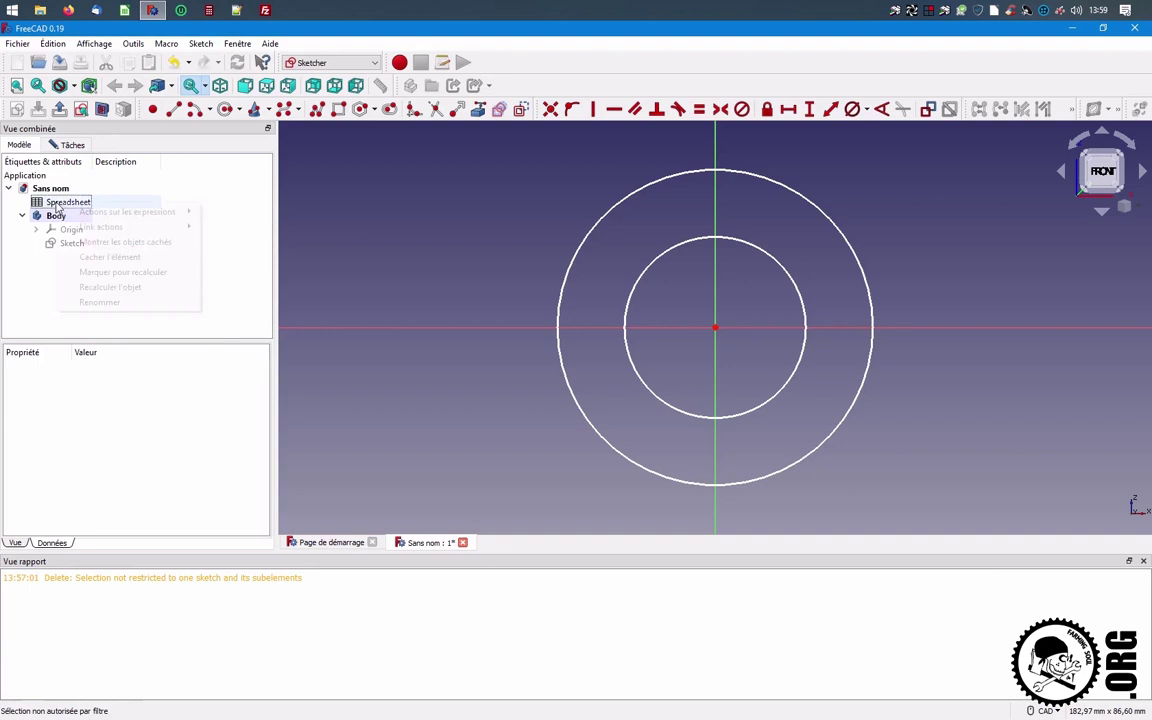
pyautogui.click(98, 301)
pyautogui.write('v')
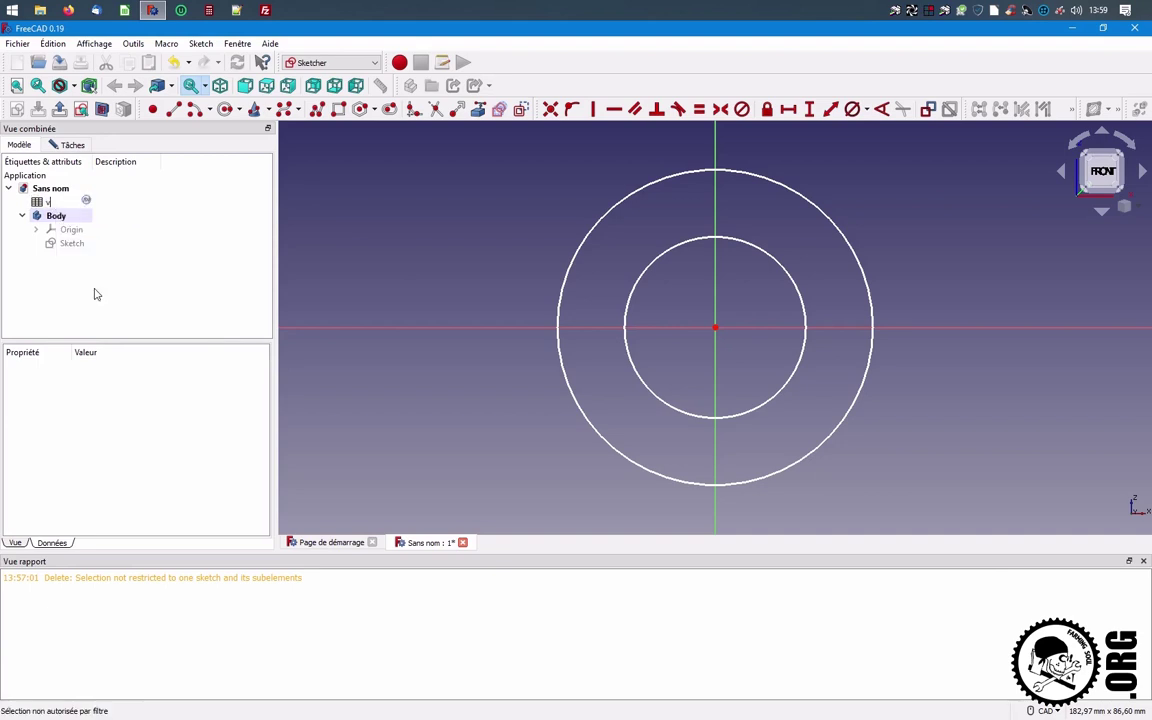
pyautogui.write('ariable')
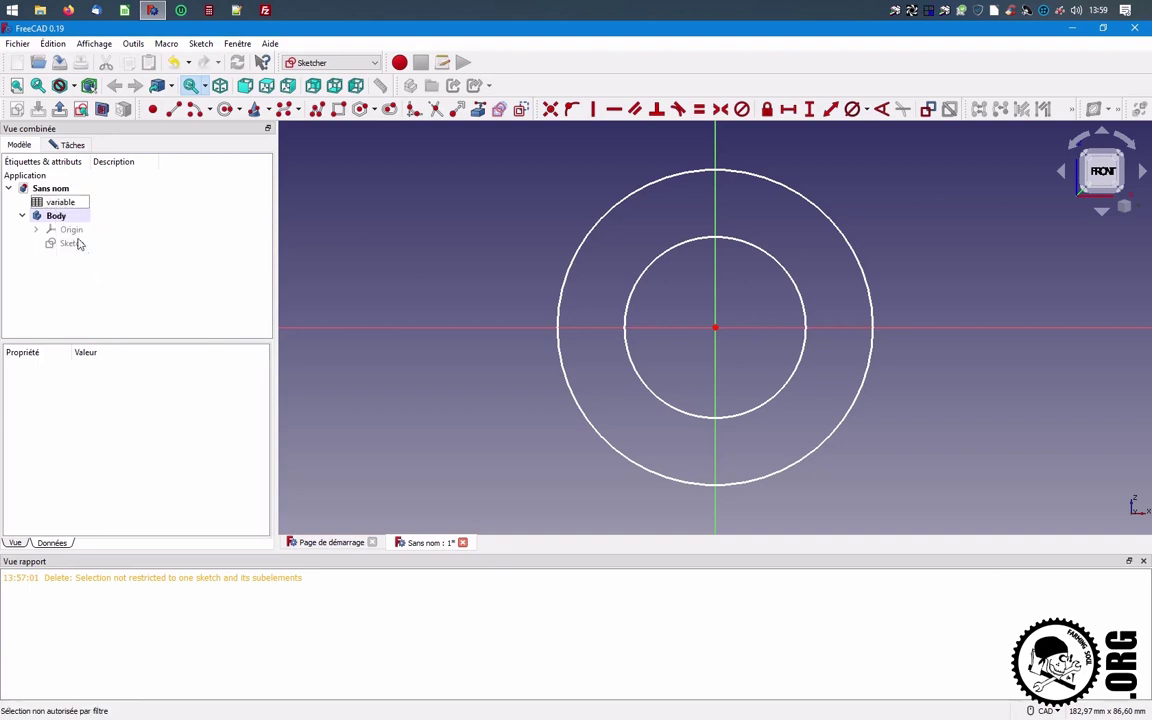
pyautogui.press('Return')
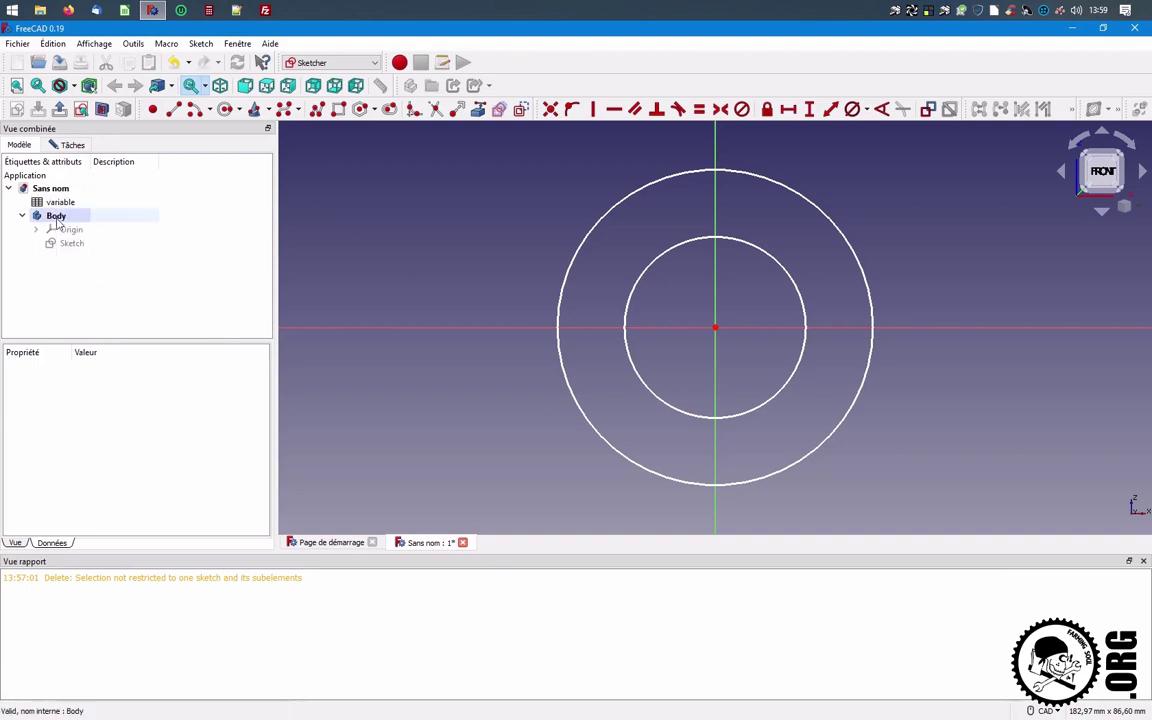
pyautogui.doubleClick(66, 204)
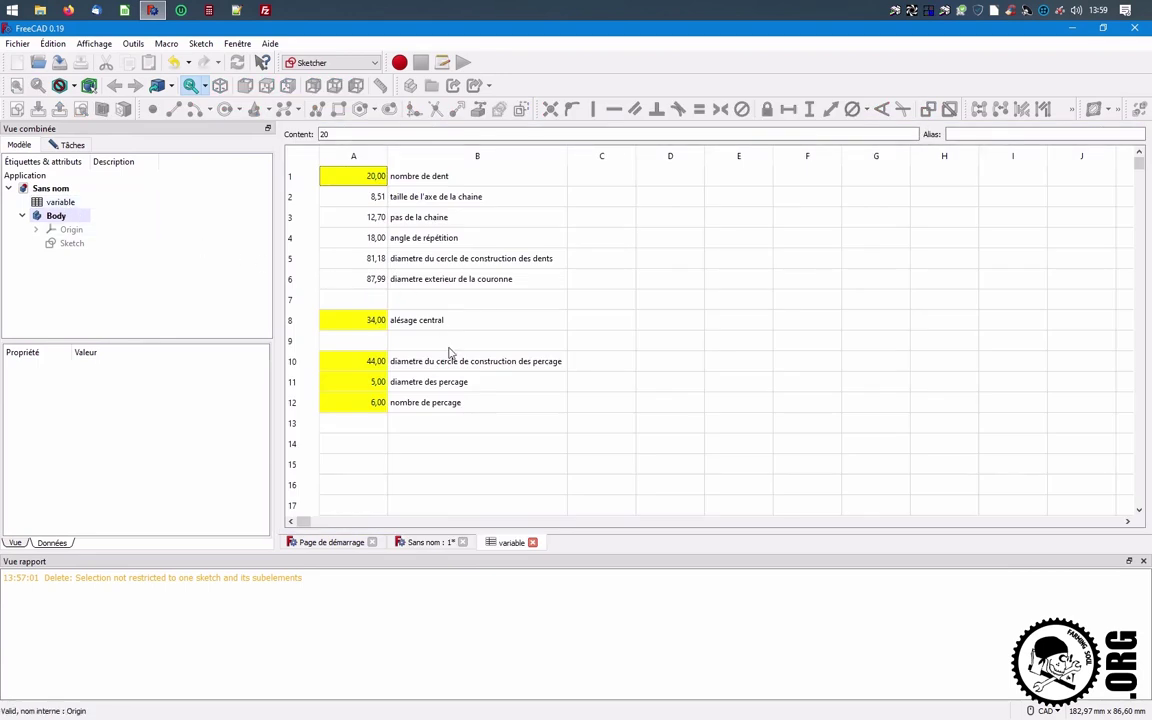
pyautogui.click(445, 543)
pyautogui.click(510, 543)
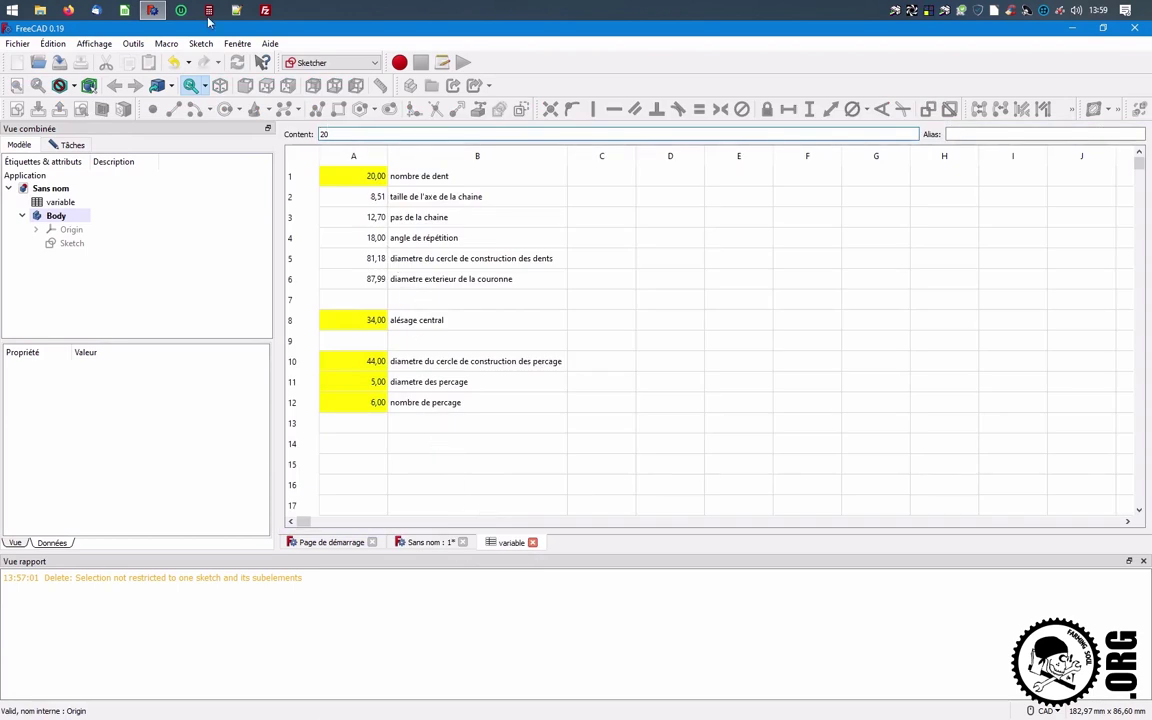
# Tile the windows and close the start page, leaving the sketch and spreadsheet windows
pyautogui.click(237, 44)
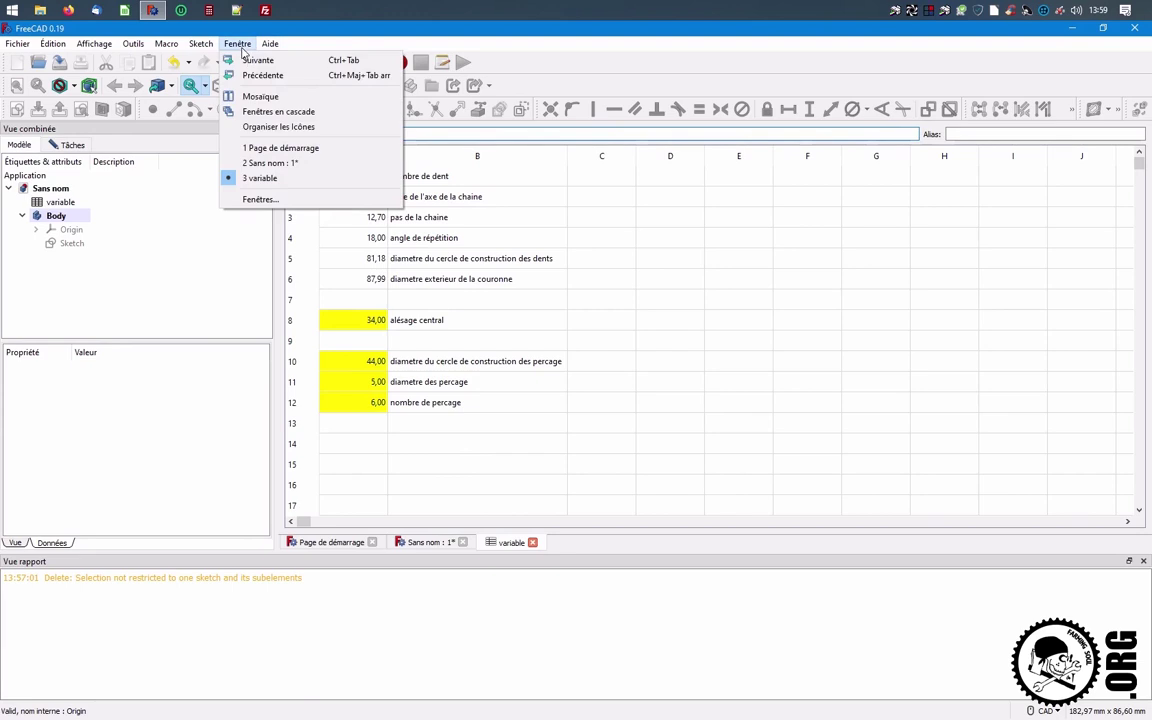
pyautogui.click(286, 96)
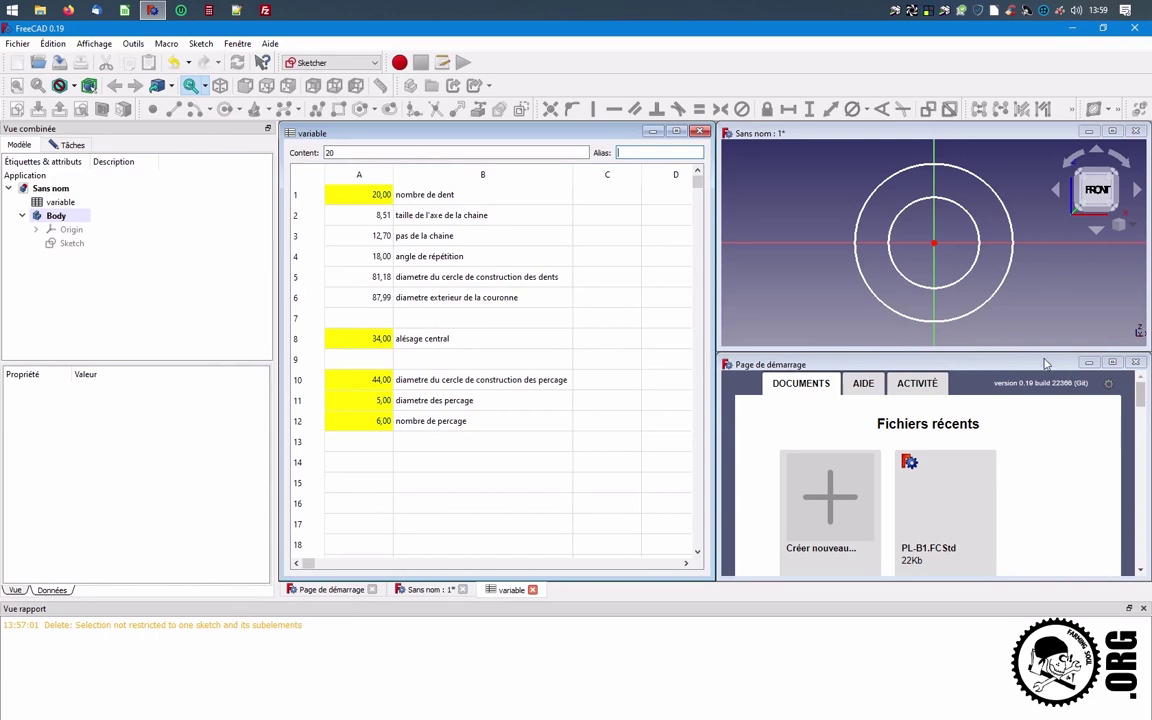
pyautogui.click(1133, 365)
pyautogui.click(1134, 364)
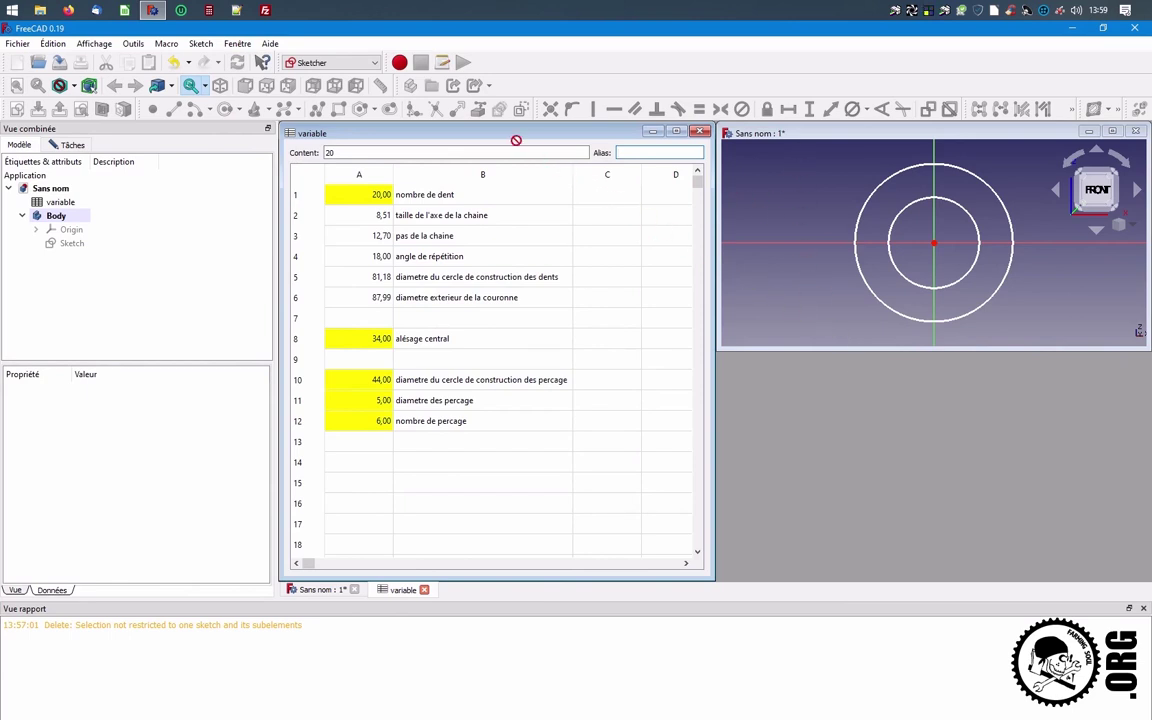
pyautogui.click(237, 43)
pyautogui.click(297, 100)
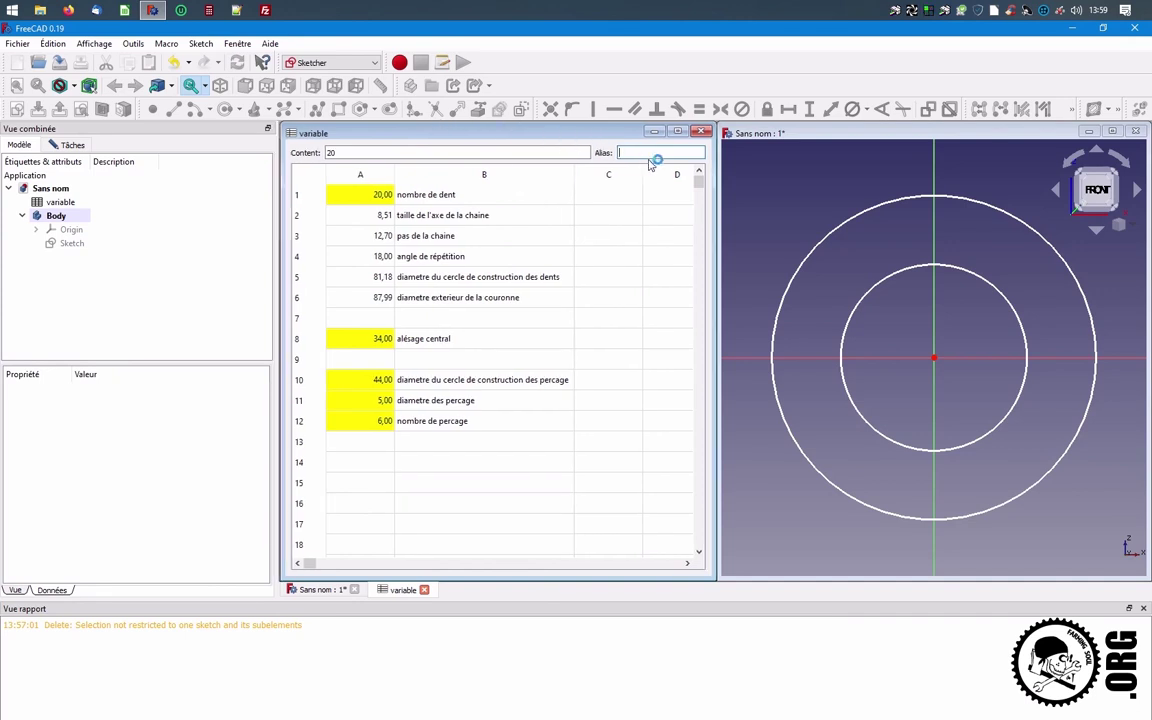
# Place the 3D sketch view on the left and the variable spreadsheet on the right, resizing both
pyautogui.click(802, 138)
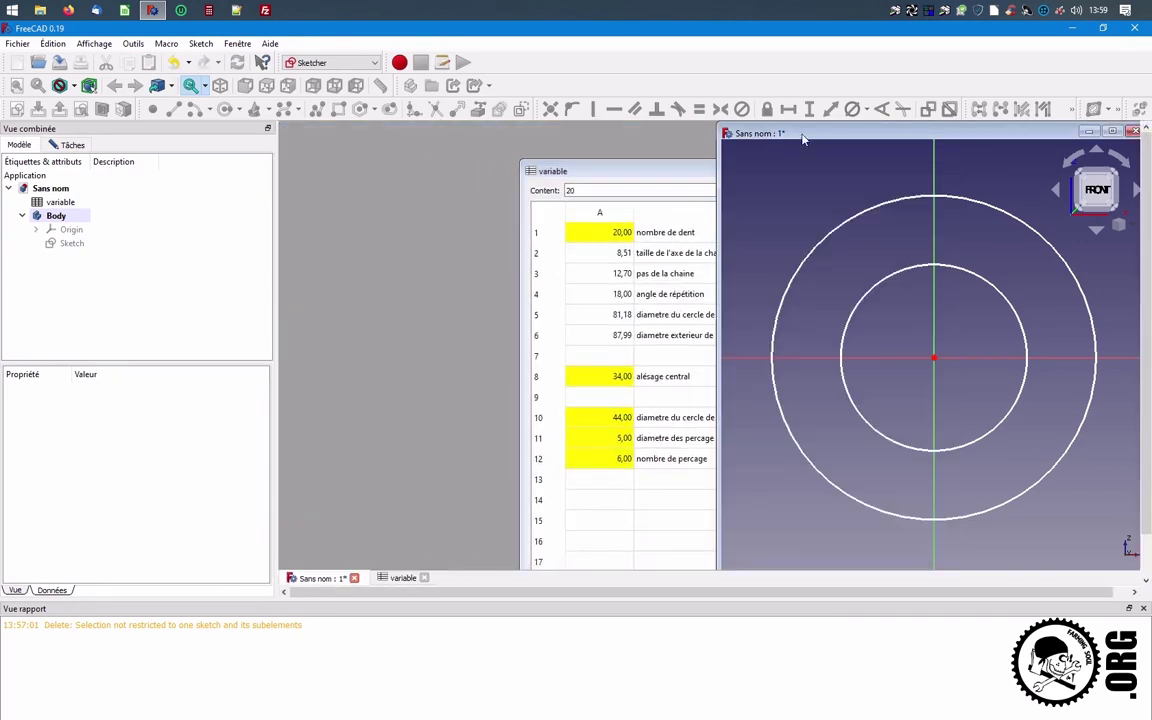
pyautogui.moveTo(727, 140)
pyautogui.mouseDown()
pyautogui.moveTo(441, 150)
pyautogui.moveTo(349, 132)
pyautogui.mouseUp()
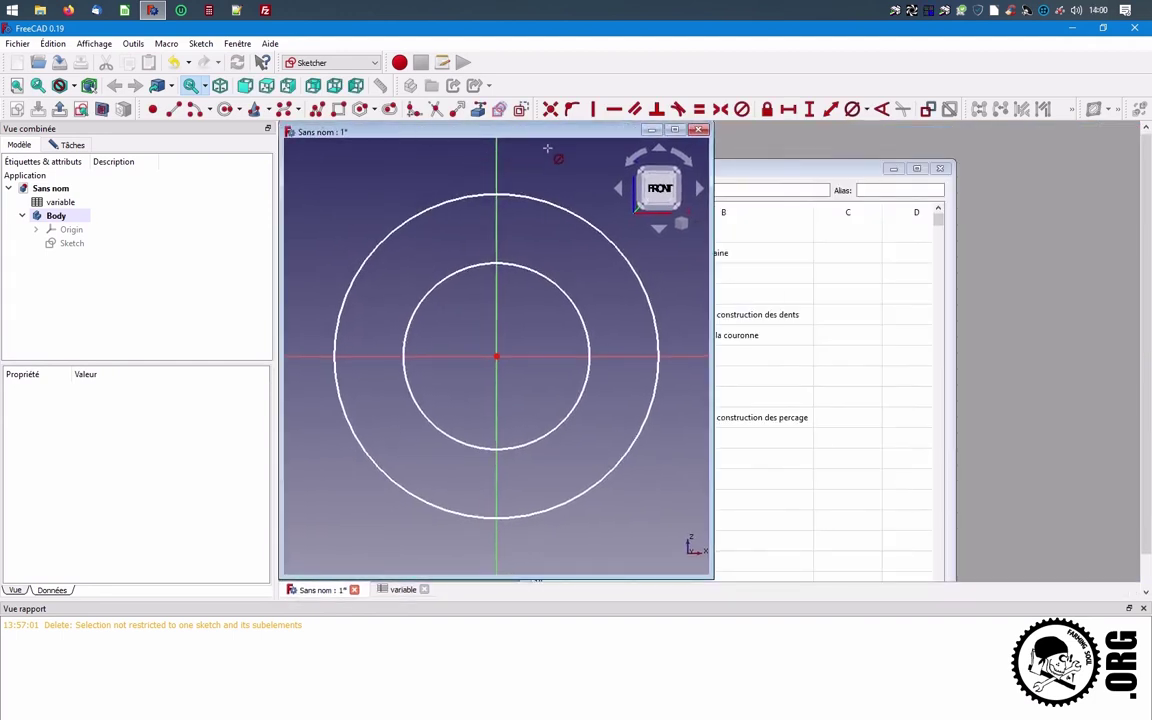
pyautogui.moveTo(738, 170); pyautogui.dragTo(924, 137)
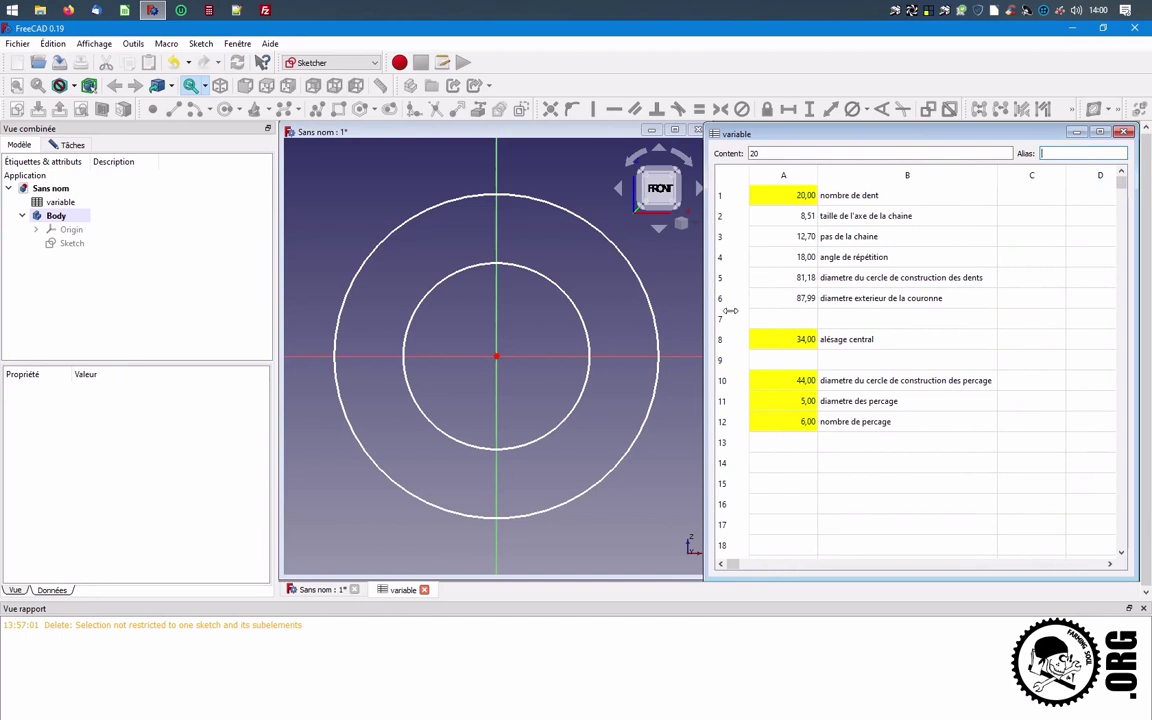
pyautogui.moveTo(706, 313); pyautogui.dragTo(829, 301)
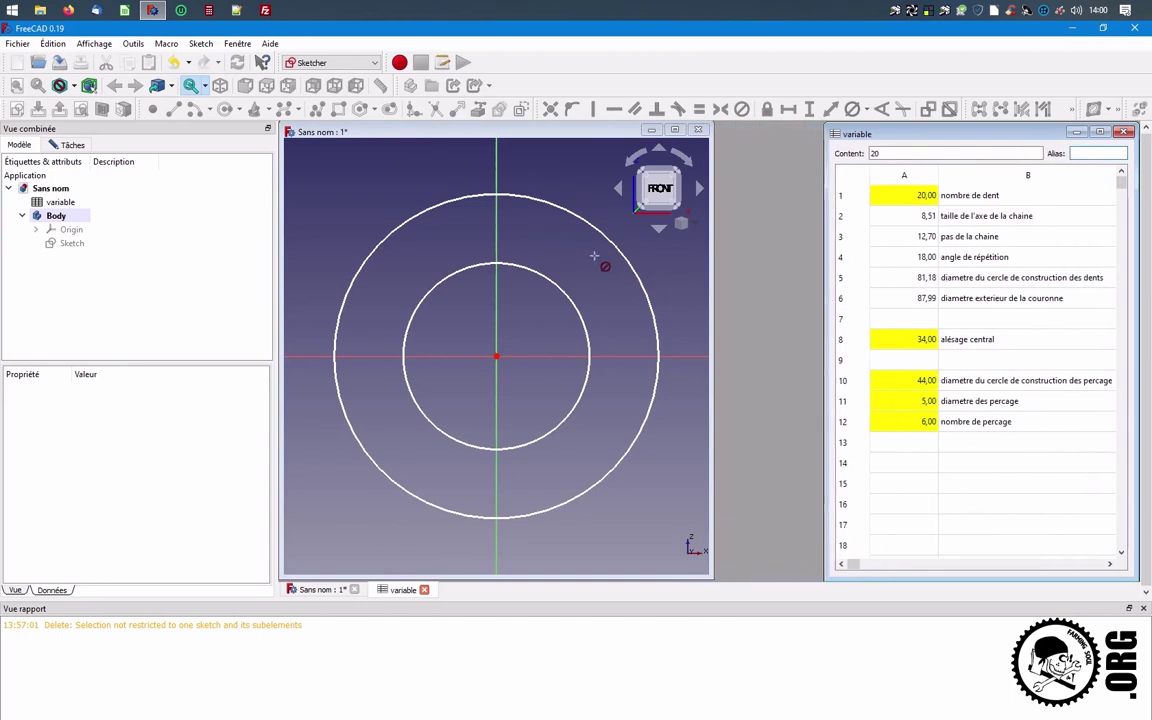
pyautogui.moveTo(710, 307); pyautogui.dragTo(820, 307)
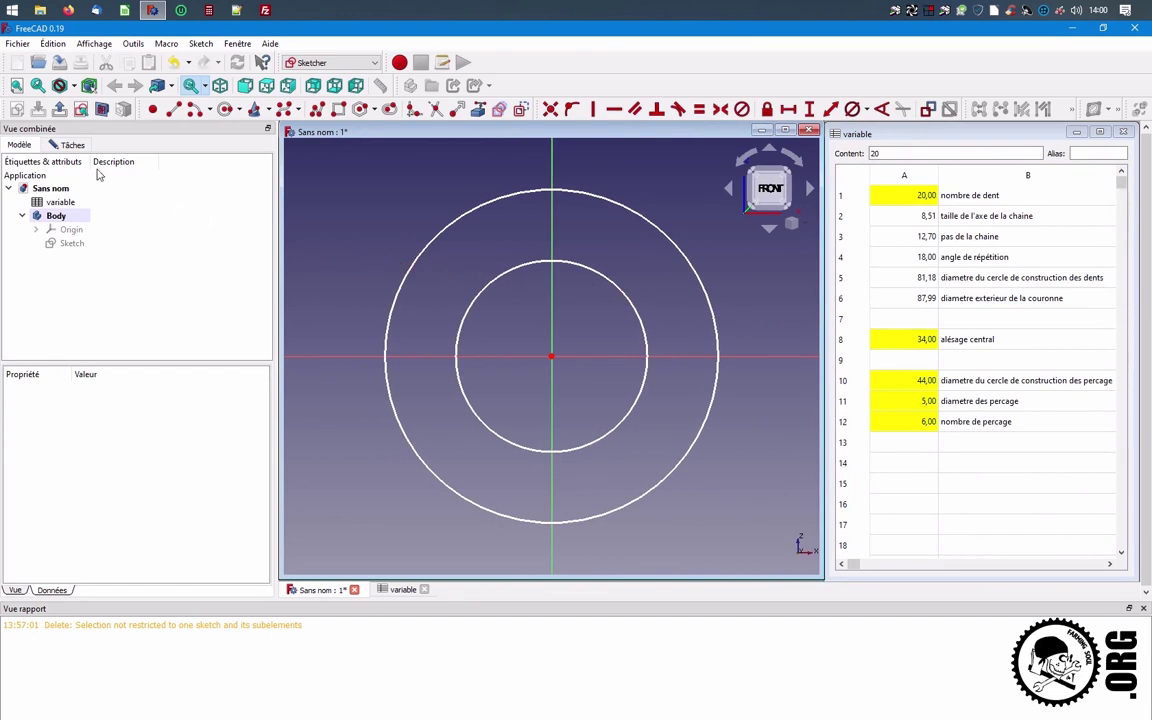
# Constrain the inner circle's diameter to variable.A8 (34 mm)
pyautogui.click(70, 147)
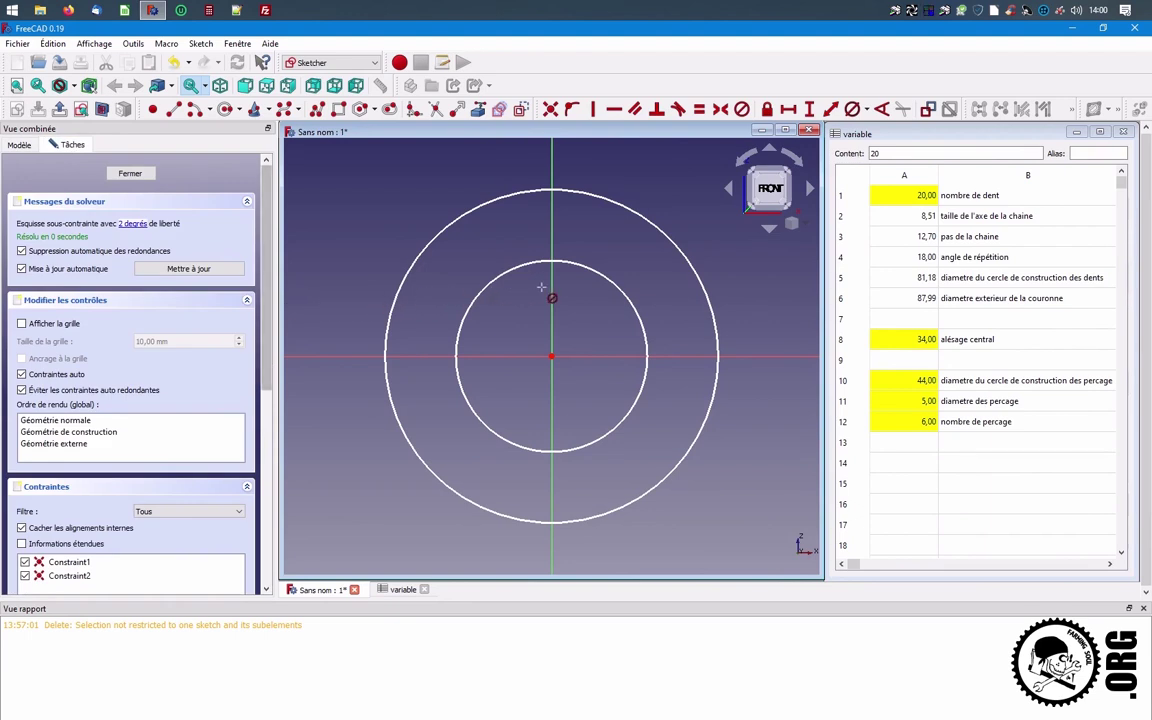
pyautogui.click(597, 285)
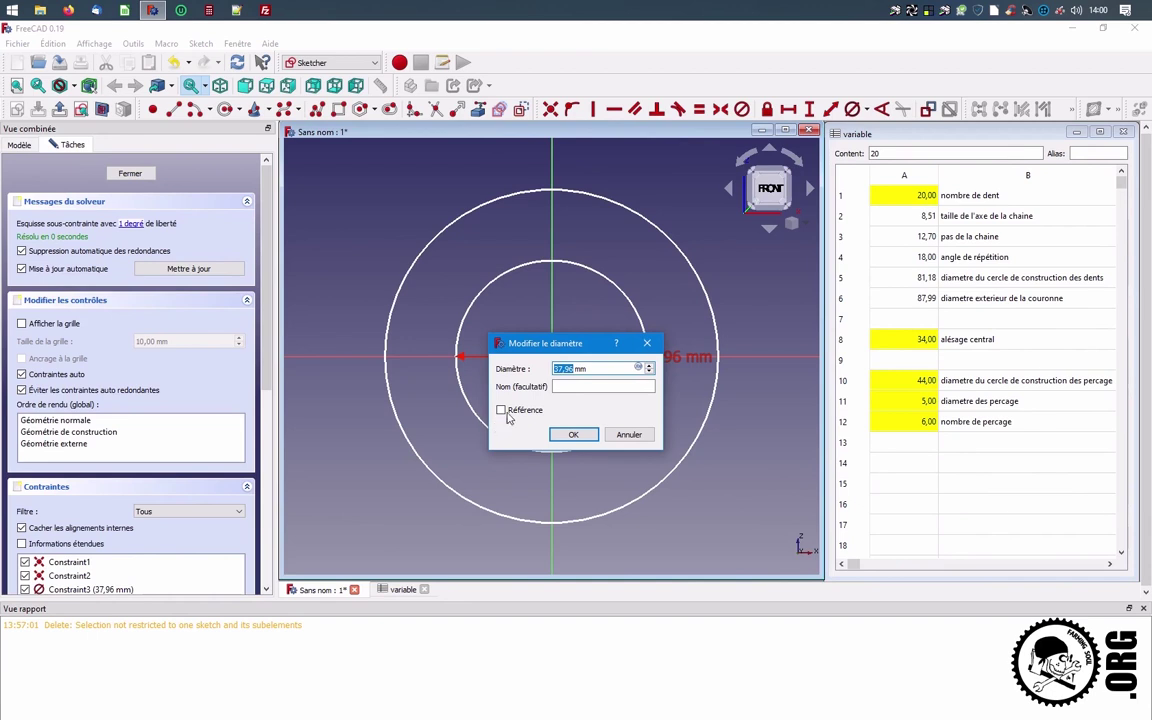
pyautogui.click(638, 367)
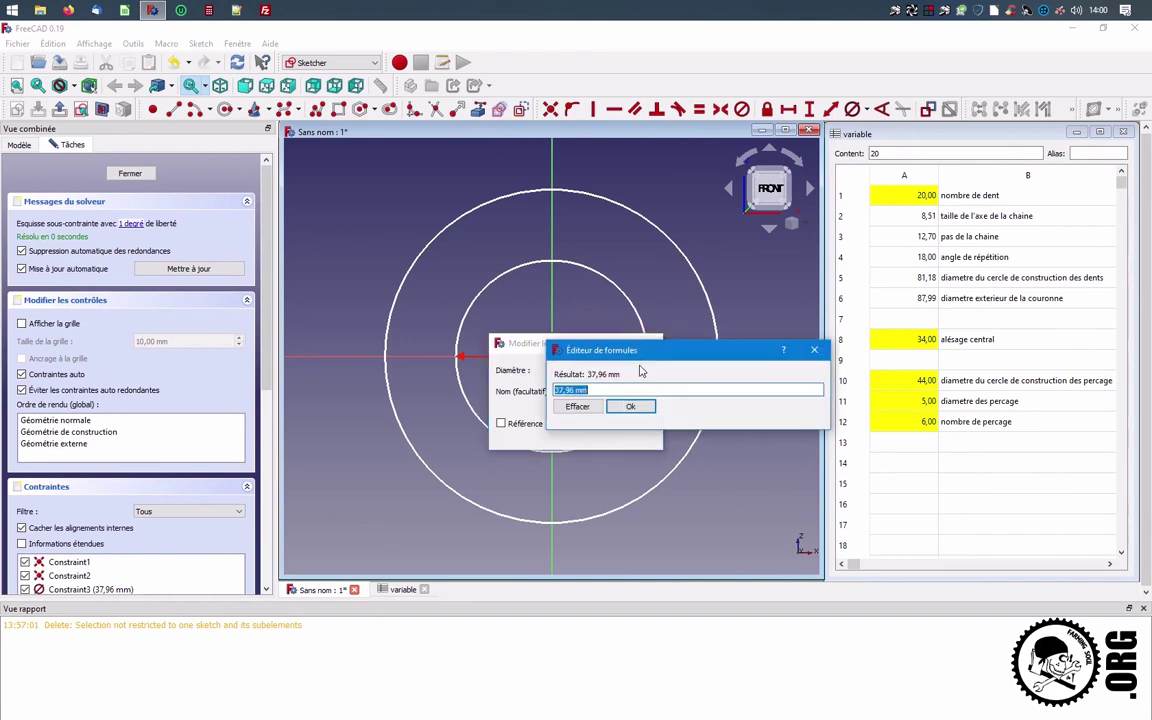
pyautogui.write('variable')
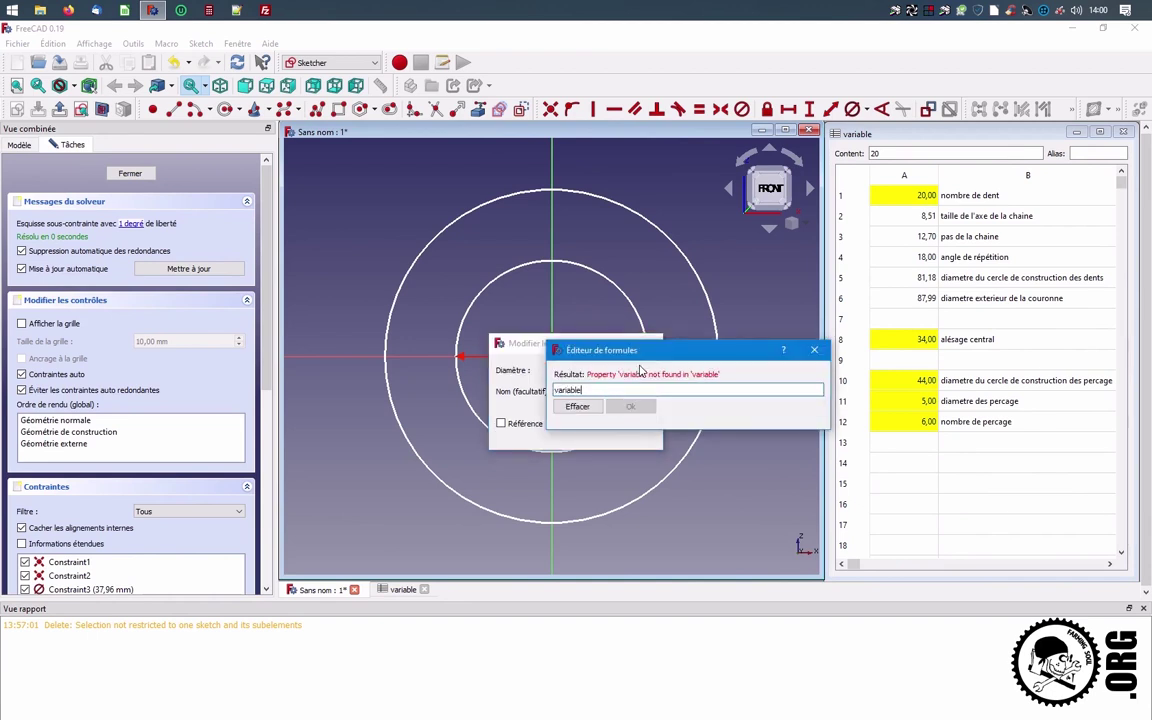
pyautogui.write('.')
pyautogui.write('8')
pyautogui.press('Return')
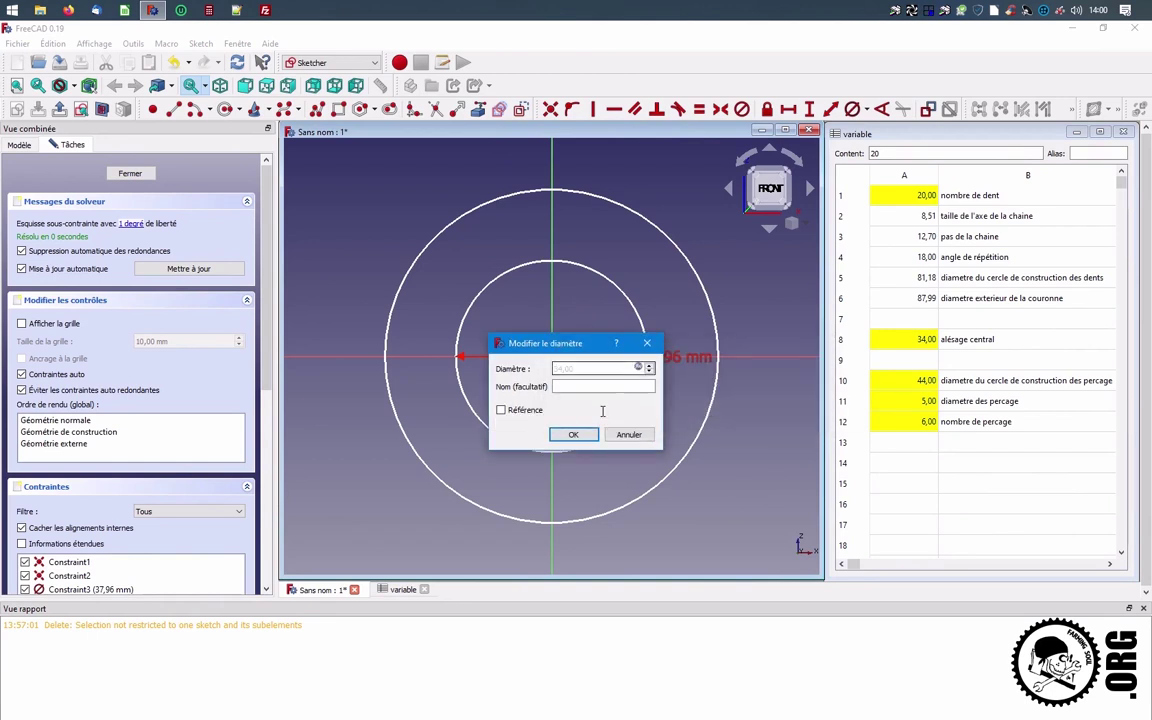
pyautogui.click(573, 434)
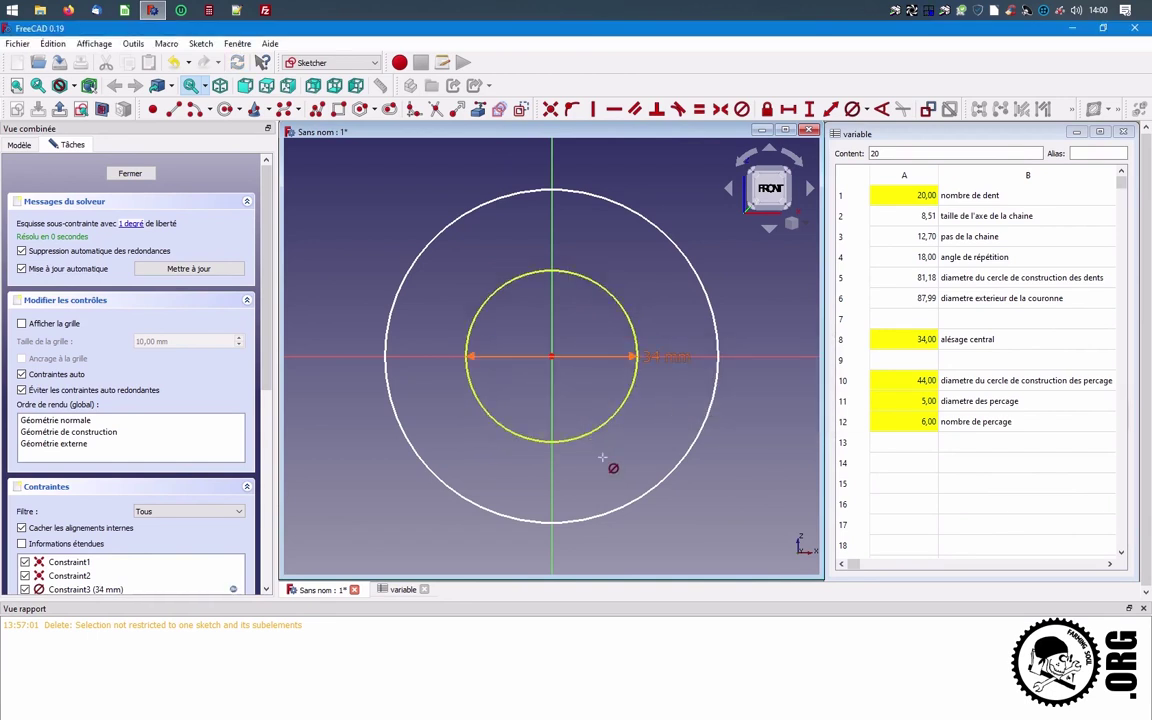
# Constrain the outer circle's diameter to variable.A6 (87,99 mm)
pyautogui.click(714, 392)
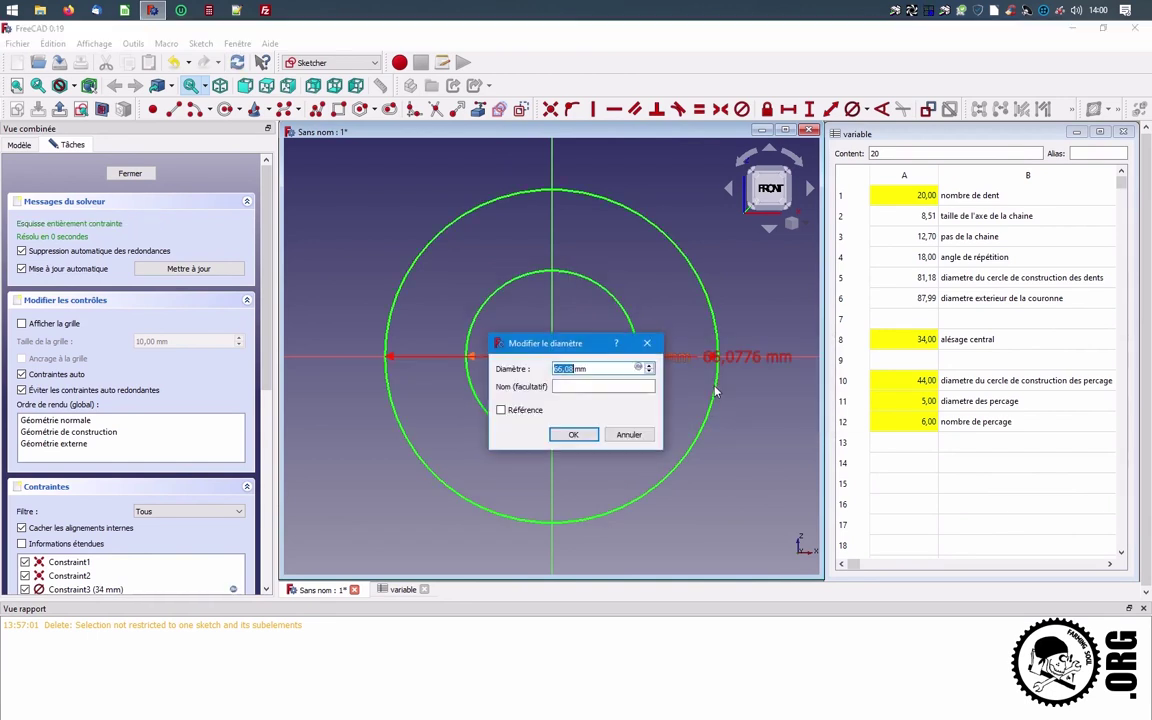
pyautogui.click(637, 368)
pyautogui.write('variable')
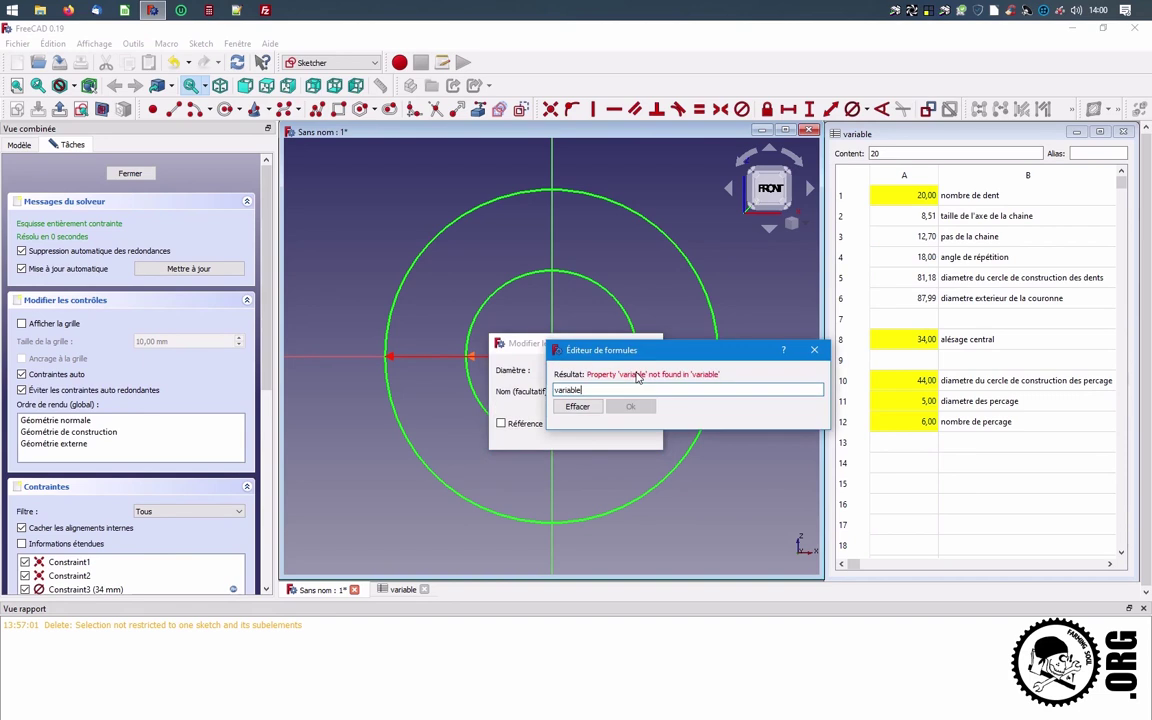
pyautogui.write('.')
pyautogui.write('8')
pyautogui.press('Return')
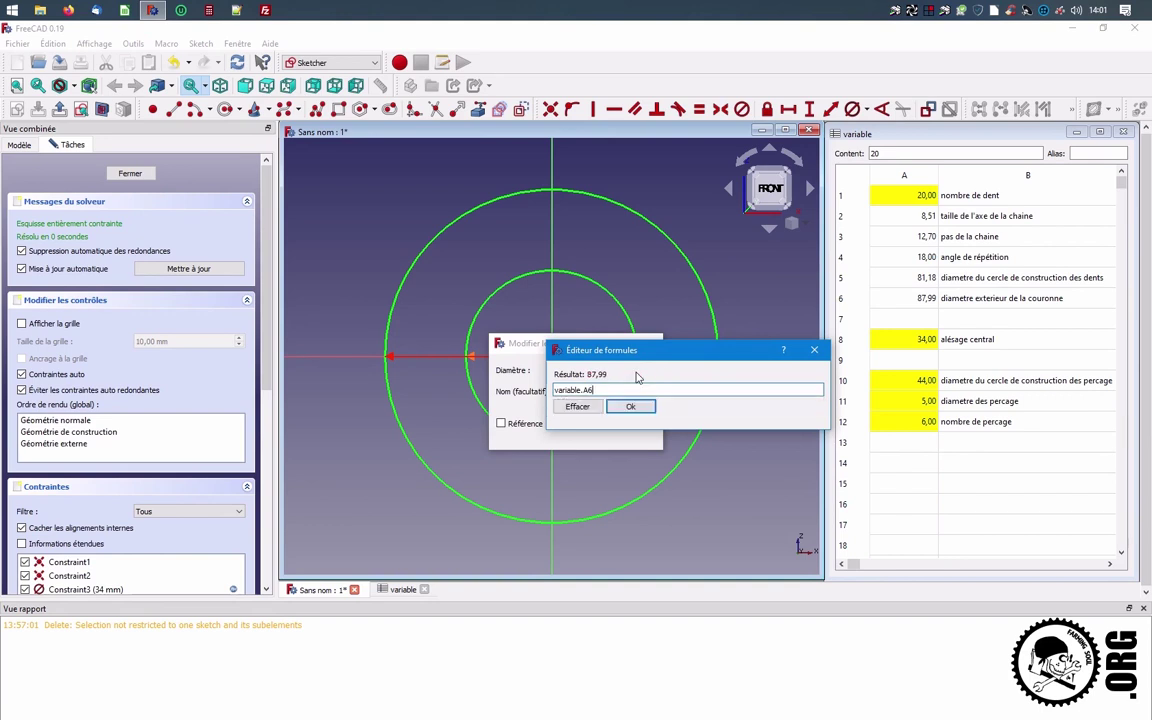
pyautogui.press('Return')
pyautogui.press('Return')
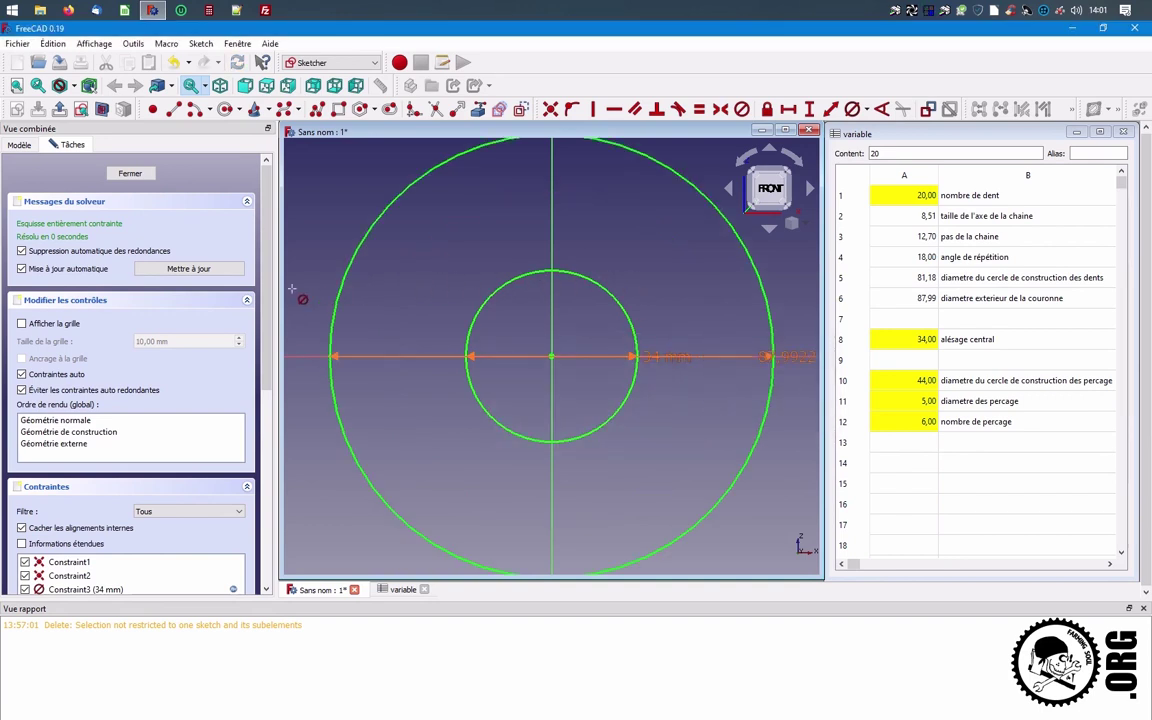
# Close the sketch, view it from the front, and select Sketch in the tree
pyautogui.click(131, 174)
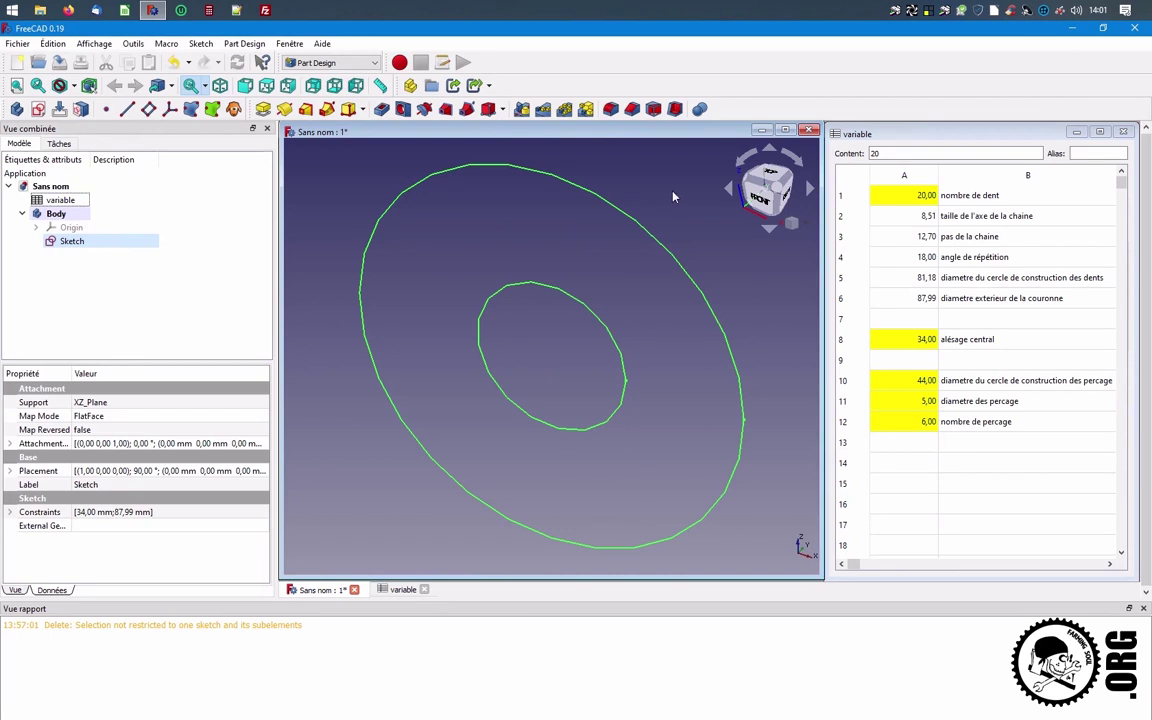
pyautogui.click(766, 200)
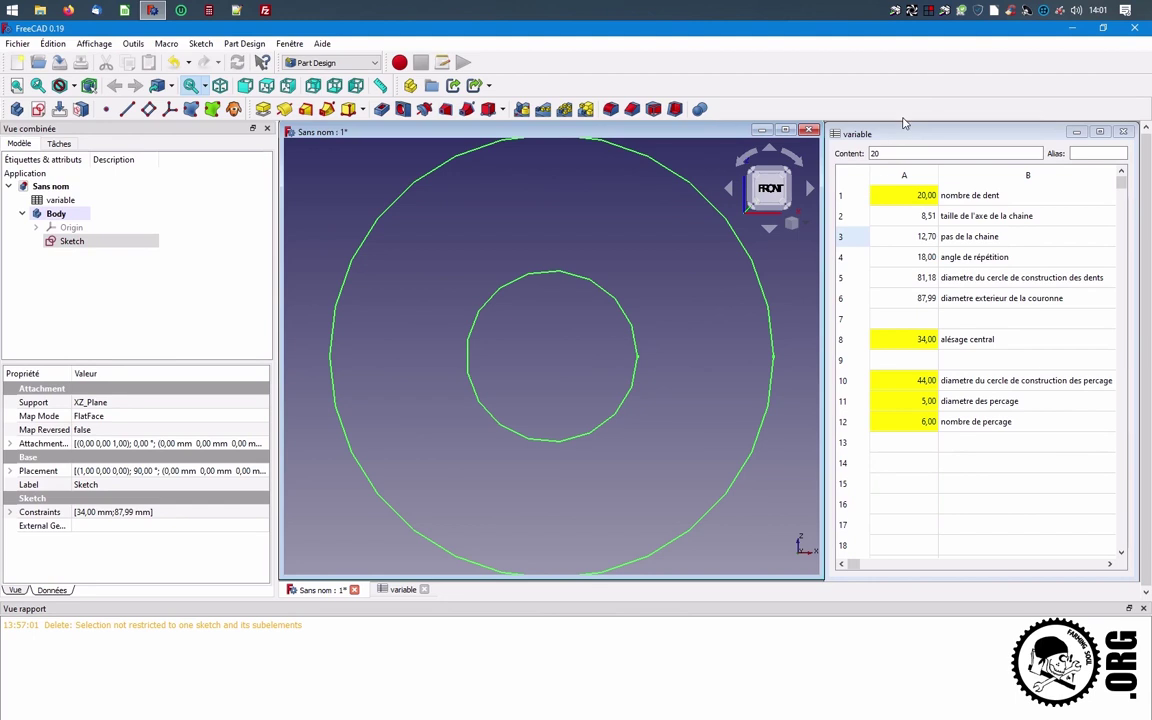
pyautogui.click(927, 12)
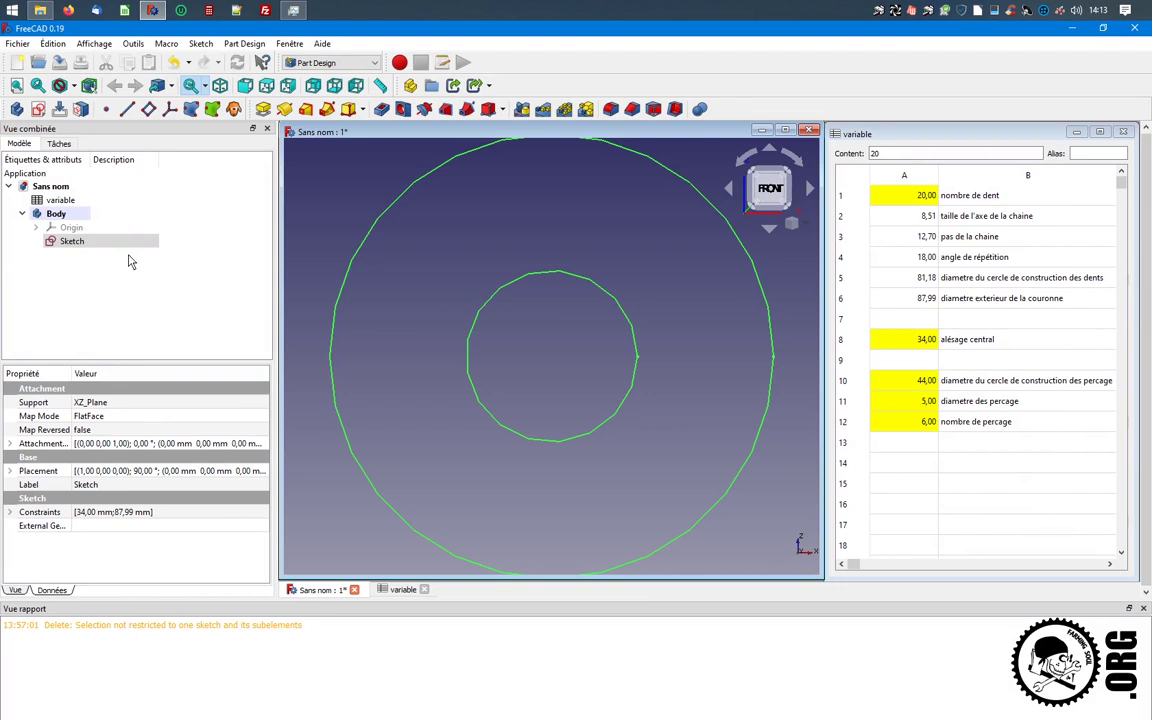
pyautogui.click(93, 249)
# Pad the two-circle sketch 6 mm into a ring, then select the resulting Pad
pyautogui.click(264, 110)
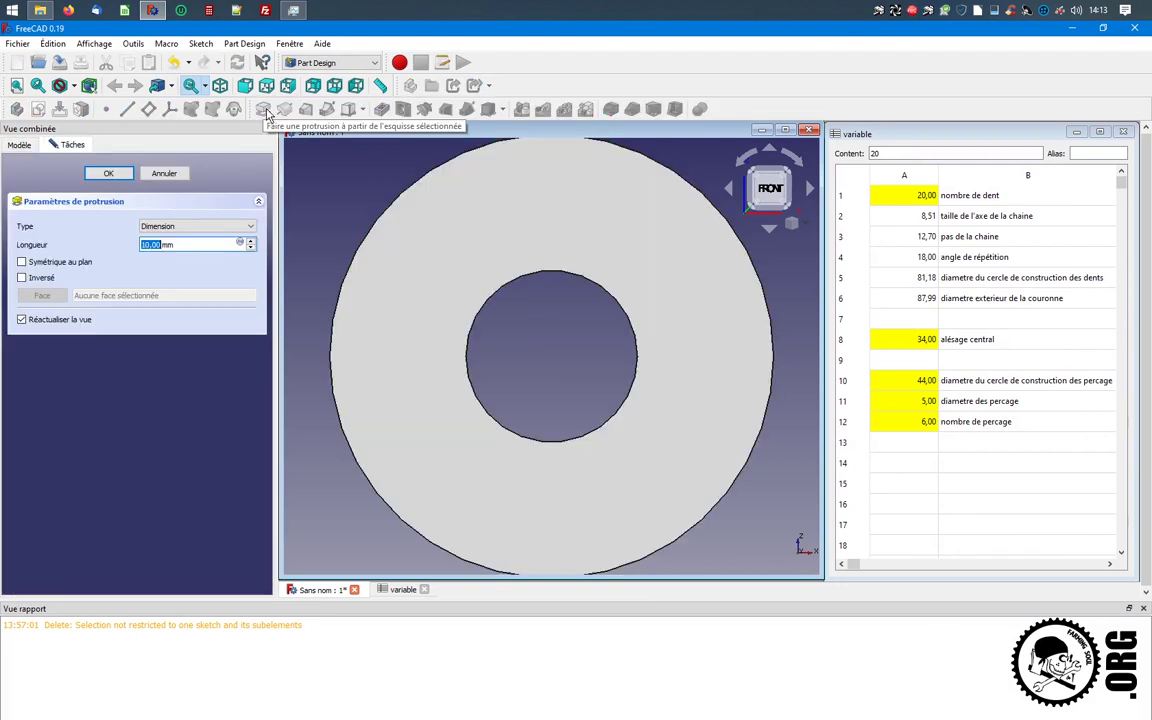
pyautogui.write('6')
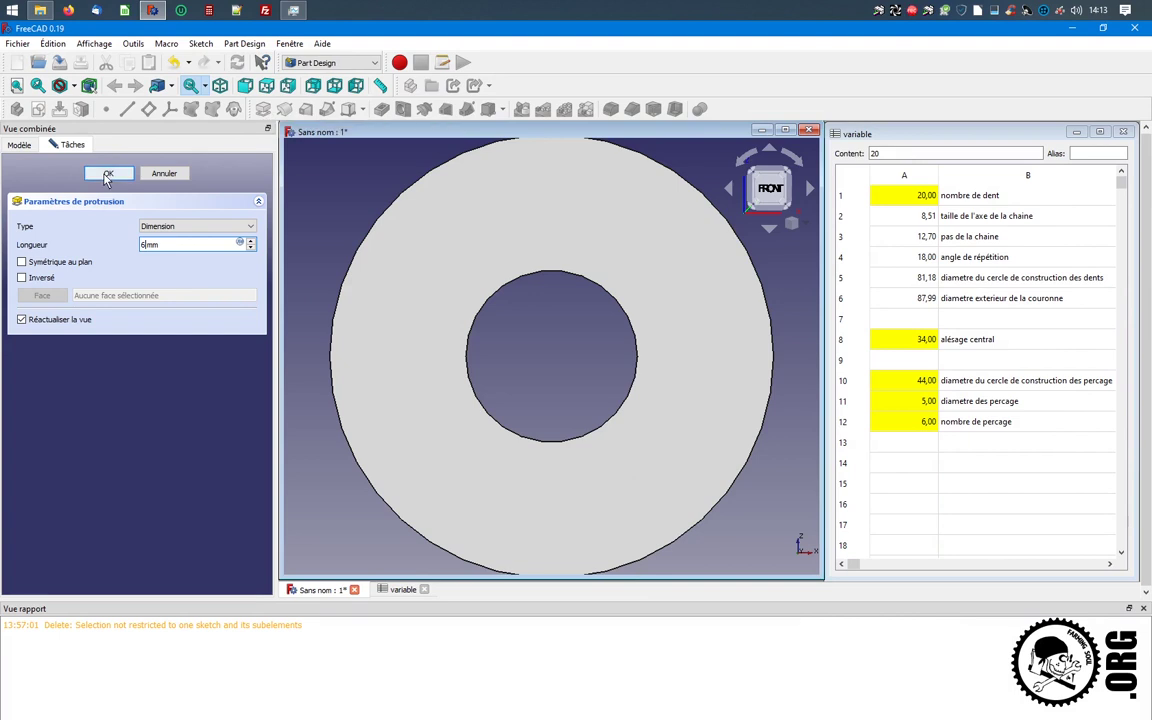
pyautogui.click(108, 175)
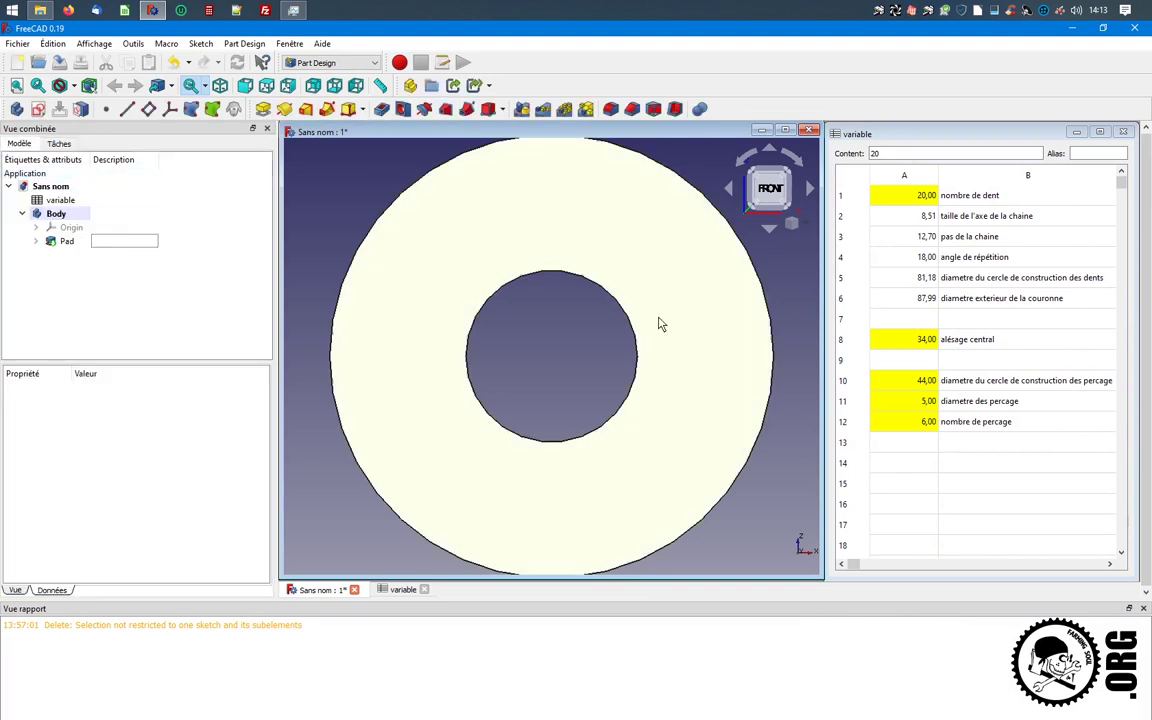
pyautogui.moveTo(563, 350); pyautogui.dragTo(522, 310, button='middle')
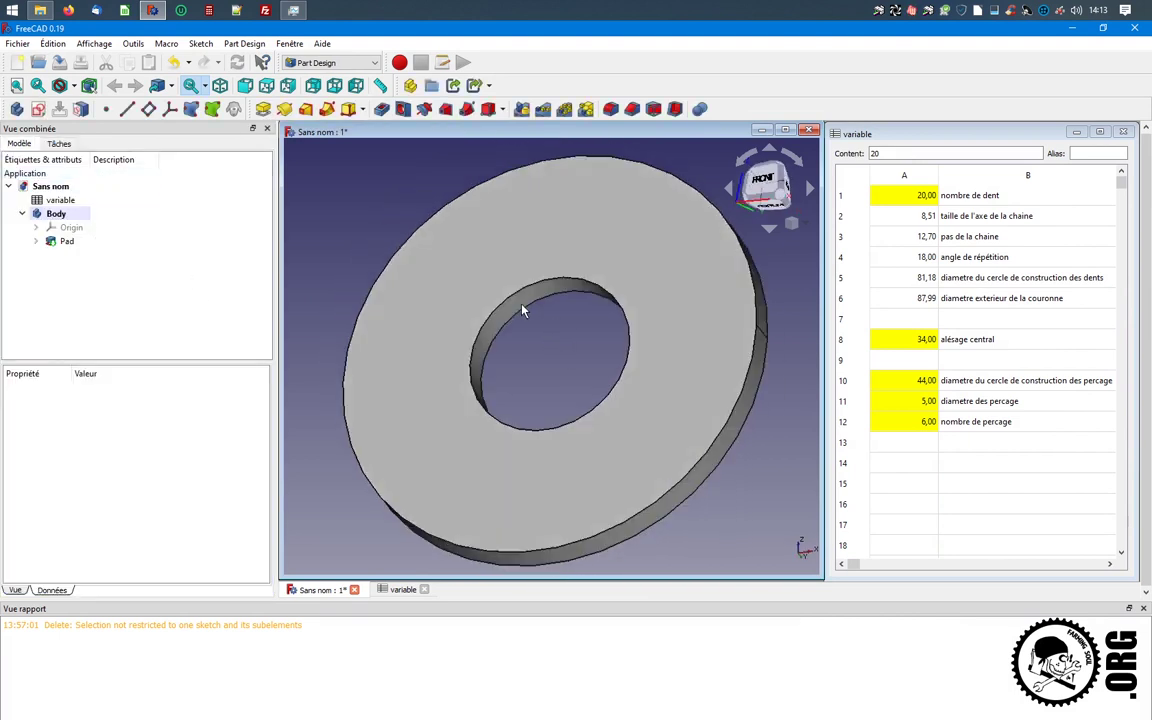
pyautogui.press('1')
pyautogui.click(445, 257)
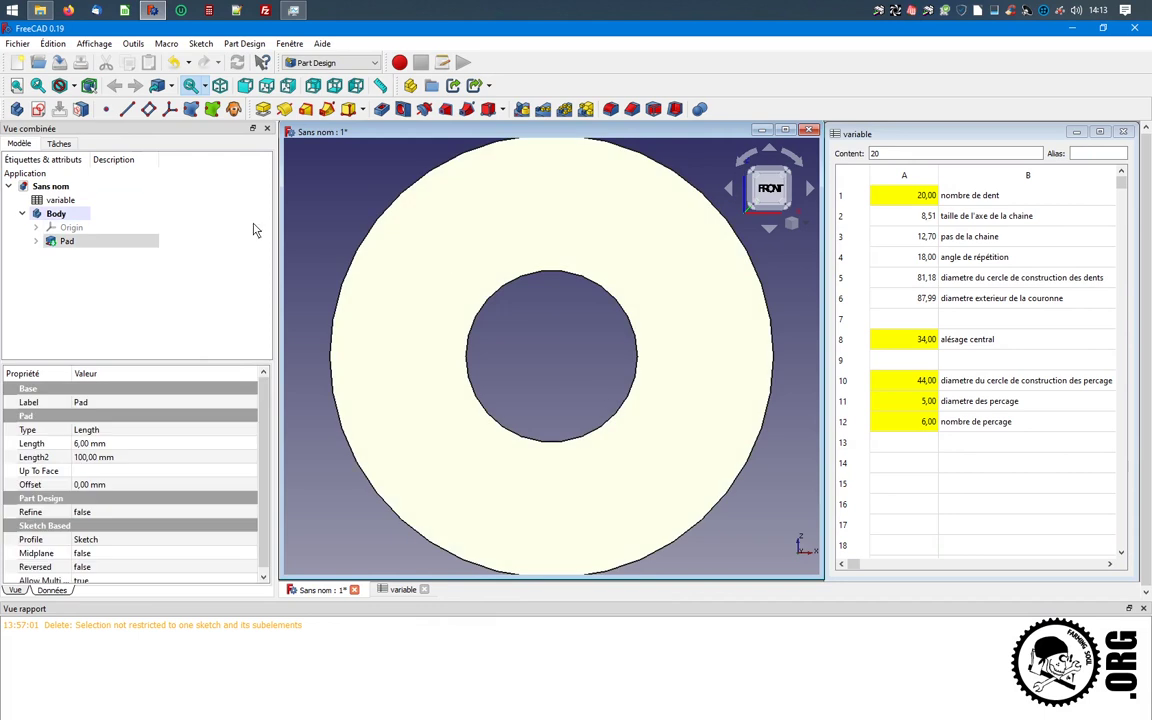
# Start a new sketch with a centred circle whose diameter is driven by =variable.A5
pyautogui.click(38, 110)
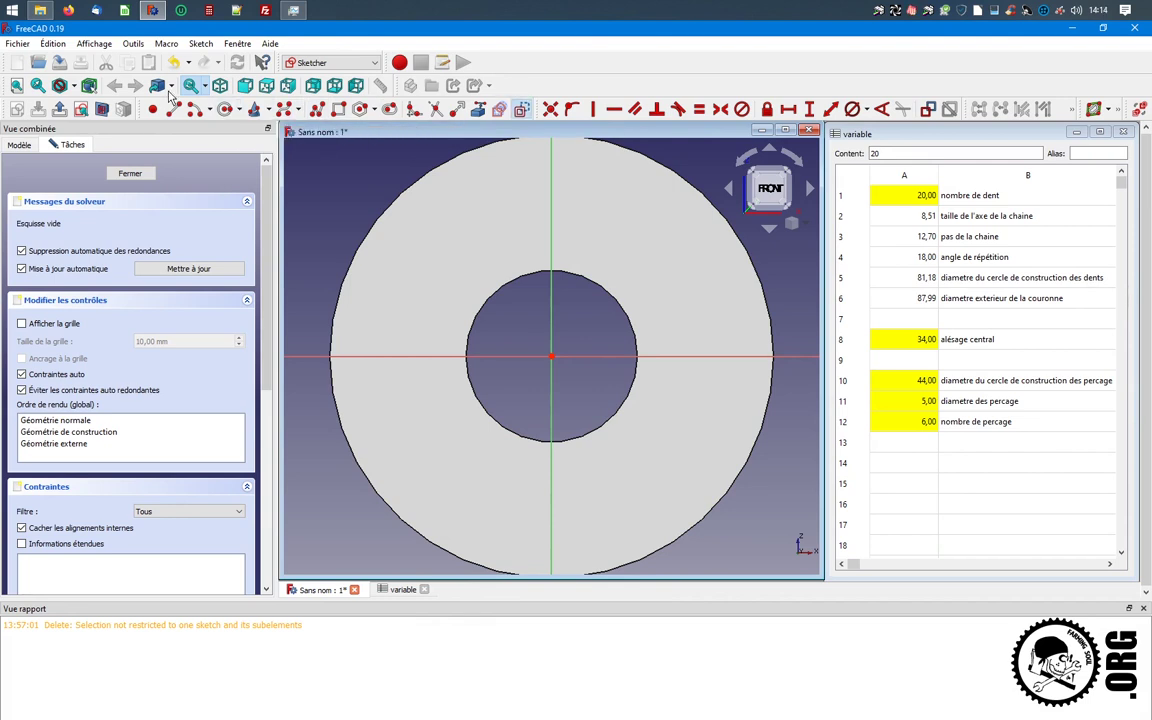
pyautogui.click(254, 109)
pyautogui.click(551, 355)
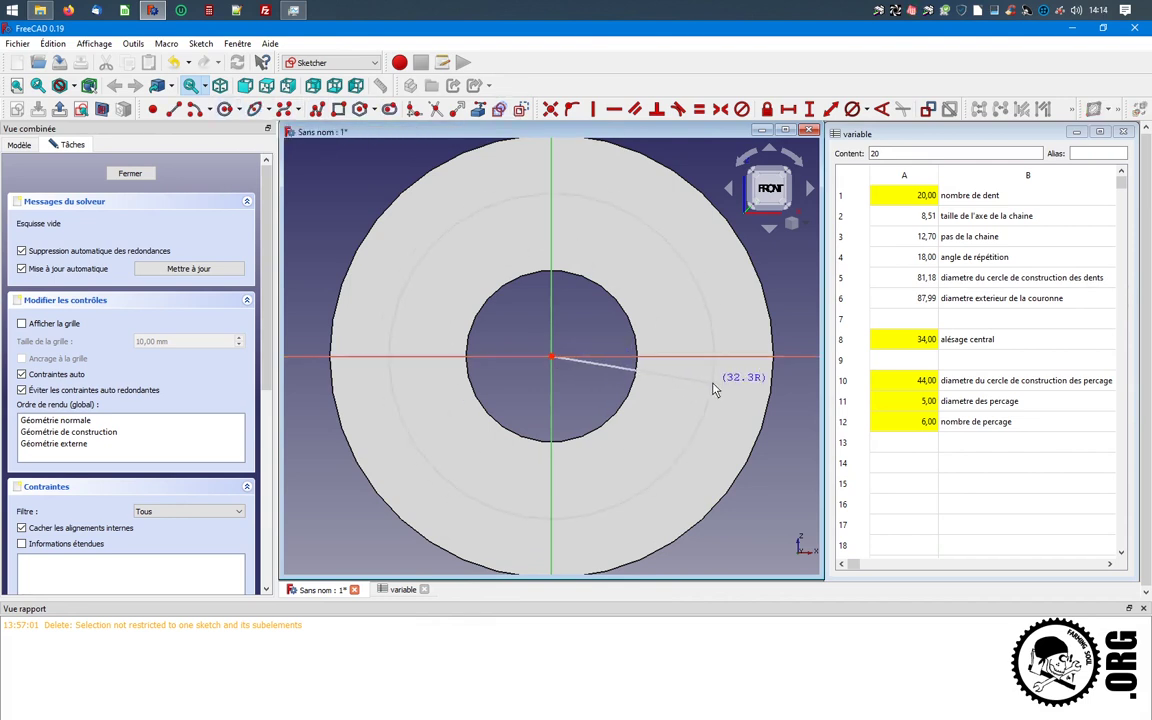
pyautogui.click(722, 378)
pyautogui.press('Escape')
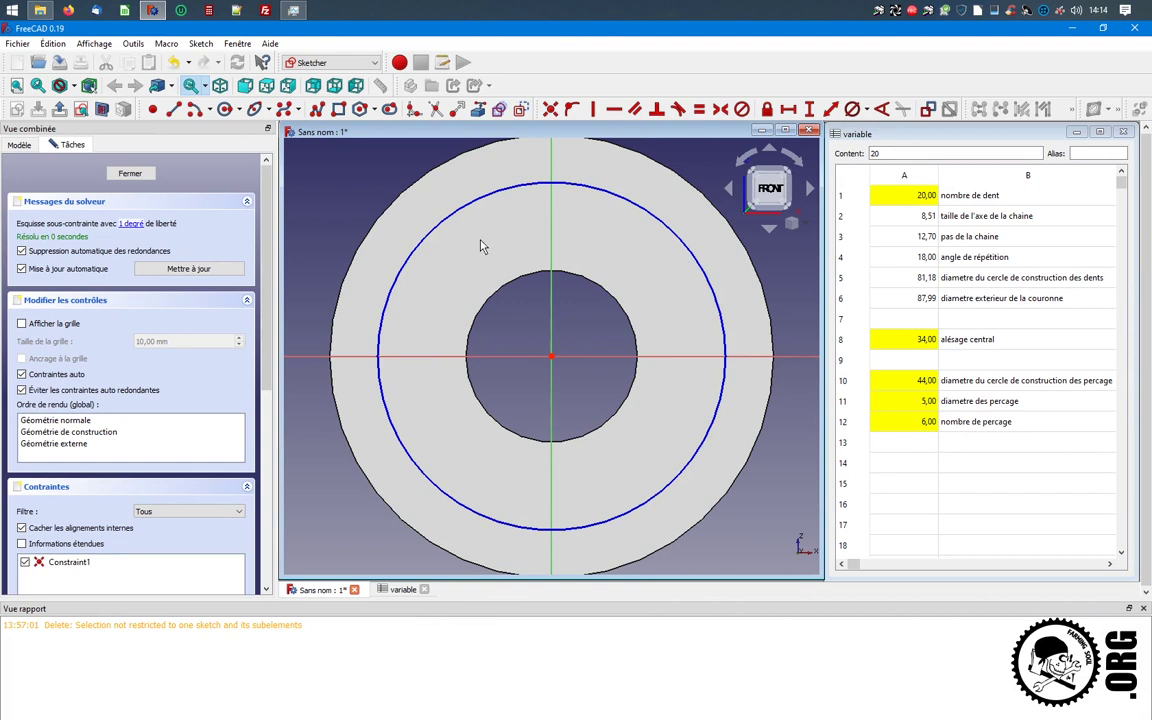
pyautogui.click(697, 262)
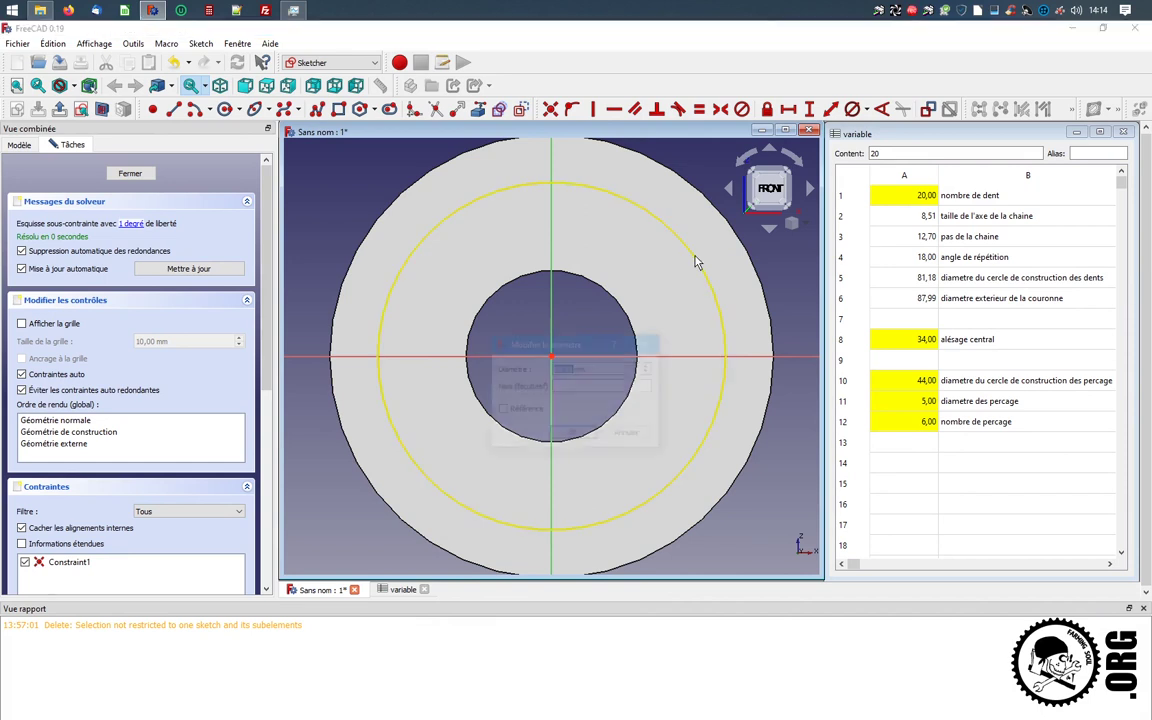
pyautogui.write('=')
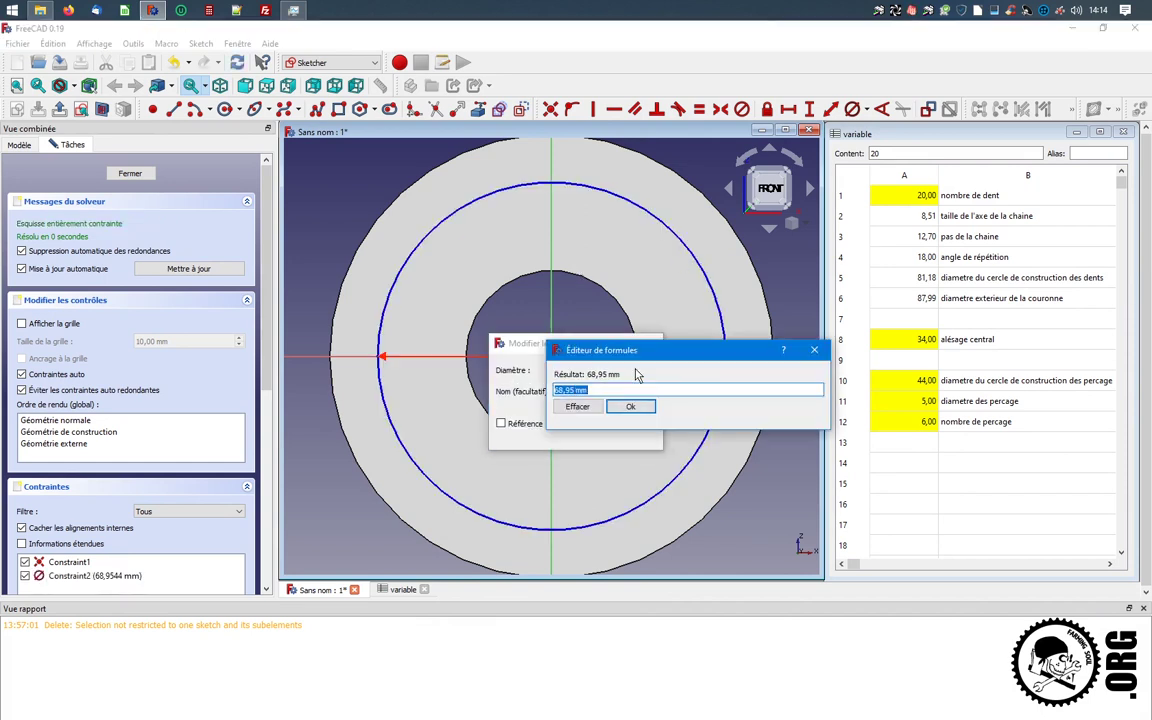
pyautogui.write('variable.')
pyautogui.write('A5')
pyautogui.press('Return')
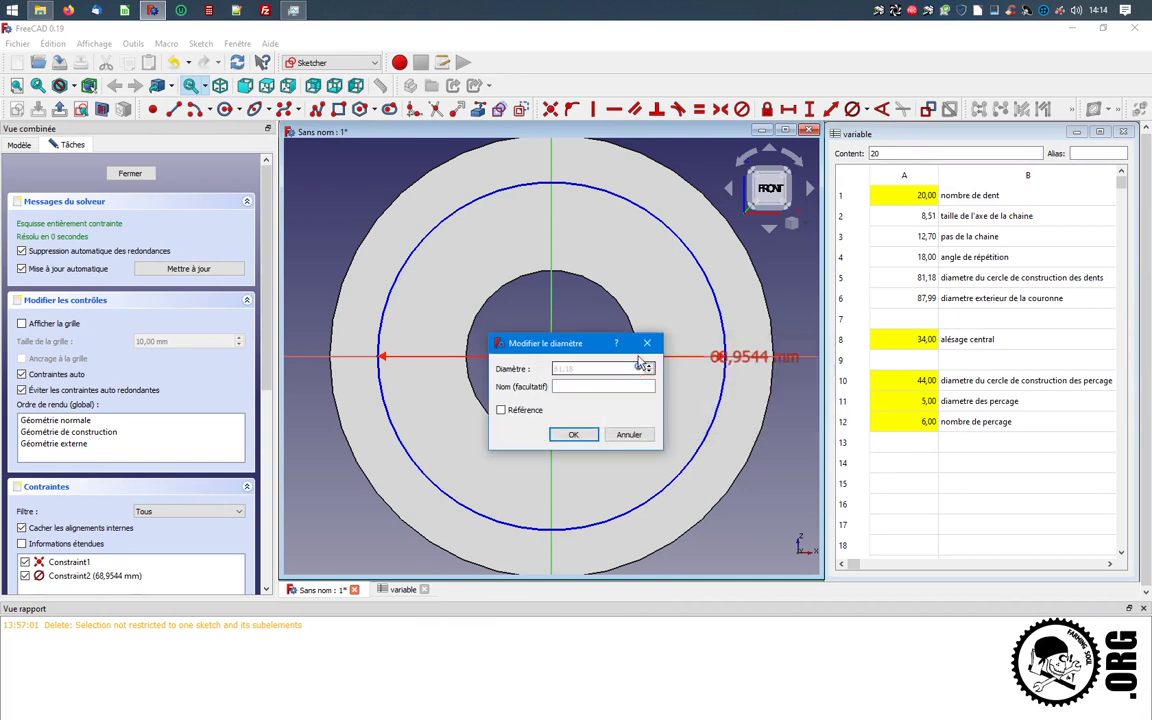
pyautogui.press('Return')
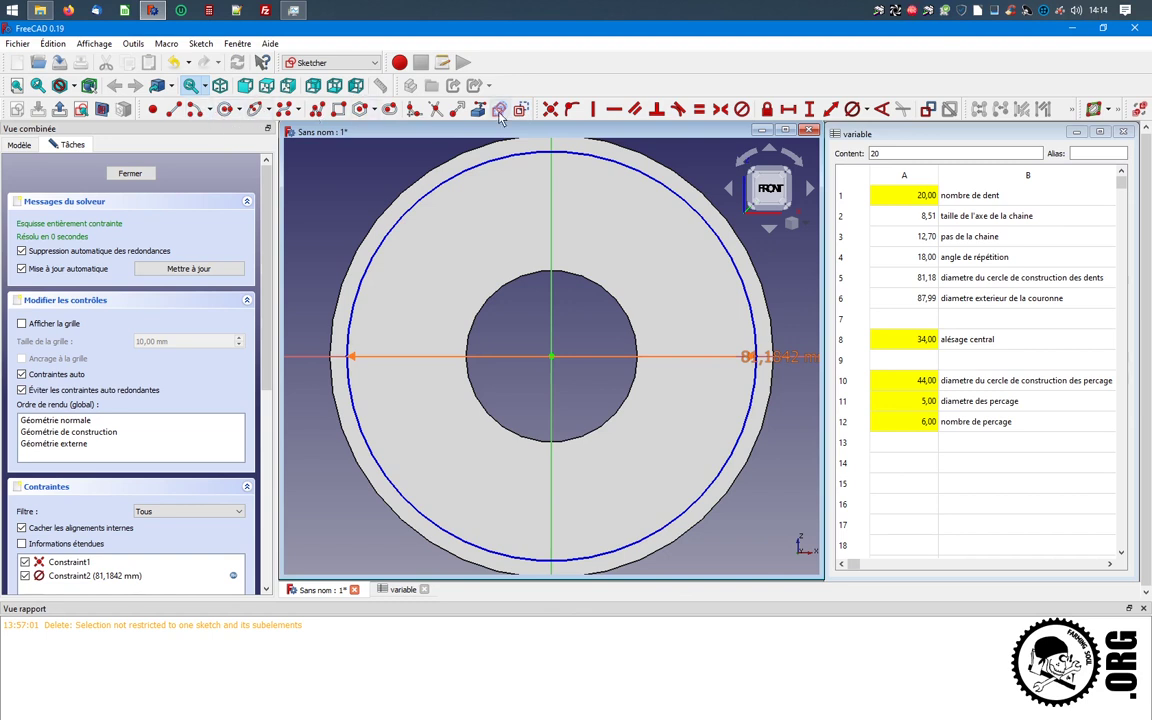
# Draw several straight lines across the disc from one side to the other
pyautogui.click(172, 111)
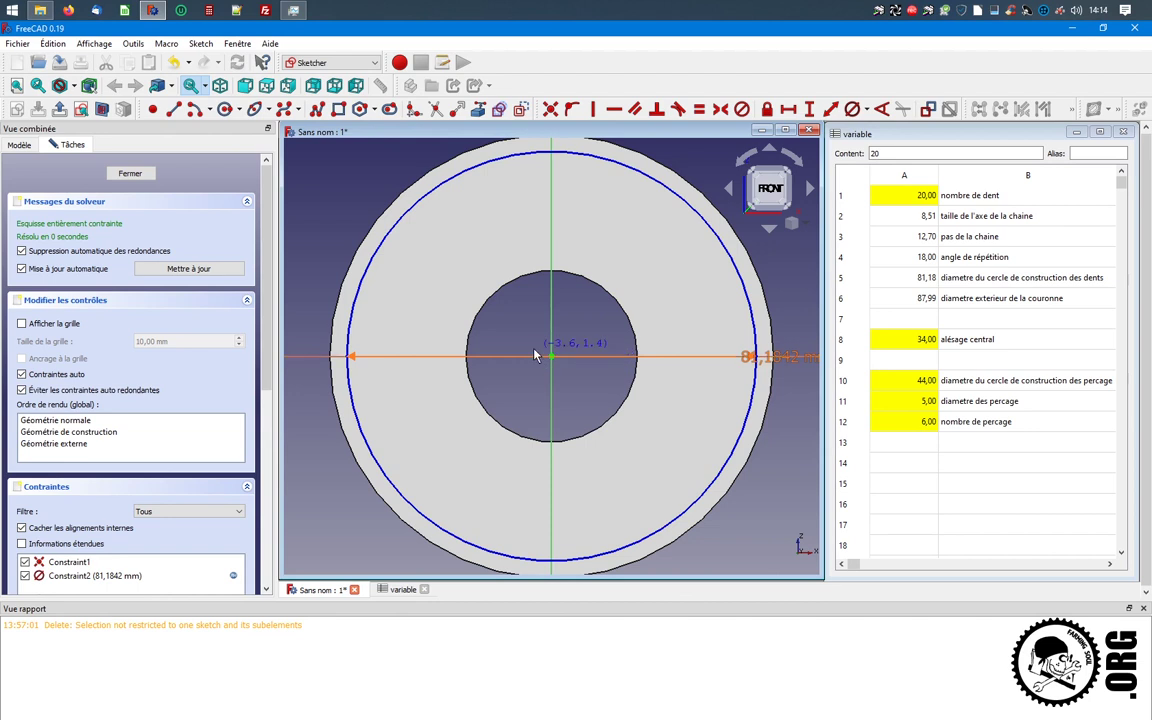
pyautogui.click(440, 289)
pyautogui.click(782, 515)
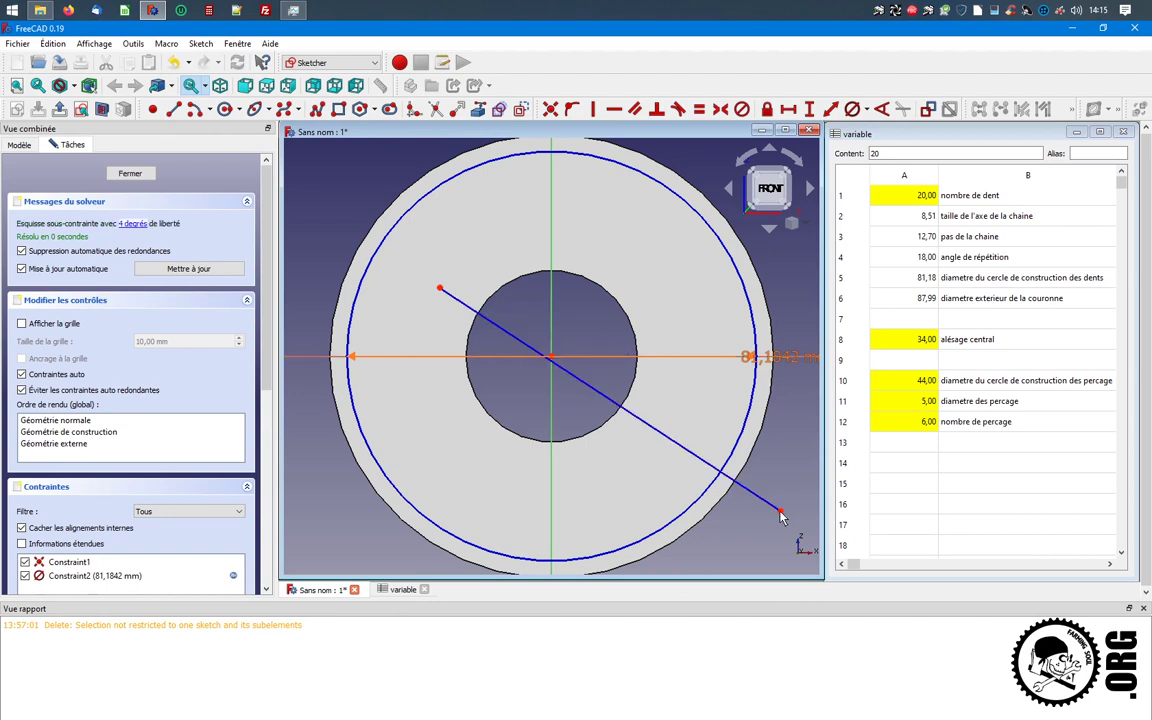
pyautogui.click(688, 578)
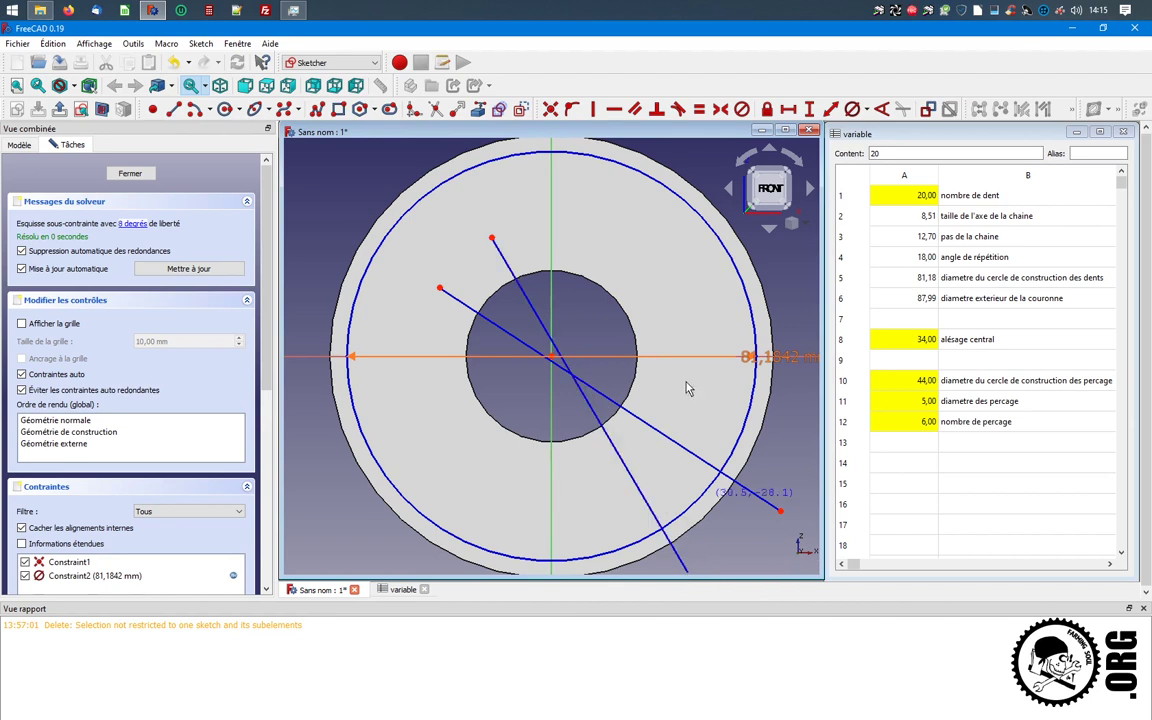
pyautogui.click(443, 424)
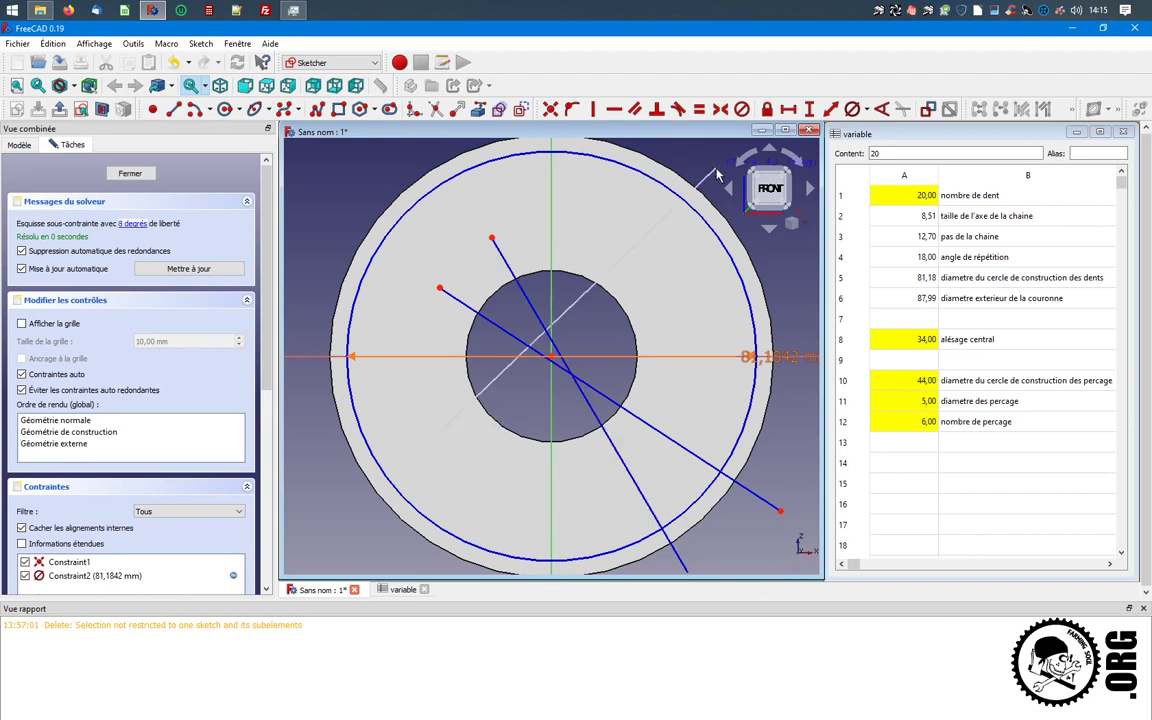
pyautogui.click(692, 177)
pyautogui.click(414, 410)
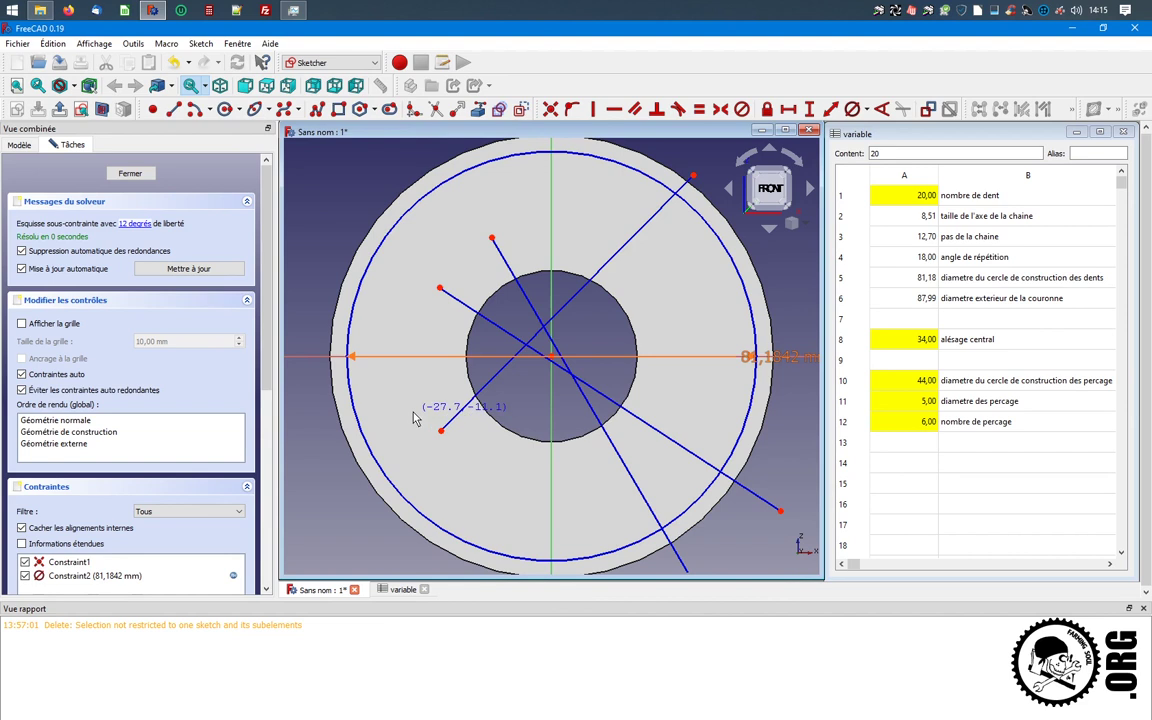
pyautogui.click(779, 261)
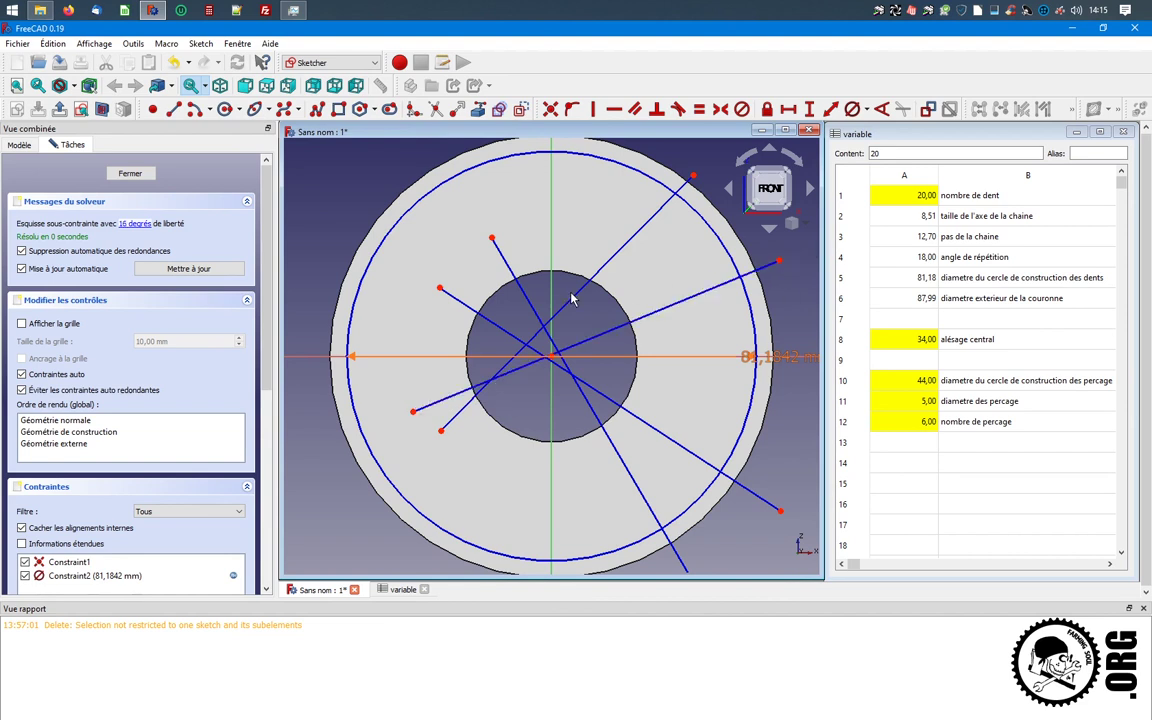
# Constrain the new lines to pass through the disc's centre point
pyautogui.click(548, 334)
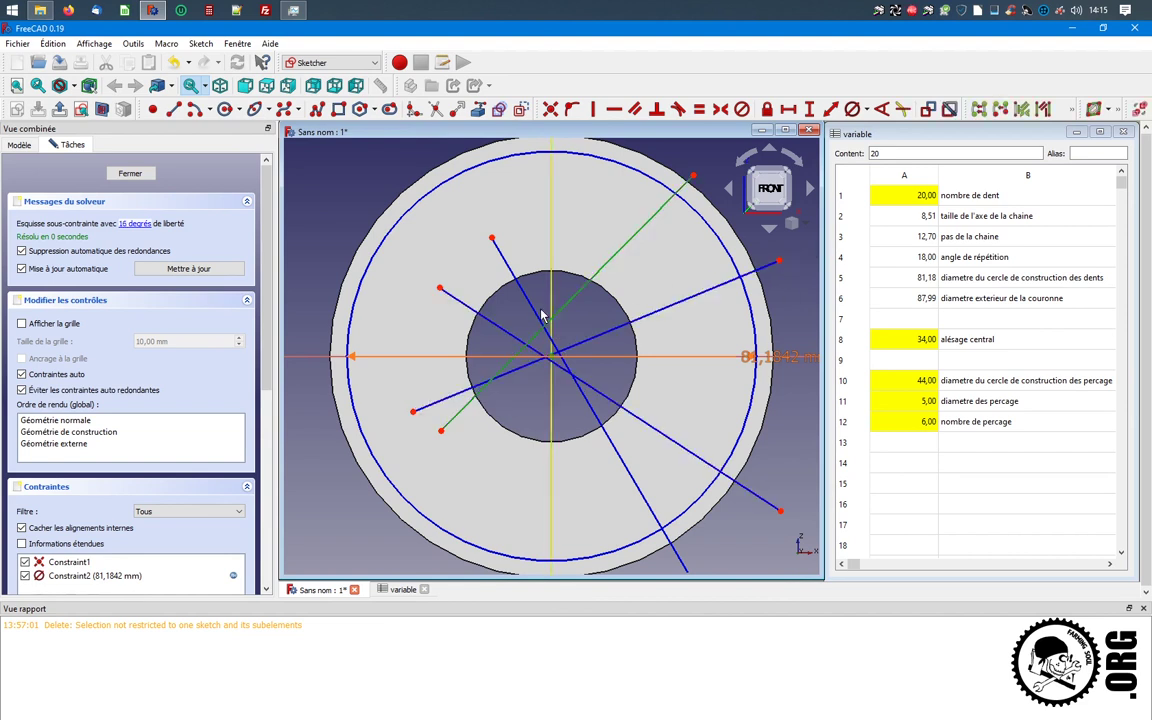
pyautogui.click(527, 343)
pyautogui.click(508, 338)
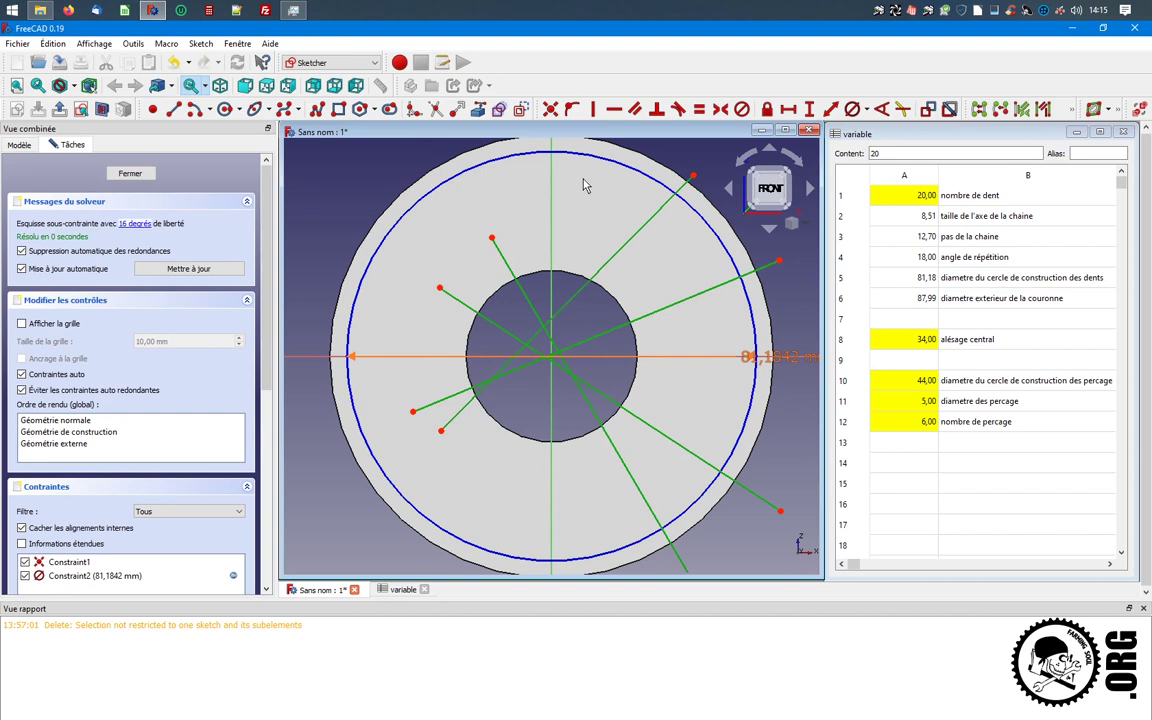
pyautogui.press('o')
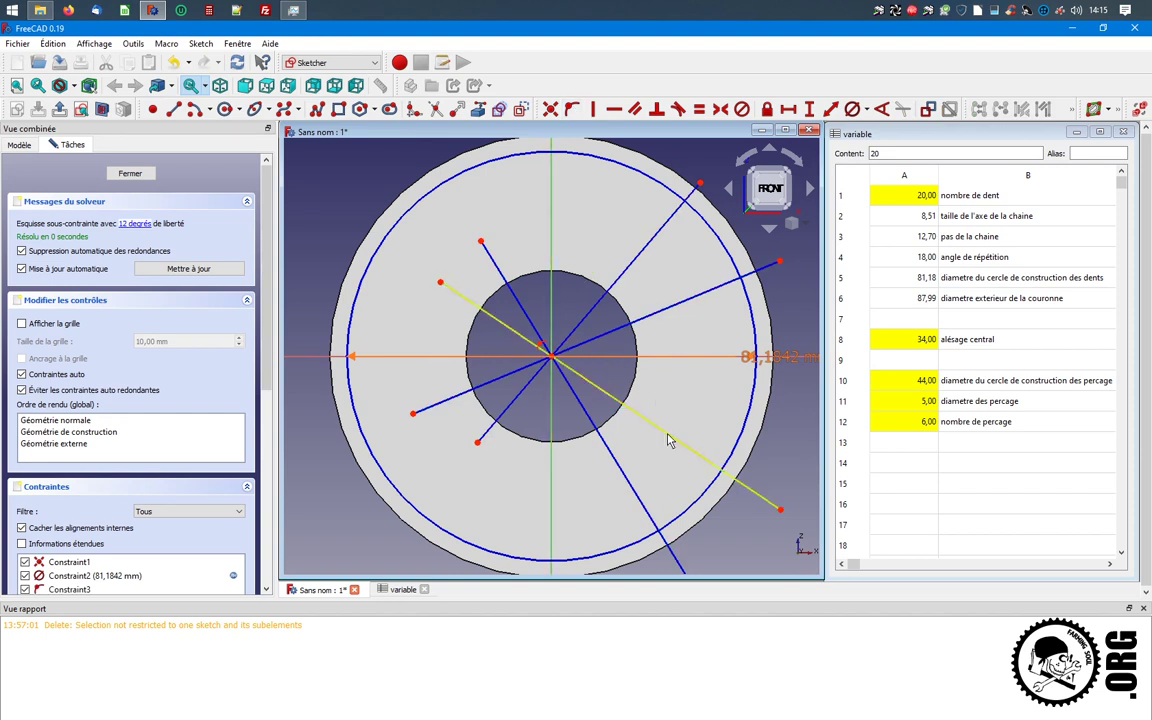
pyautogui.click(644, 418)
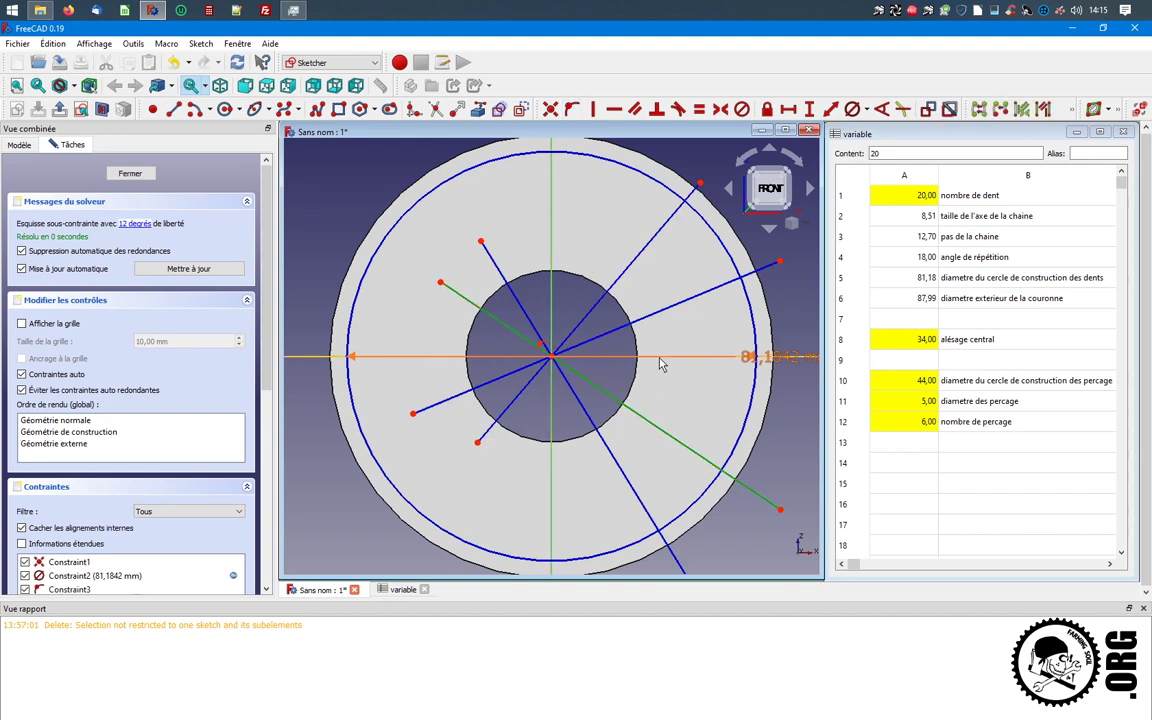
# Constrain the selected line's angle with the formula variable.4, giving 18°
pyautogui.click(881, 108)
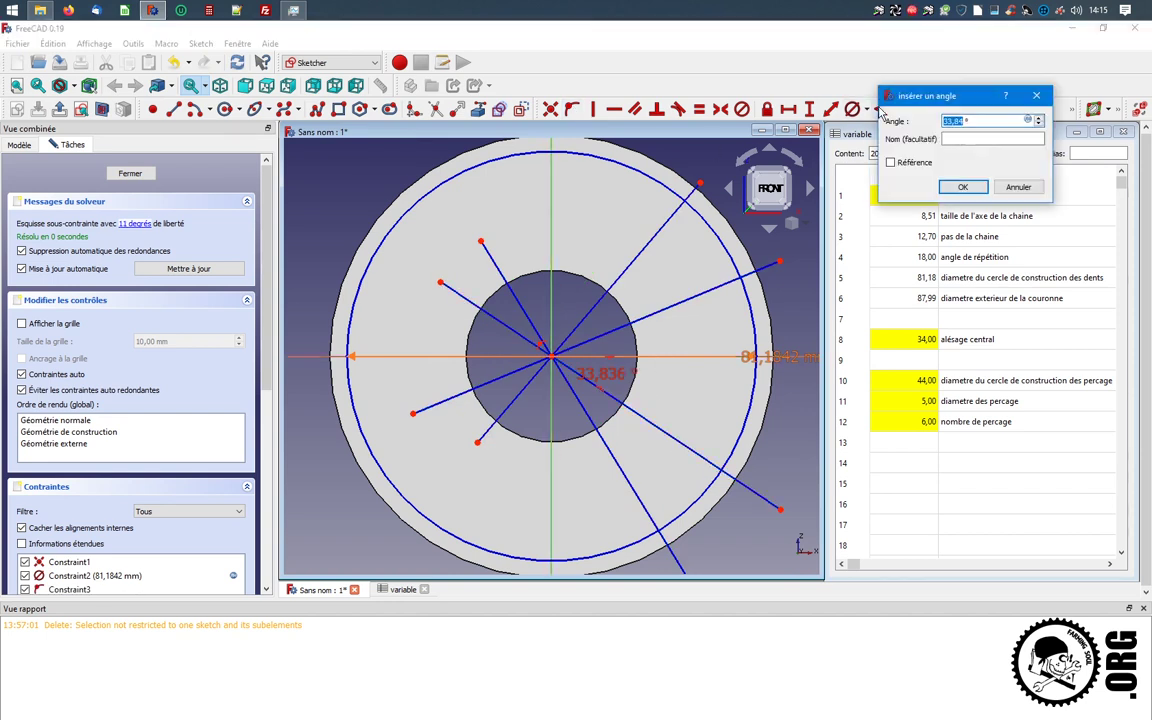
pyautogui.click(1027, 120)
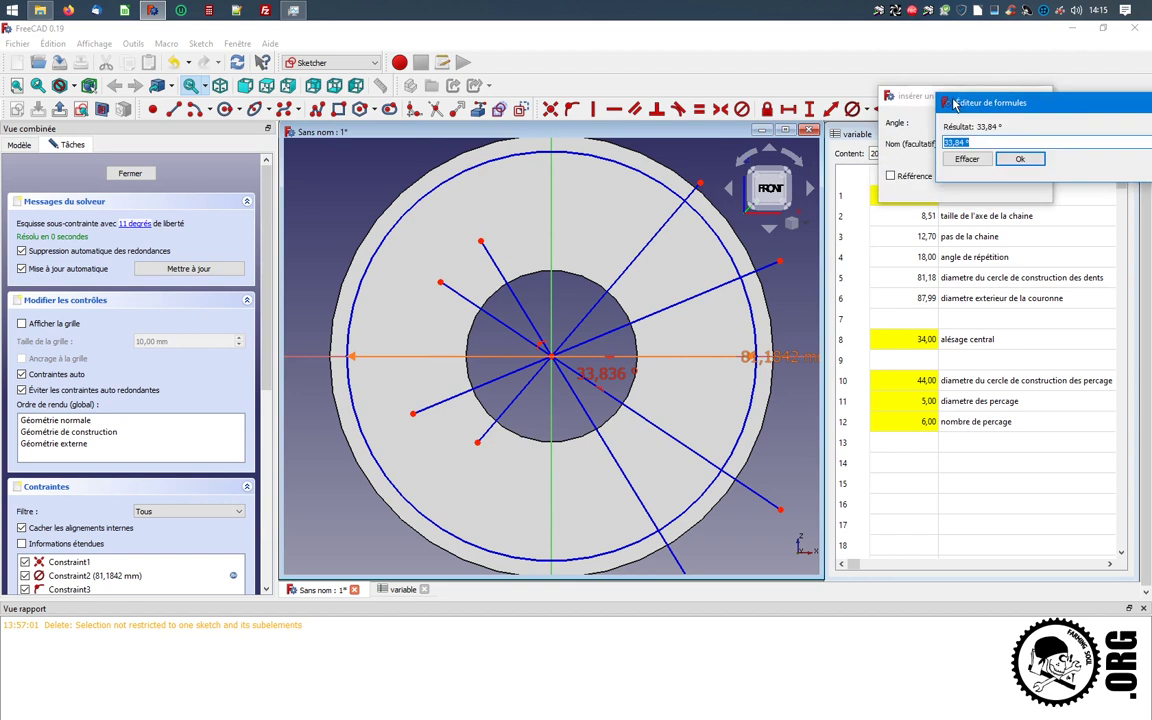
pyautogui.write('va')
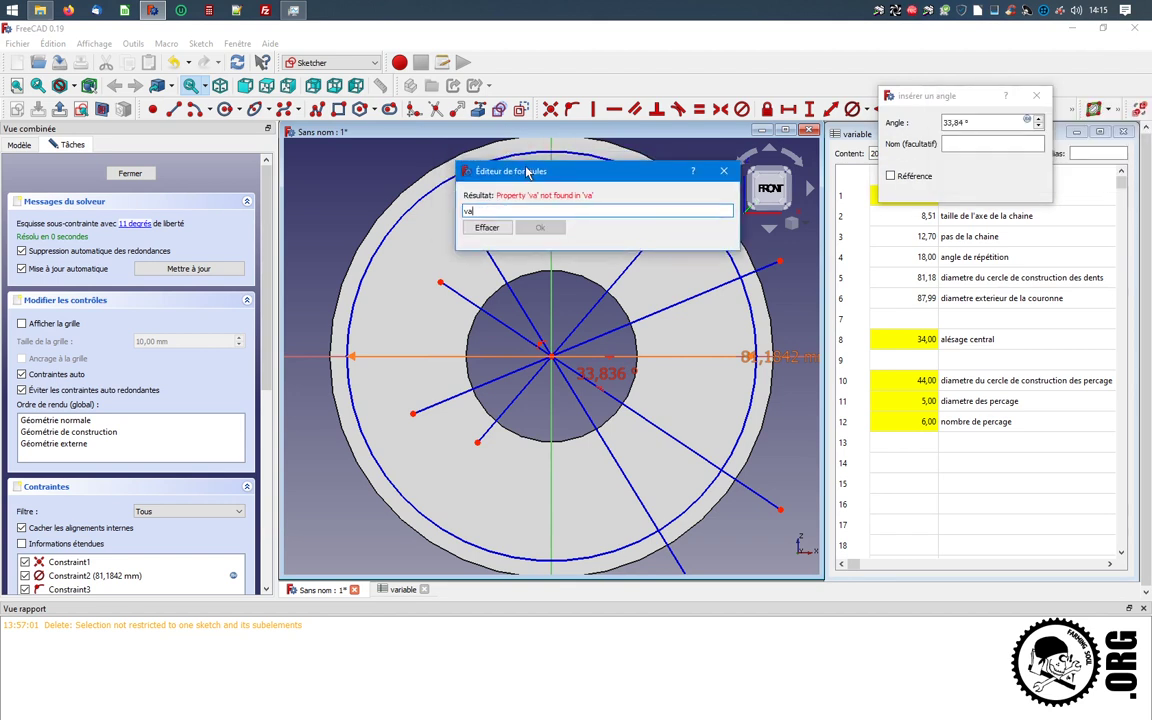
pyautogui.write('riable.')
pyautogui.write('4')
pyautogui.click(545, 228)
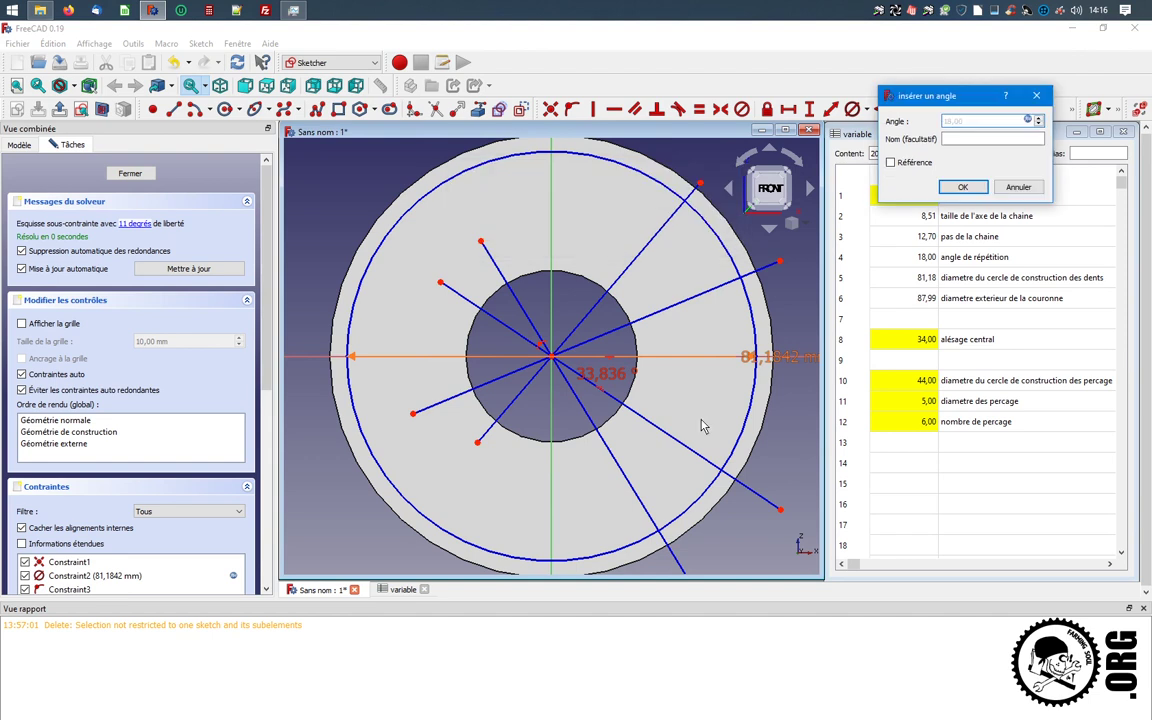
pyautogui.click(952, 188)
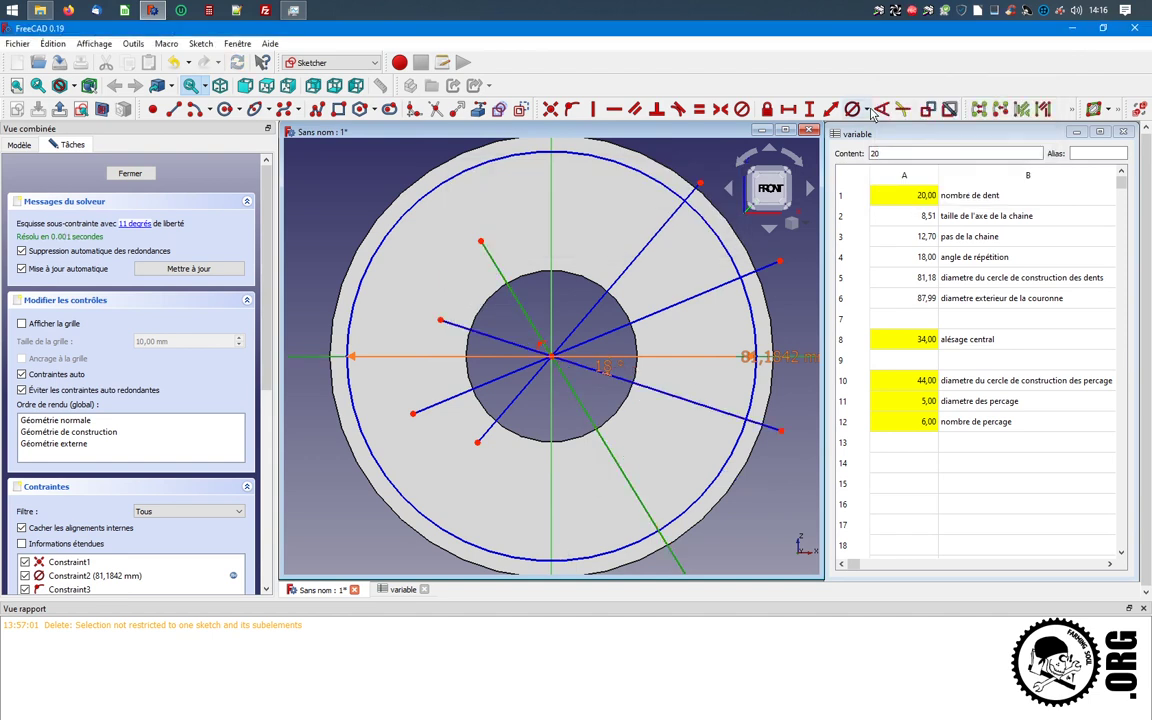
# Add a 36° angle between the radial lines using the formula variable.A4*2
pyautogui.click(881, 108)
pyautogui.click(1028, 121)
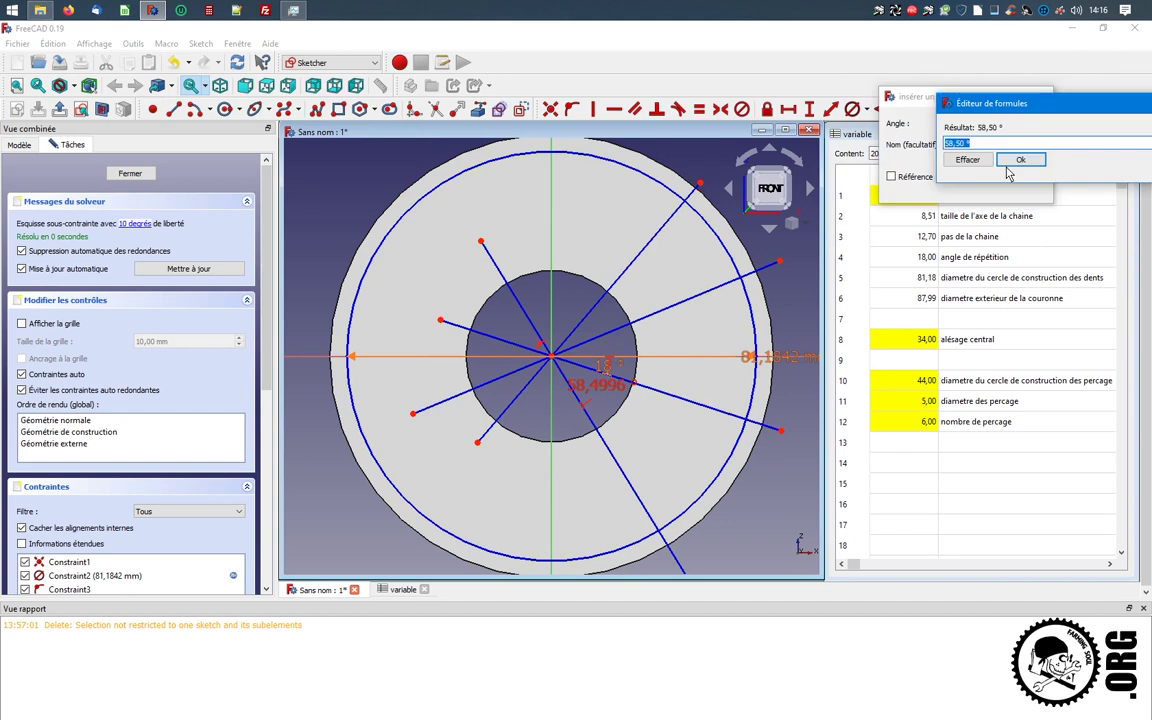
pyautogui.write('variable')
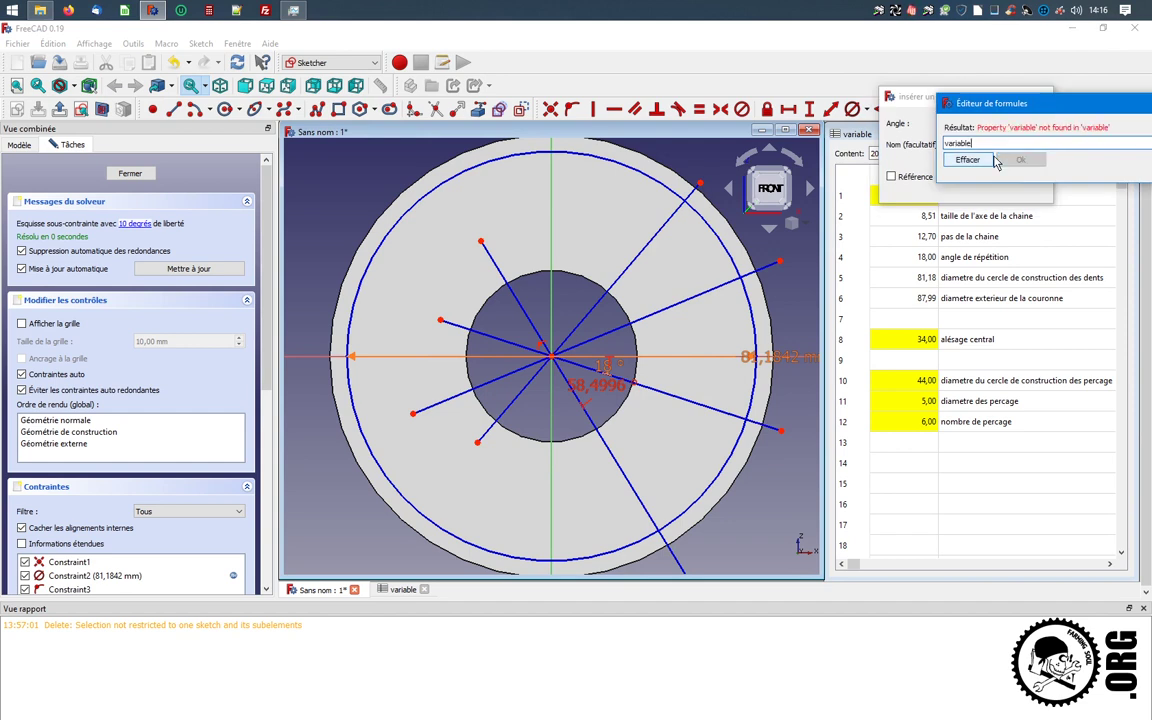
pyautogui.write('.A4*2')
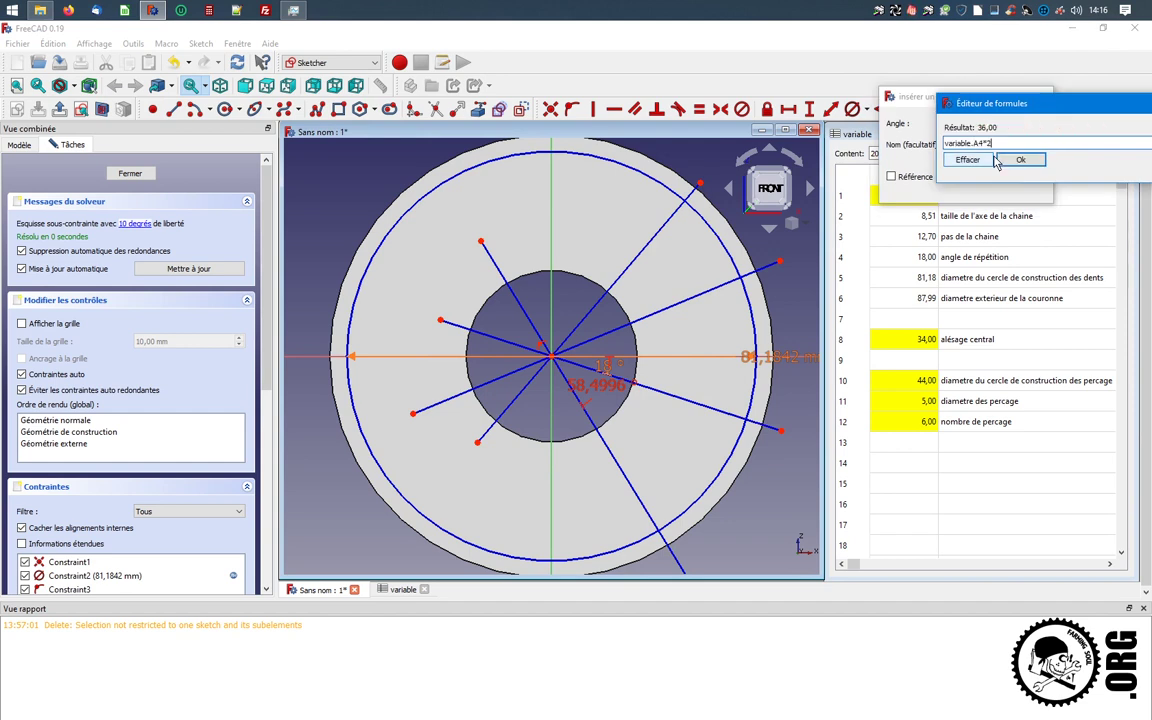
pyautogui.click(1000, 160)
pyautogui.click(957, 185)
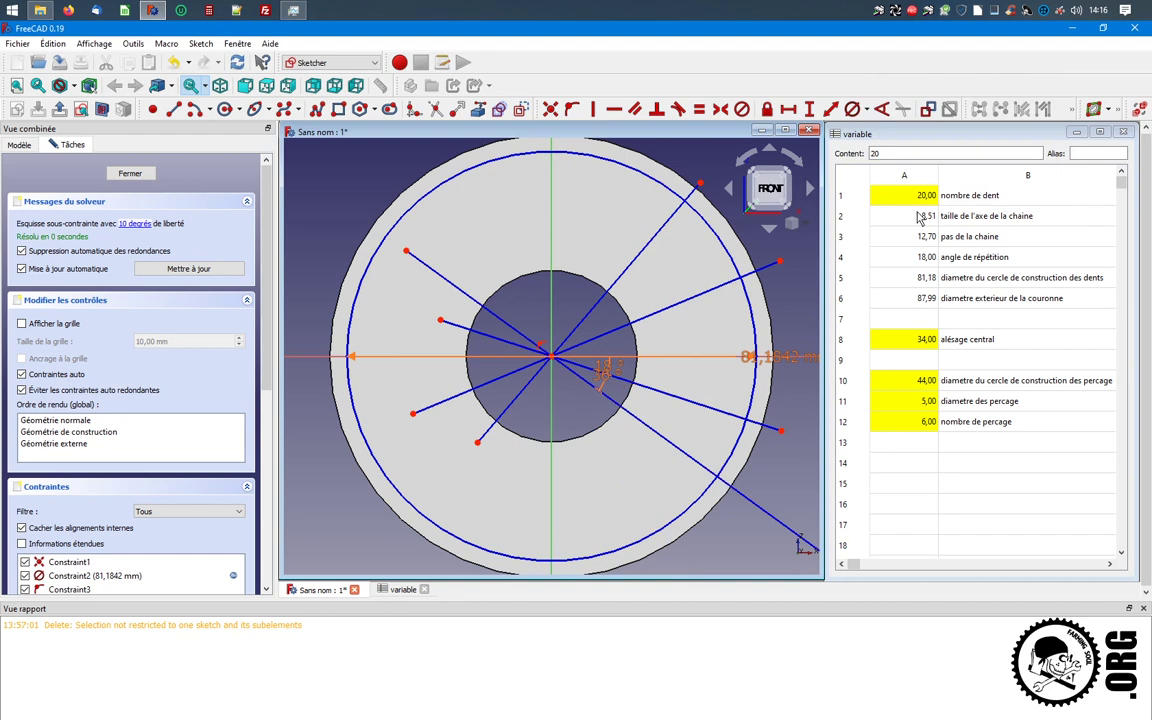
pyautogui.click(652, 321)
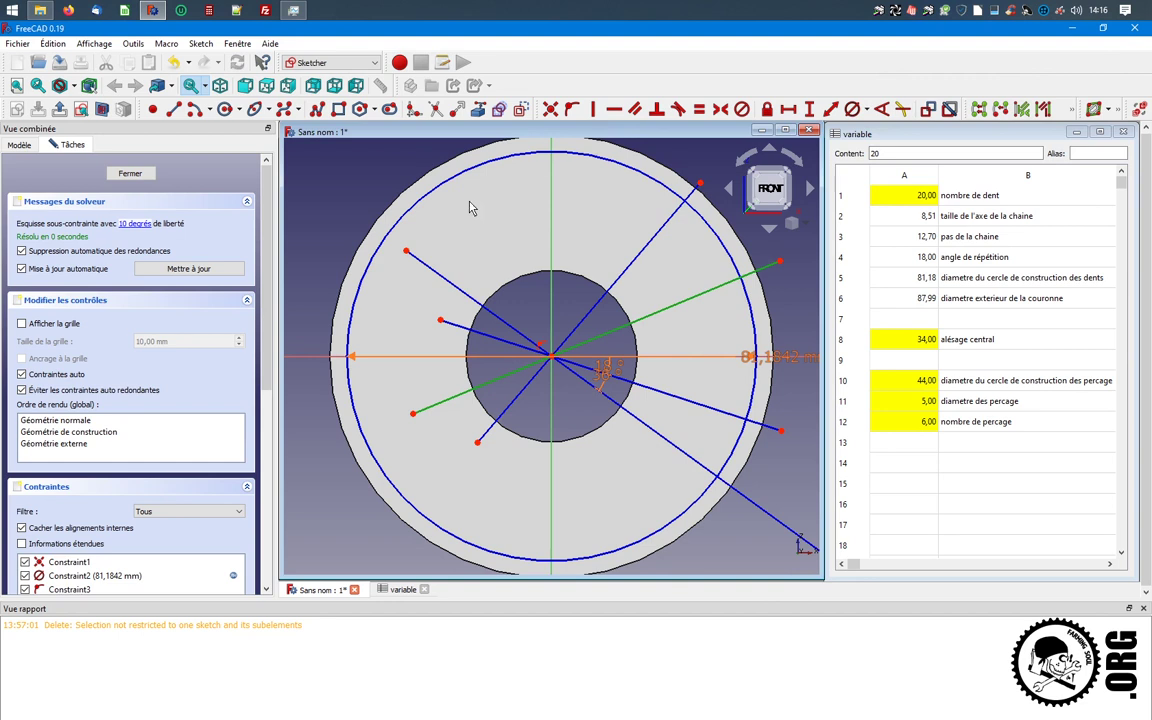
pyautogui.click(294, 166)
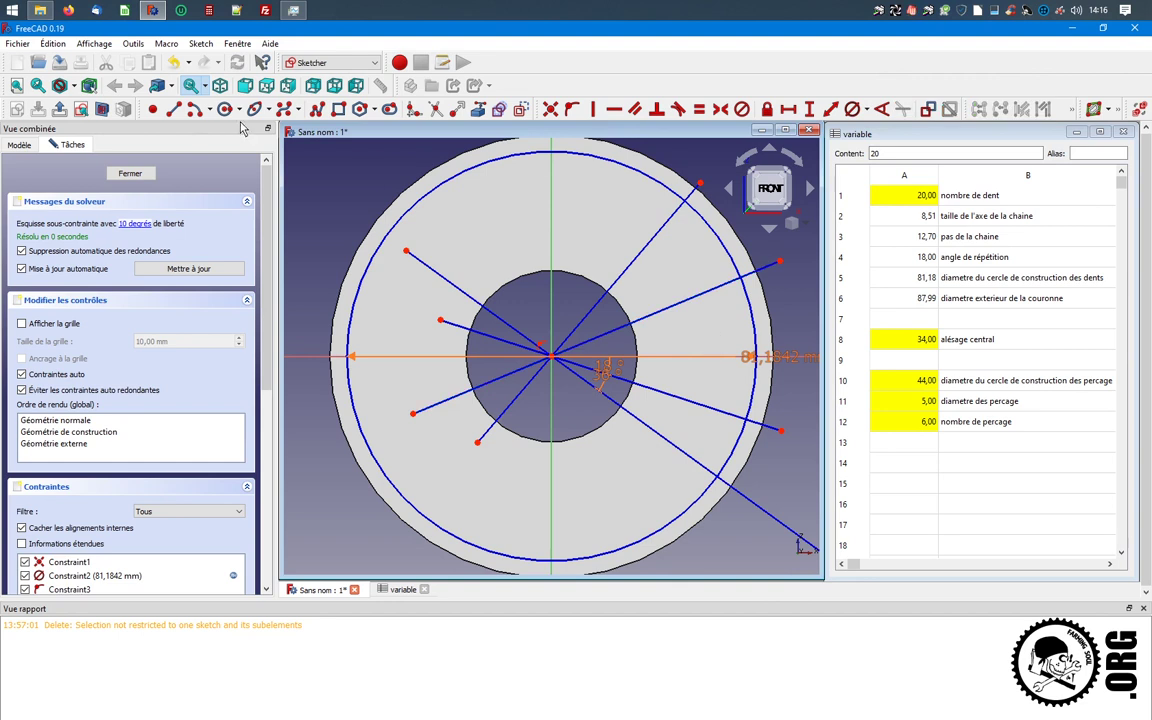
# Draw a small arc near the outer circle and set its diameter to variable.A2 (8,51 mm)
pyautogui.click(194, 112)
pyautogui.click(748, 347)
pyautogui.scroll(2, 746, 327)
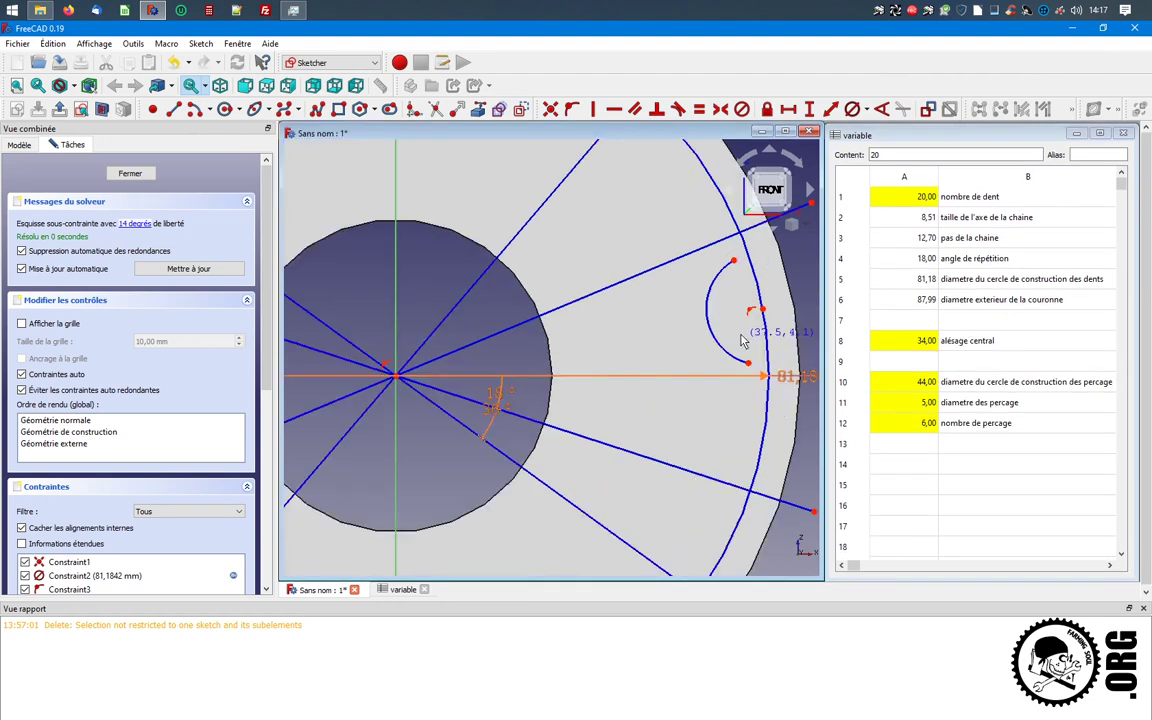
pyautogui.scroll(2, 638, 327)
pyautogui.click(697, 306)
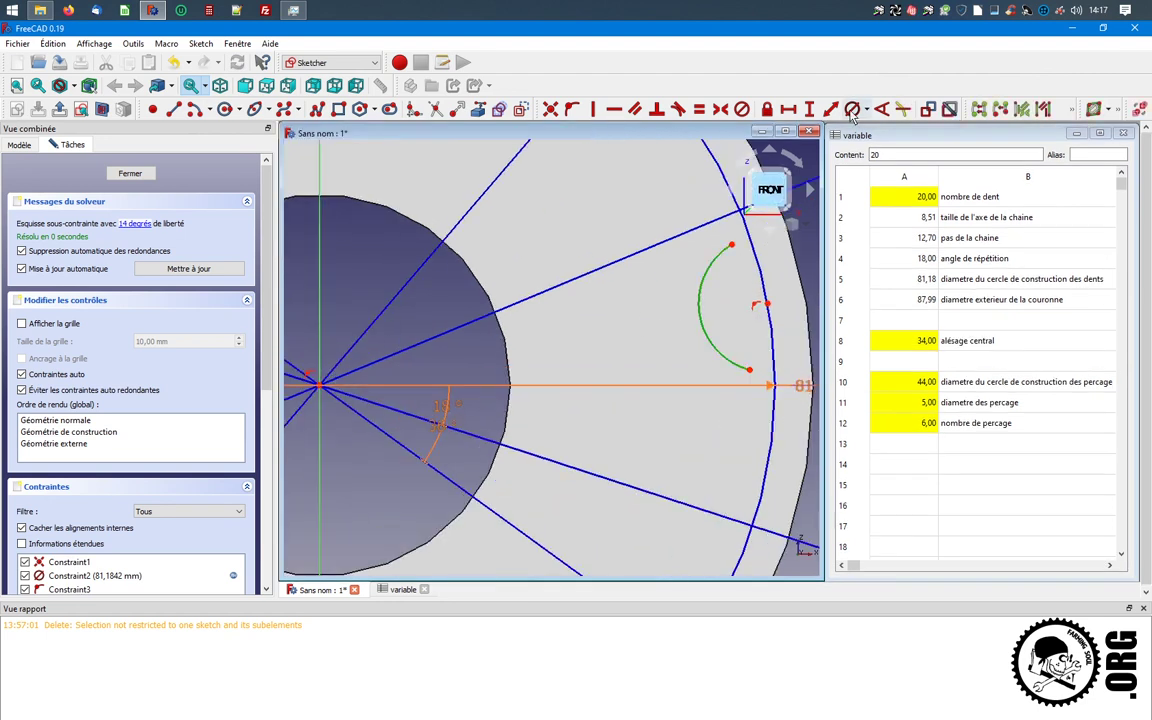
pyautogui.hotkey('shift', 'o')
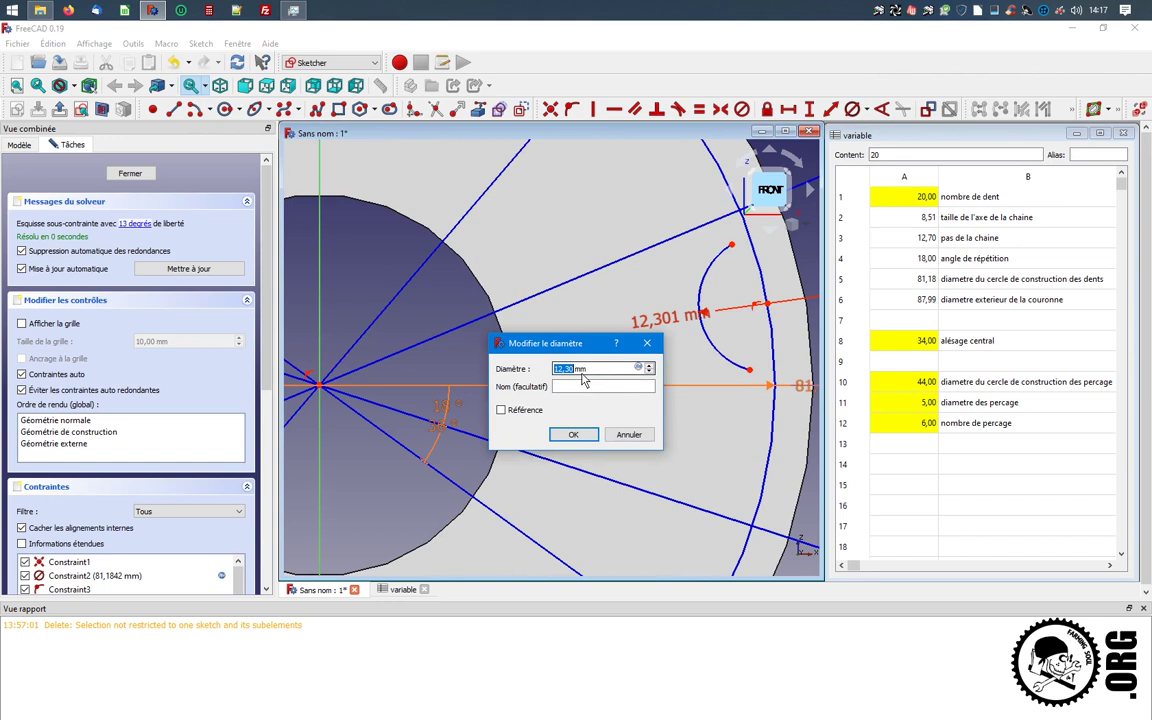
pyautogui.click(639, 368)
pyautogui.write('var')
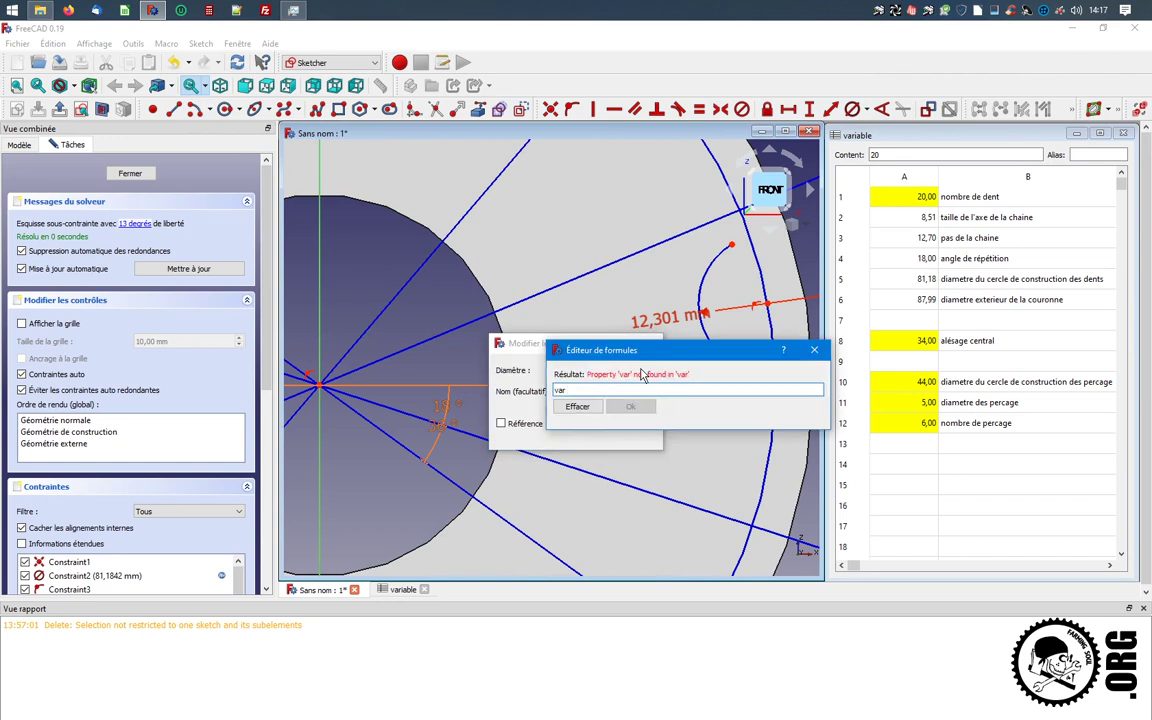
pyautogui.write('iable.A2')
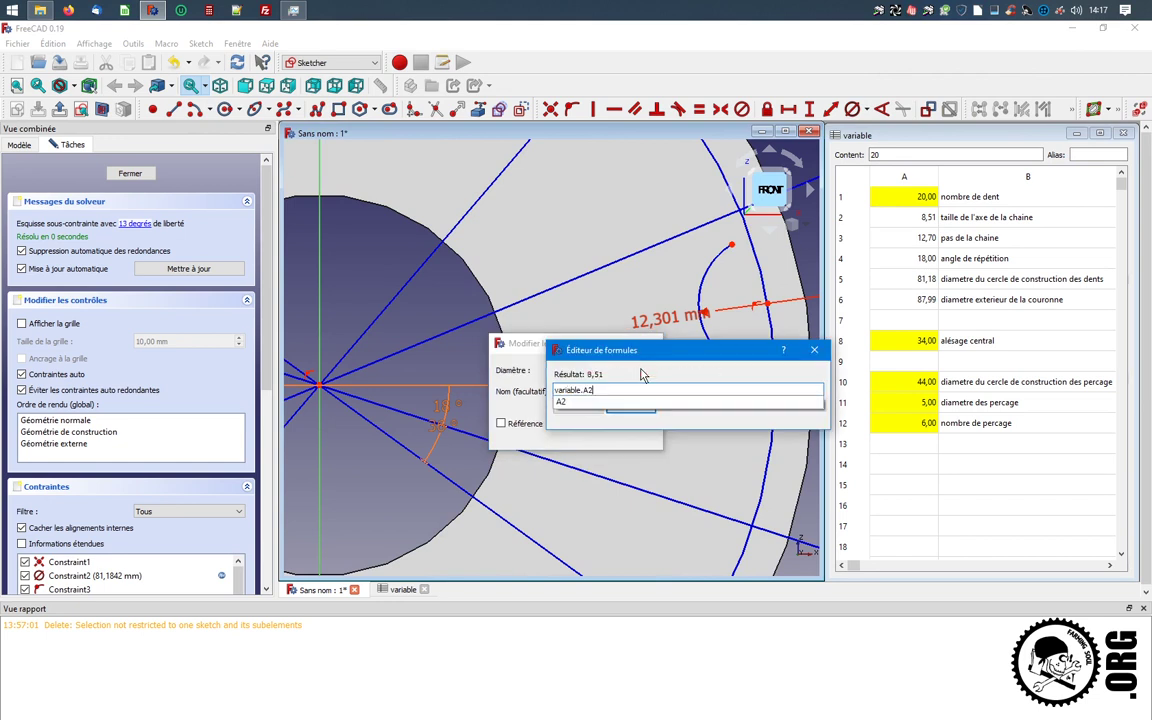
pyautogui.click(640, 408)
pyautogui.press('Return')
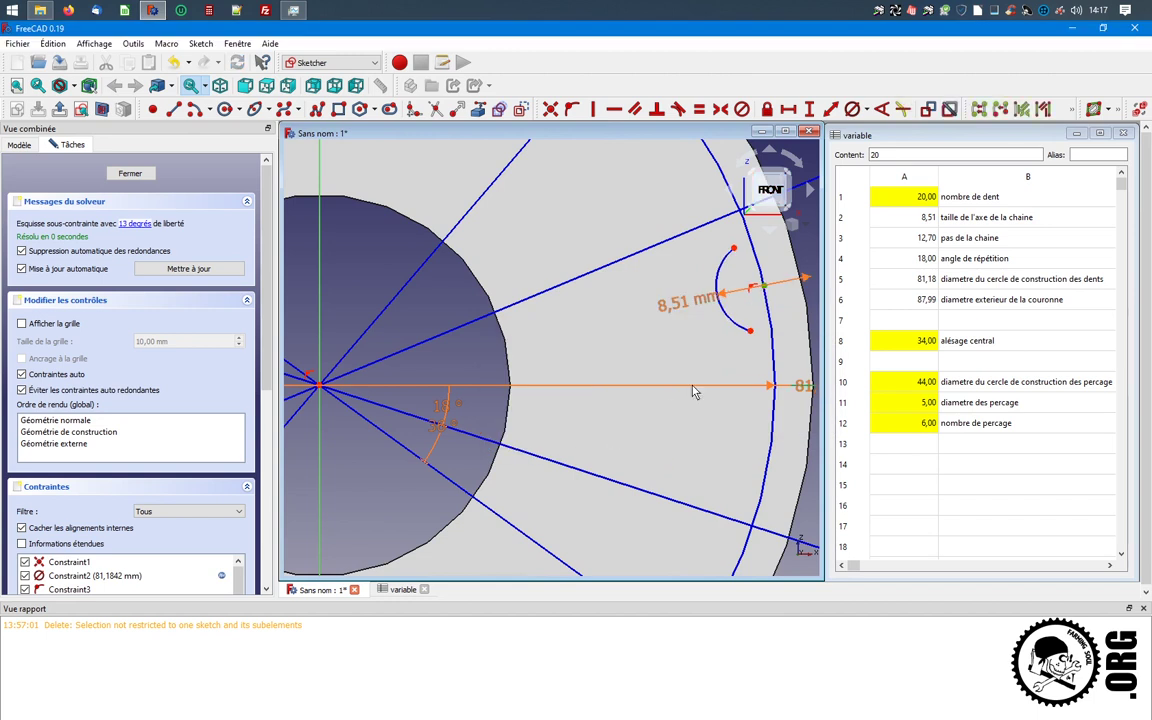
# Put the arc's centre on the horizontal line and make its ends symmetric about the X axis
pyautogui.click(573, 112)
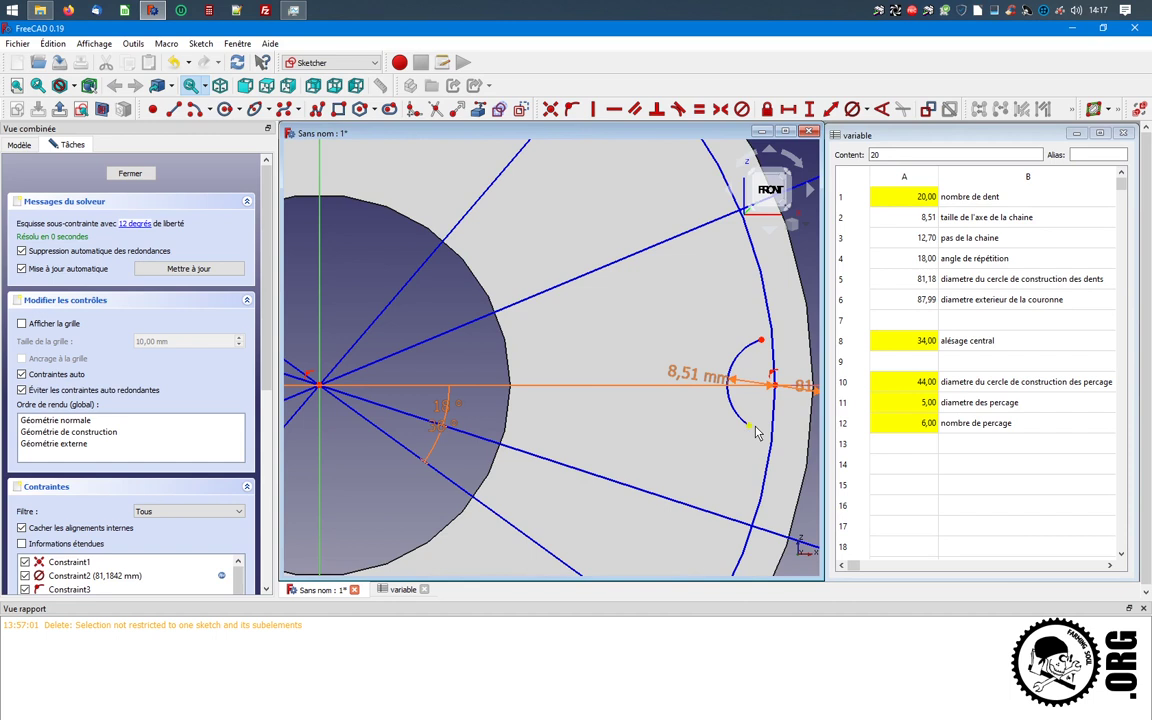
pyautogui.moveTo(755, 425); pyautogui.dragTo(758, 438)
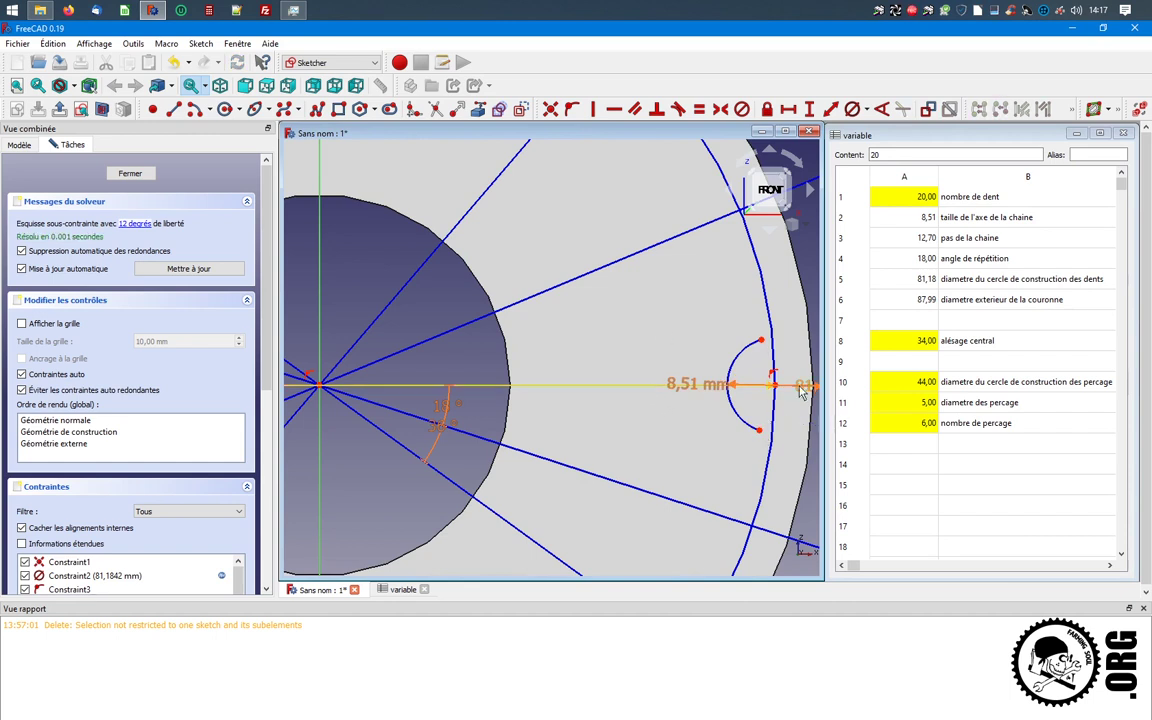
pyautogui.moveTo(803, 385); pyautogui.dragTo(641, 447)
pyautogui.moveTo(697, 384); pyautogui.dragTo(604, 311)
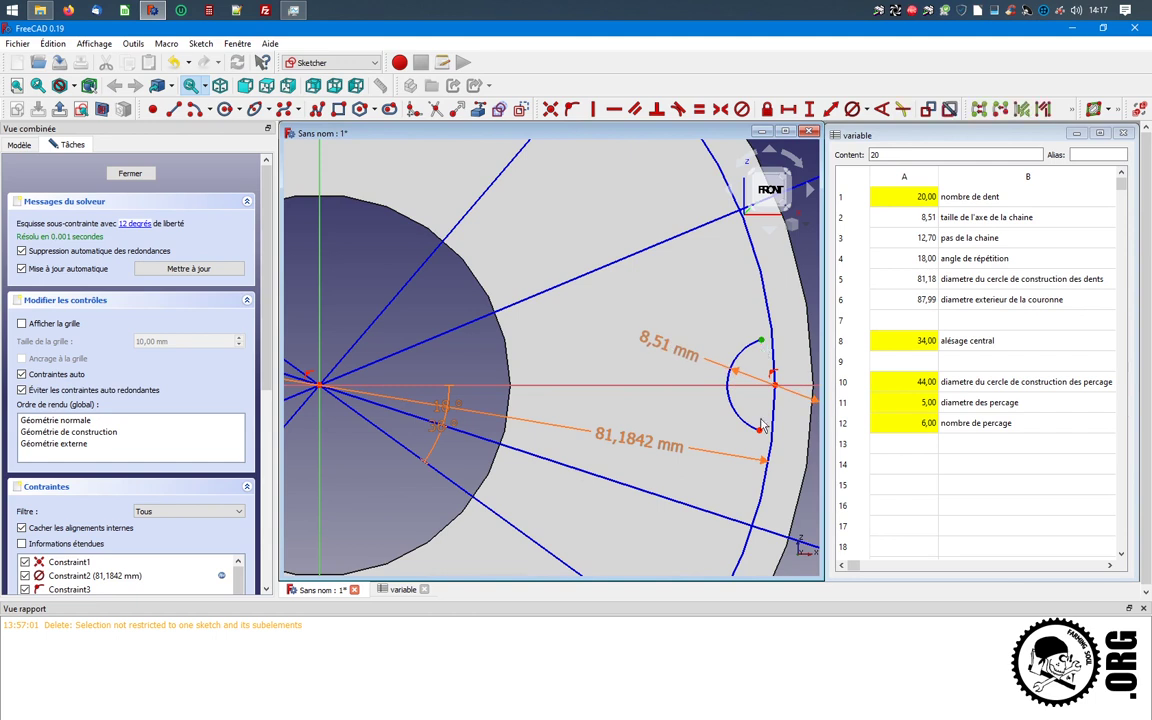
pyautogui.click(676, 386)
pyautogui.click(720, 109)
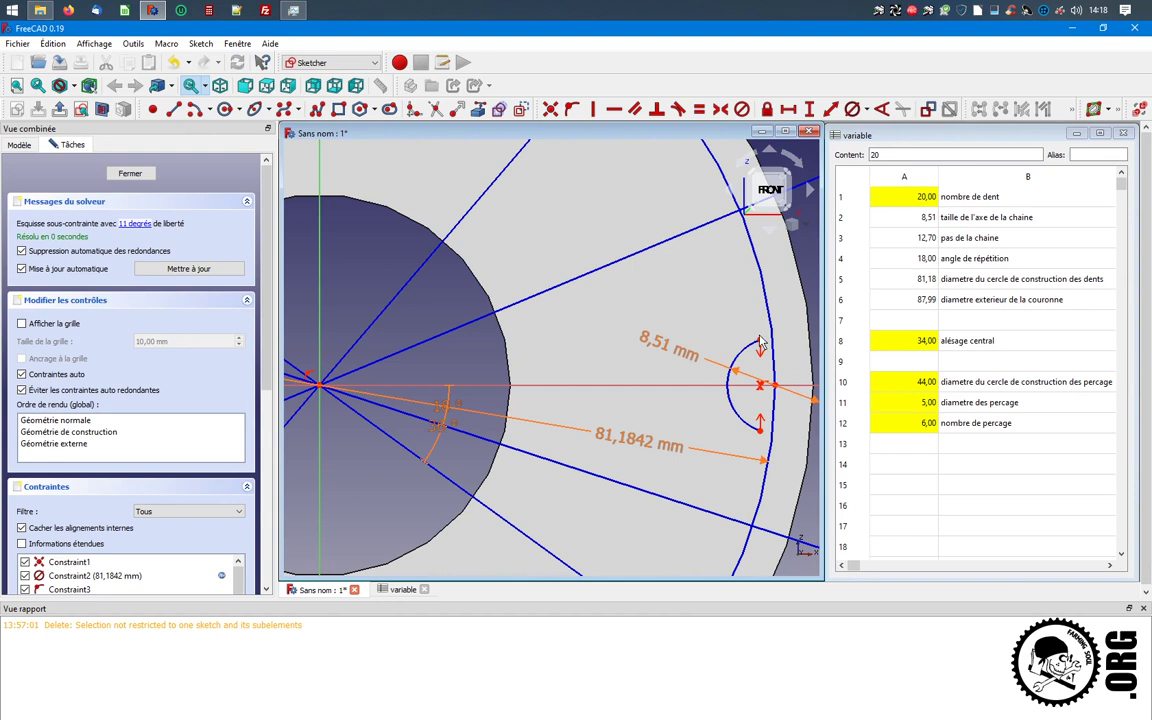
# Adjust the first arc's endpoint and draw a second small arc below it
pyautogui.moveTo(760, 343); pyautogui.dragTo(760, 346)
pyautogui.press('Escape')
pyautogui.moveTo(690, 301); pyautogui.dragTo(578, 259, button='middle')
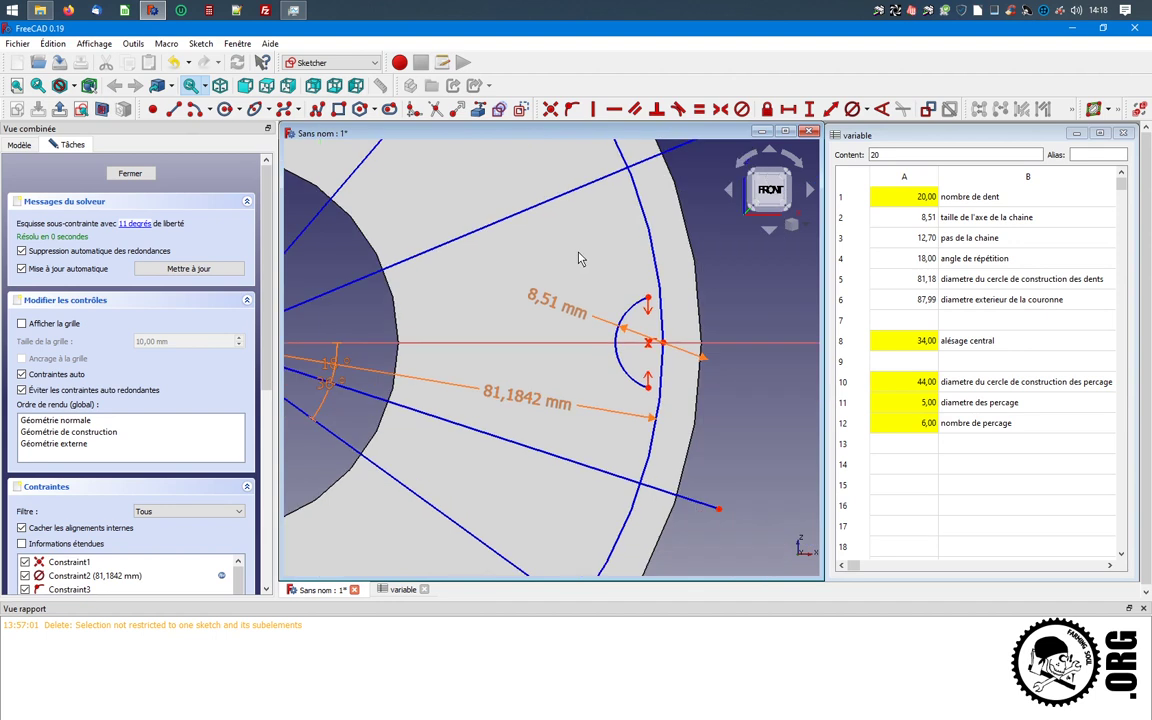
pyautogui.click(478, 109)
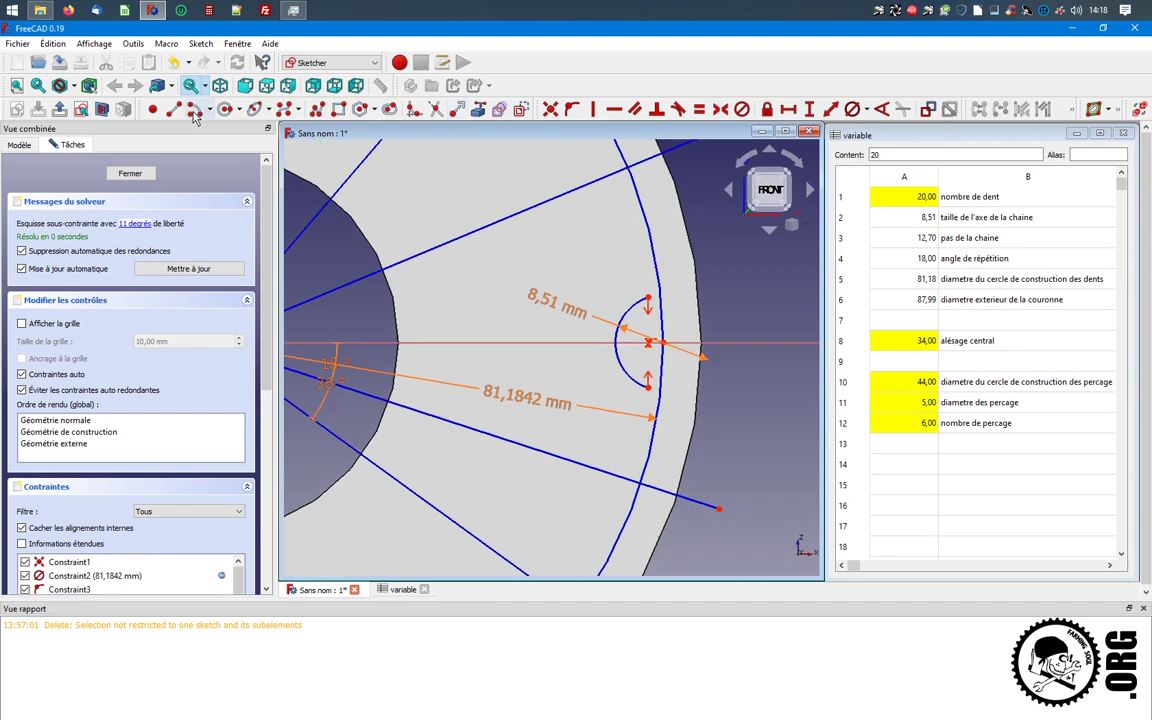
pyautogui.click(653, 485)
pyautogui.click(650, 395)
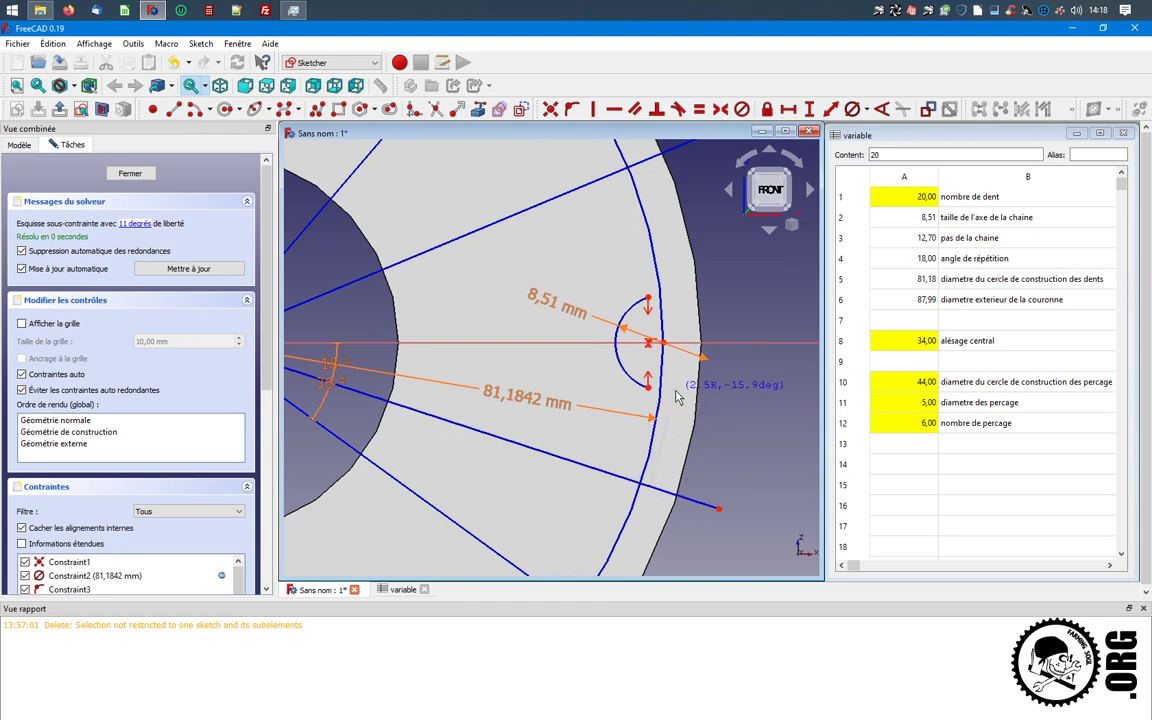
pyautogui.click(676, 397)
# Draw a short line with its lower end on the arc and its other end on the long construction line
pyautogui.click(208, 112)
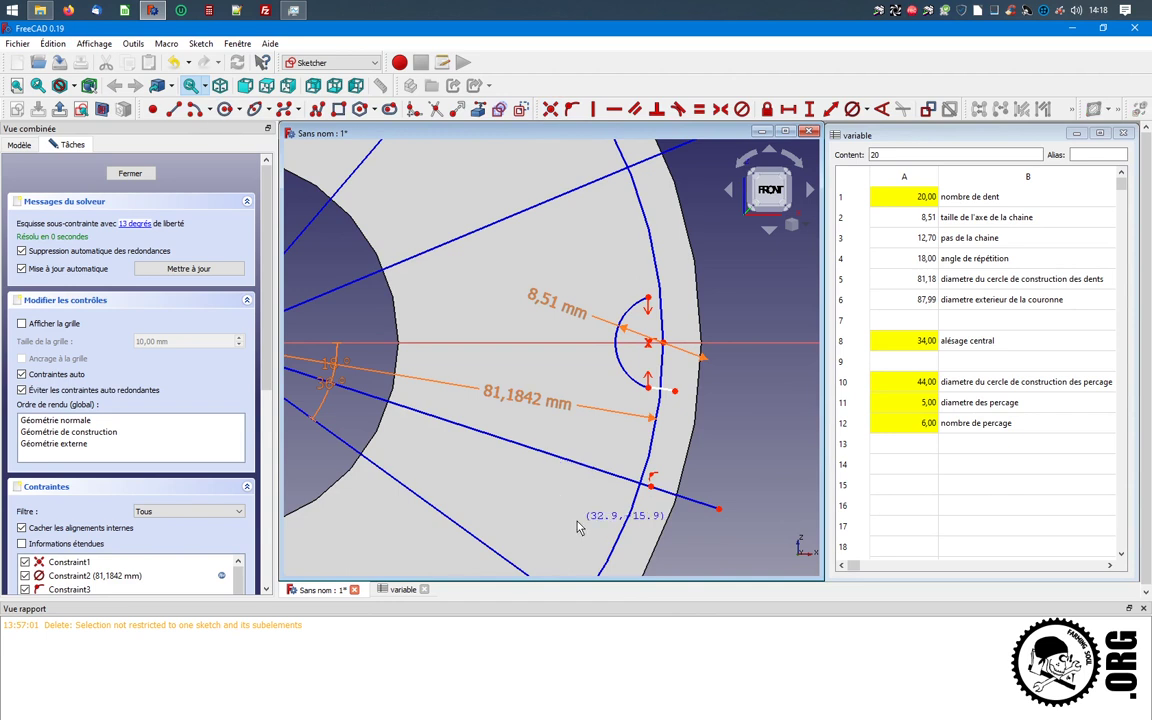
pyautogui.click(573, 521)
pyautogui.click(737, 424)
pyautogui.rightClick(752, 481)
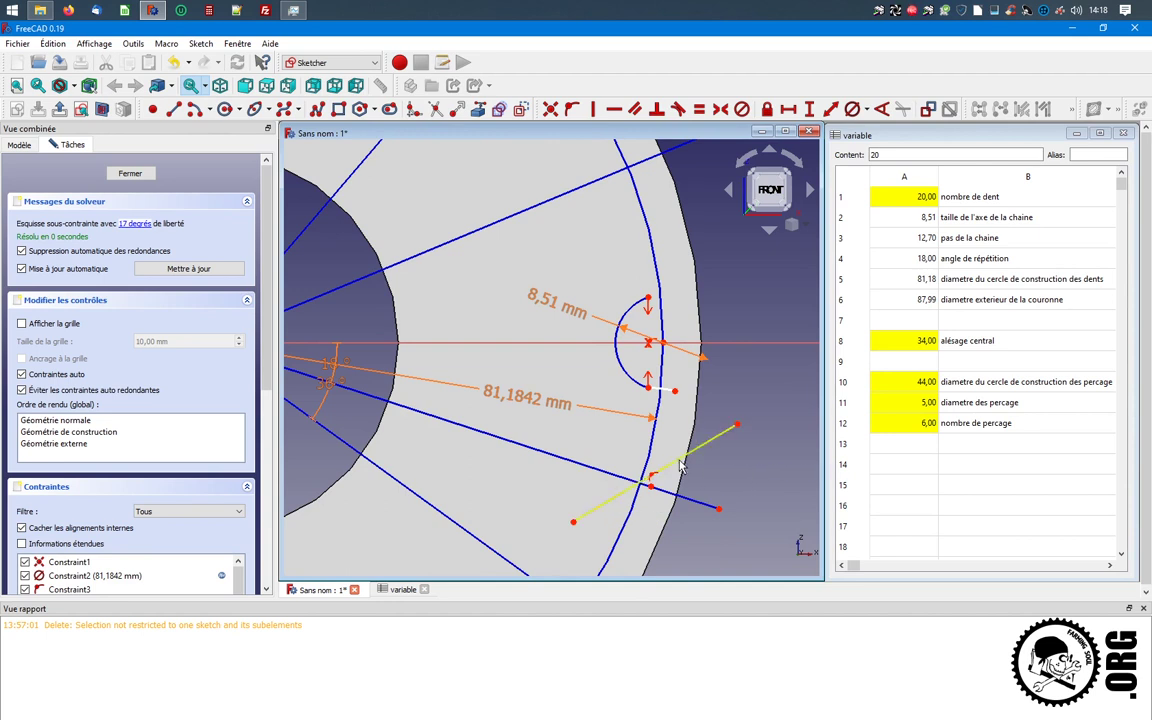
pyautogui.click(573, 521)
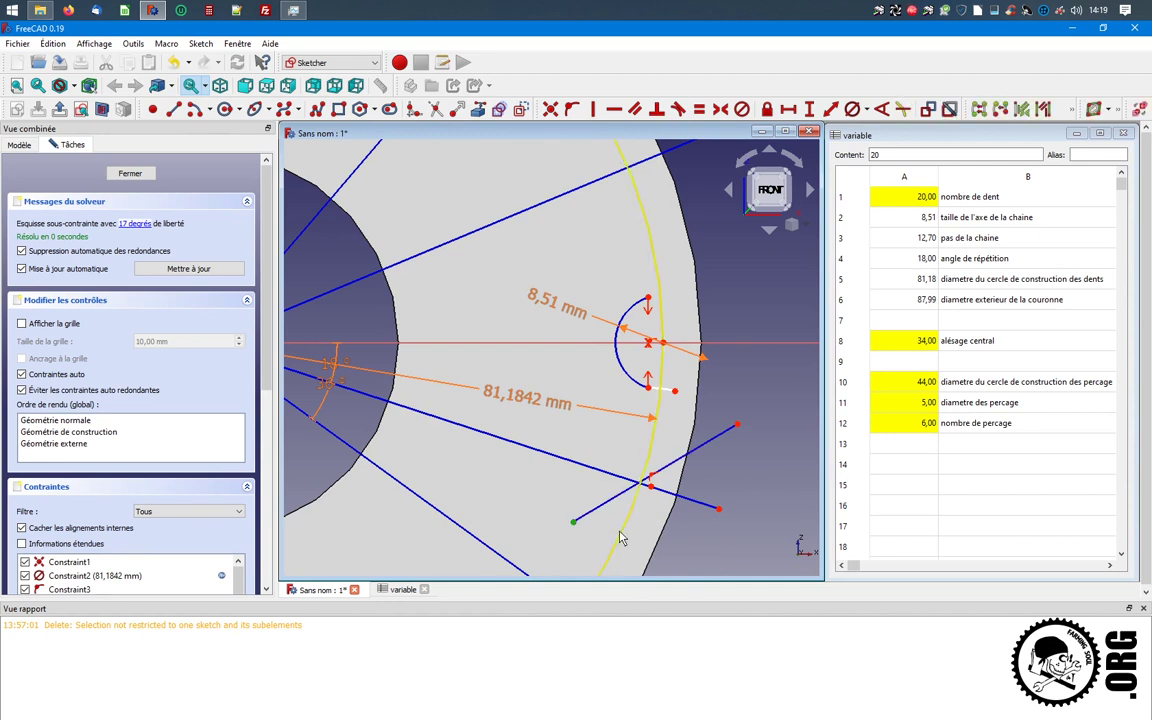
pyautogui.click(617, 533)
pyautogui.click(571, 109)
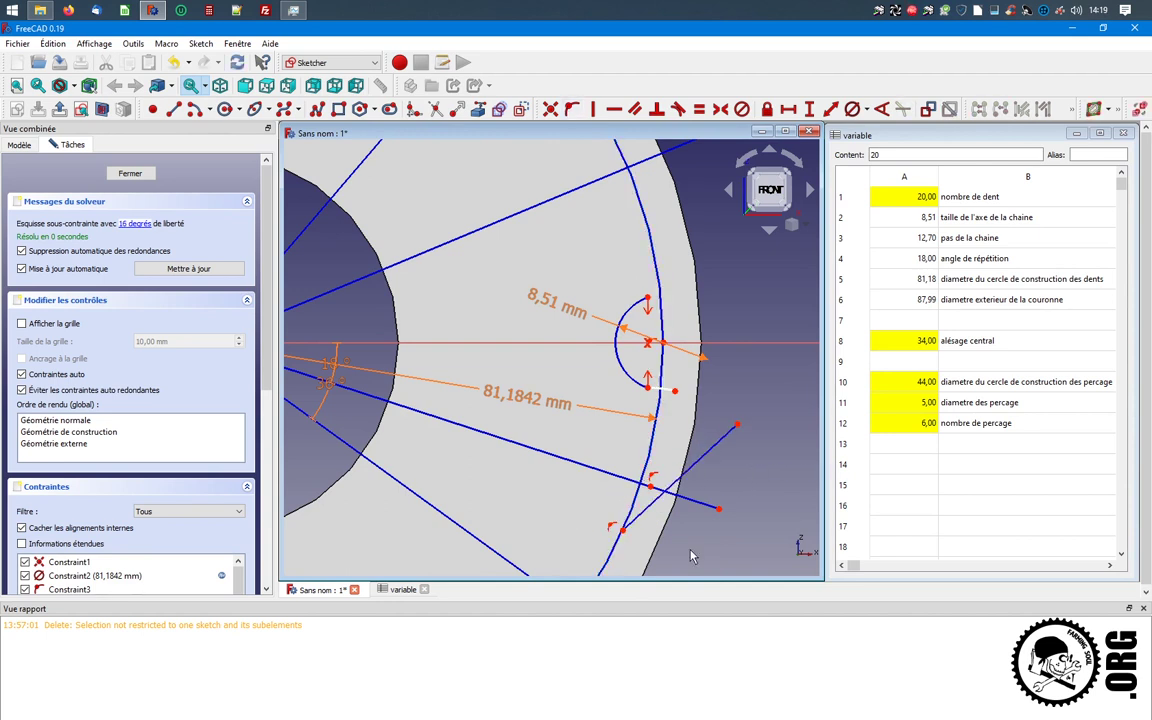
pyautogui.click(622, 530)
pyautogui.click(718, 508)
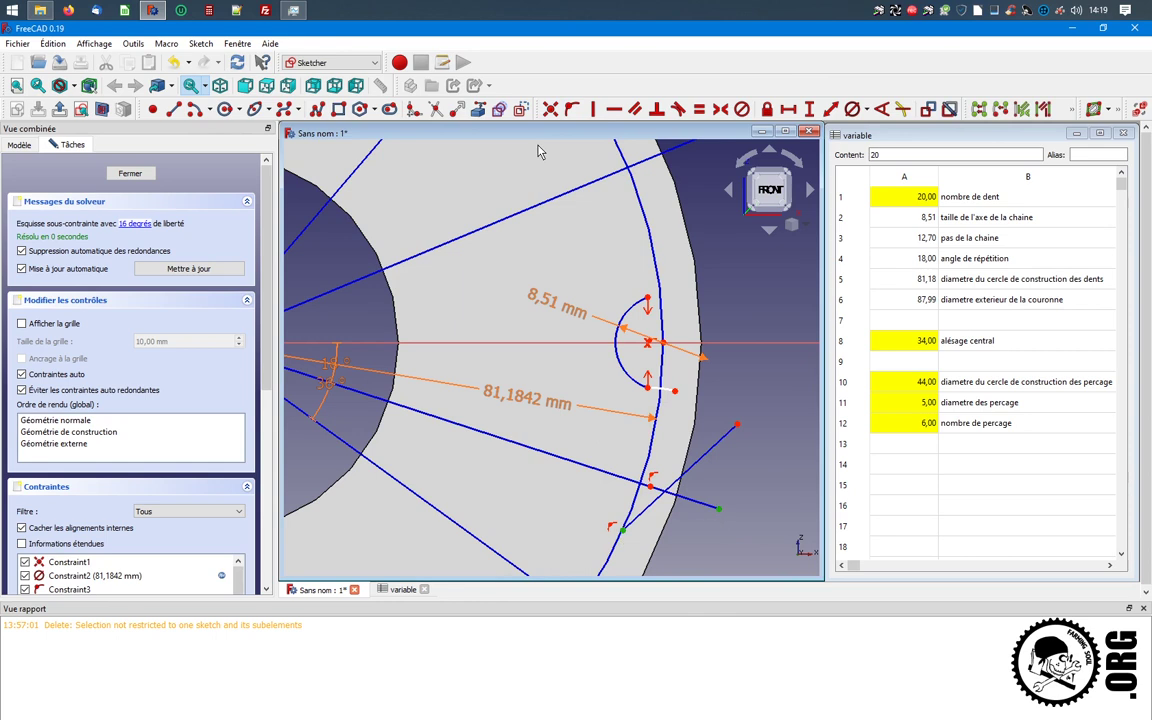
pyautogui.click(718, 508)
pyautogui.click(688, 507)
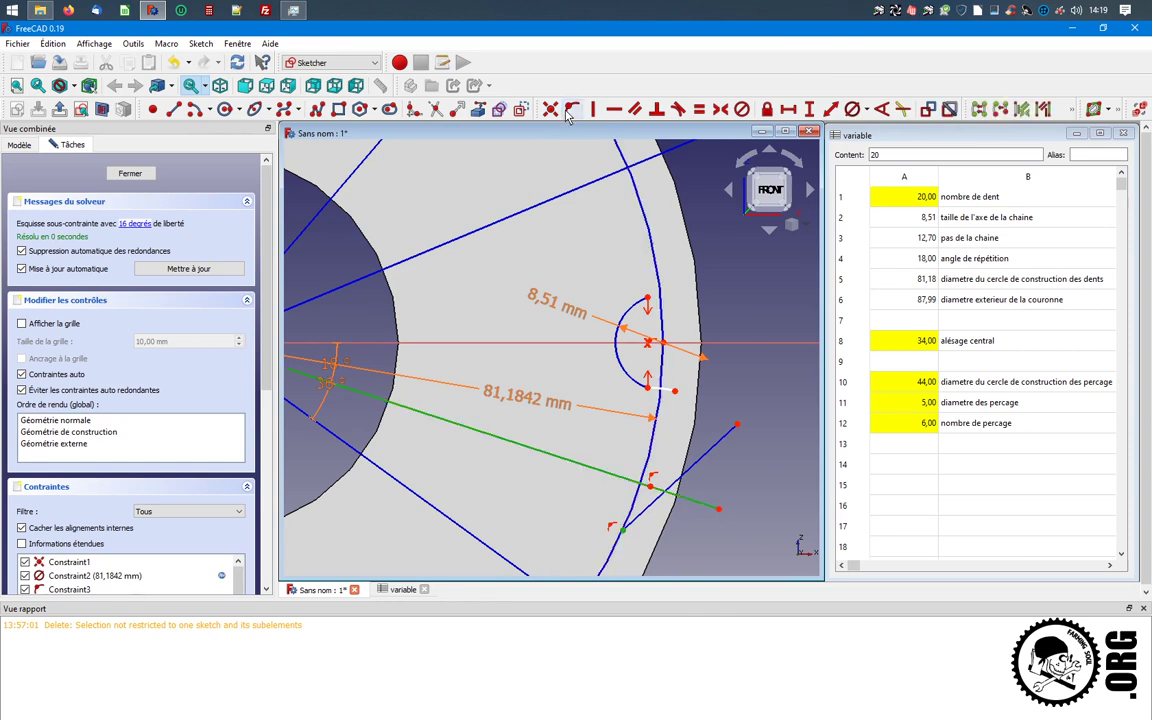
pyautogui.press('o')
# Make the short line tangent to the arc, then add a flank line toward the outer rim, constrained tangent
pyautogui.click(676, 471)
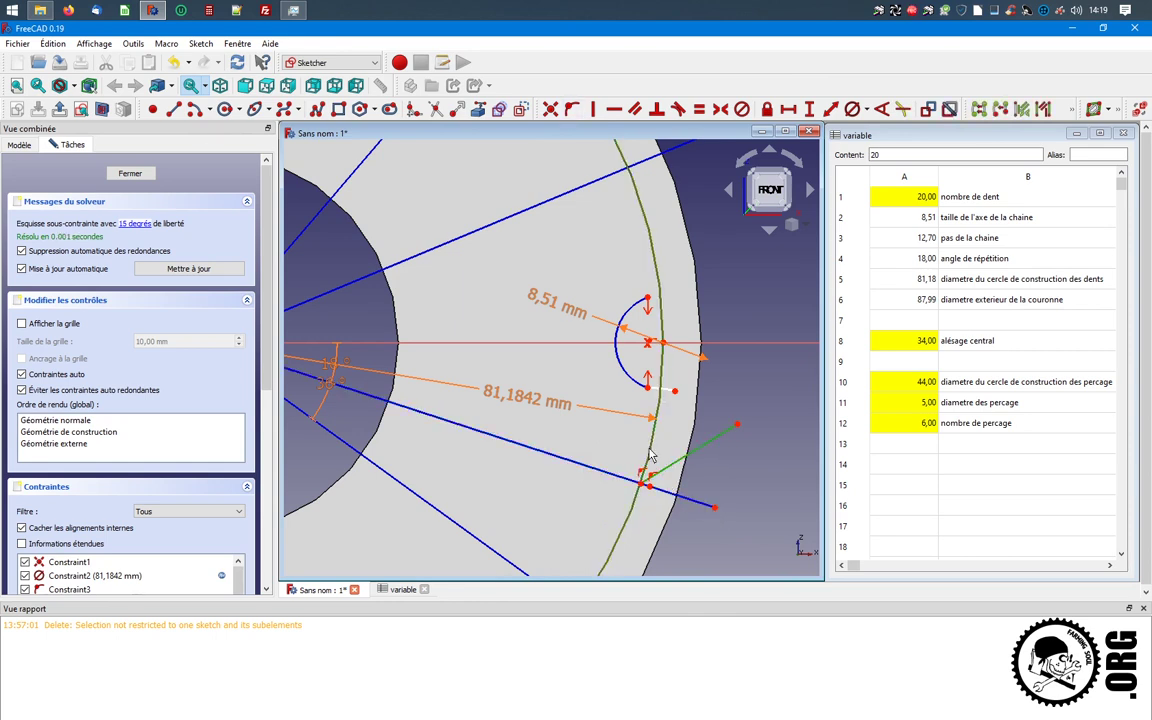
pyautogui.click(660, 446)
pyautogui.press('t')
pyautogui.press('g')
pyautogui.press('l')
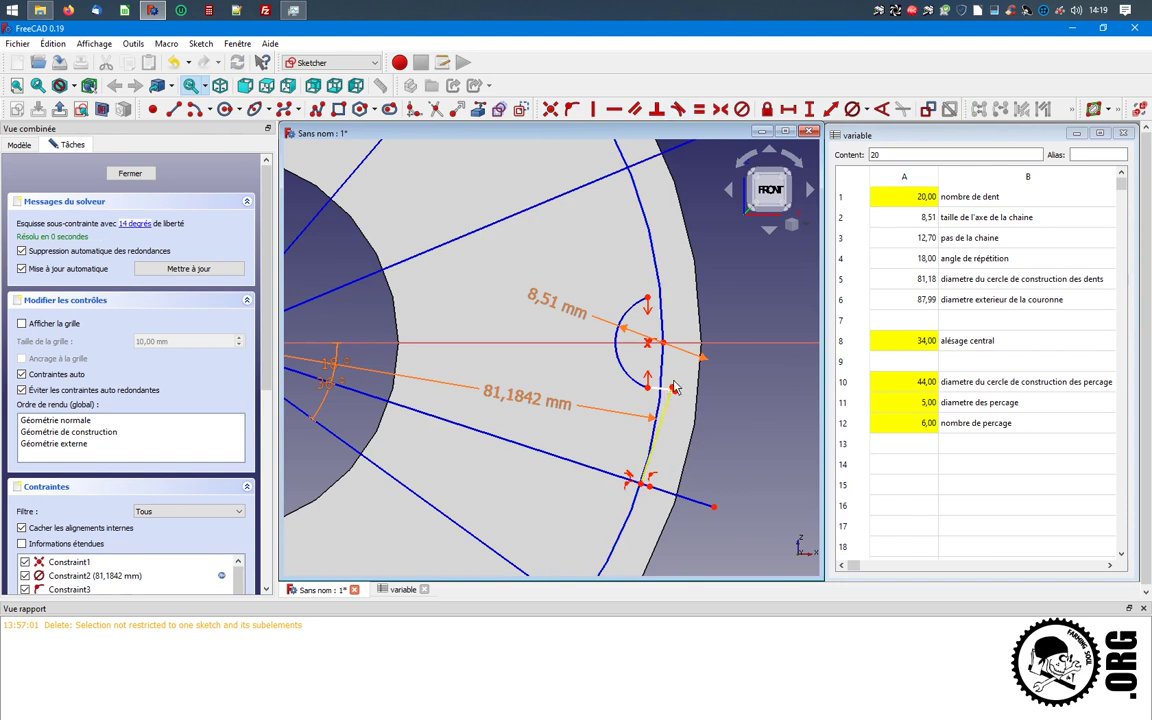
pyautogui.click(643, 482)
pyautogui.click(691, 323)
pyautogui.click(675, 388)
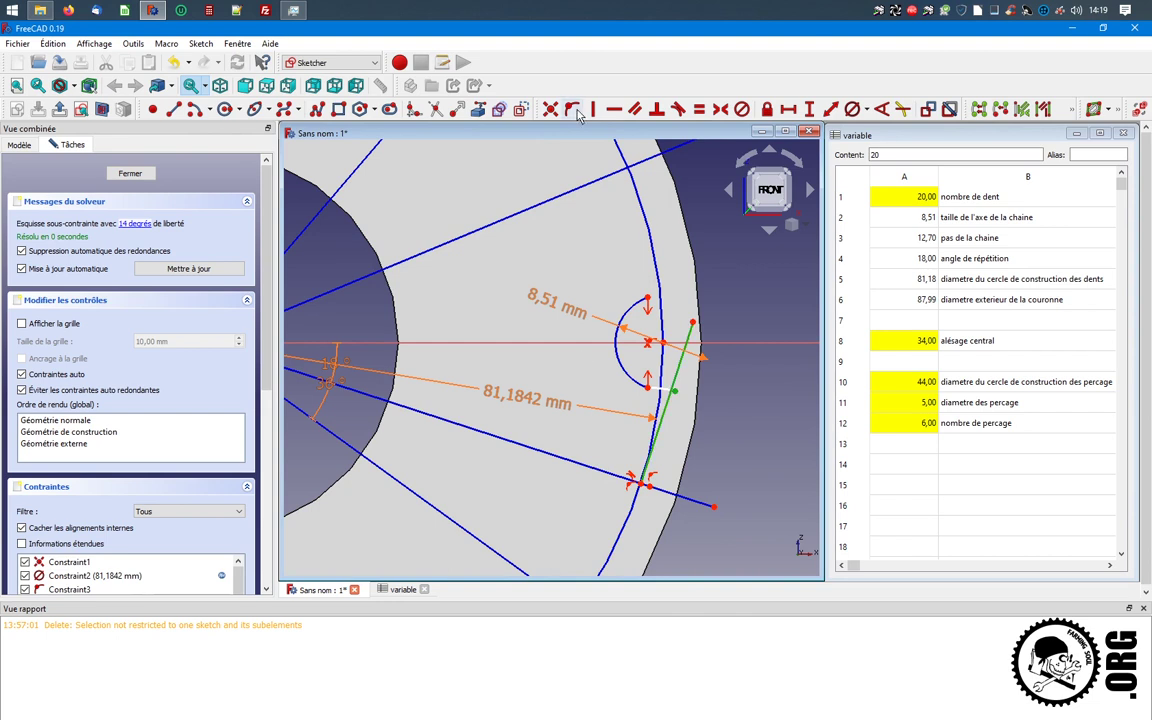
pyautogui.press('t')
# Attach the construction arc to the line's end point with a Point-on-Object constraint
pyautogui.press('g')
pyautogui.press('l')
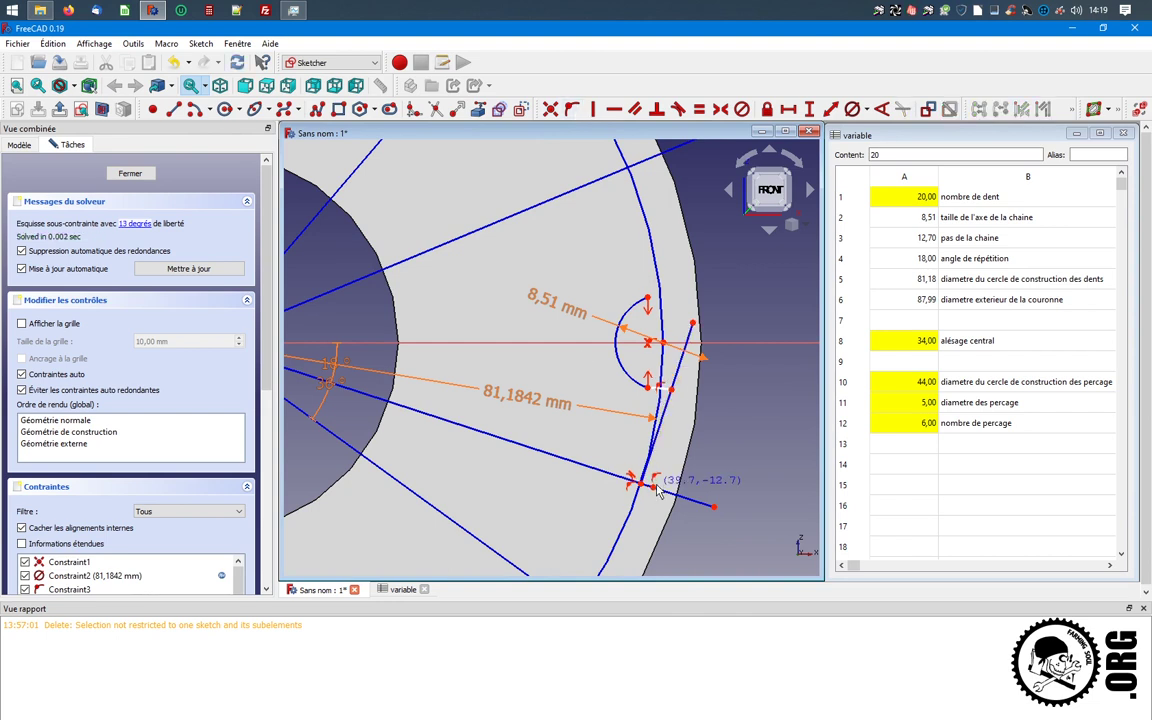
pyautogui.press('Escape')
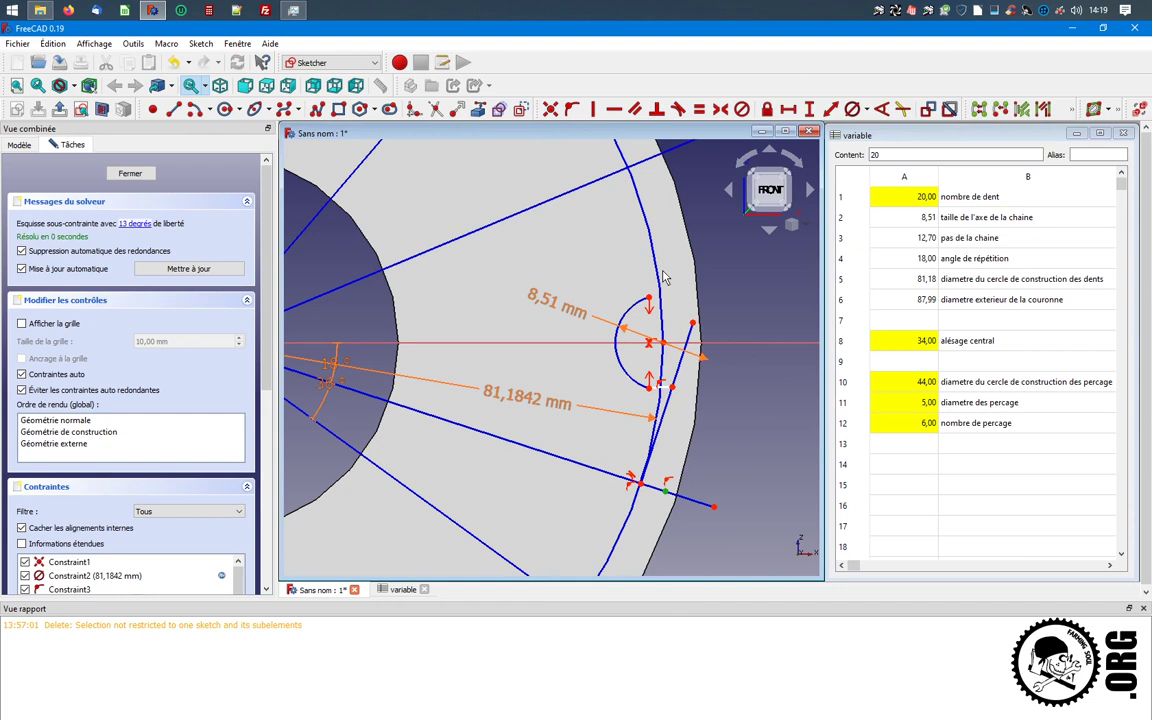
pyautogui.click(645, 230)
pyautogui.click(572, 109)
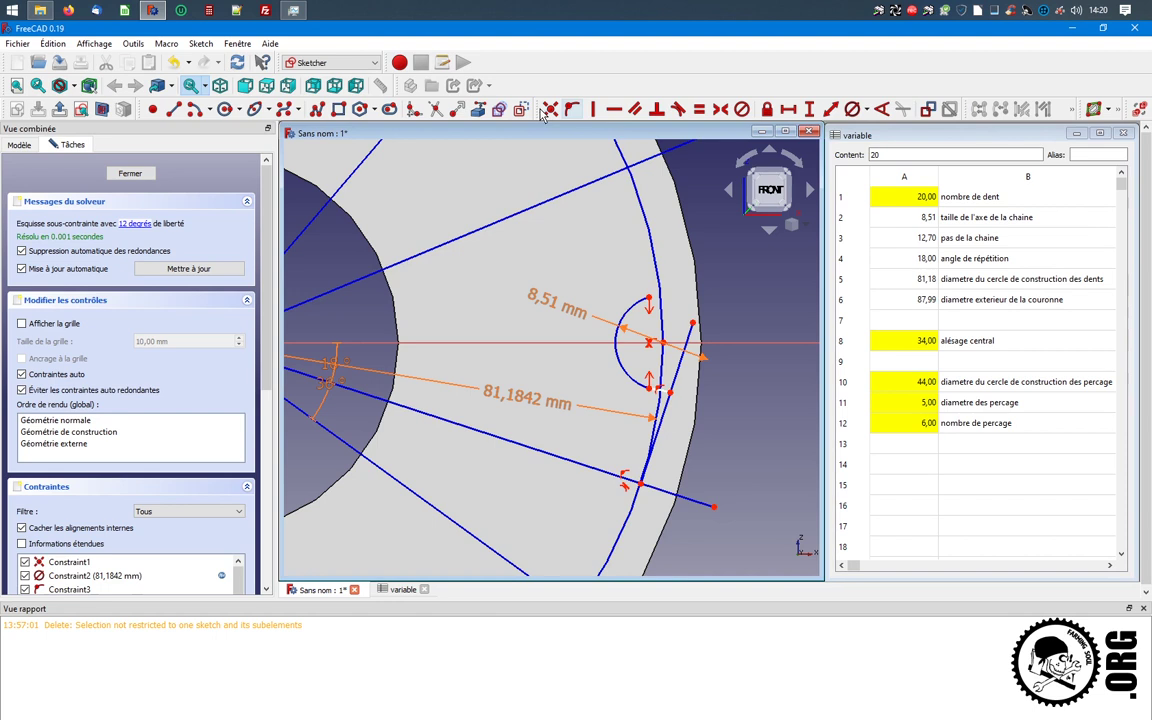
pyautogui.click(193, 110)
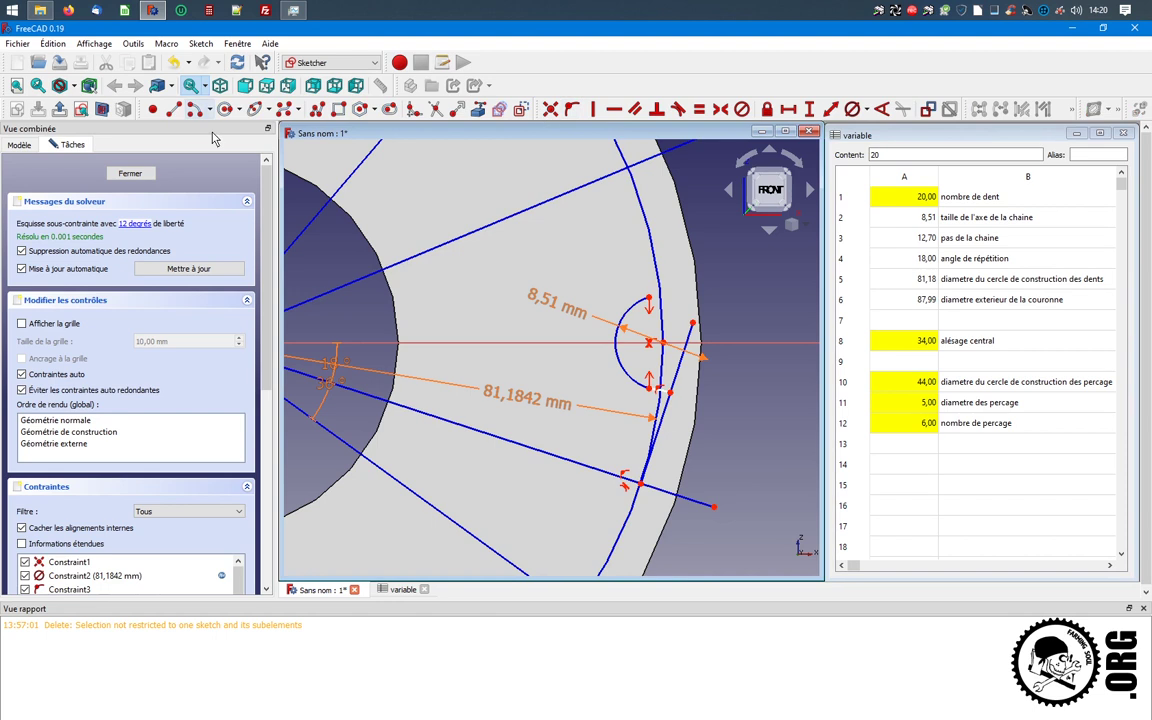
pyautogui.scroll(-1, 664, 389)
pyautogui.scroll(-1, 661, 416)
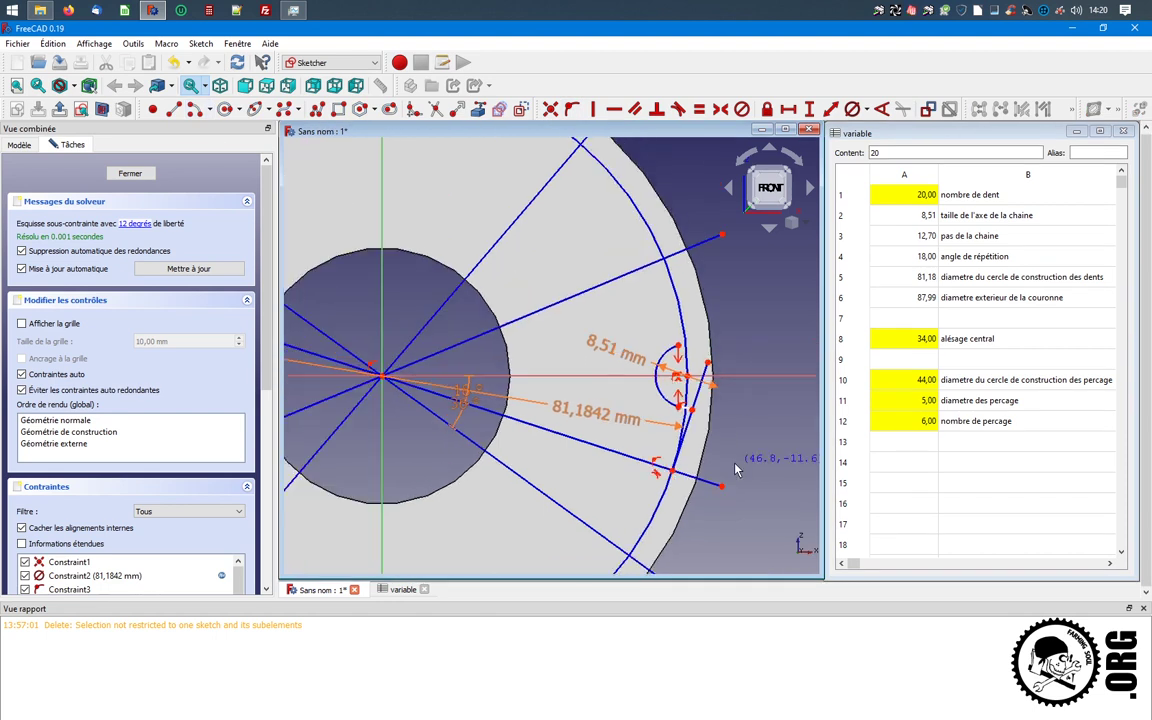
# Draw an arc along the outer rim and lock it and its end point onto the rim geometry
pyautogui.click(634, 567)
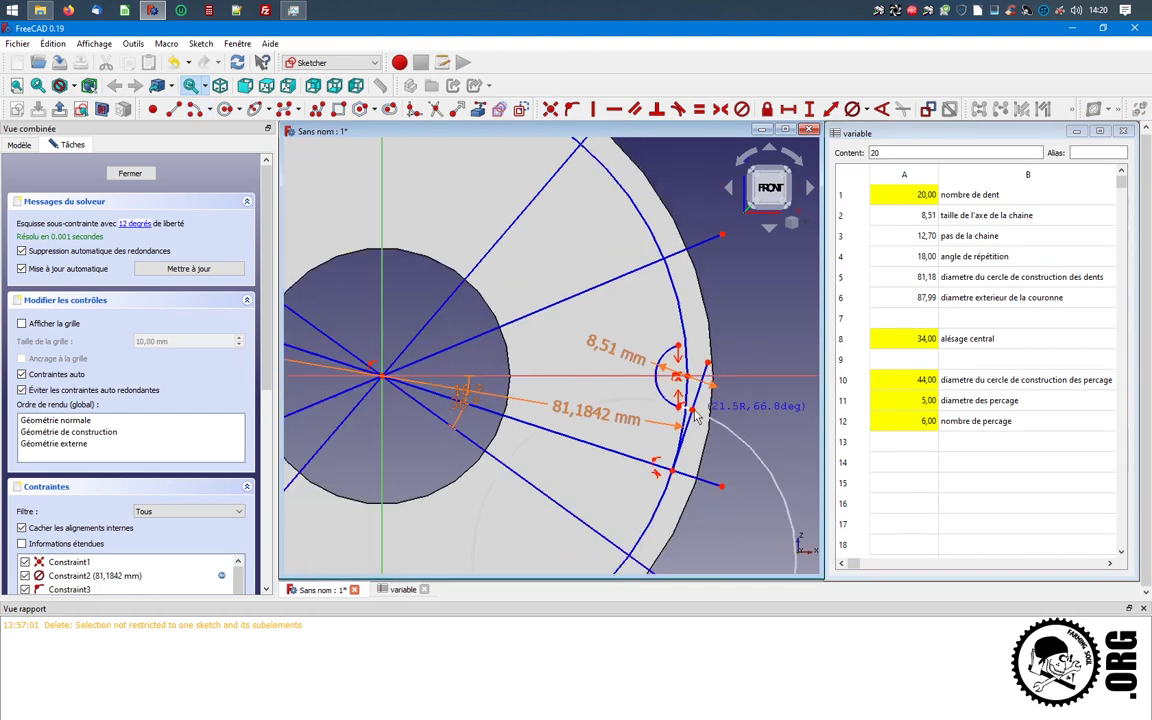
pyautogui.click(697, 418)
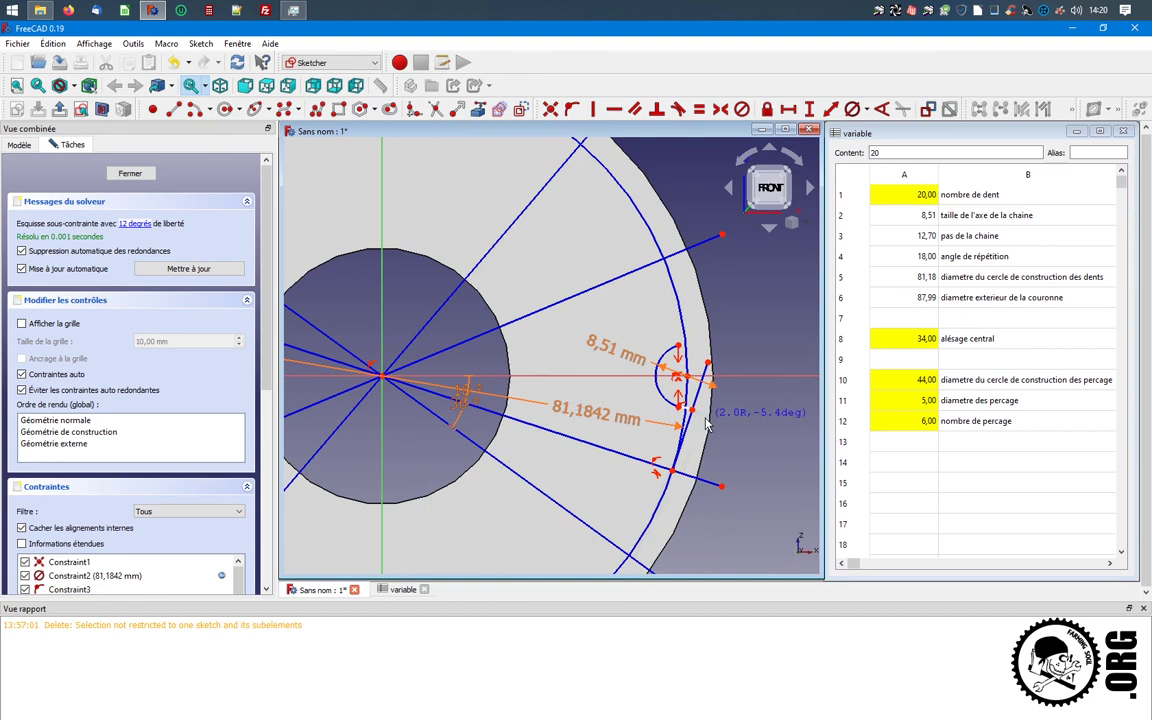
pyautogui.click(706, 425)
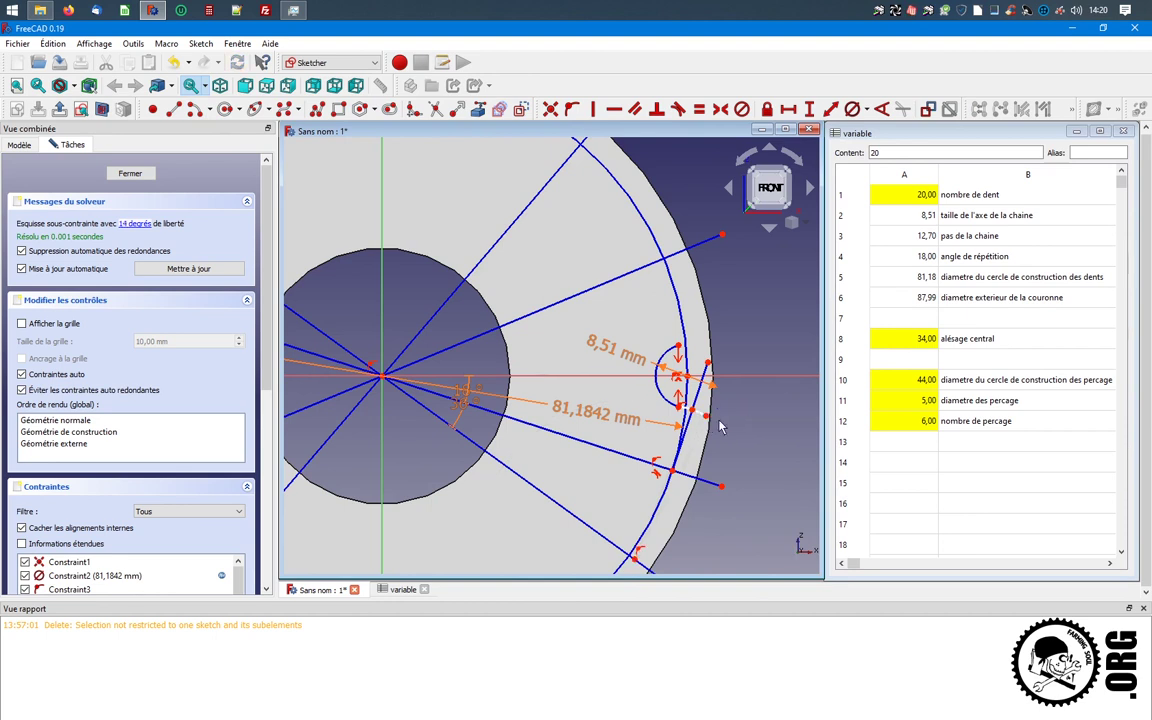
pyautogui.click(704, 310)
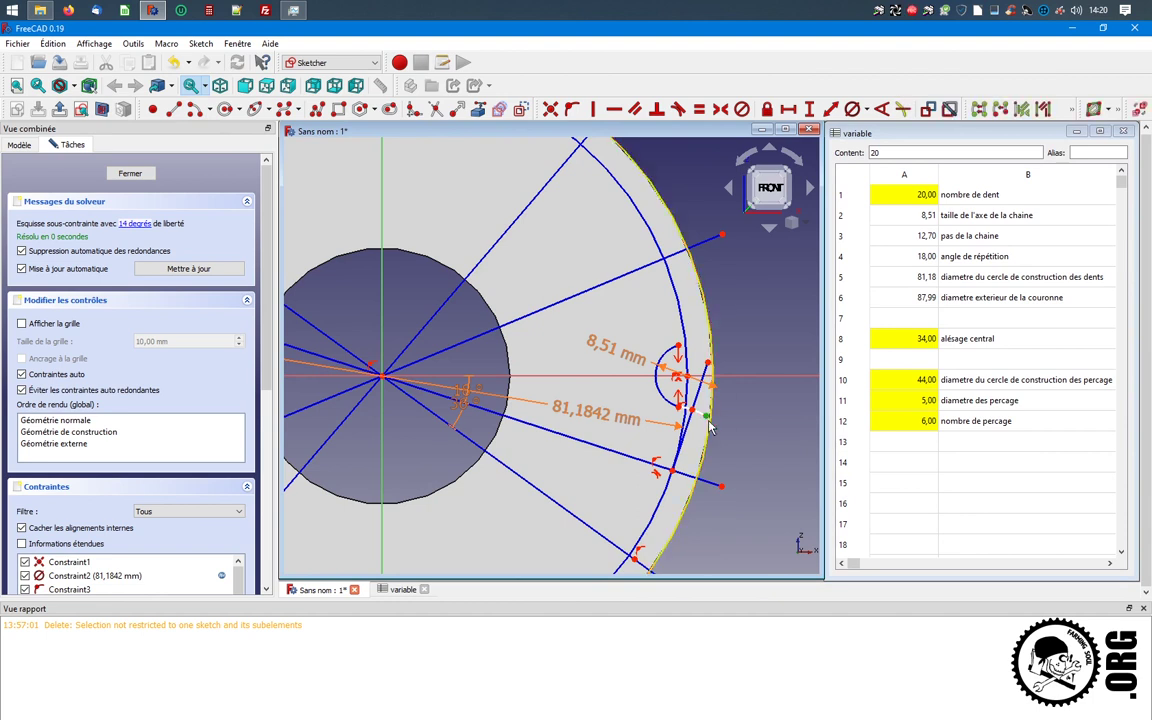
pyautogui.click(571, 108)
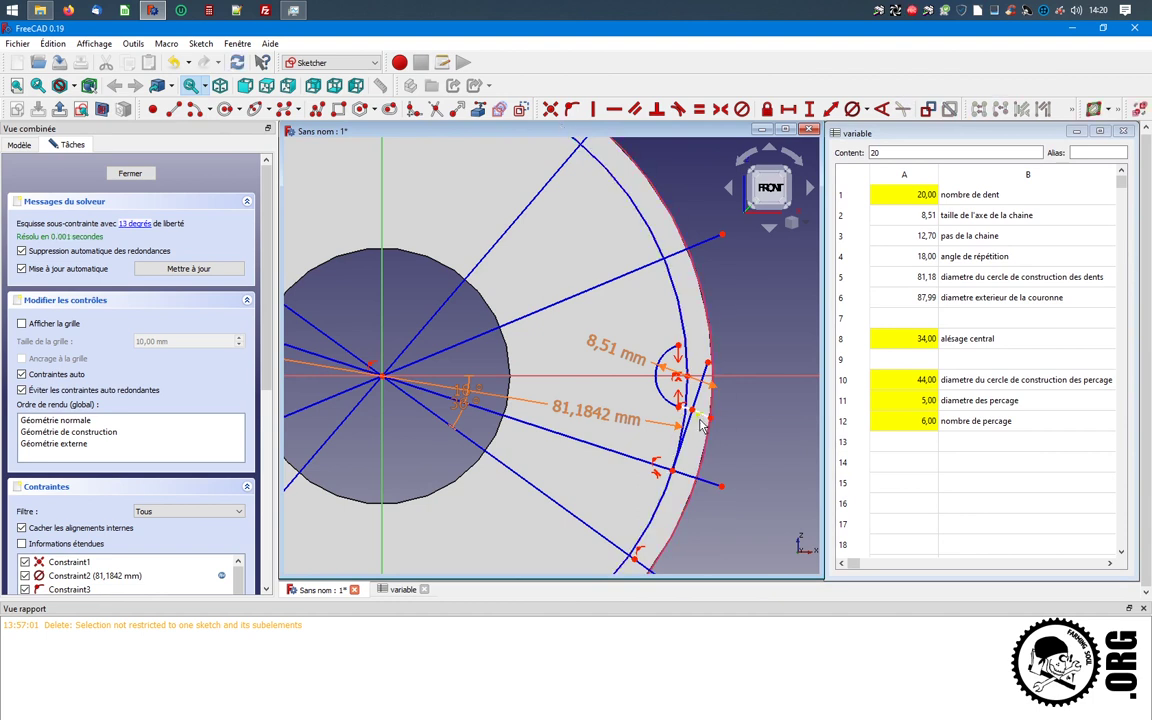
pyautogui.click(701, 423)
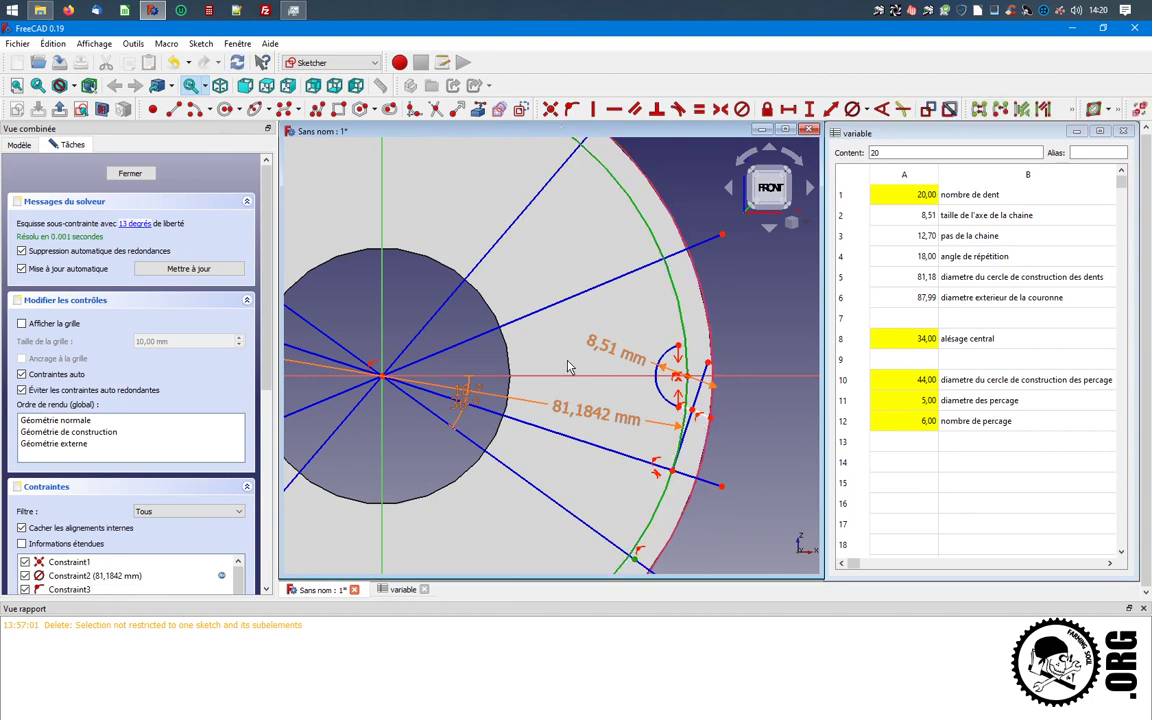
pyautogui.click(571, 108)
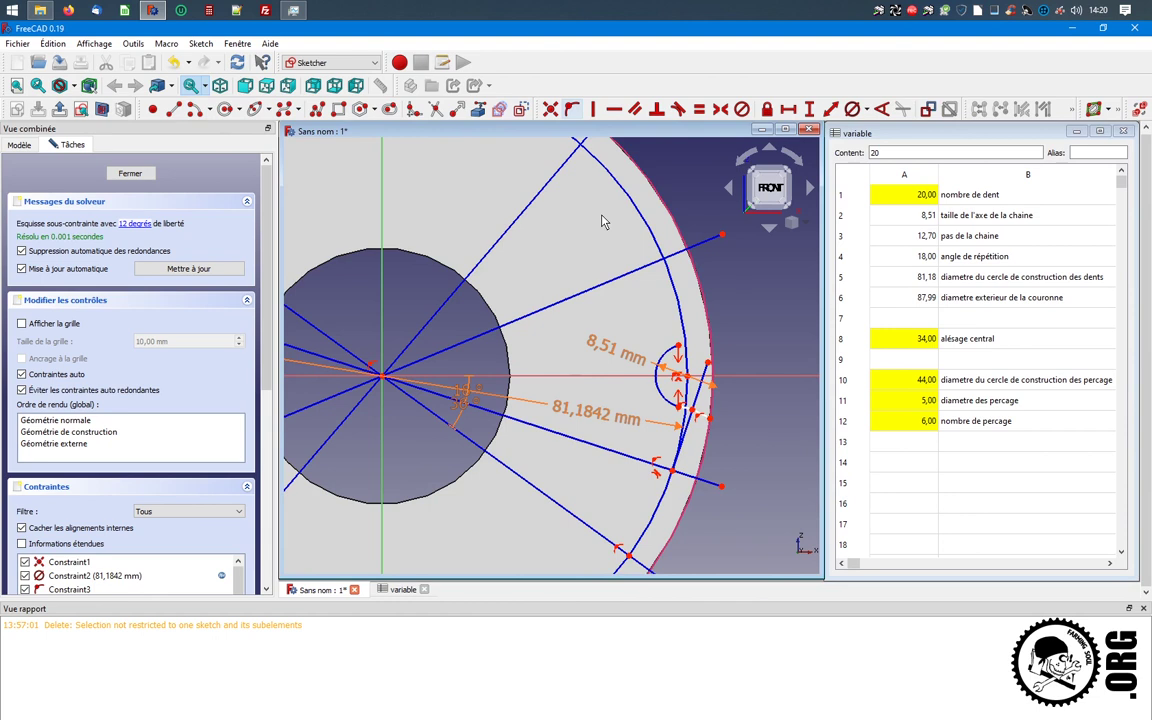
pyautogui.scroll(2, 690, 418)
# Make the tooth-gap arc tangent to the short connecting segment, accepting the substitution notice
pyautogui.scroll(1, 656, 373)
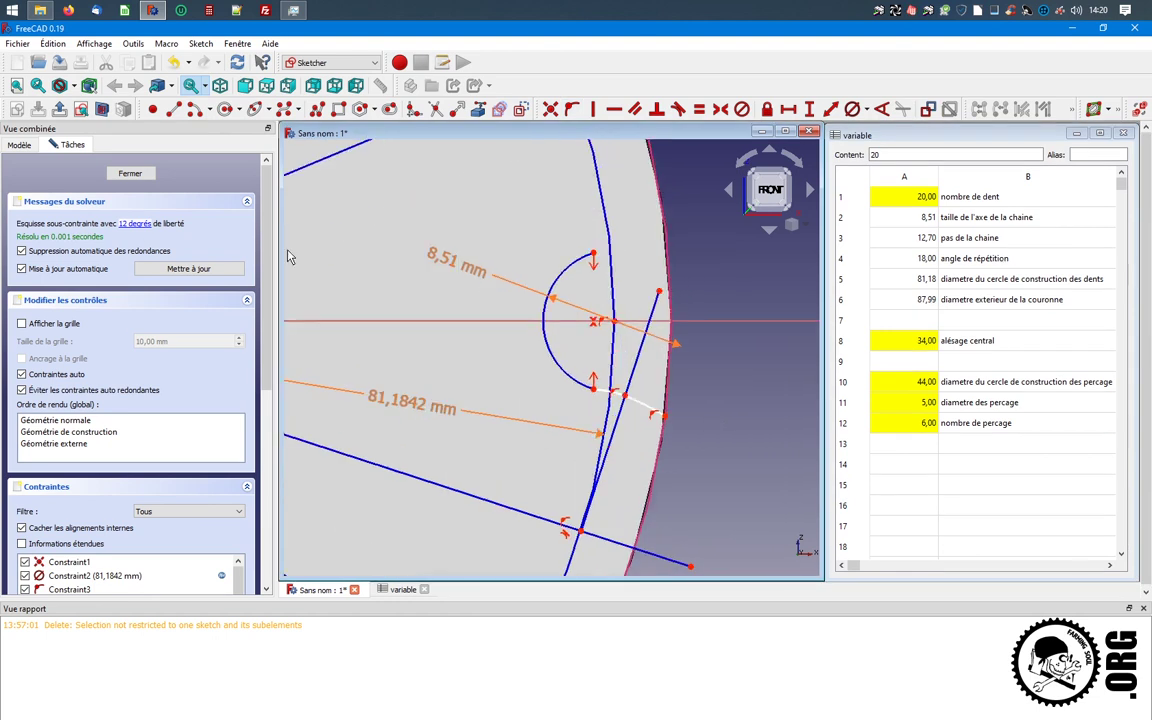
pyautogui.moveTo(593, 253); pyautogui.dragTo(585, 255)
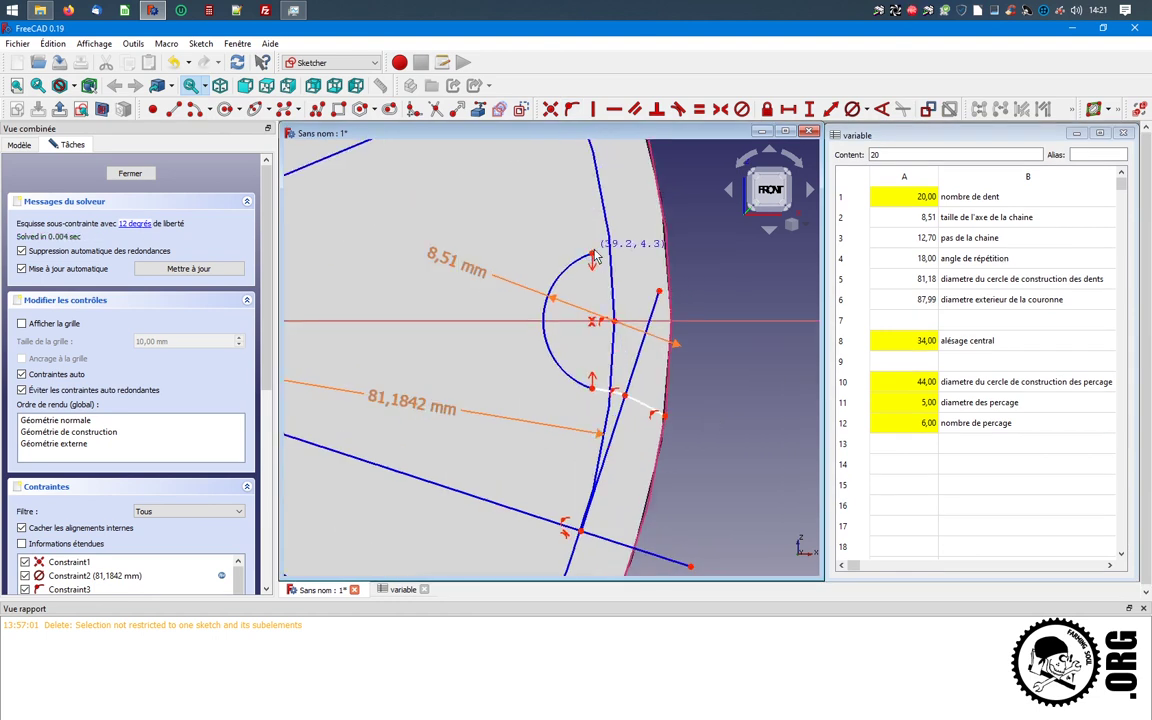
pyautogui.hotkey('ctrl', 'z')
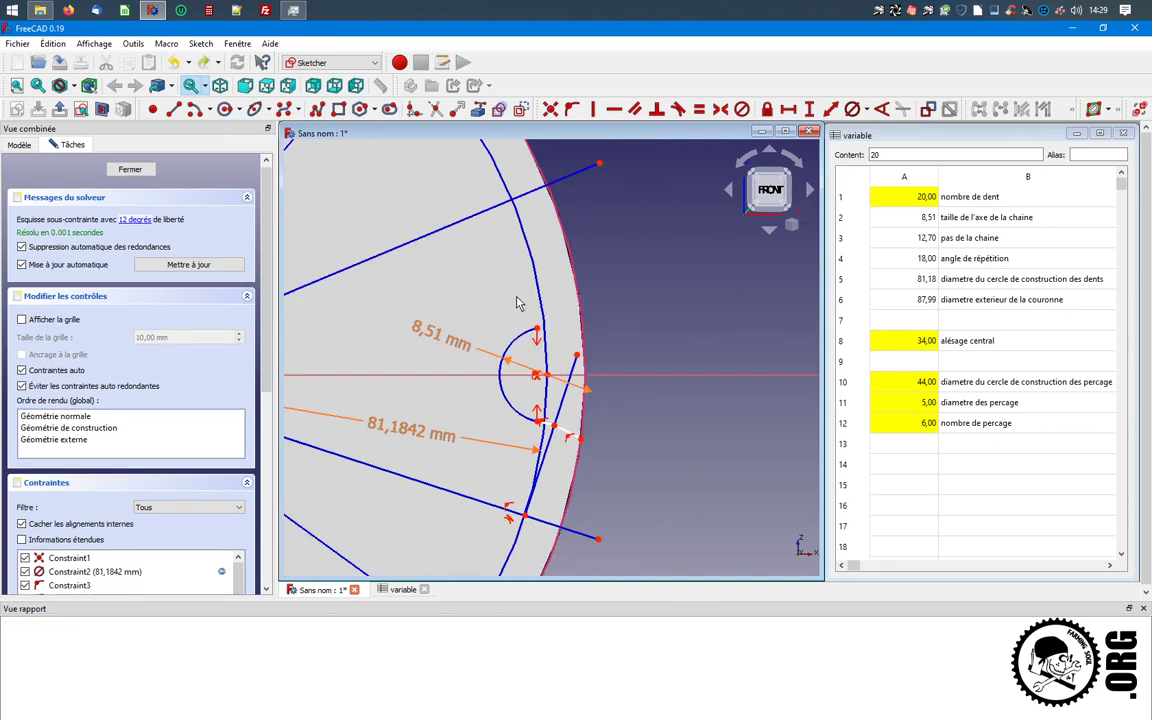
pyautogui.scroll(5, 540, 428)
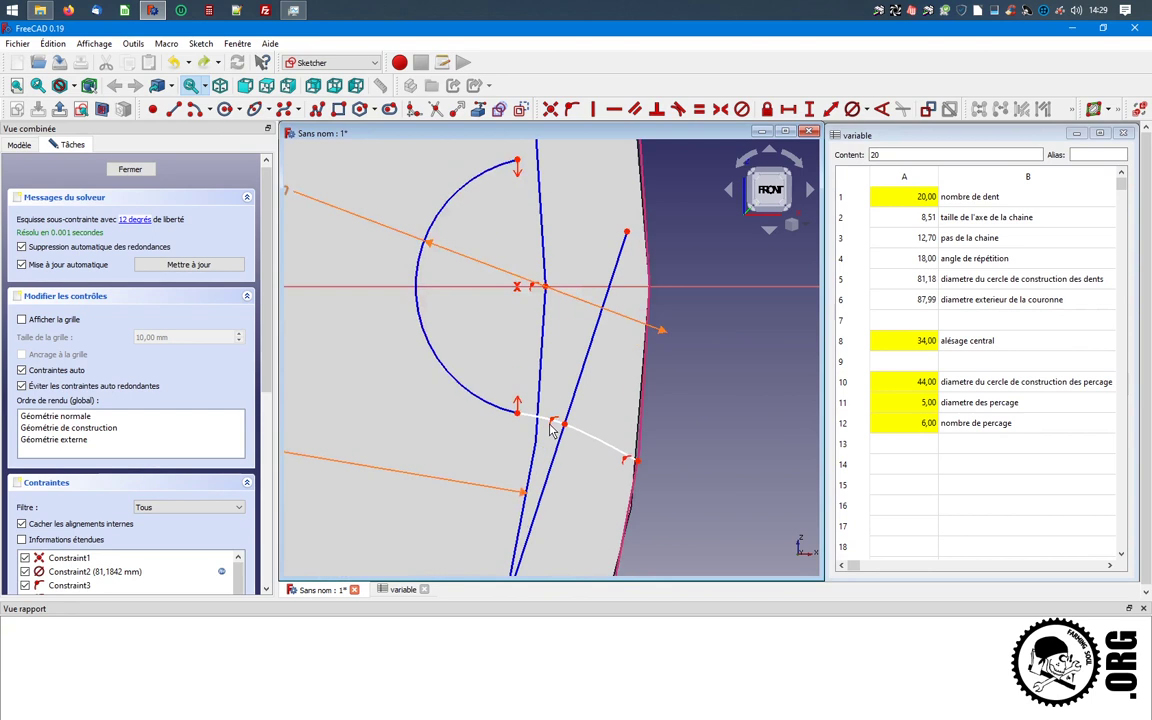
pyautogui.click(527, 420)
pyautogui.click(477, 380)
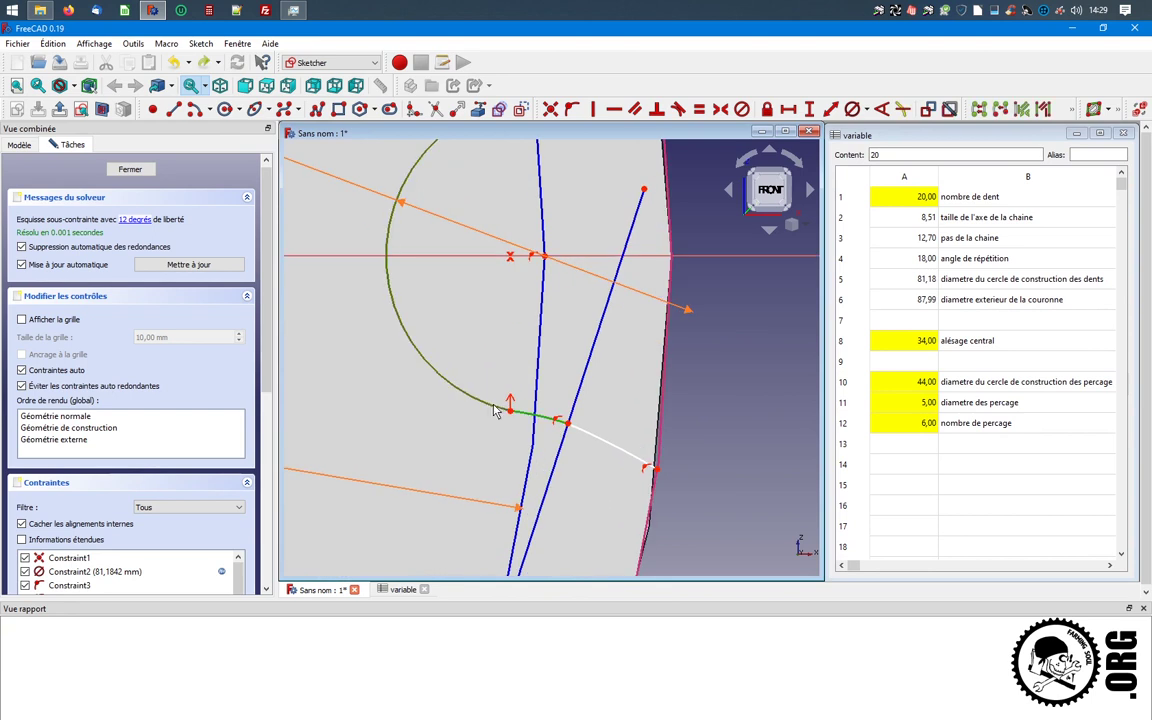
pyautogui.click(678, 108)
pyautogui.click(710, 416)
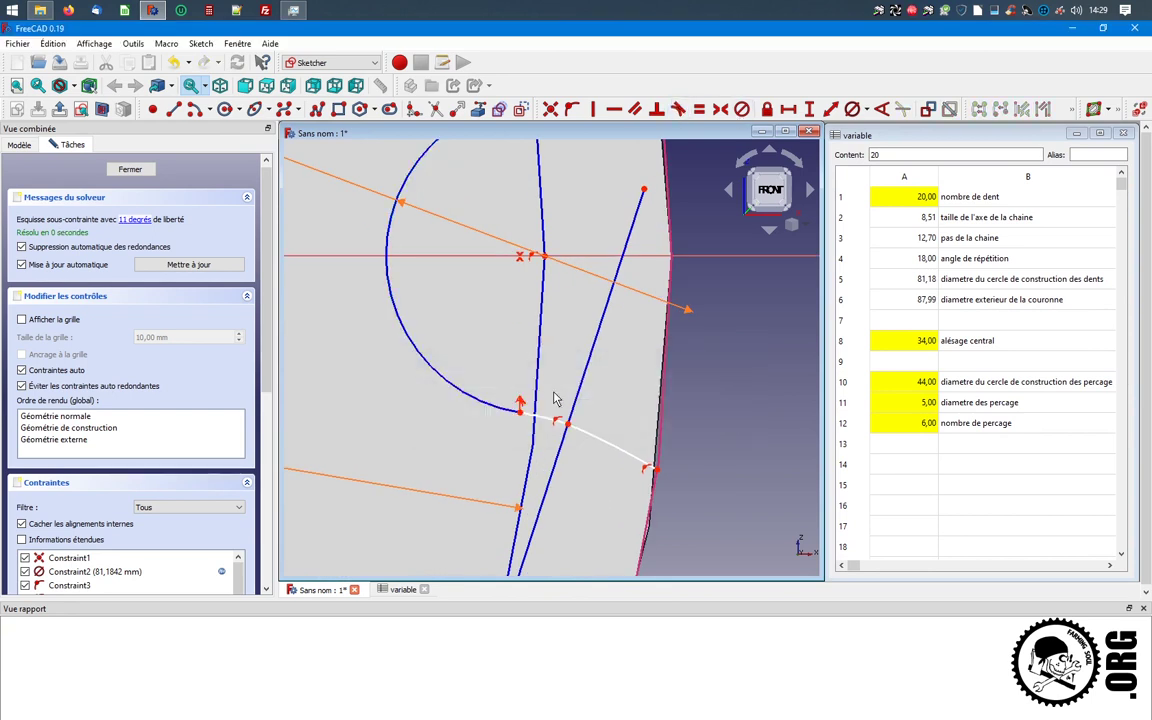
pyautogui.moveTo(640, 228); pyautogui.dragTo(625, 273, button='middle')
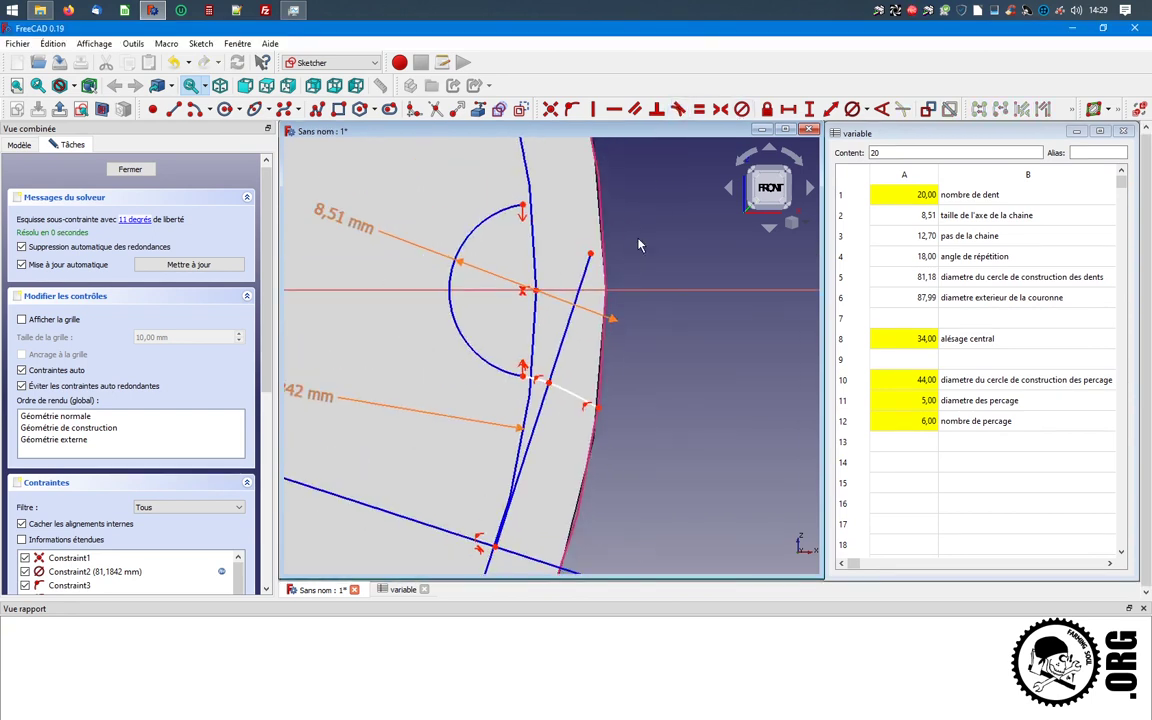
pyautogui.click(547, 398)
pyautogui.click(440, 536)
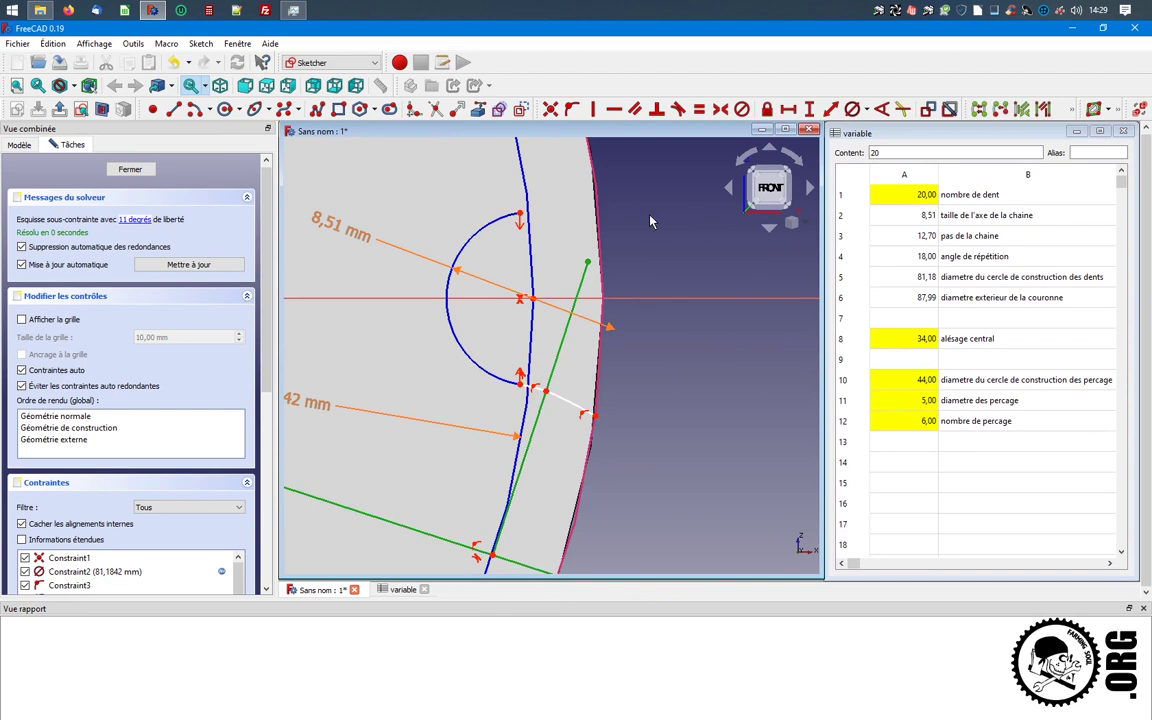
pyautogui.click(589, 188)
pyautogui.scroll(-2, 597, 230)
# Make the tooth lines' outer endpoints symmetric about the horizontal axis
pyautogui.scroll(-2, 560, 255)
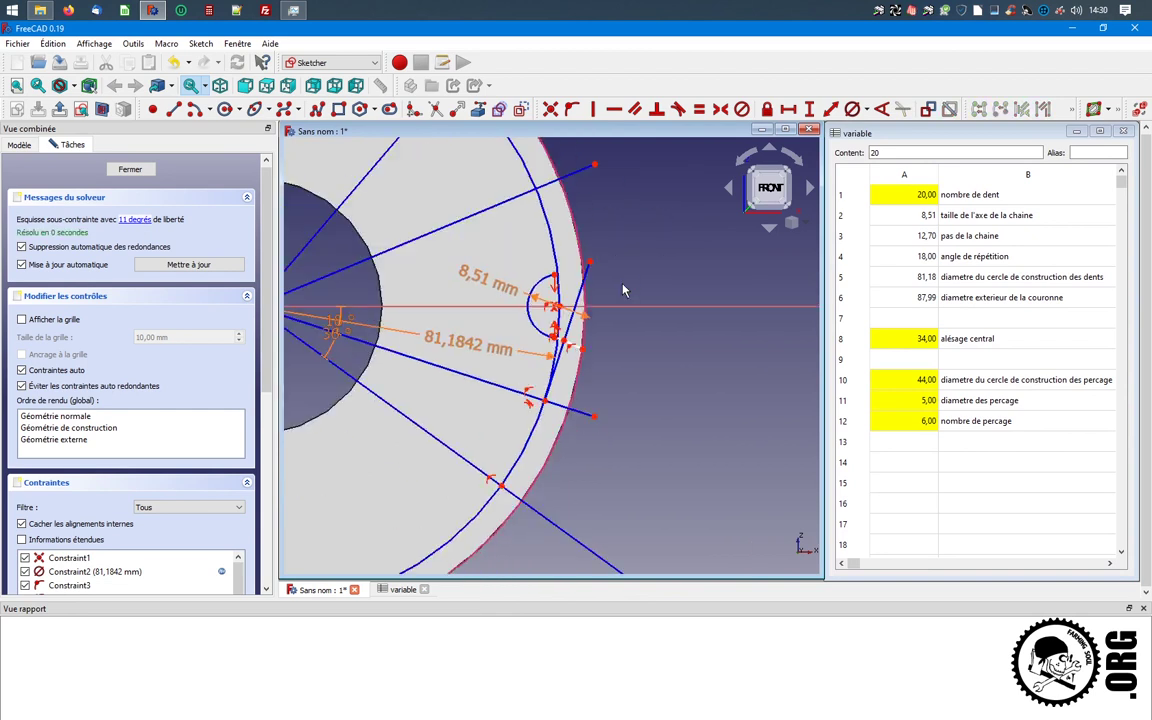
pyautogui.scroll(-2, 560, 255)
pyautogui.click(588, 403)
pyautogui.click(589, 313)
pyautogui.click(589, 197)
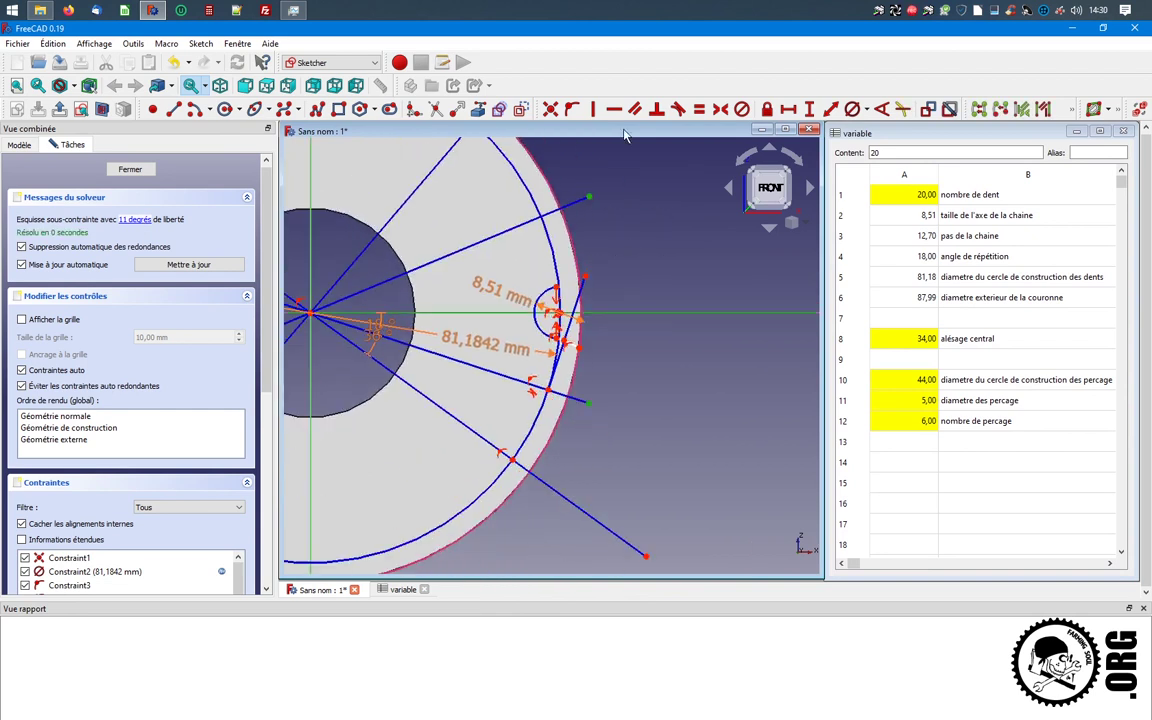
pyautogui.click(724, 109)
pyautogui.scroll(-2, 589, 203)
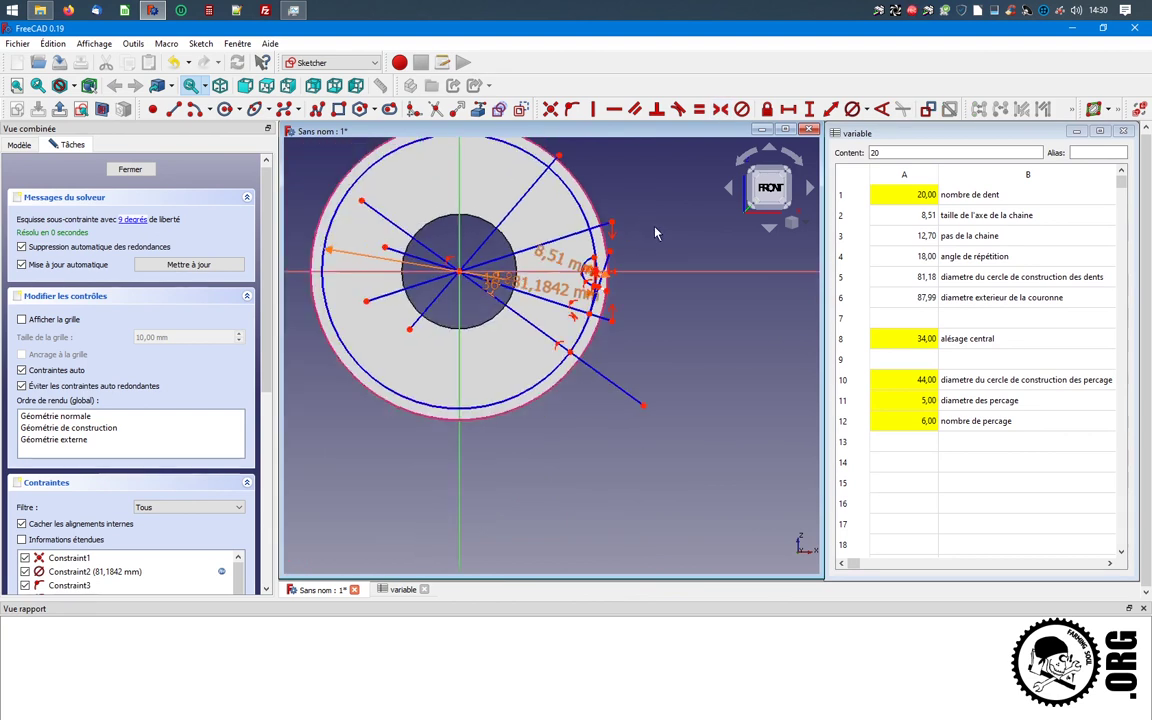
pyautogui.scroll(-1, 615, 244)
pyautogui.moveTo(514, 181); pyautogui.dragTo(579, 176)
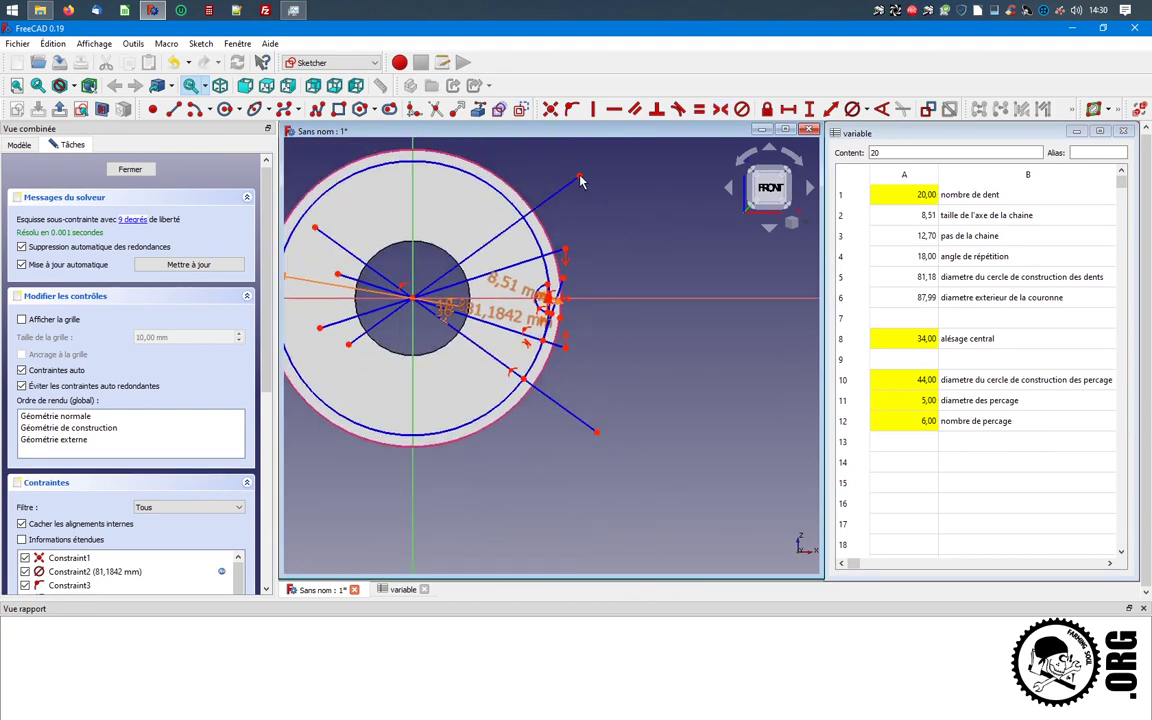
pyautogui.click(596, 432)
pyautogui.click(615, 298)
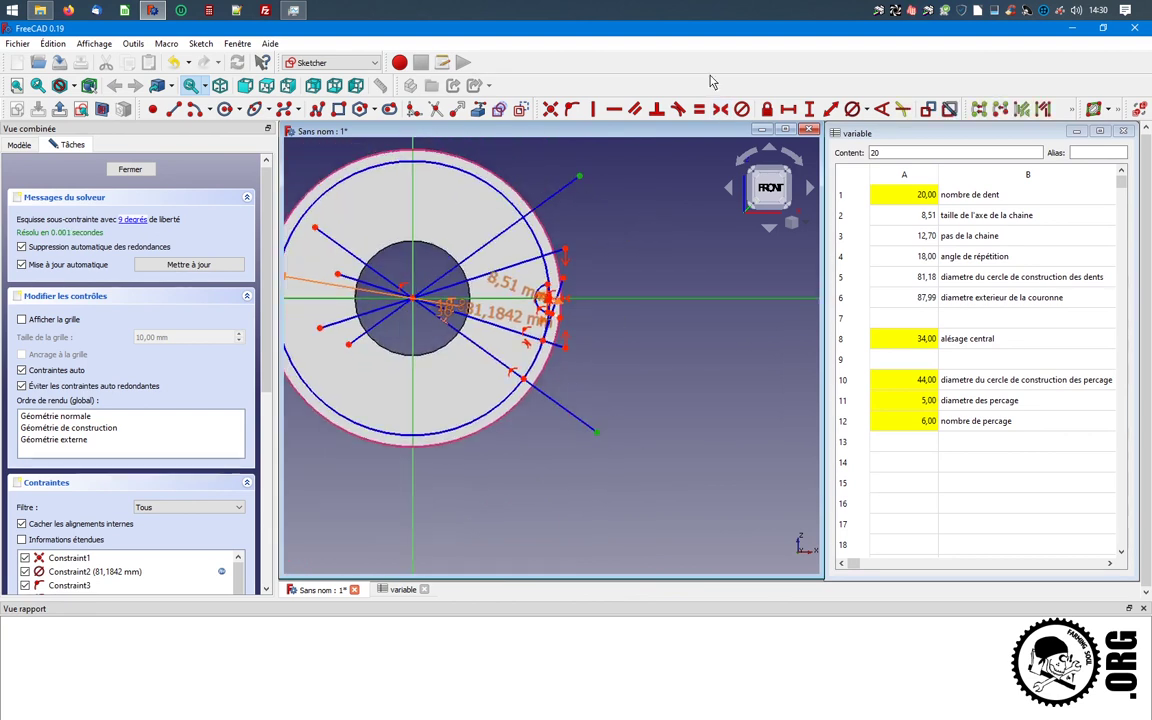
pyautogui.click(724, 109)
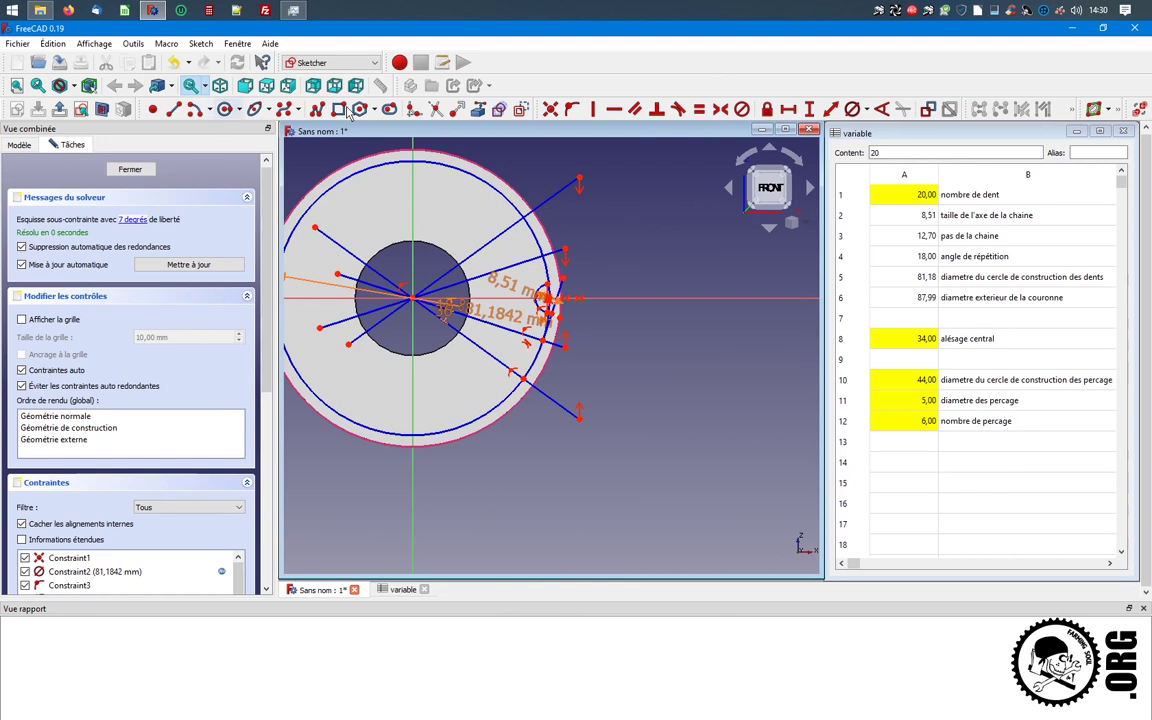
# Draw a short segment near the tooth and attach its end onto the outer arc
pyautogui.scroll(3, 571, 321)
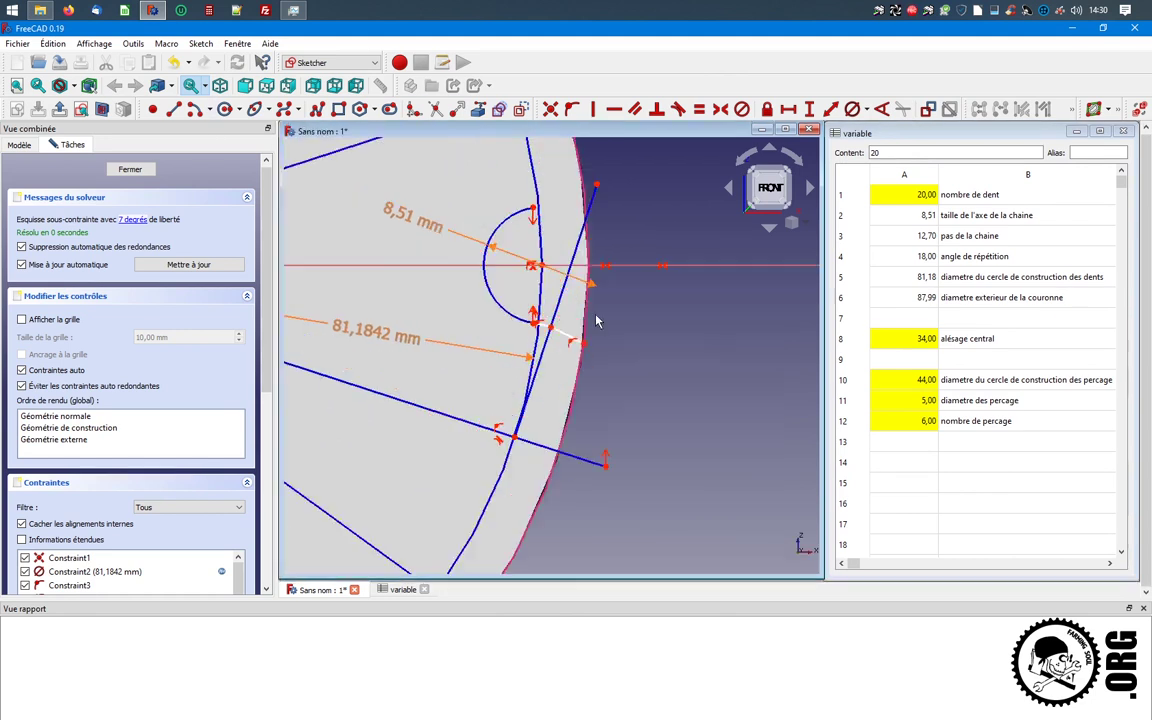
pyautogui.scroll(-1, 615, 285)
pyautogui.moveTo(633, 240); pyautogui.dragTo(609, 296, button='middle')
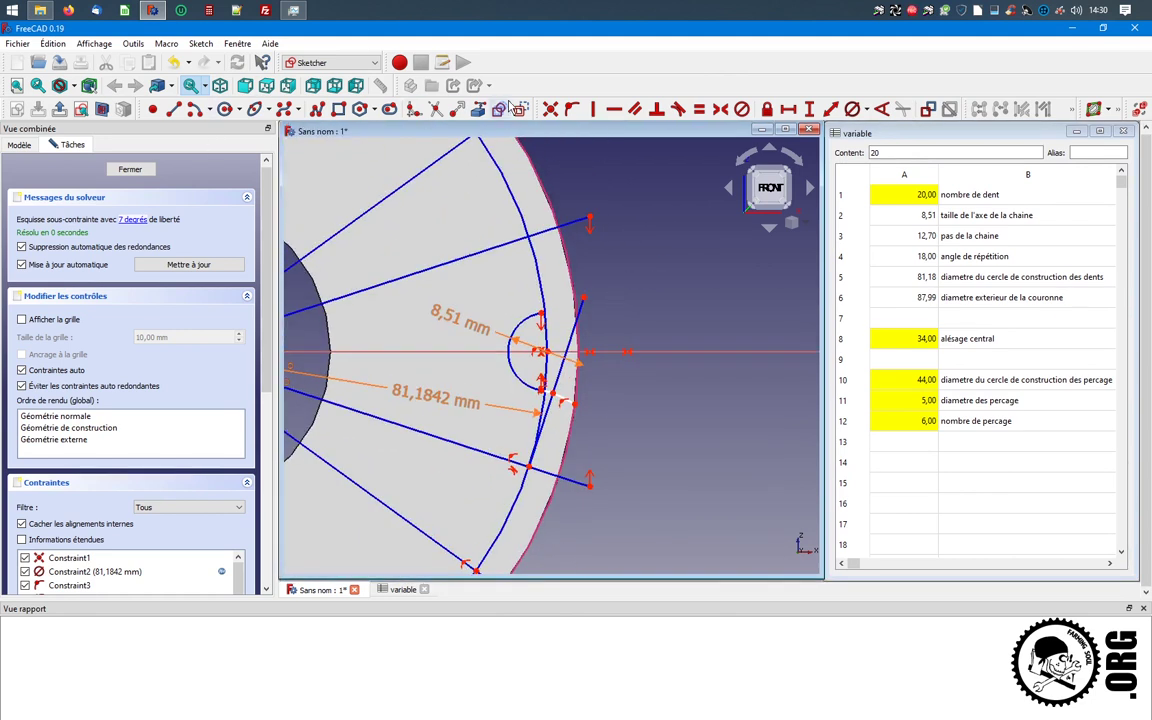
pyautogui.click(185, 112)
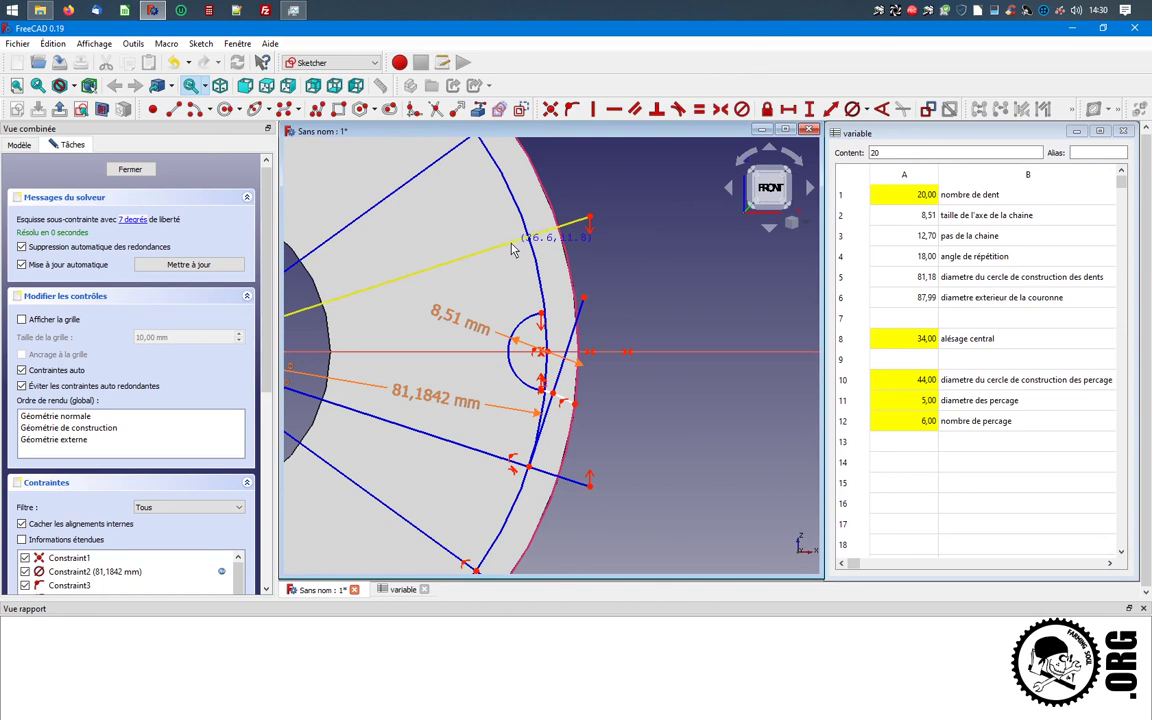
pyautogui.click(556, 303)
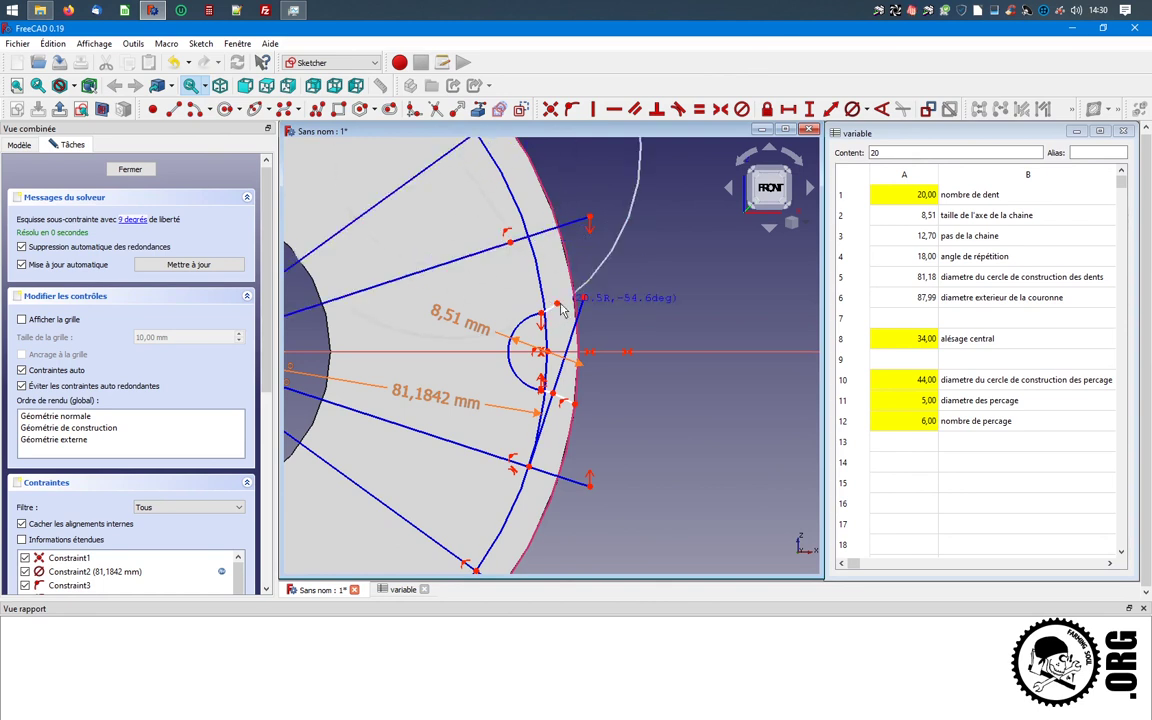
pyautogui.click(573, 290)
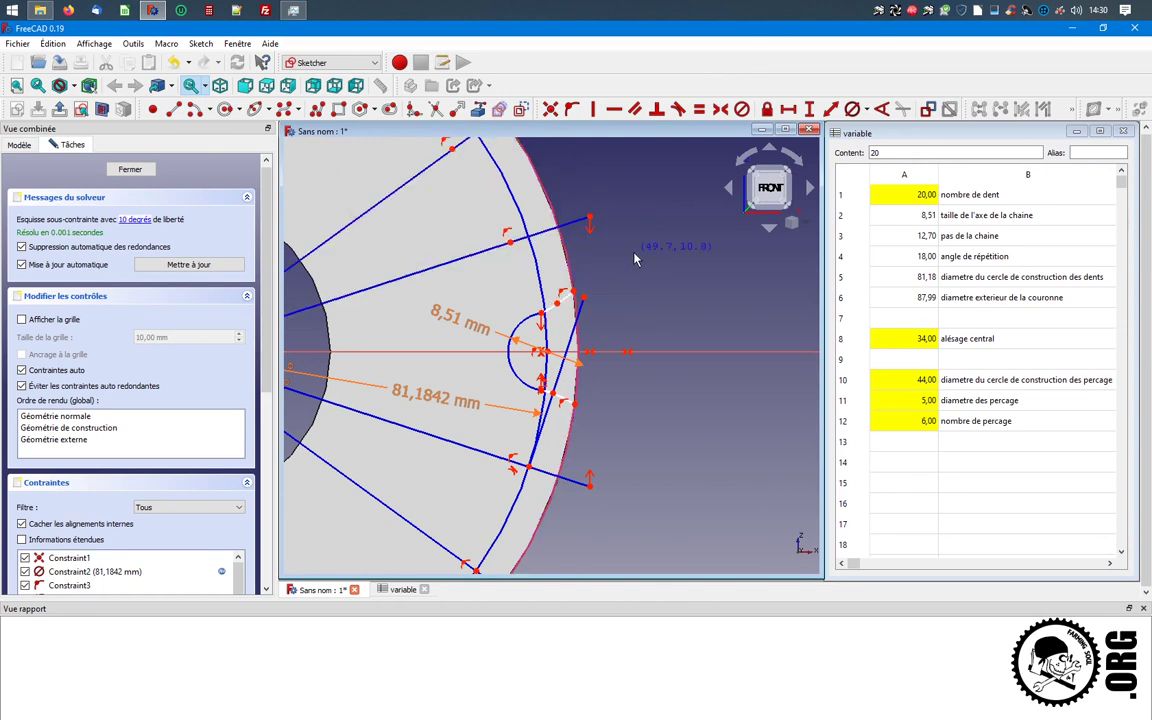
pyautogui.click(515, 250)
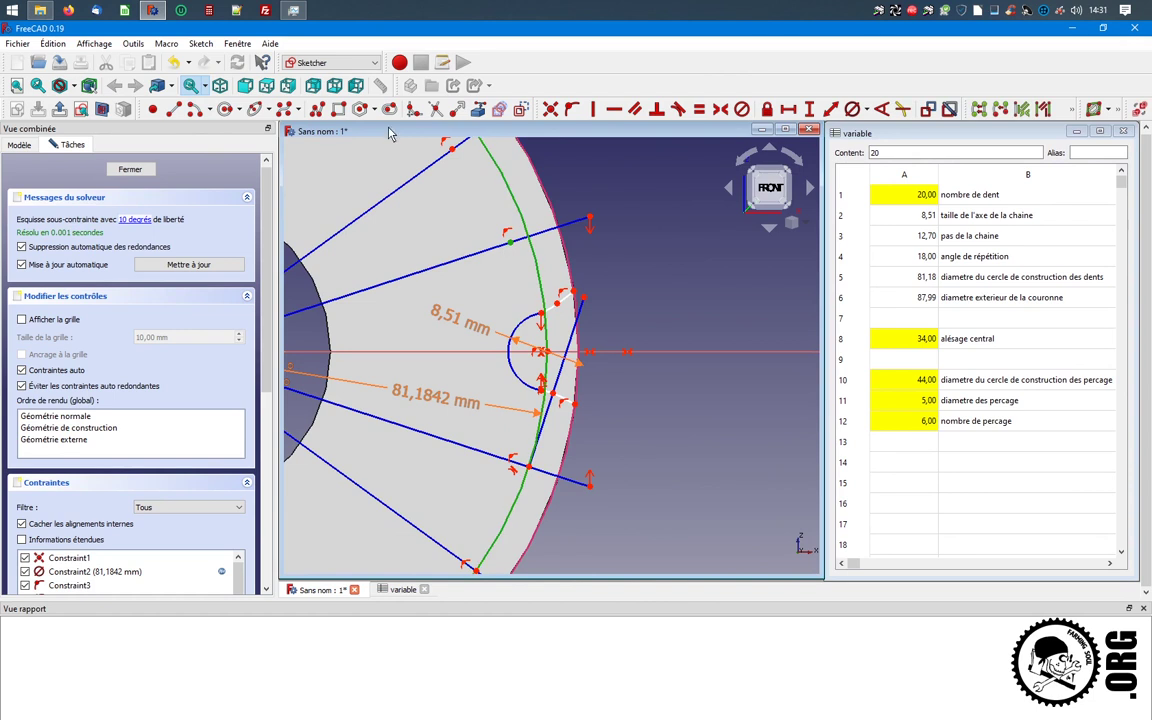
pyautogui.click(571, 109)
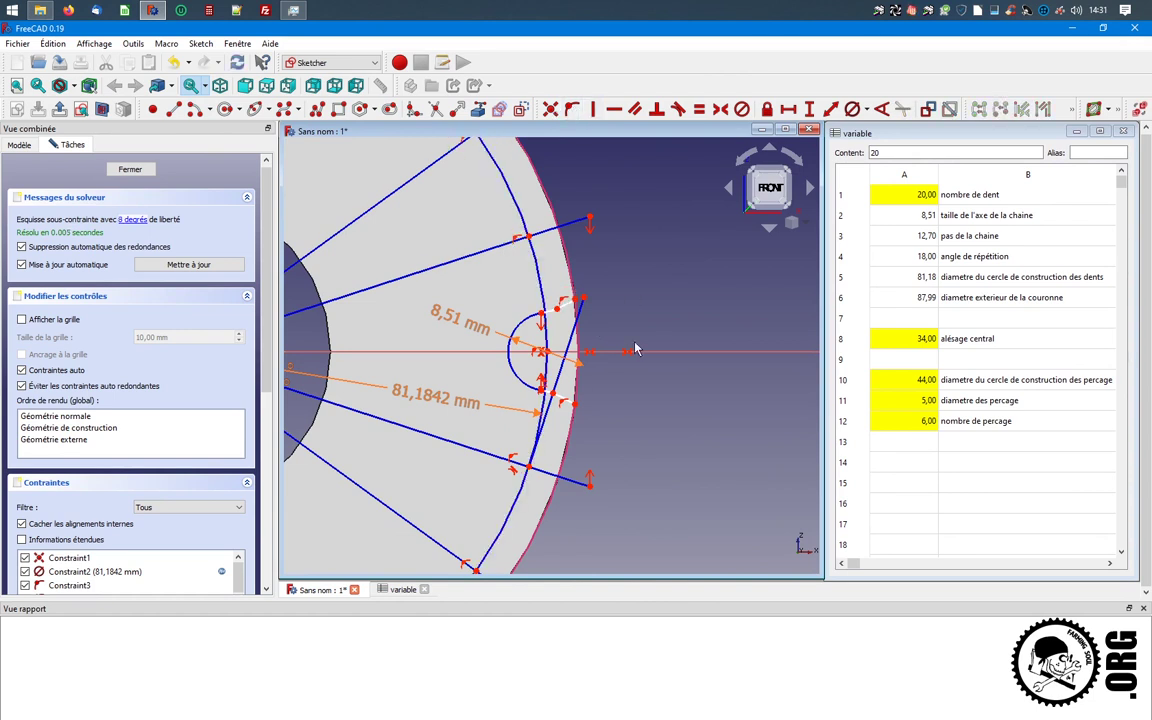
# Constrain the lower point against the horizontal axis, then check the connected line chain
pyautogui.moveTo(463, 320); pyautogui.dragTo(333, 270)
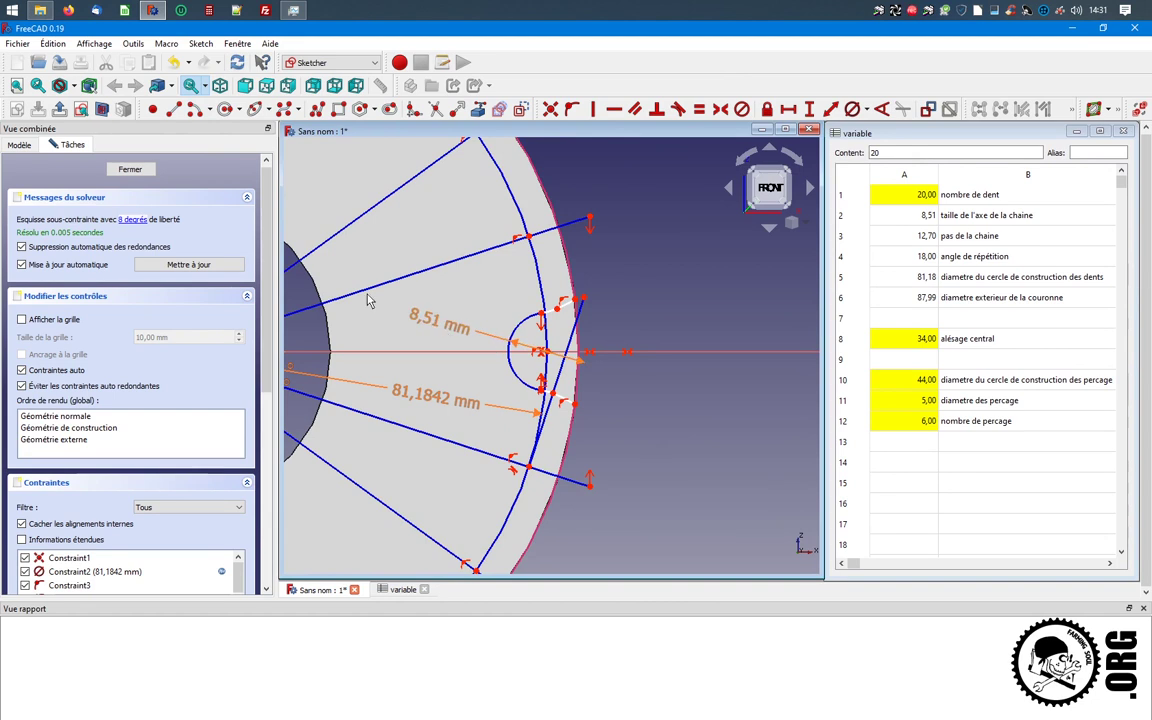
pyautogui.click(131, 219)
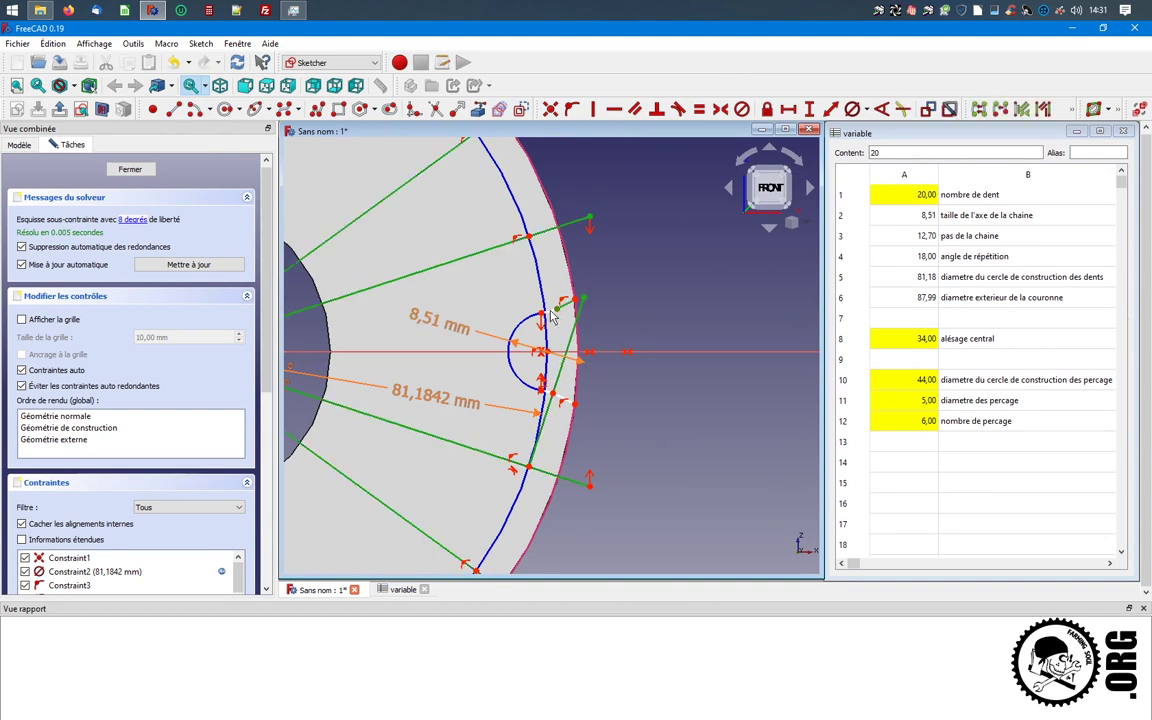
pyautogui.moveTo(552, 317); pyautogui.dragTo(566, 325)
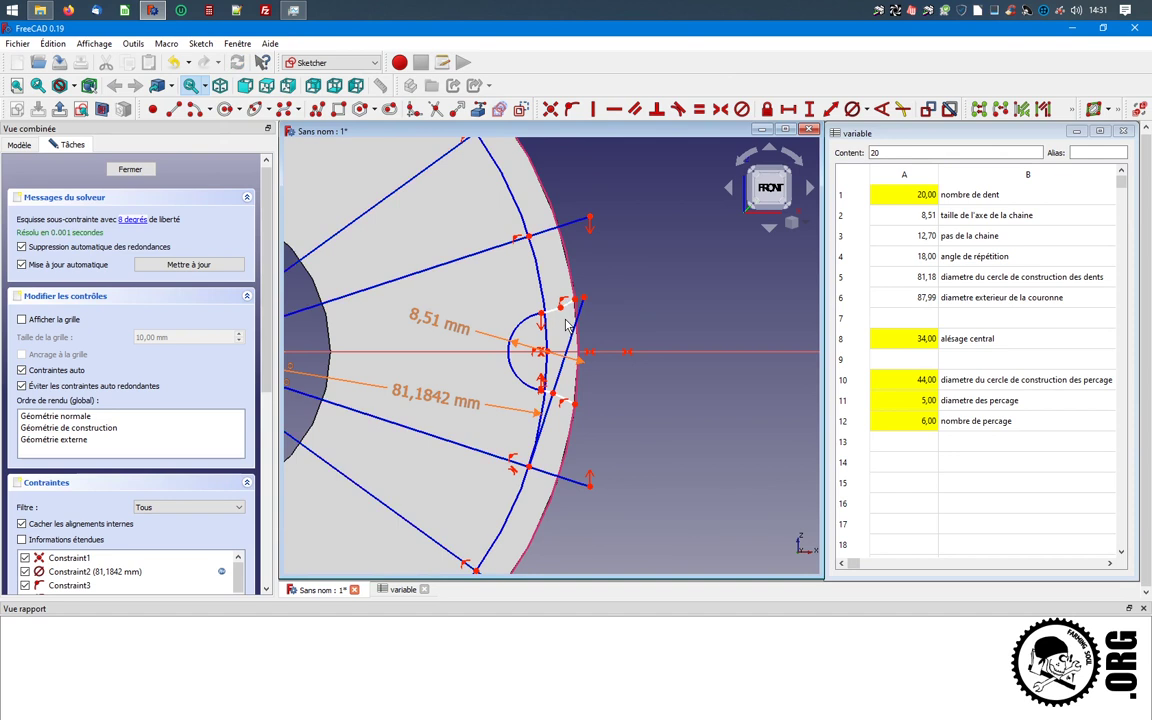
pyautogui.click(556, 401)
pyautogui.click(652, 354)
pyautogui.click(586, 115)
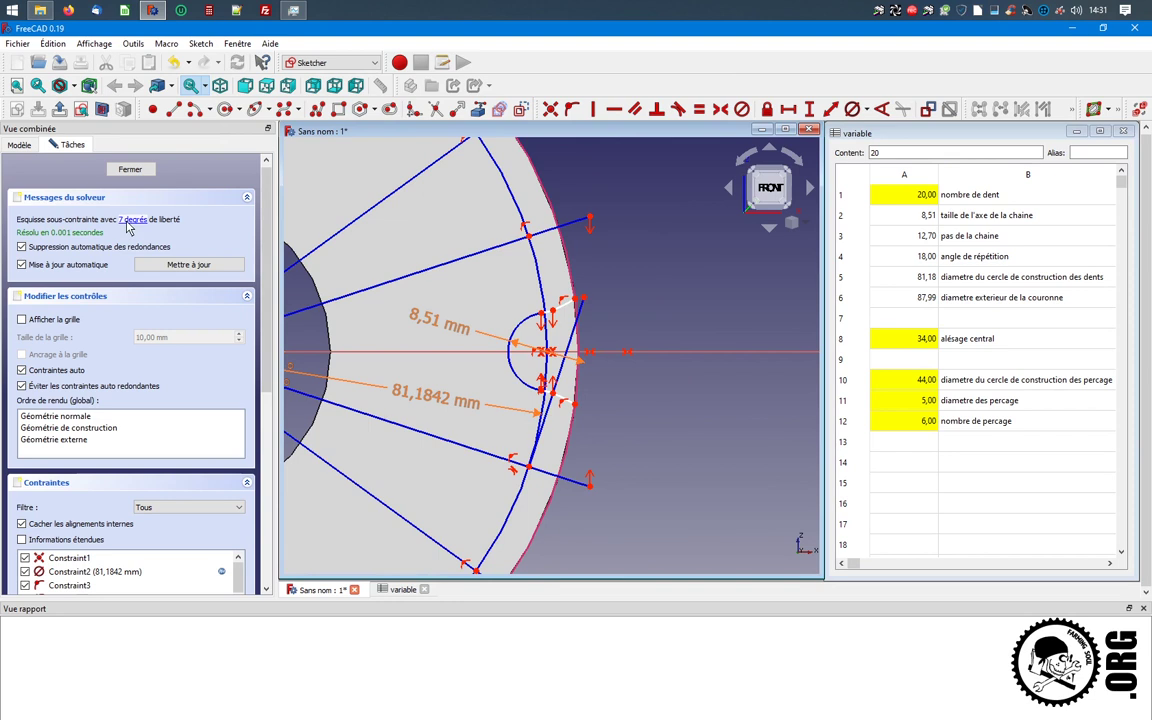
pyautogui.doubleClick(465, 257)
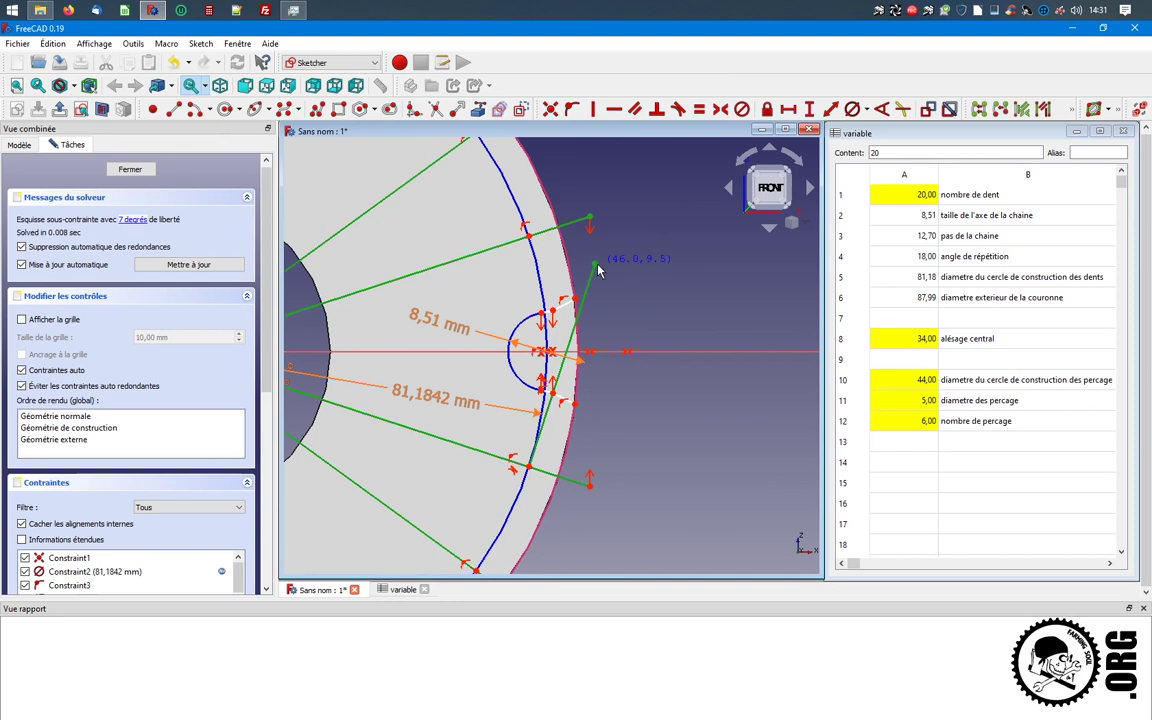
pyautogui.click(599, 257)
pyautogui.scroll(-5, 640, 295)
pyautogui.scroll(-2, 724, 316)
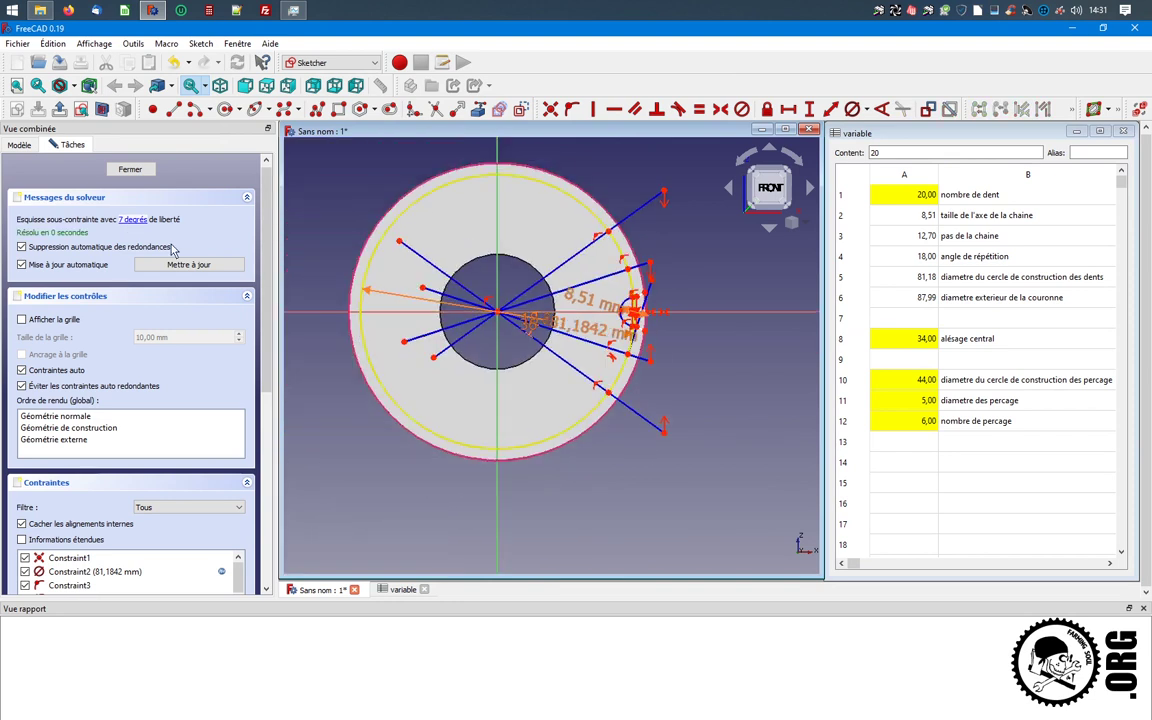
# Close the tooth-gap Sketch001, reopen it to check it, close it again and save
pyautogui.click(142, 172)
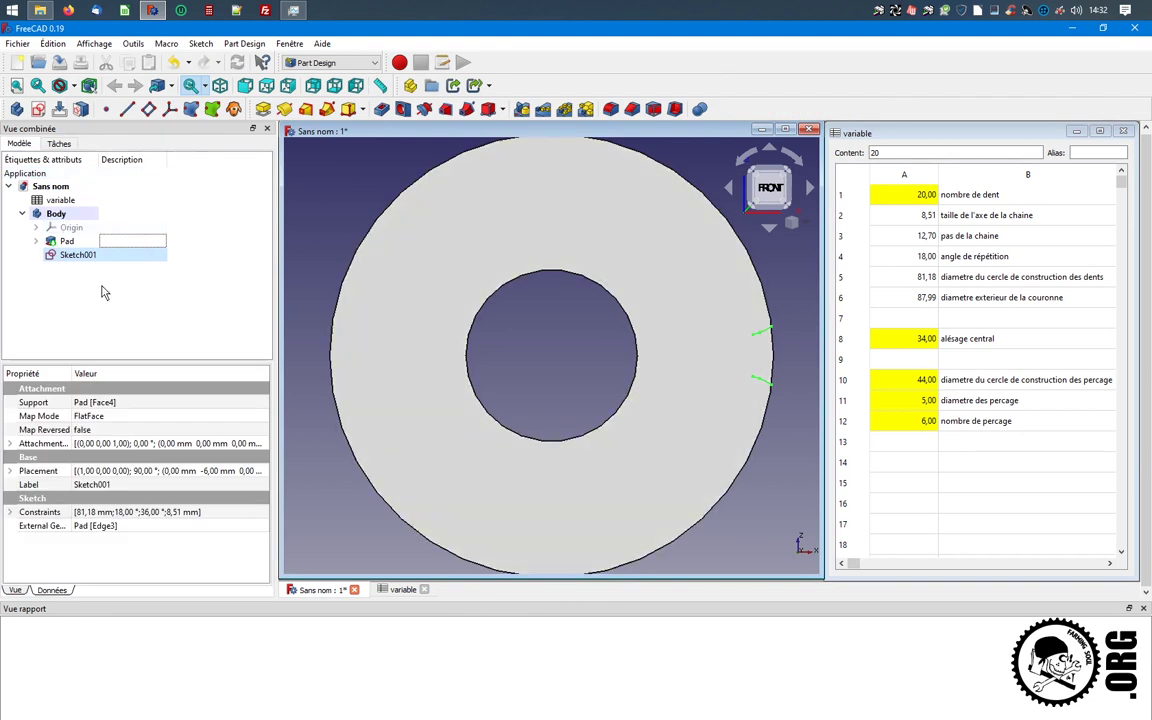
pyautogui.click(67, 241)
pyautogui.click(78, 254)
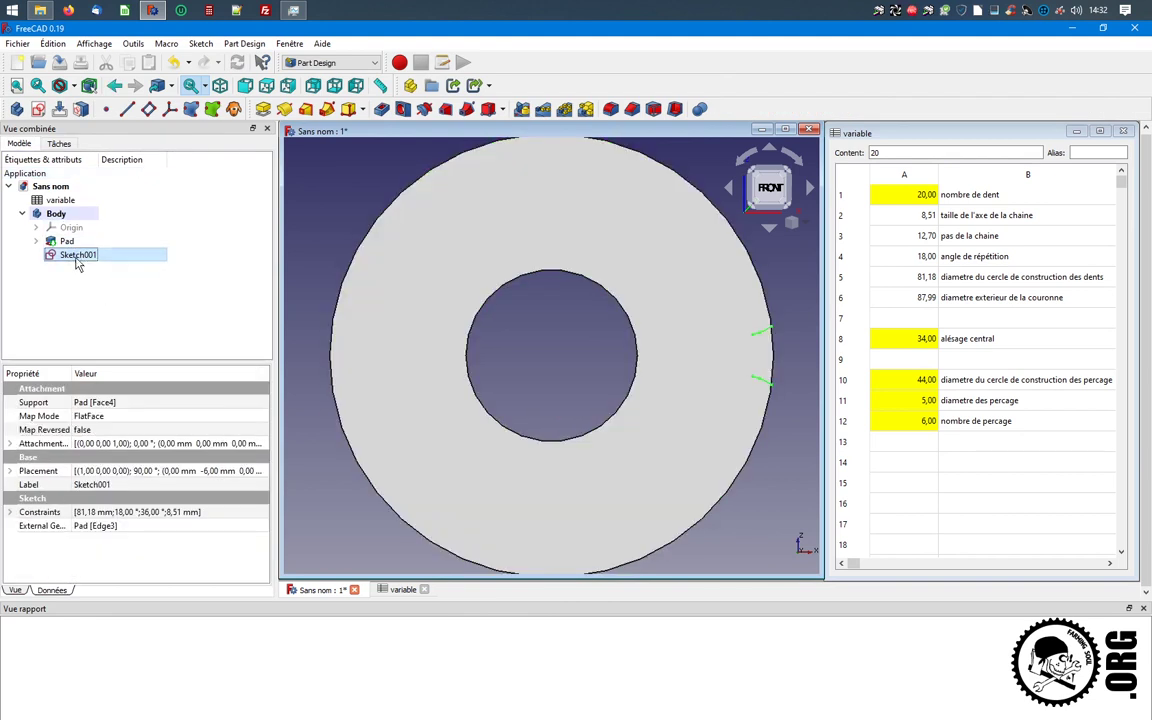
pyautogui.doubleClick(76, 256)
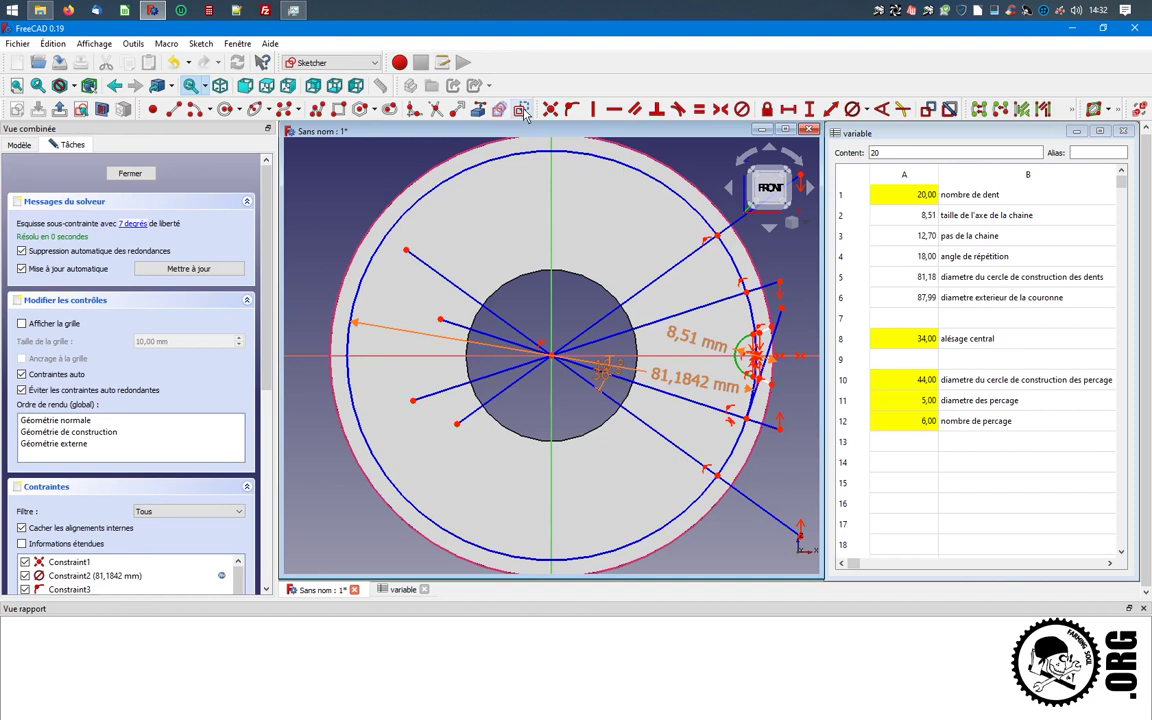
pyautogui.click(136, 173)
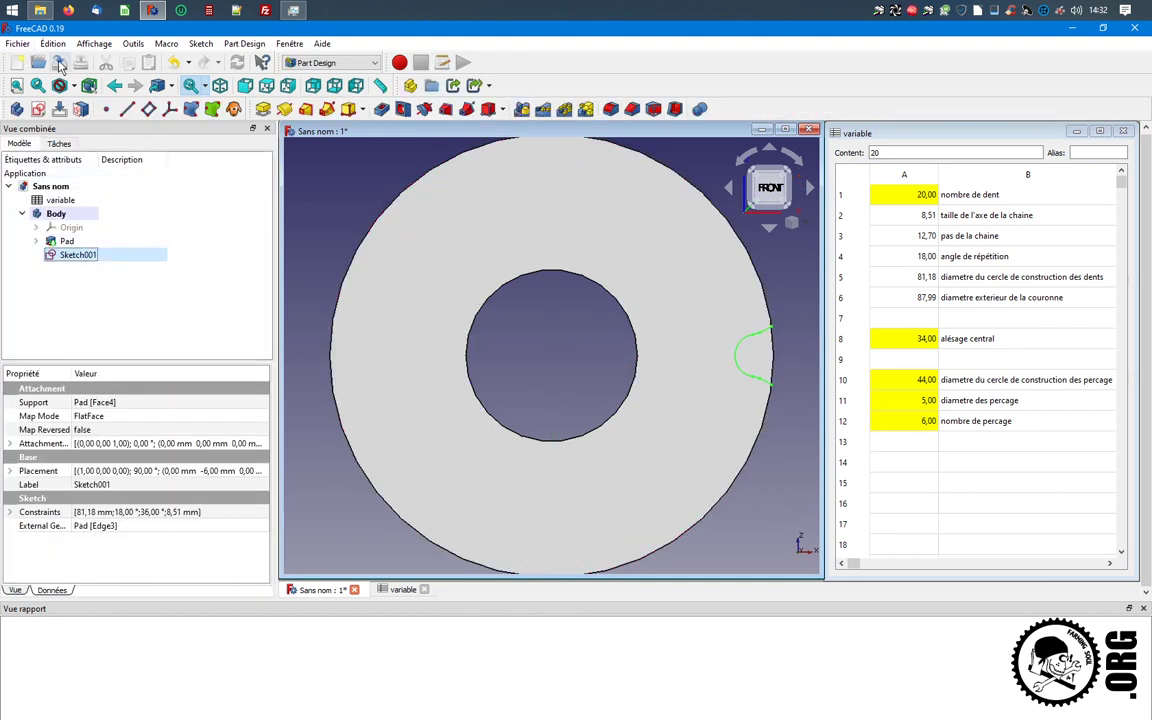
pyautogui.click(60, 64)
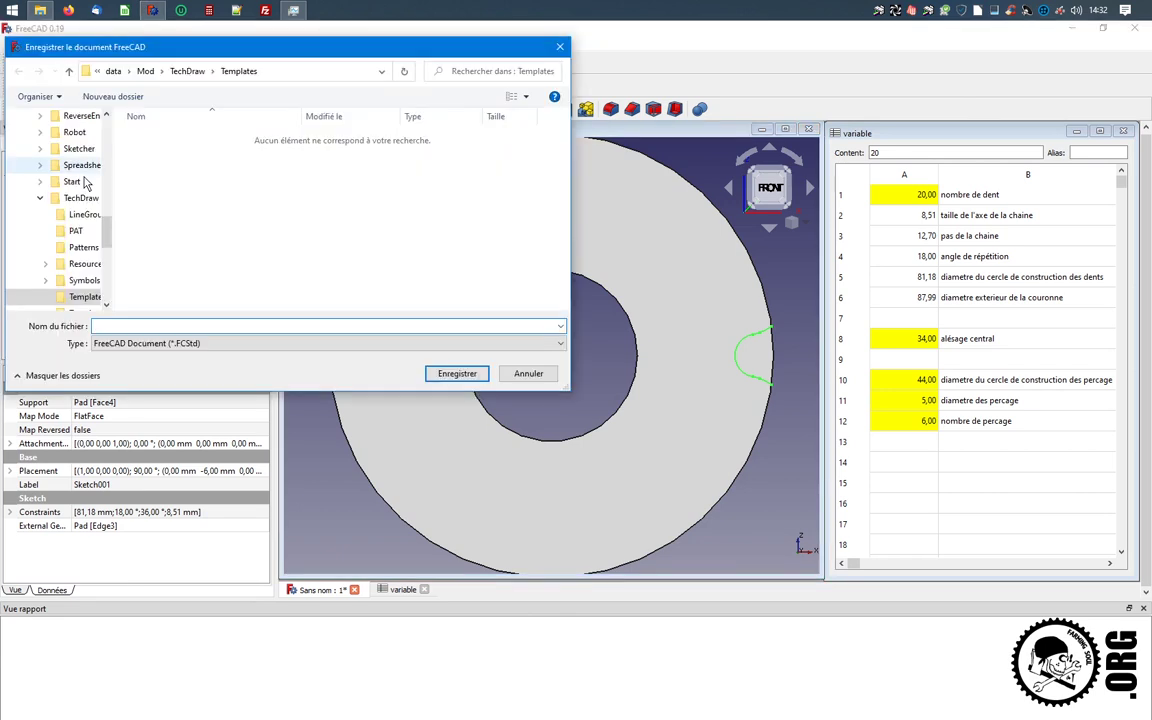
# Save the file as 'couronne 08B1 auto' in a new Desktop folder 'couronne automatique'
pyautogui.scroll(5, 84, 190)
pyautogui.scroll(5, 80, 200)
pyautogui.scroll(5, 76, 212)
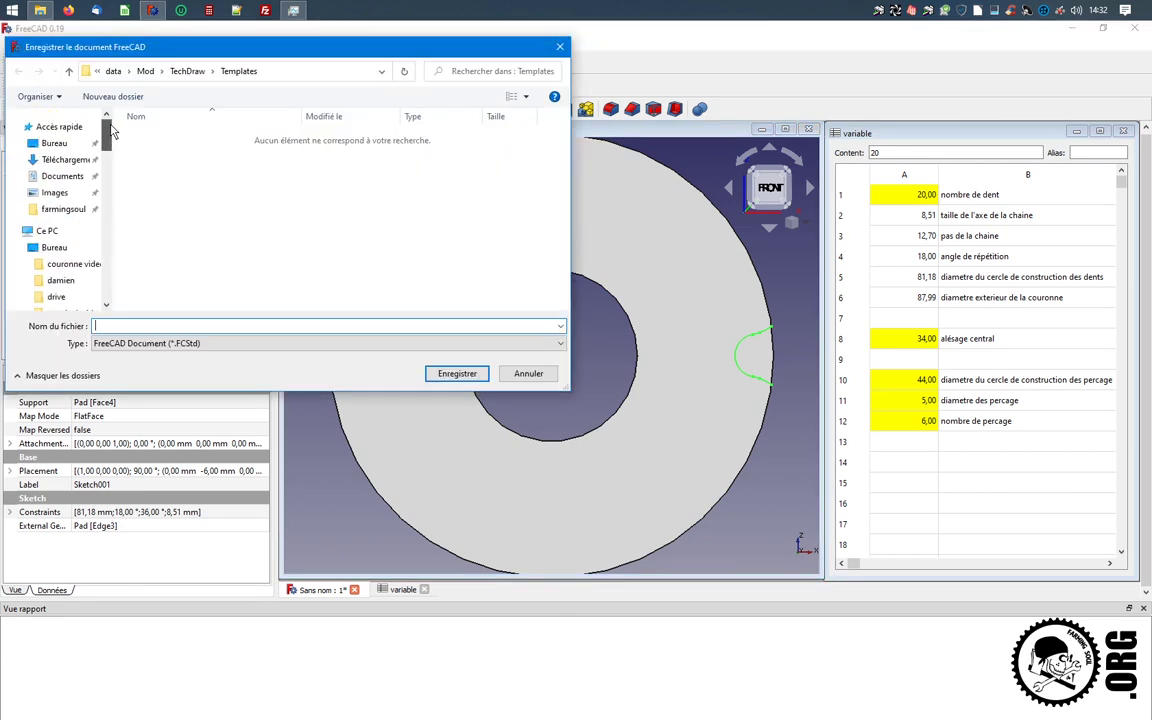
pyautogui.click(54, 143)
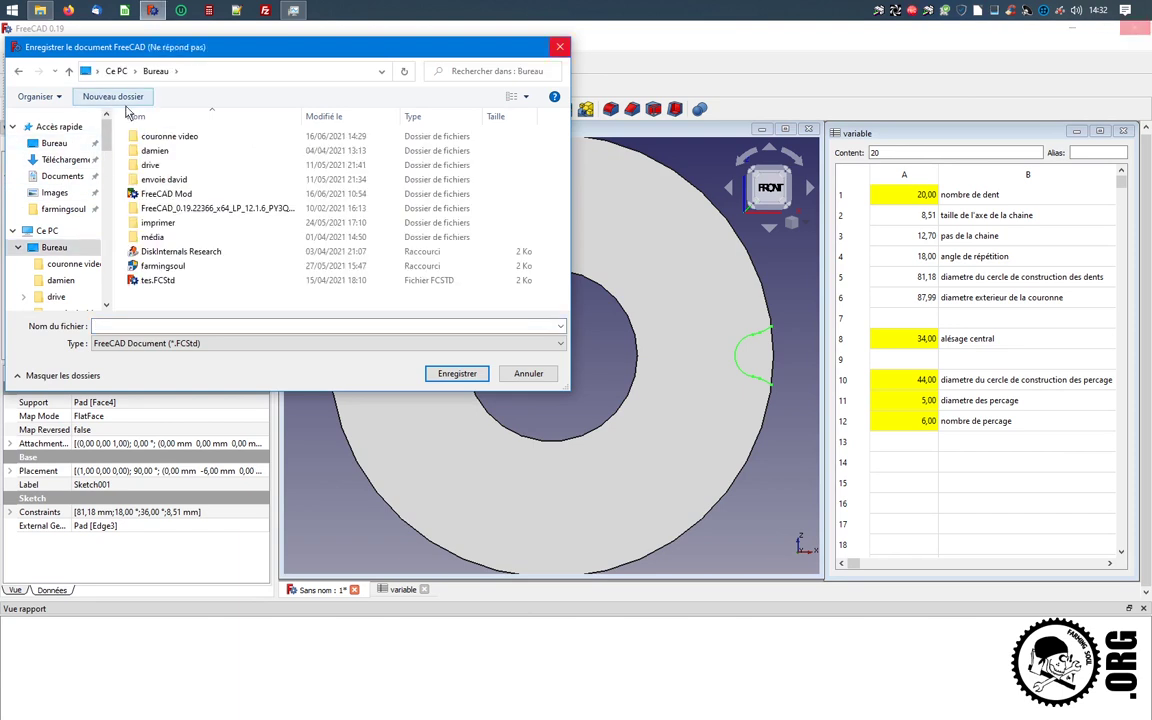
pyautogui.write('couronne')
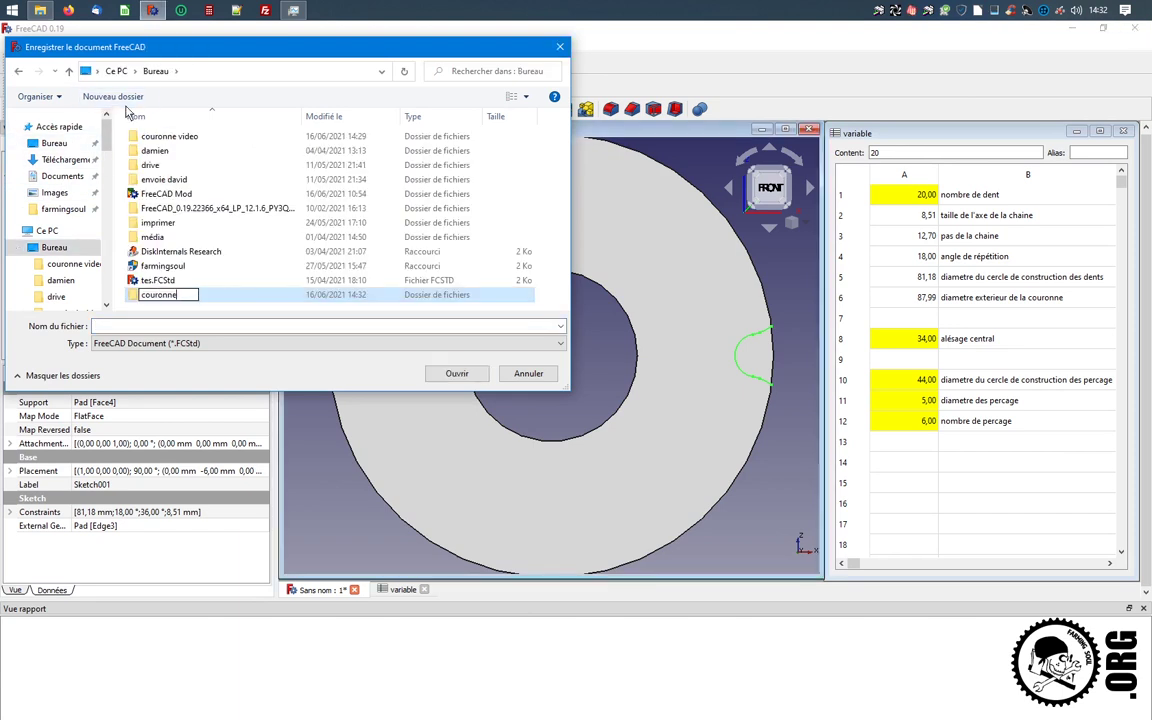
pyautogui.write(' automatique')
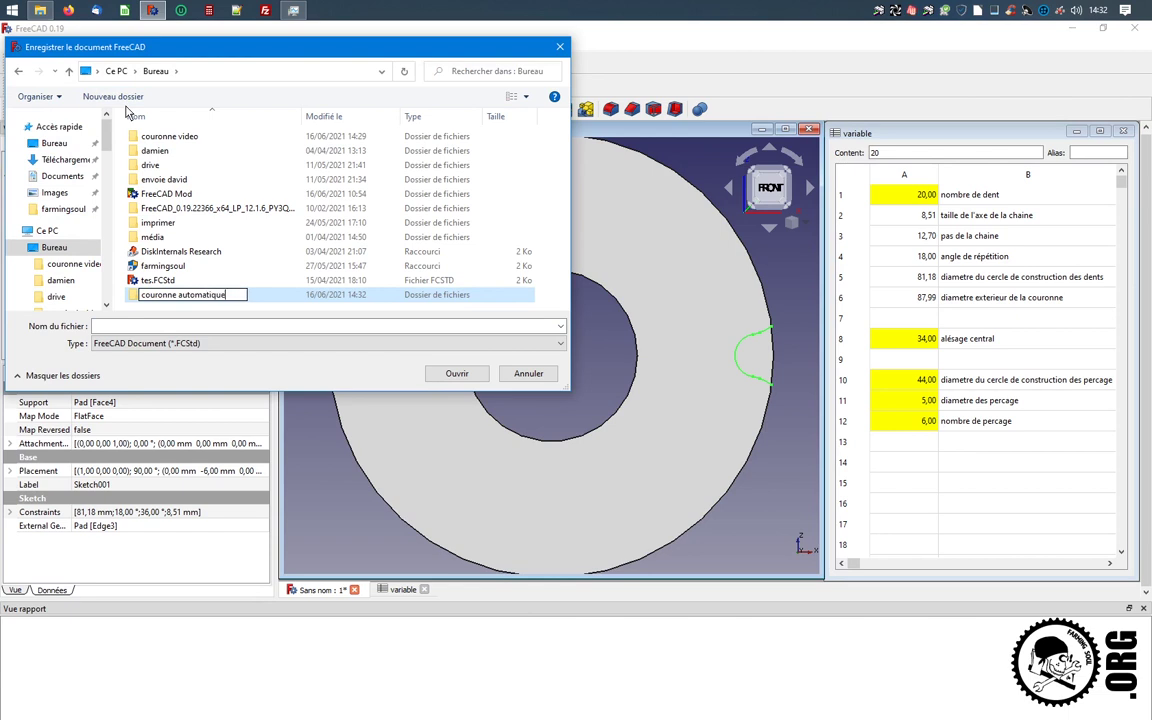
pyautogui.press('Return')
pyautogui.press('Return')
pyautogui.write('couronne')
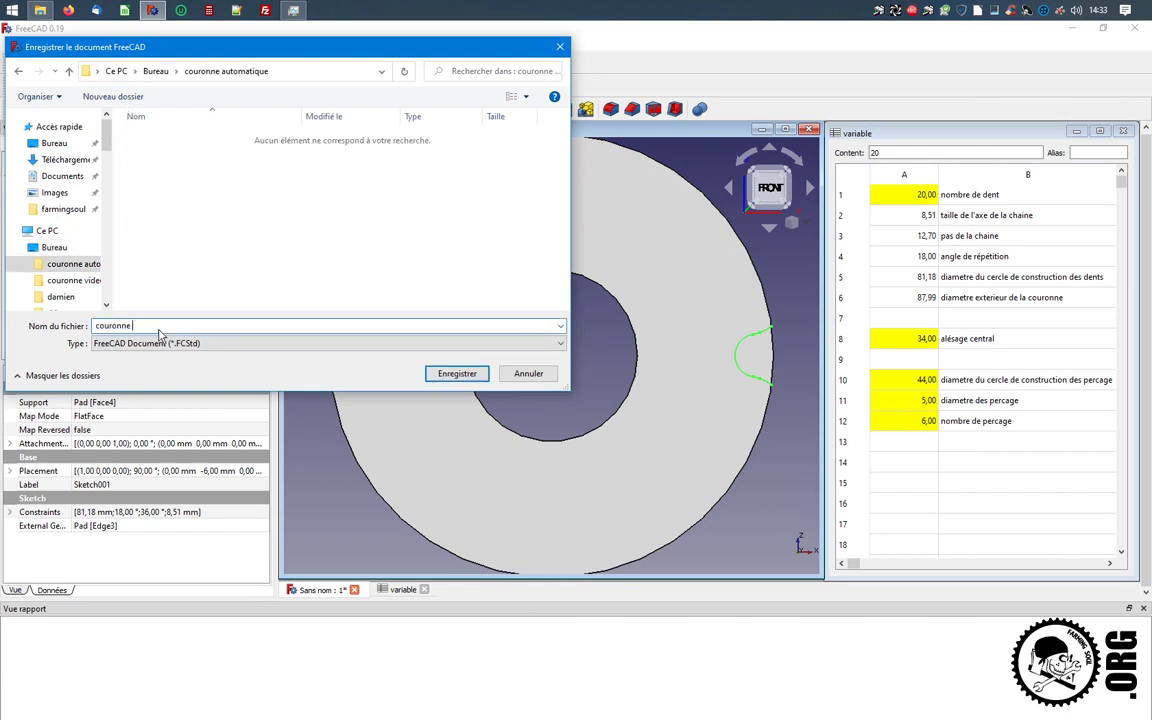
pyautogui.write('08B1 auto')
pyautogui.press('Return')
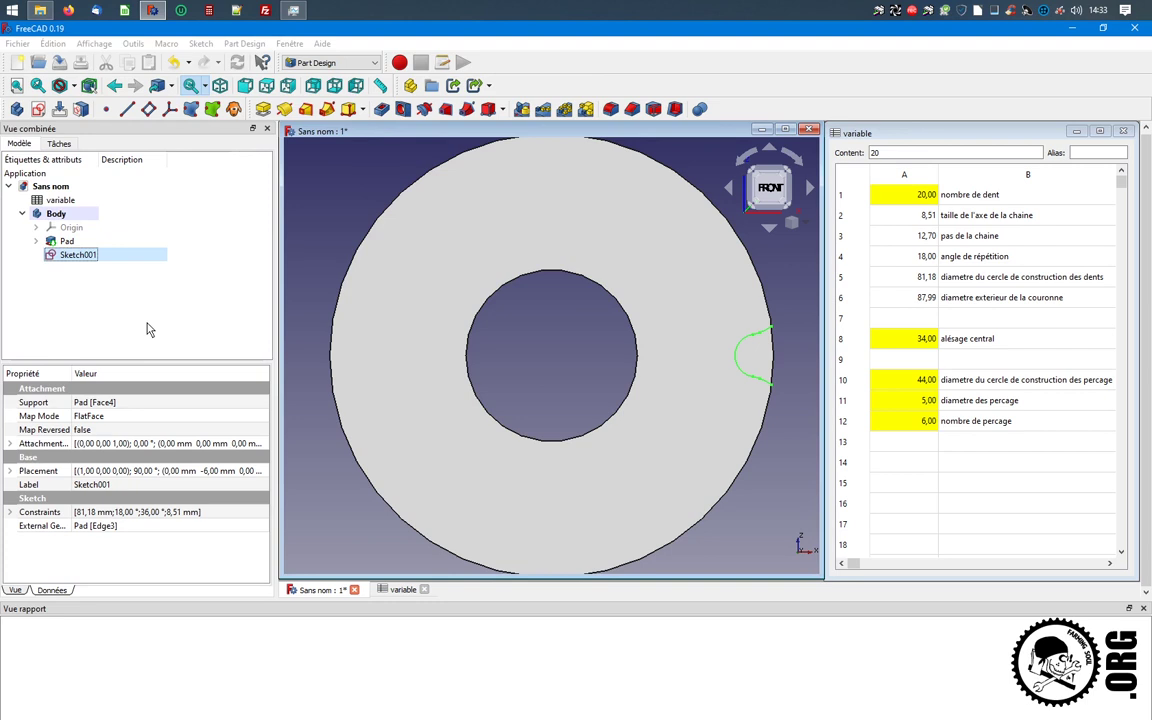
# Try a through-all pocket from the tooth-gap sketch, then cancel it
pyautogui.click(382, 109)
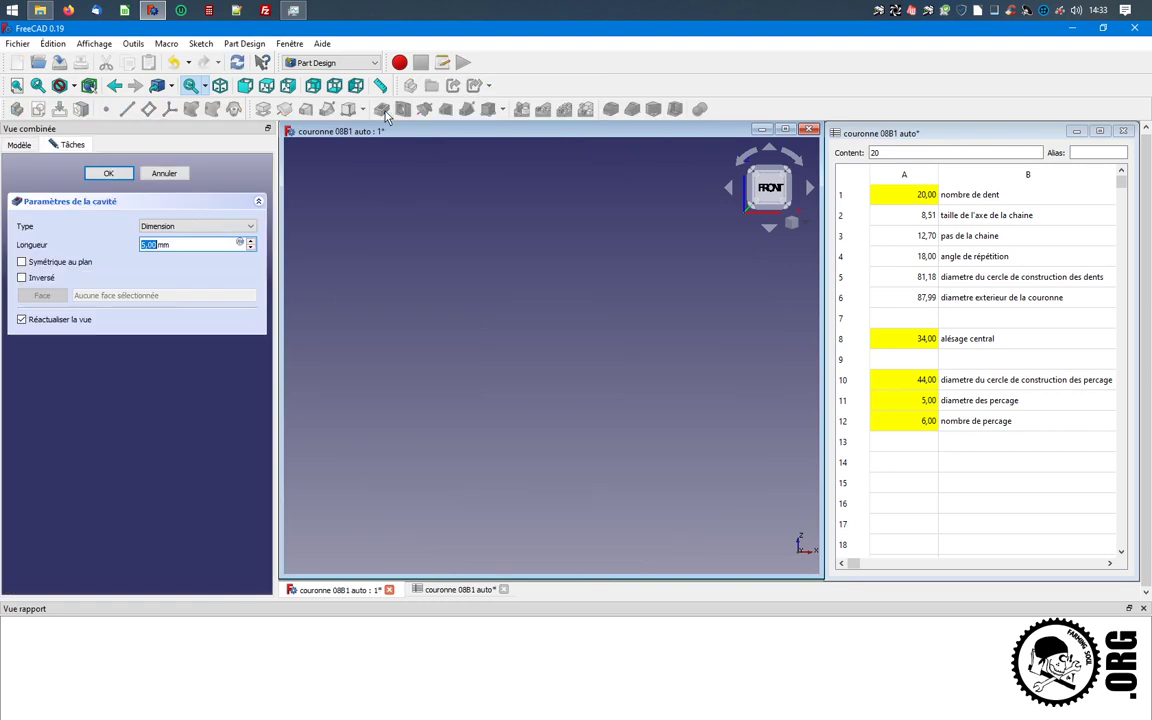
pyautogui.click(200, 226)
pyautogui.click(176, 236)
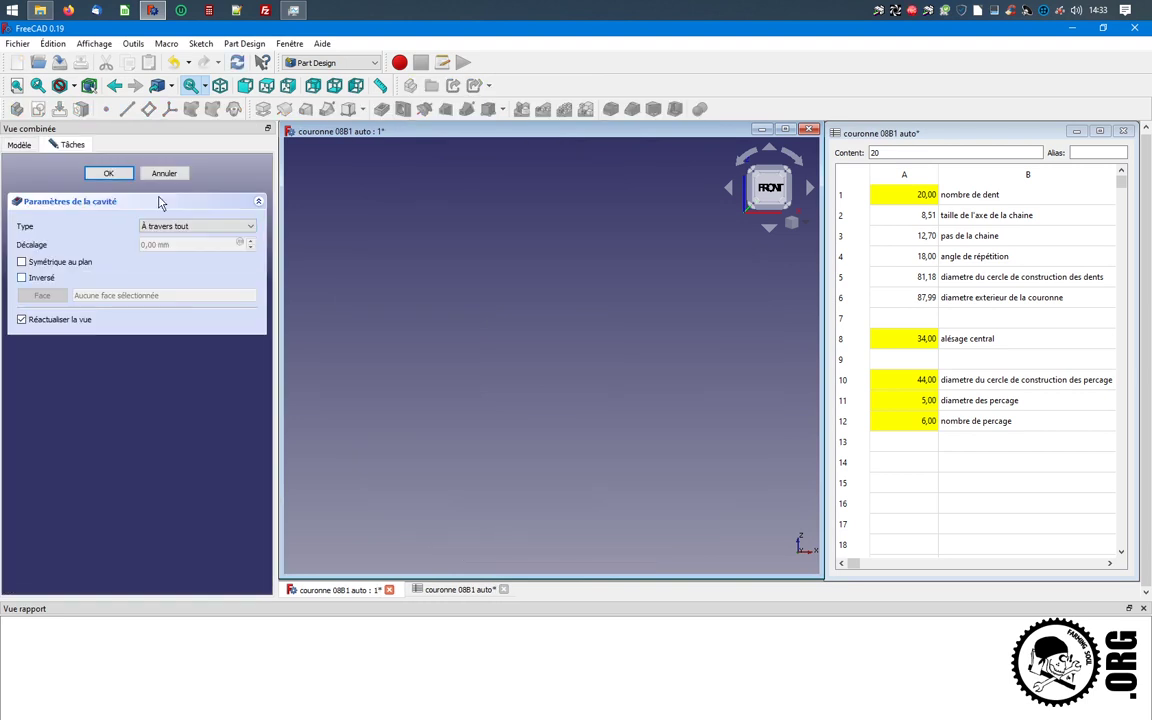
pyautogui.click(165, 175)
# Reopen Sketch001, add the closing line at the profile's end point, and leave the sketch
pyautogui.click(90, 255)
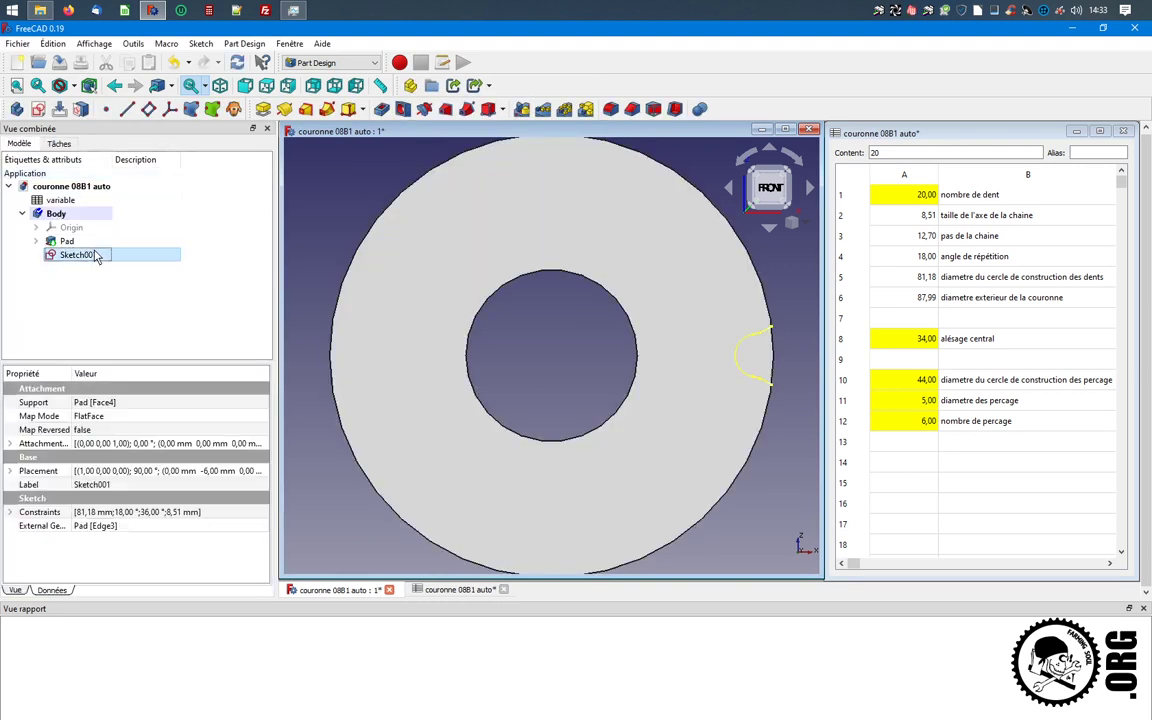
pyautogui.doubleClick(90, 255)
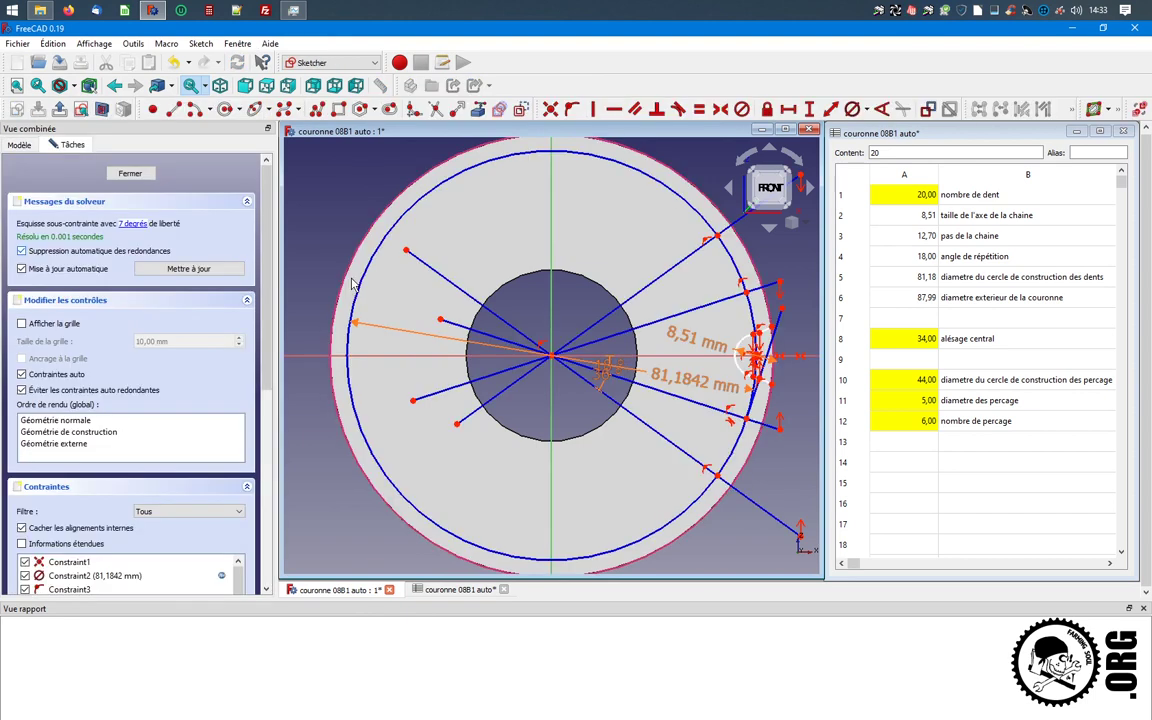
pyautogui.rightClick(912, 14)
pyautogui.scroll(4, 760, 358)
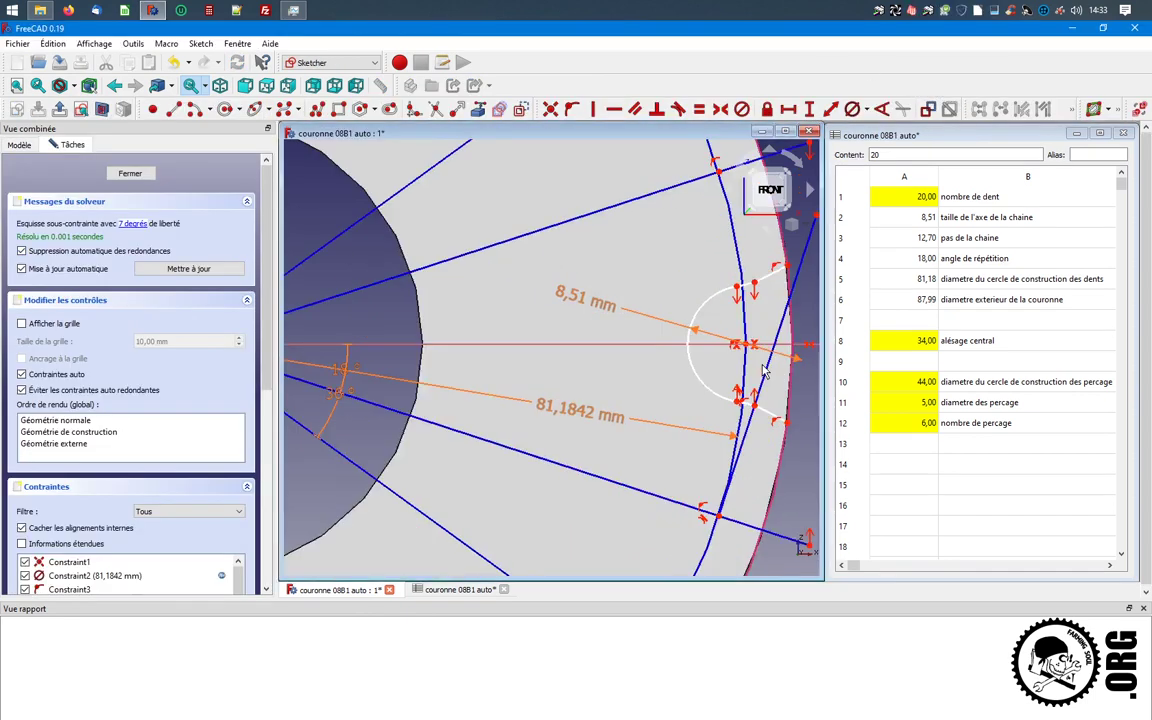
pyautogui.scroll(3, 760, 358)
pyautogui.moveTo(664, 229); pyautogui.dragTo(500, 228, button='middle')
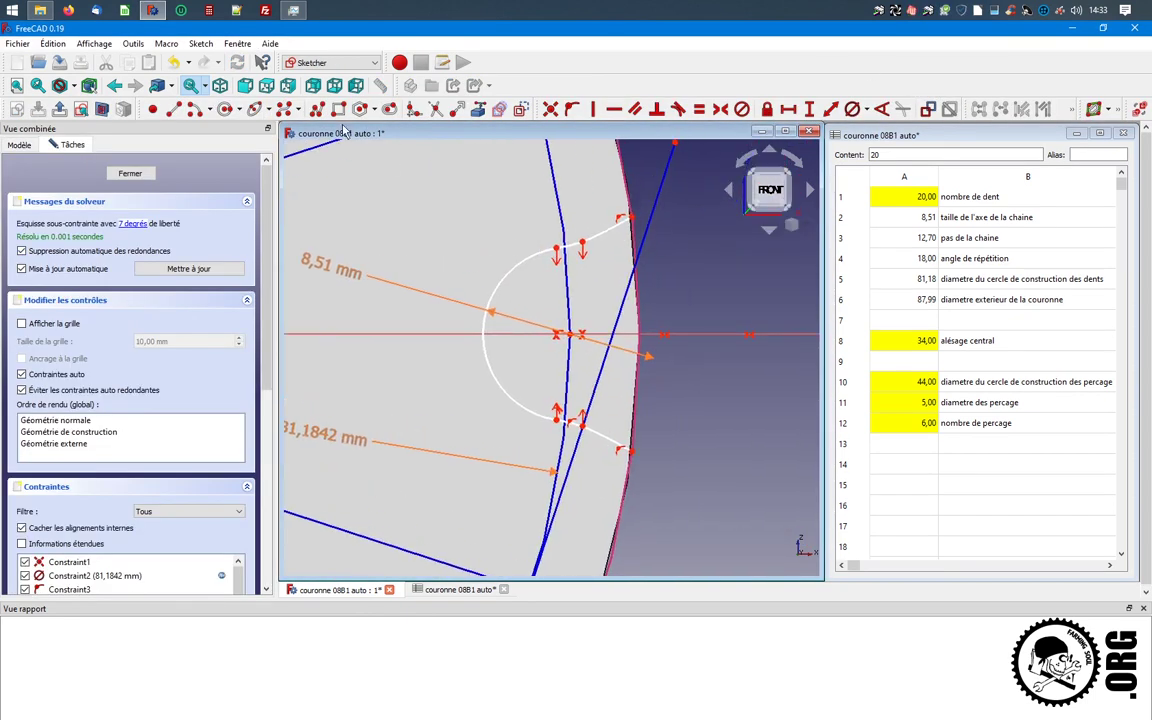
pyautogui.scroll(-5, 405, 228)
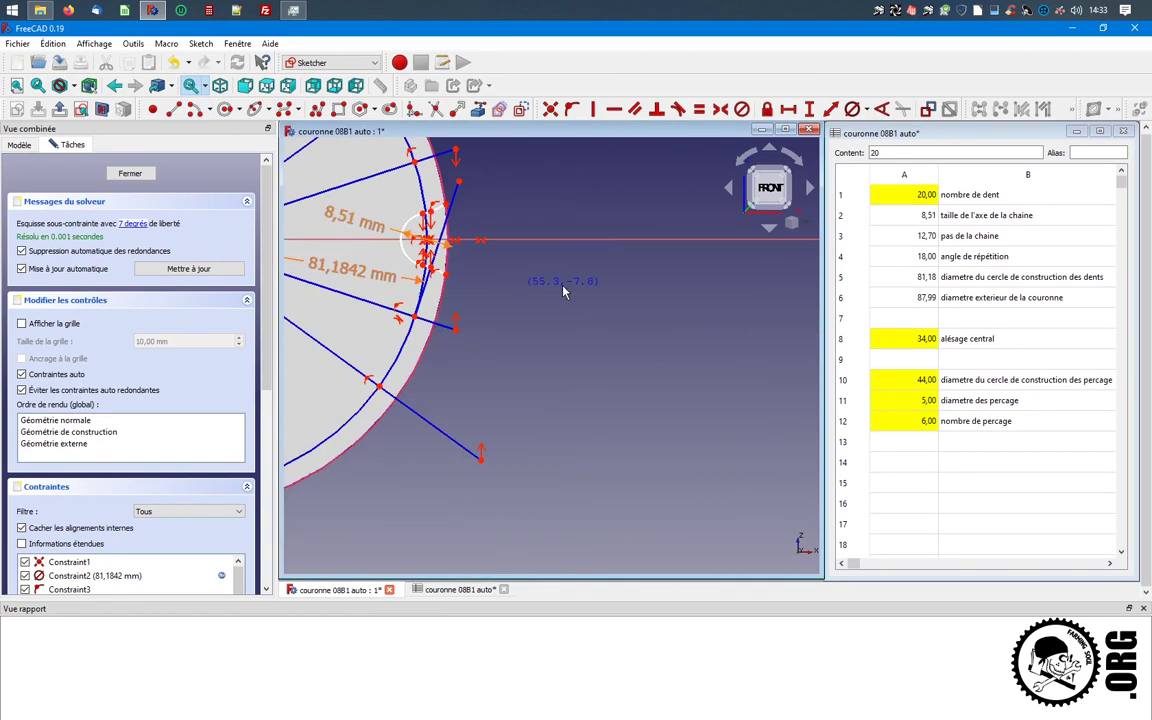
pyautogui.scroll(-2, 385, 278)
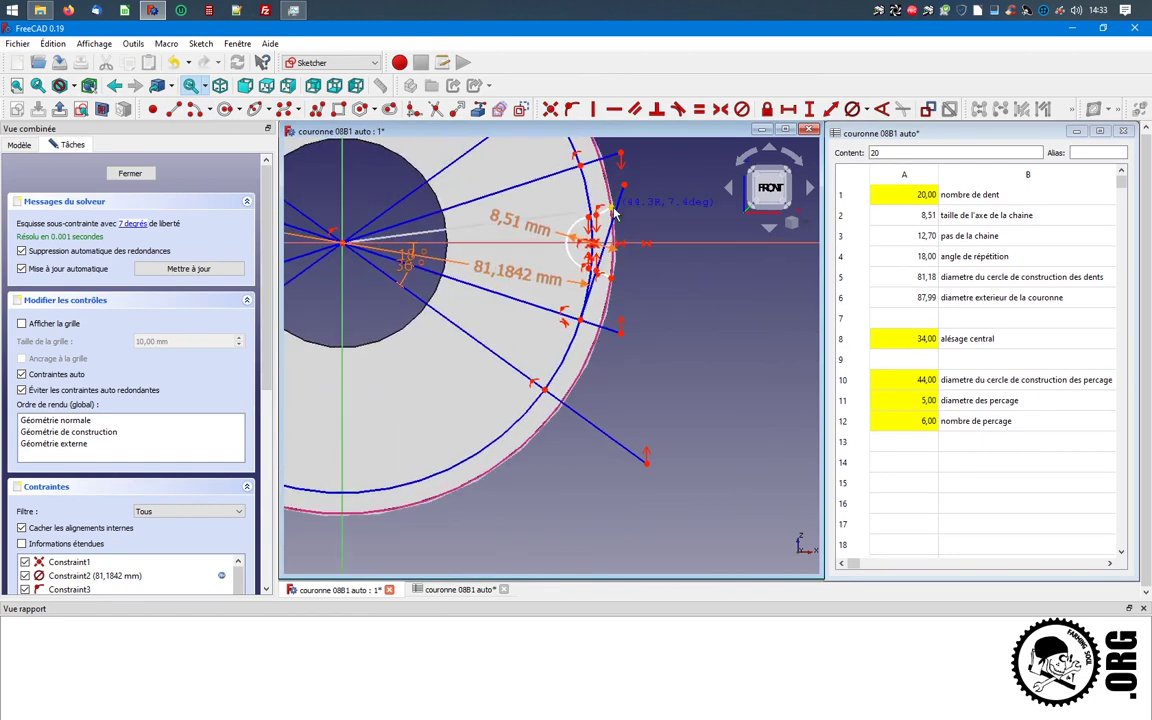
pyautogui.click(611, 279)
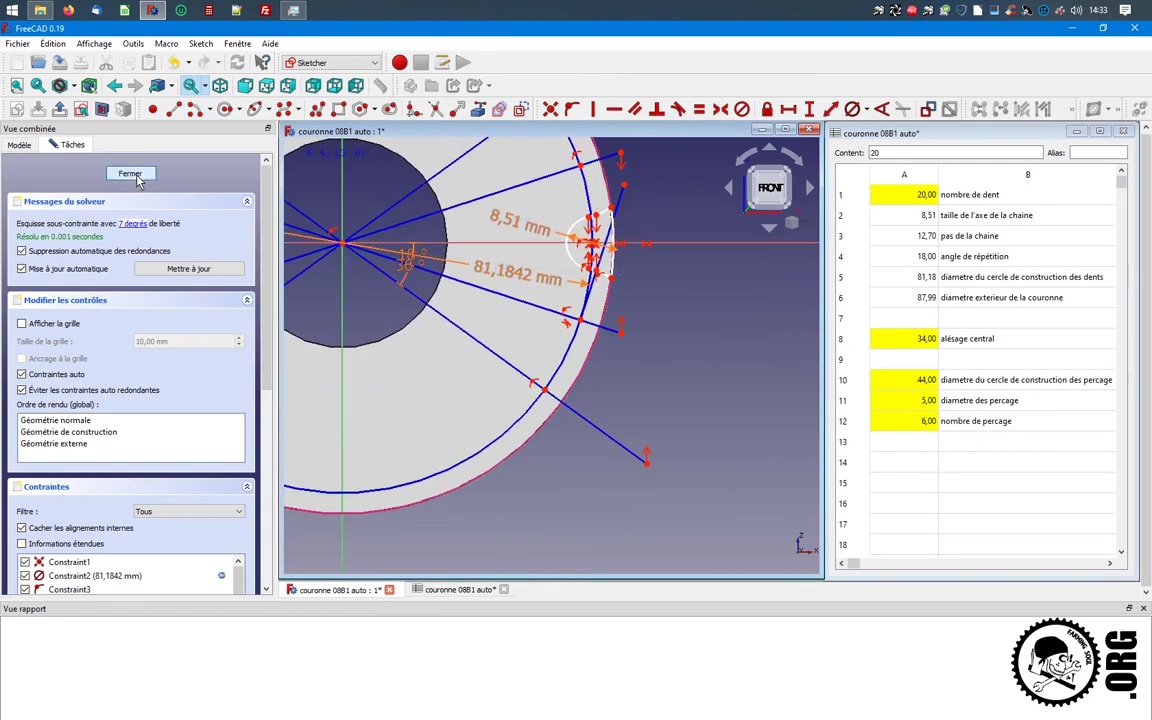
pyautogui.click(135, 177)
# Pocket the tooth-gap sketch with type 'À travers tout'
pyautogui.click(381, 110)
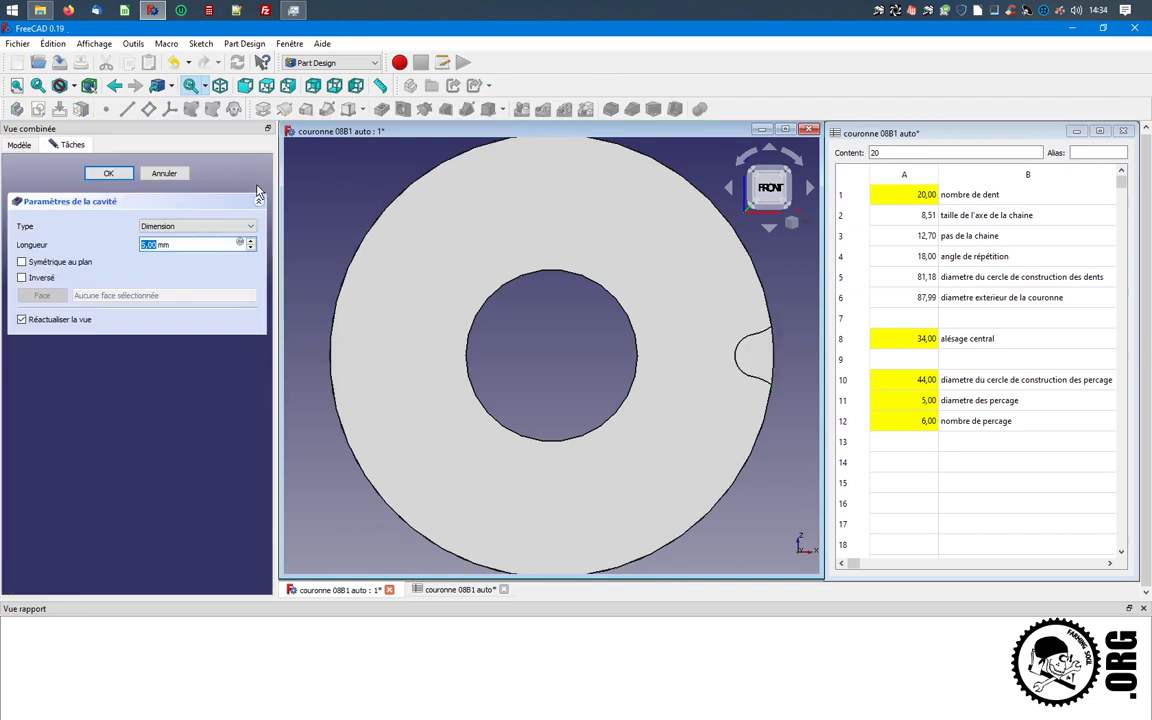
pyautogui.click(197, 226)
pyautogui.click(165, 237)
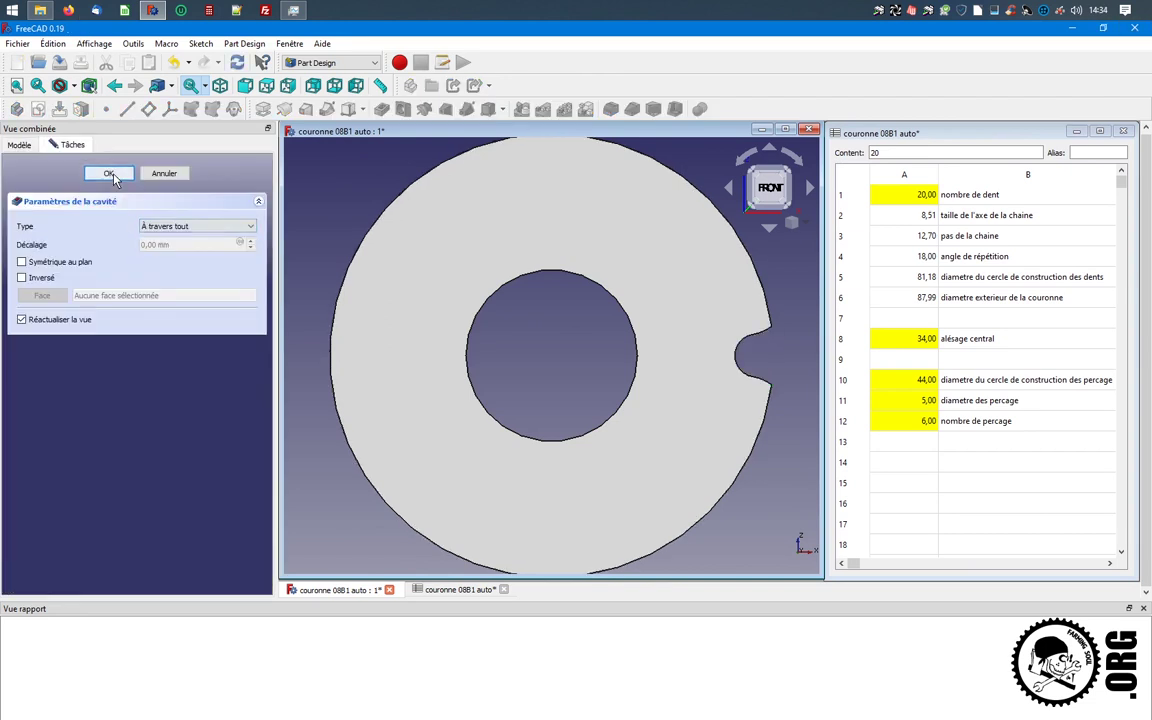
pyautogui.click(110, 174)
# Polar-pattern the Pocket with occurrences set to the formula variable.A1 (20 teeth)
pyautogui.click(75, 253)
pyautogui.click(565, 110)
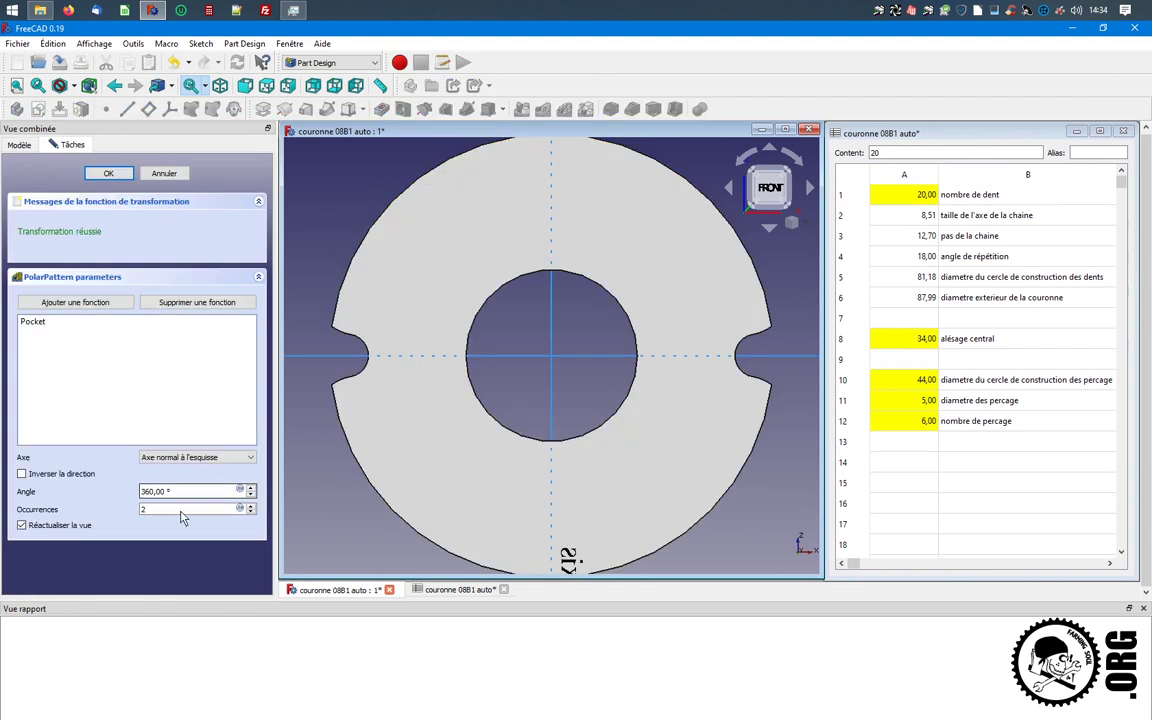
pyautogui.click(240, 508)
pyautogui.write('va')
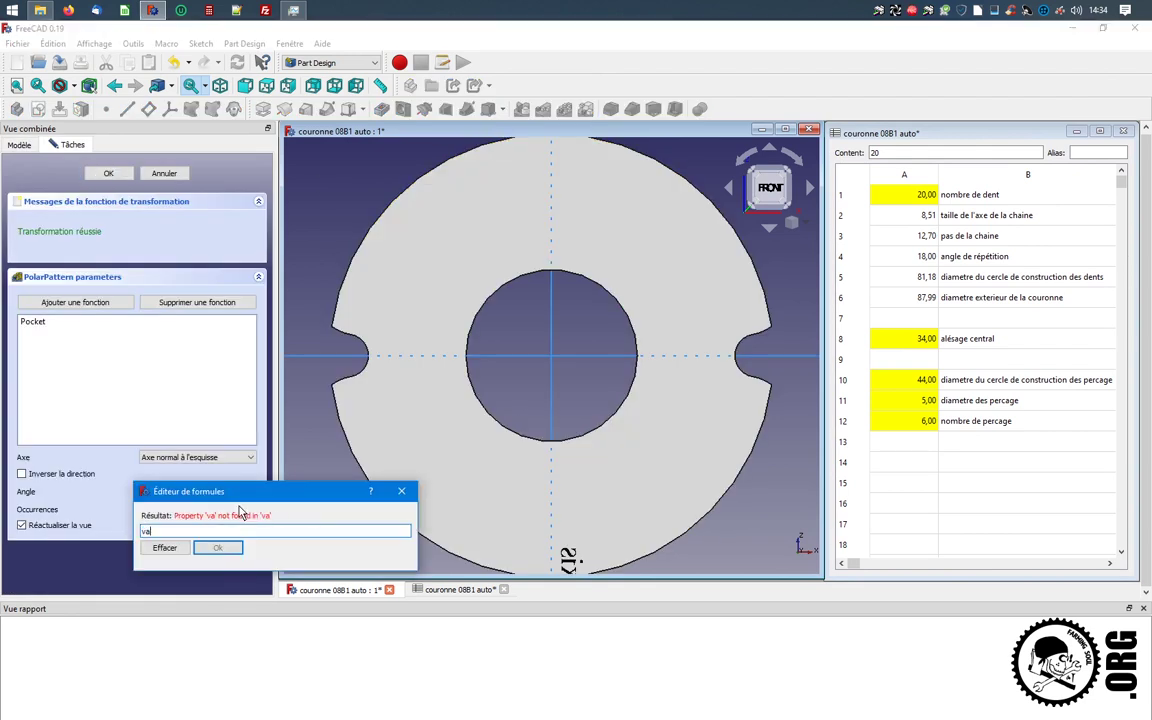
pyautogui.write('riable.A')
pyautogui.write('1')
pyautogui.press('Return')
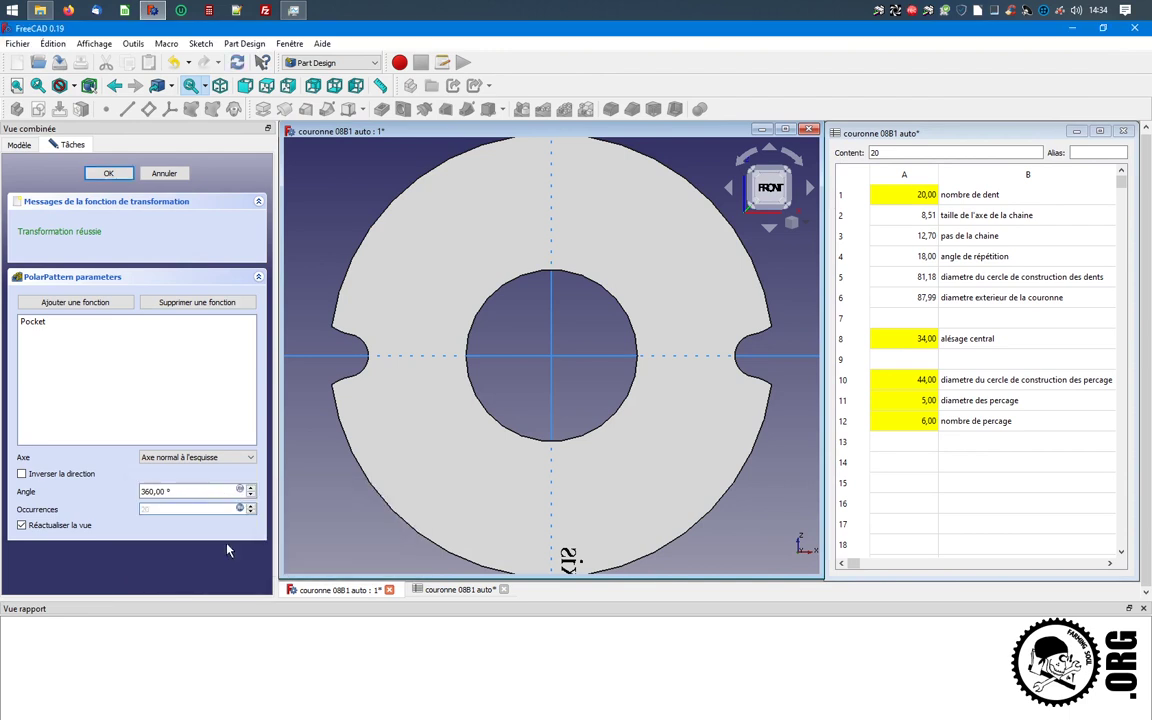
# Confirm the polar pattern and sketch a small circle on the gear's front face
pyautogui.click(110, 175)
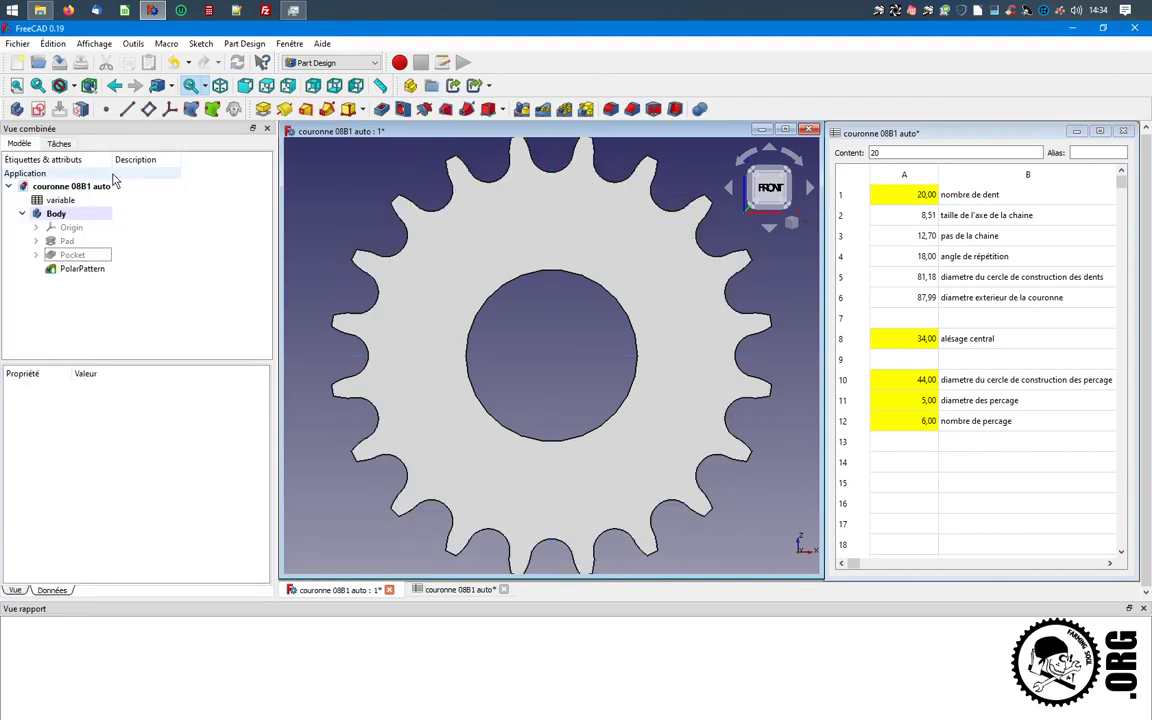
pyautogui.click(435, 361)
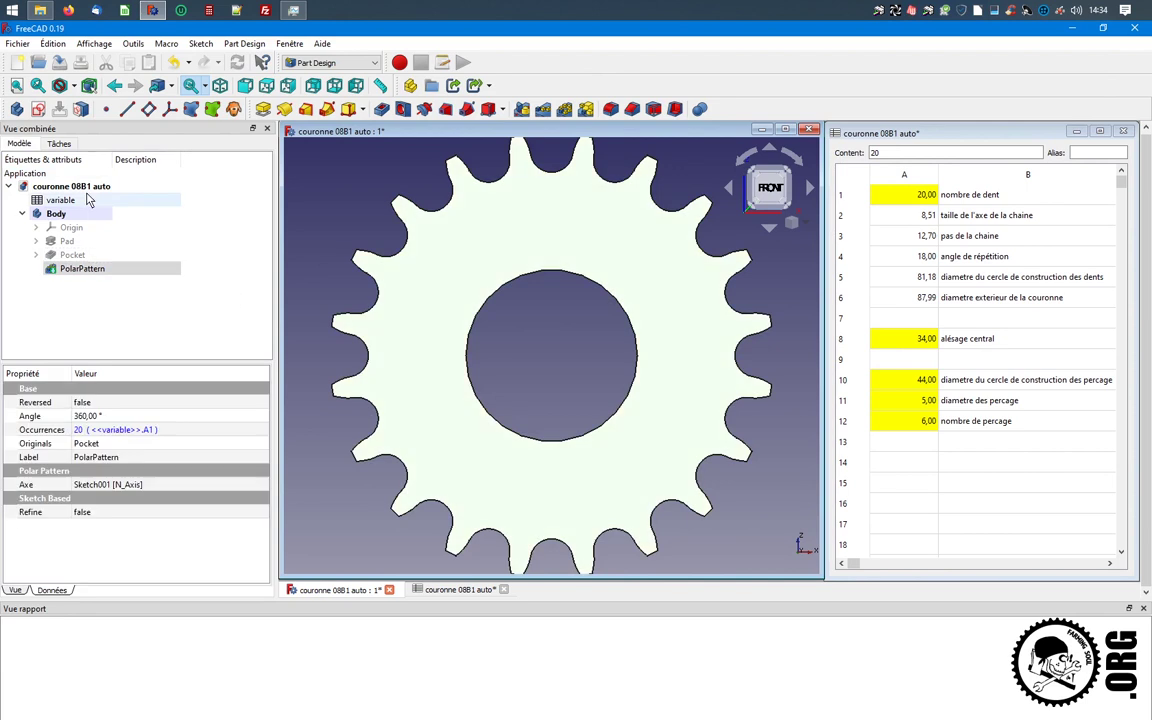
pyautogui.click(38, 108)
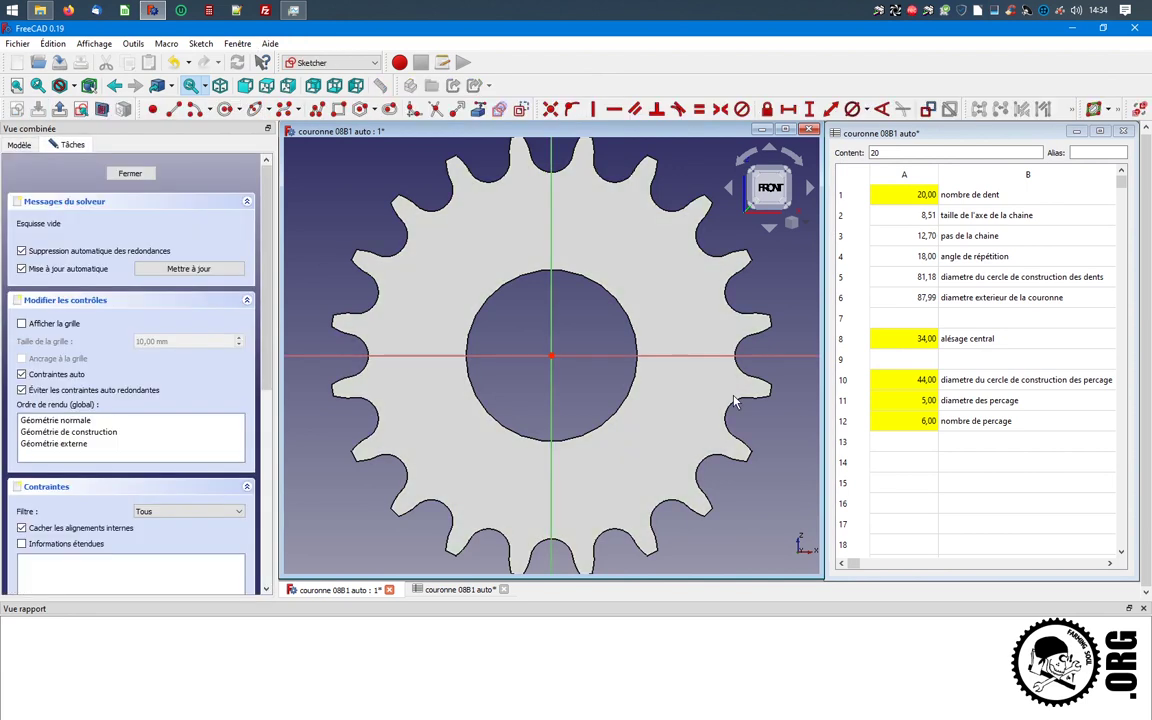
pyautogui.click(225, 108)
pyautogui.click(444, 246)
pyautogui.click(452, 246)
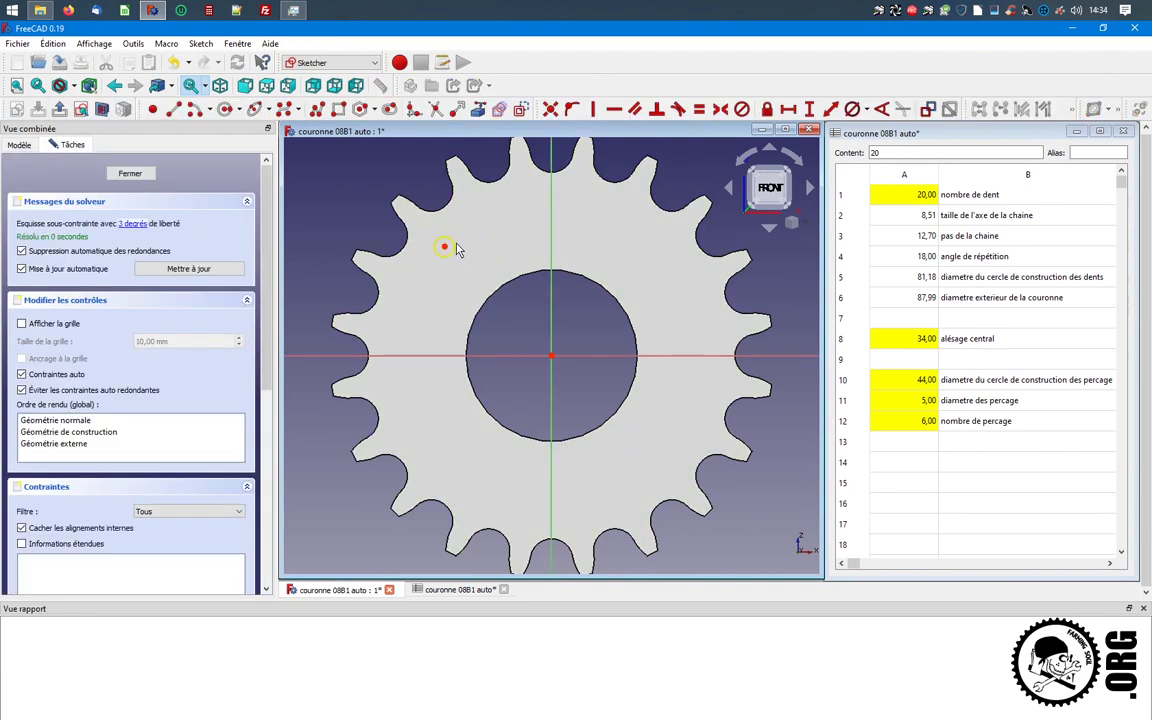
# Constrain the small circle's diameter to the spreadsheet formula variable.A11
pyautogui.click(437, 241)
pyautogui.click(851, 108)
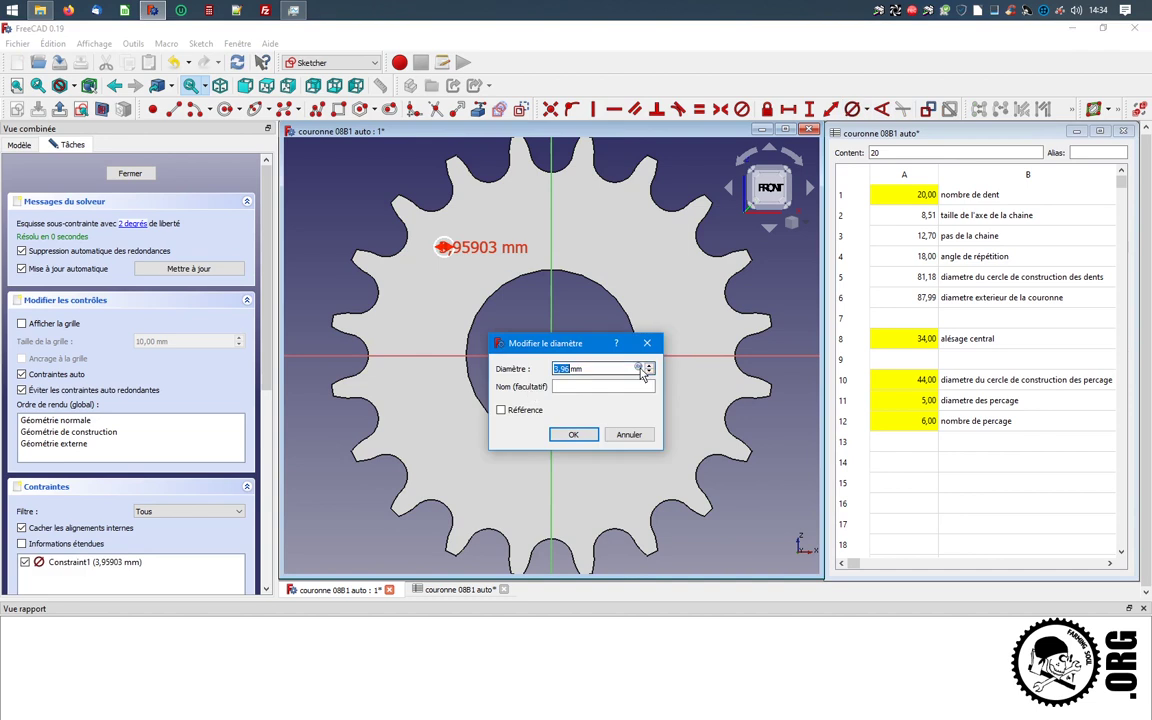
pyautogui.press('=')
pyautogui.write('variable.')
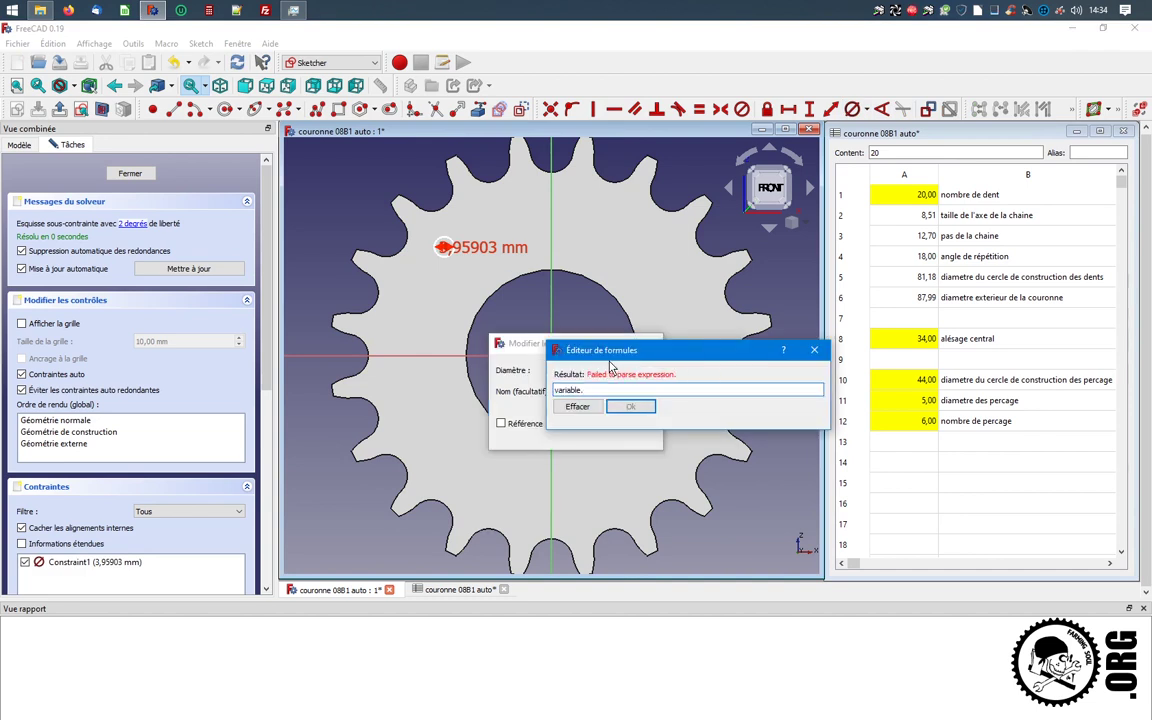
pyautogui.write('A11')
pyautogui.press('Return')
pyautogui.press('Return')
pyautogui.press('Return')
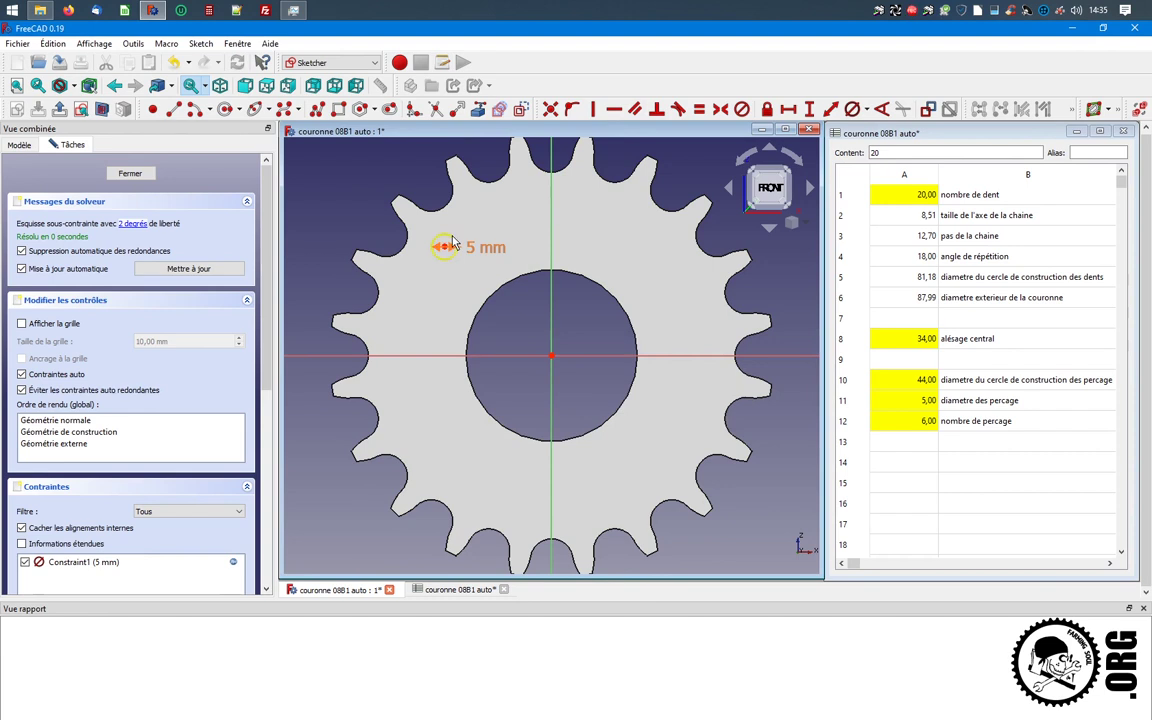
# Put the hole centre on the horizontal axis, 22 mm out via a spreadsheet formula, and close the sketch
pyautogui.moveTo(444, 247); pyautogui.dragTo(686, 316)
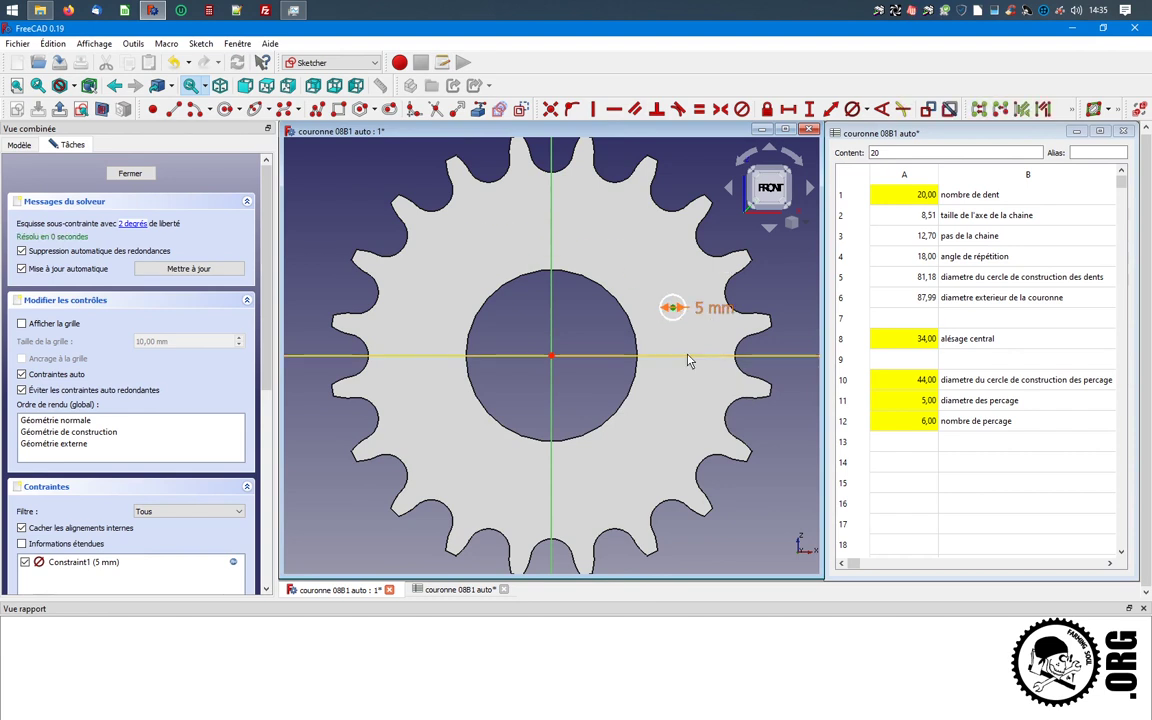
pyautogui.click(618, 355)
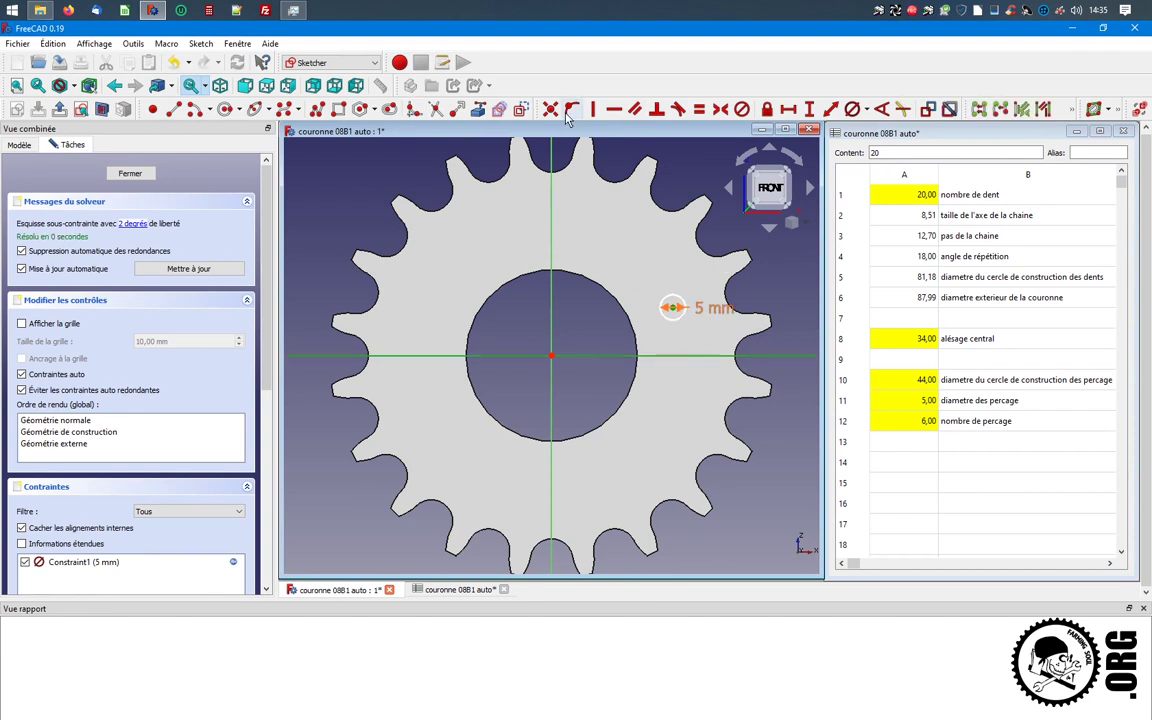
pyautogui.click(571, 109)
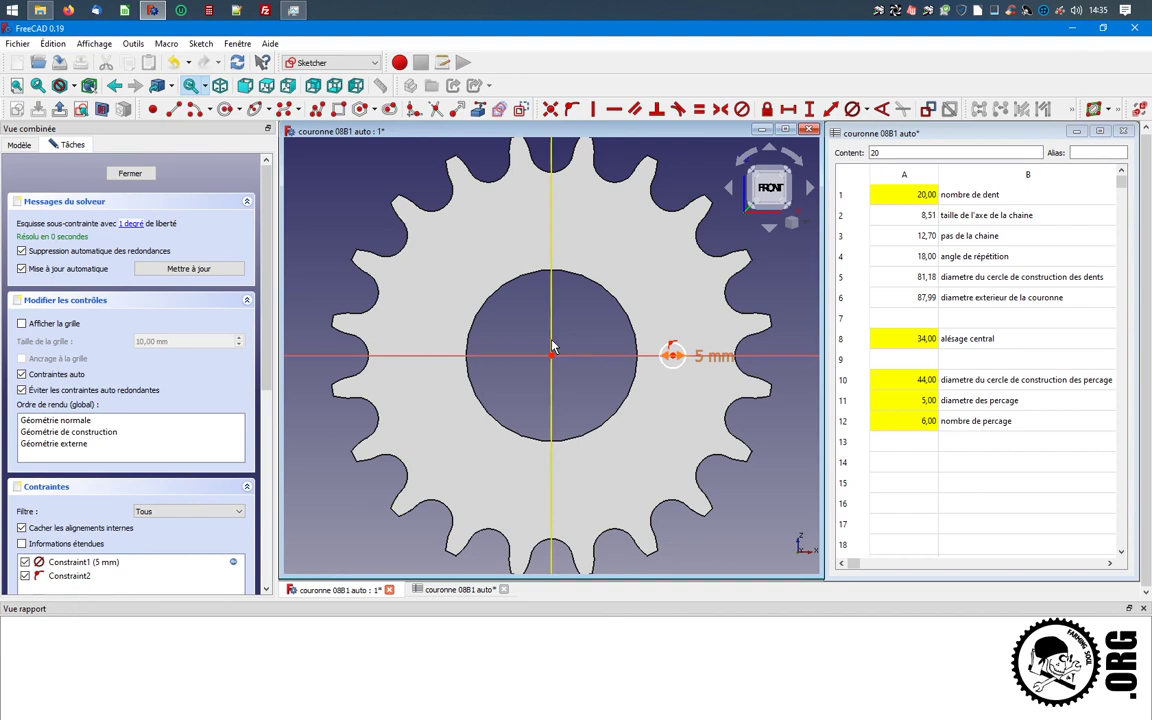
pyautogui.click(674, 357)
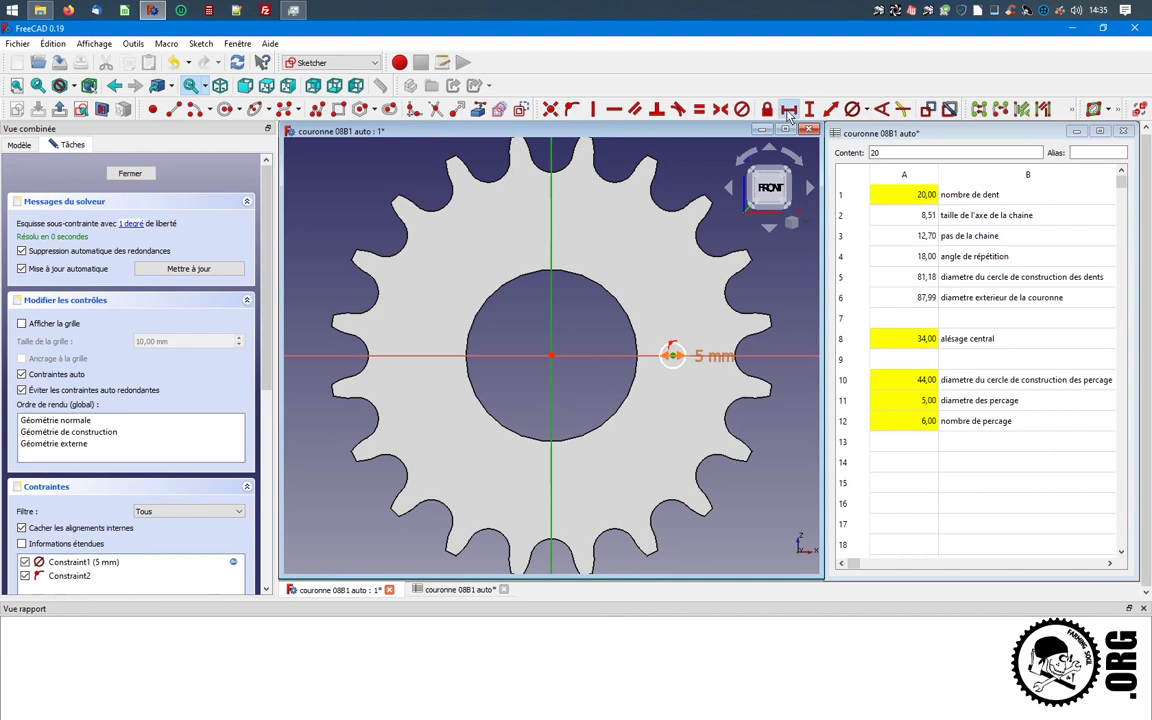
pyautogui.press('l')
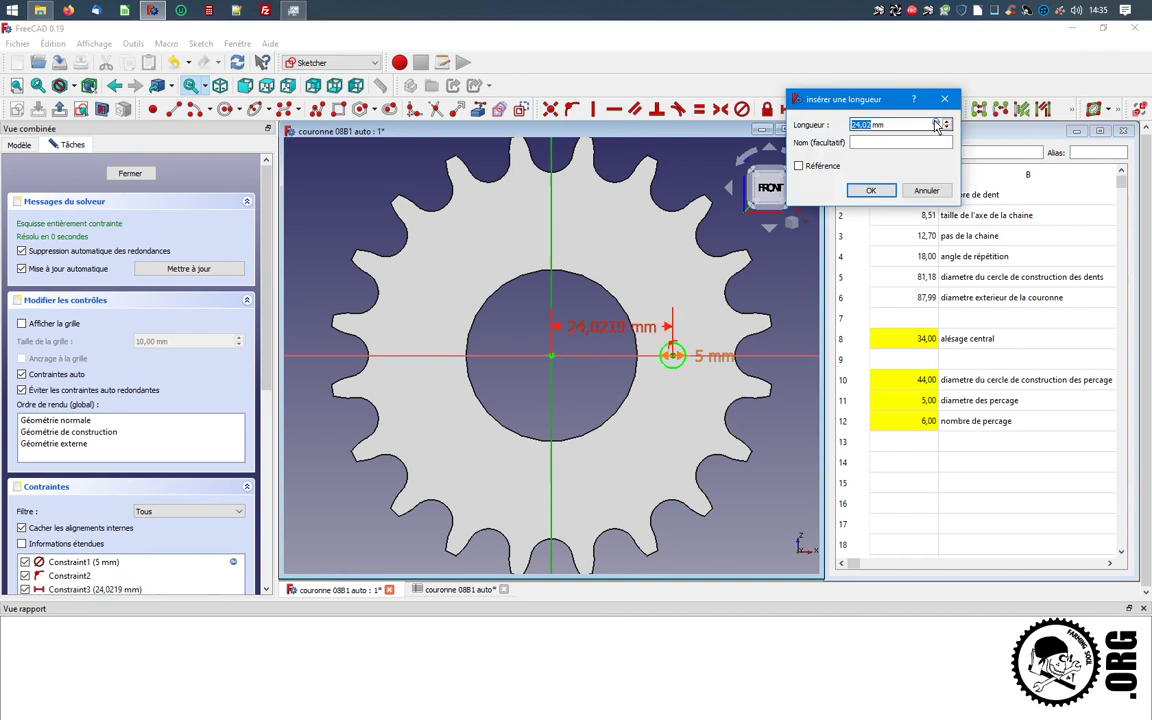
pyautogui.click(937, 124)
pyautogui.write('variable')
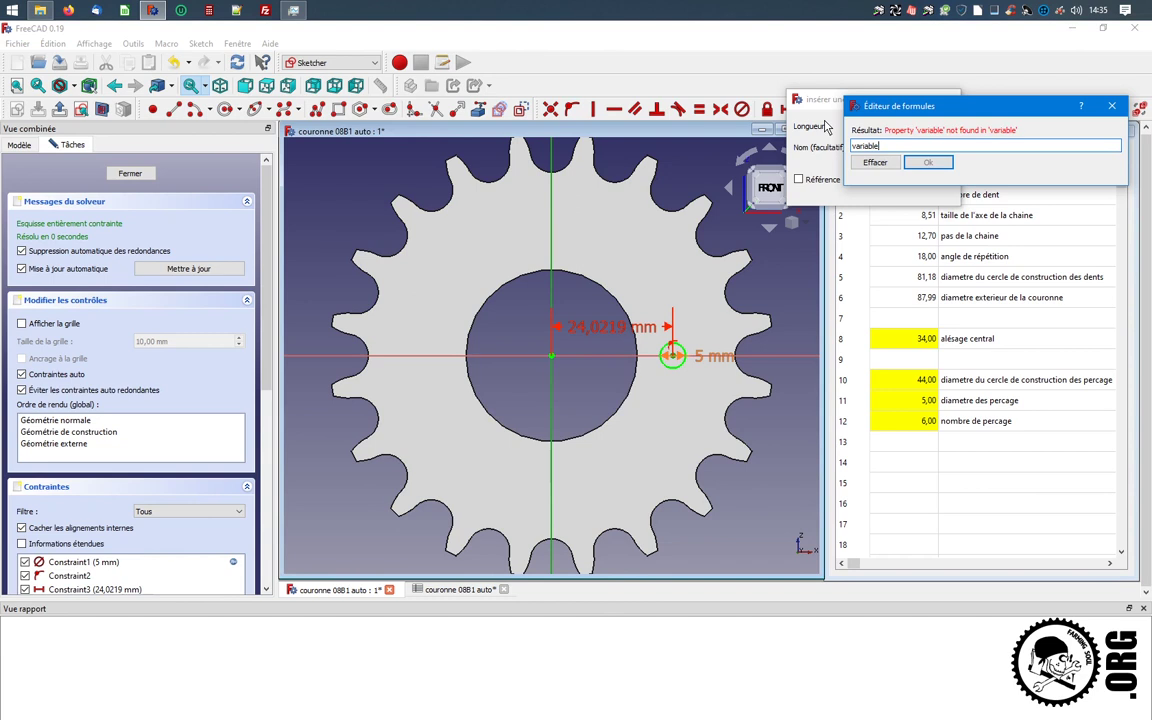
pyautogui.write('.A10/')
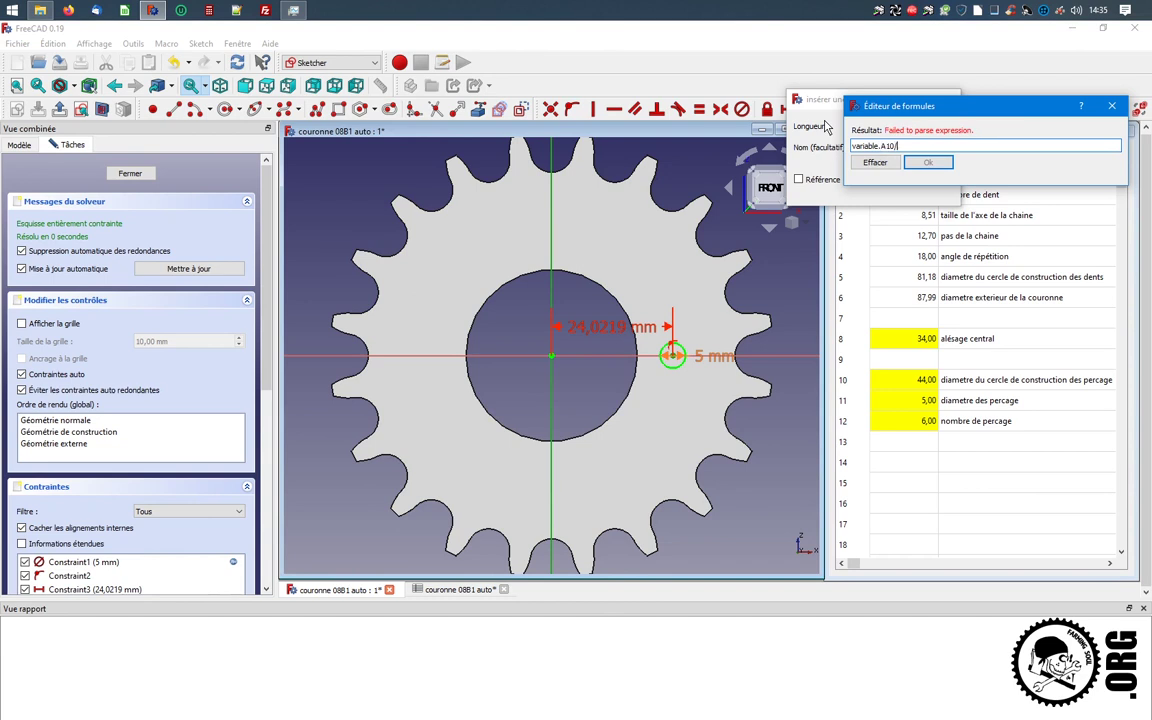
pyautogui.press('Return')
pyautogui.press('Return')
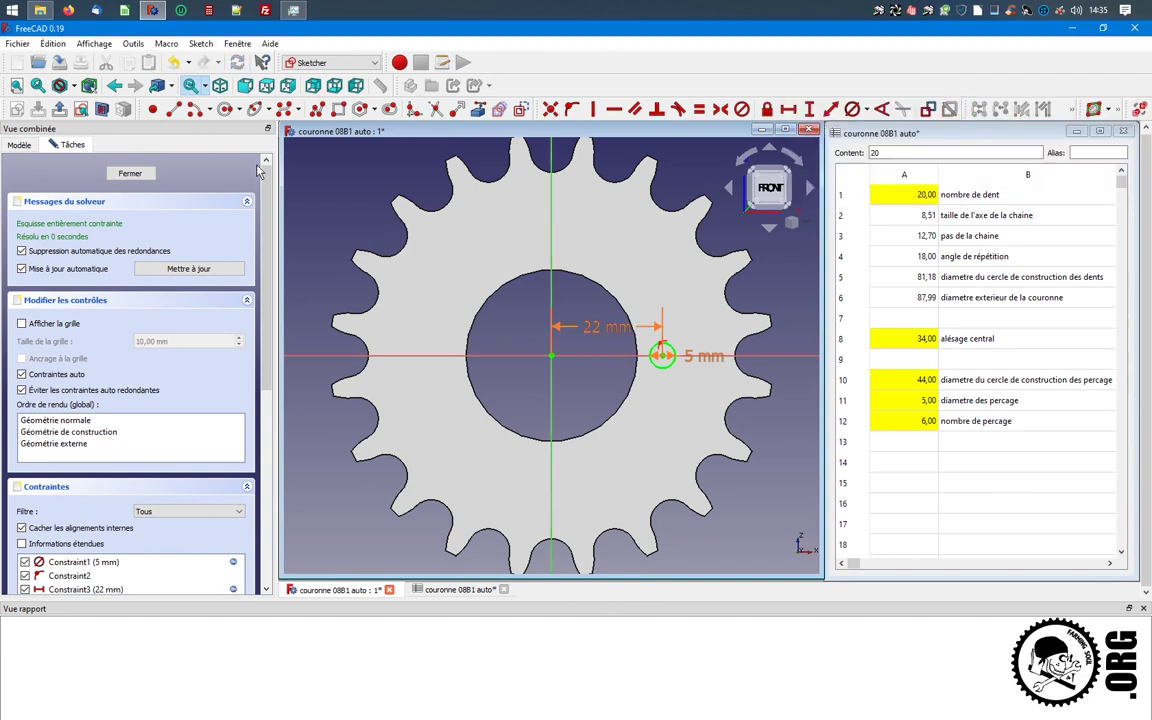
pyautogui.click(130, 173)
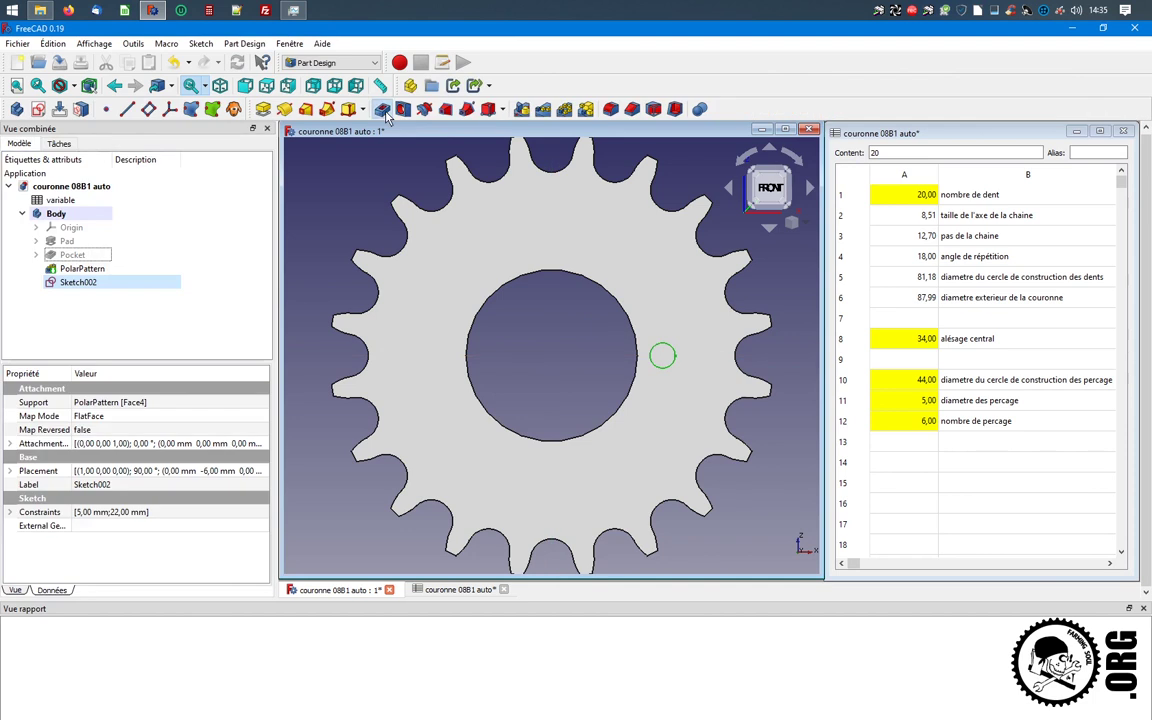
# Pocket the hole sketch through the whole part with 'À travers tout'
pyautogui.click(383, 110)
pyautogui.click(197, 226)
pyautogui.click(165, 246)
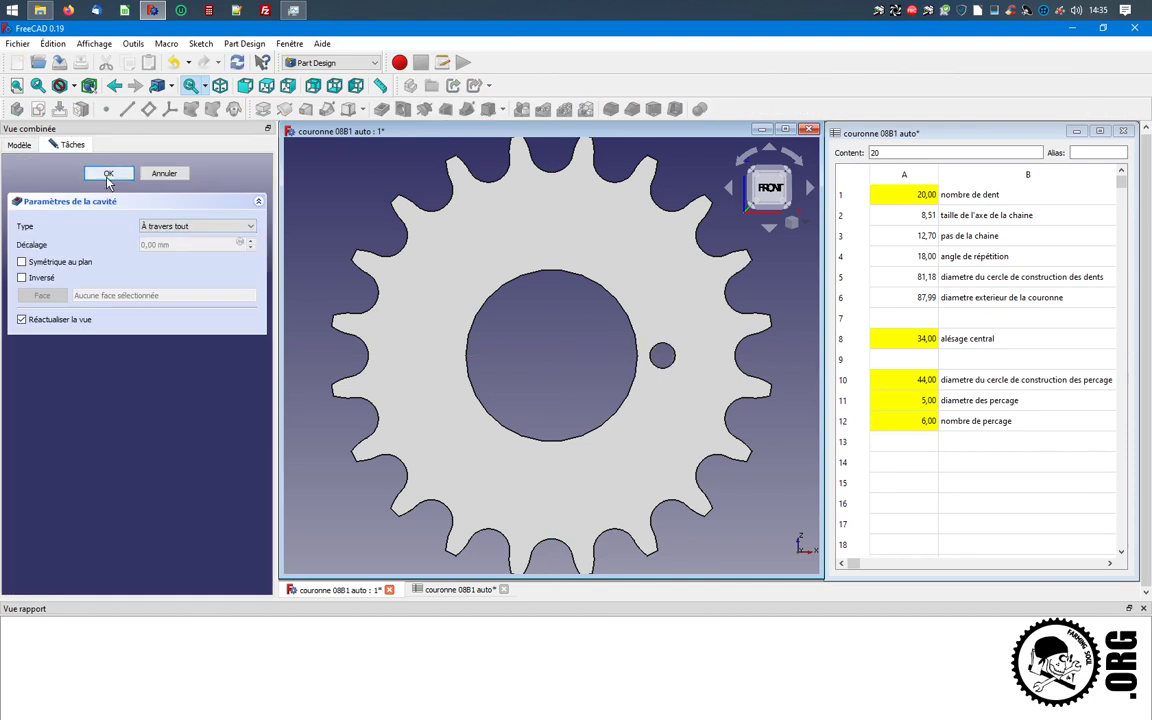
pyautogui.click(104, 173)
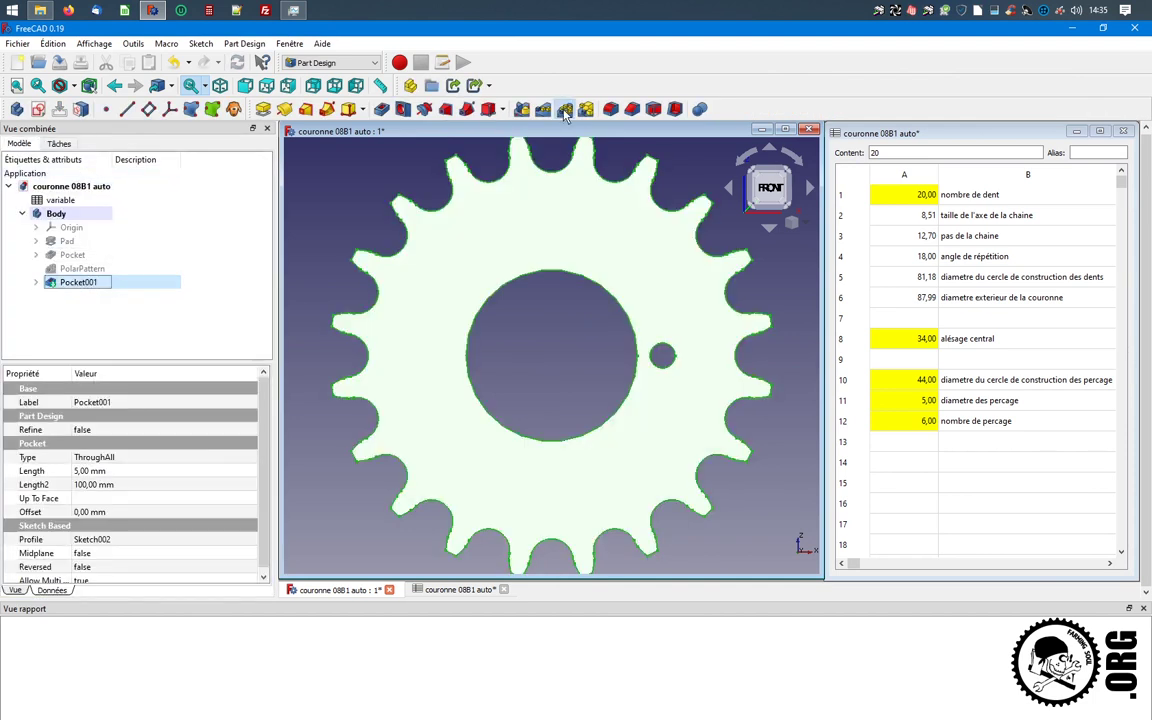
# Polar-pattern the hole pocket with occurrences bound to variable.A12 (six), then save
pyautogui.click(565, 110)
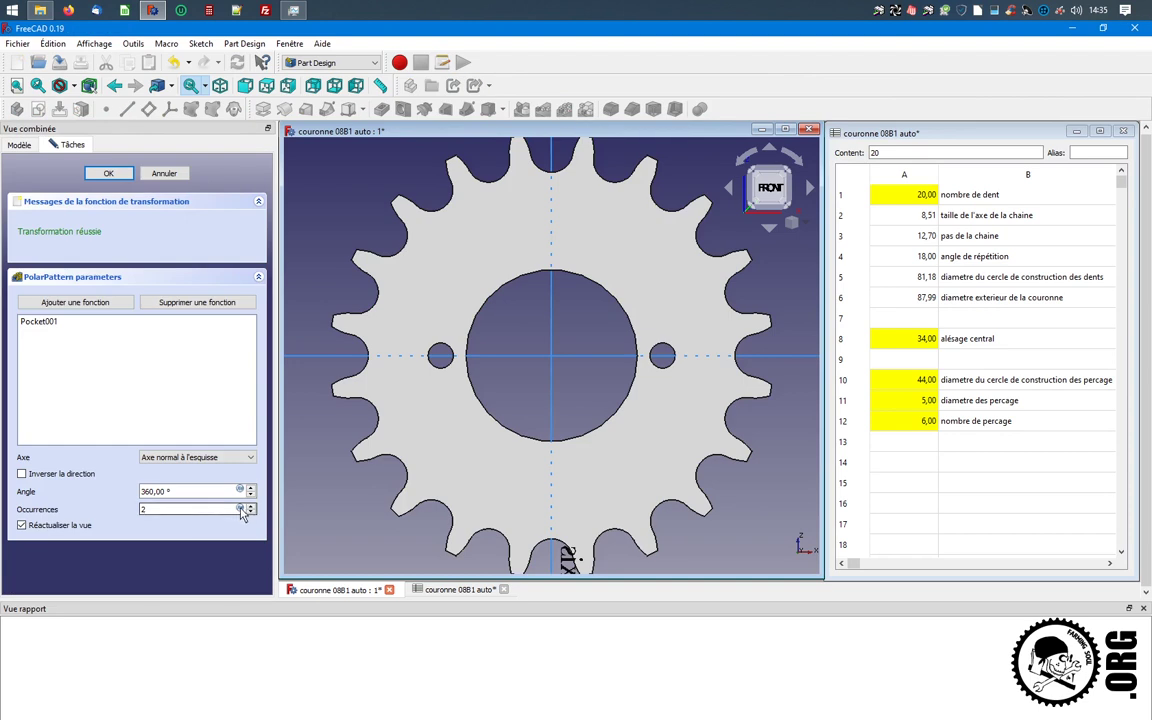
pyautogui.press('=')
pyautogui.write('varia')
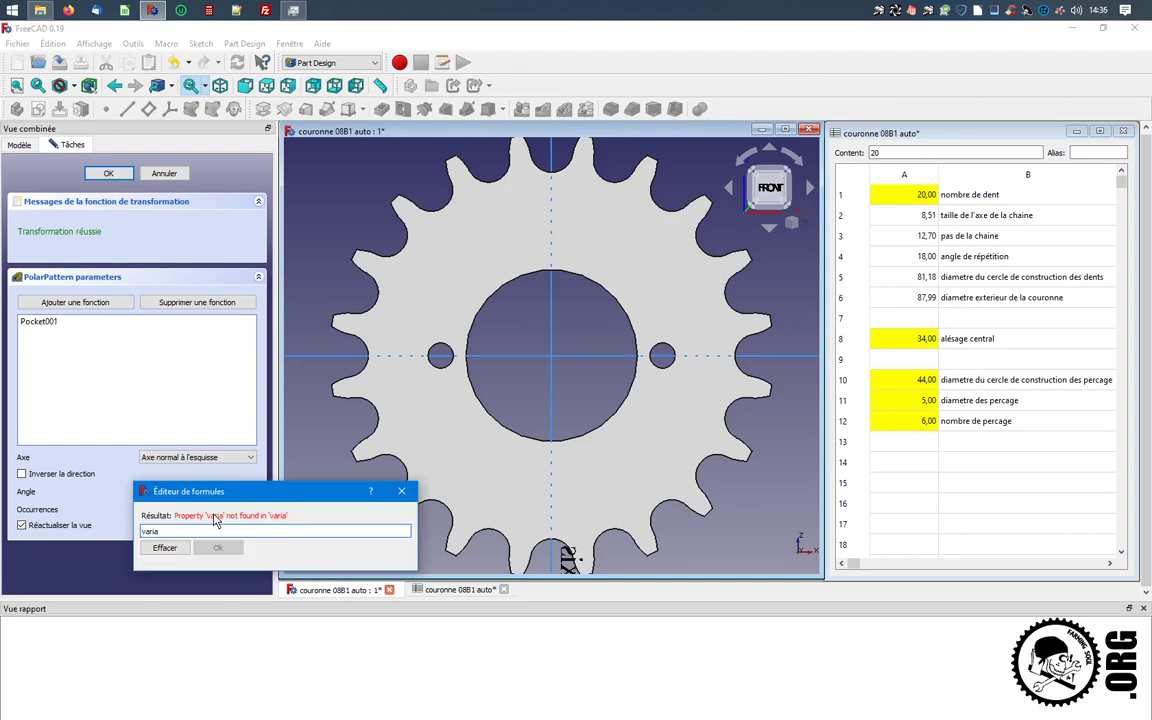
pyautogui.write('ble.')
pyautogui.write('A12')
pyautogui.press('Return')
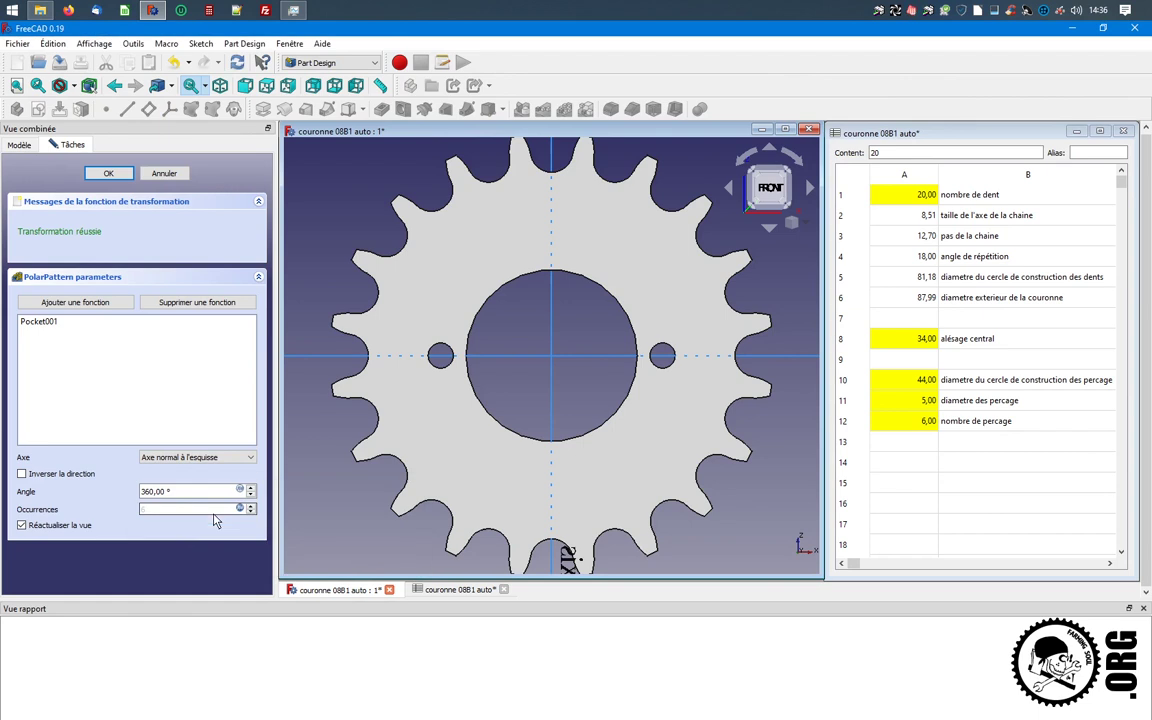
pyautogui.click(109, 174)
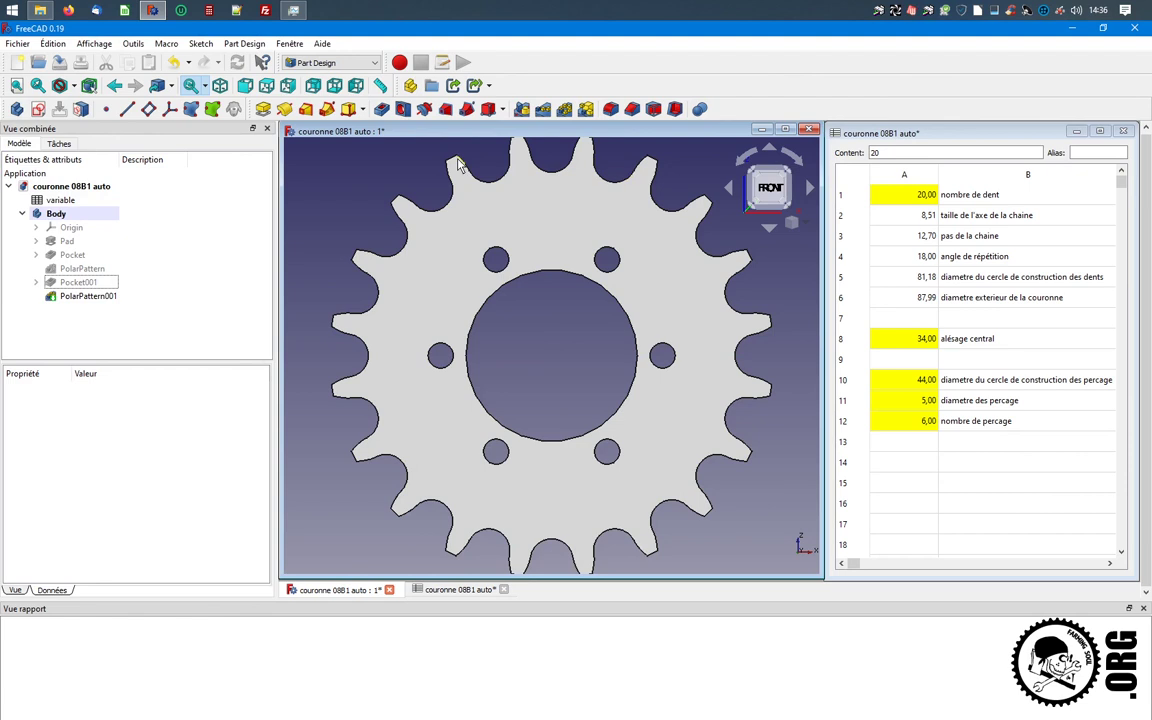
pyautogui.click(60, 63)
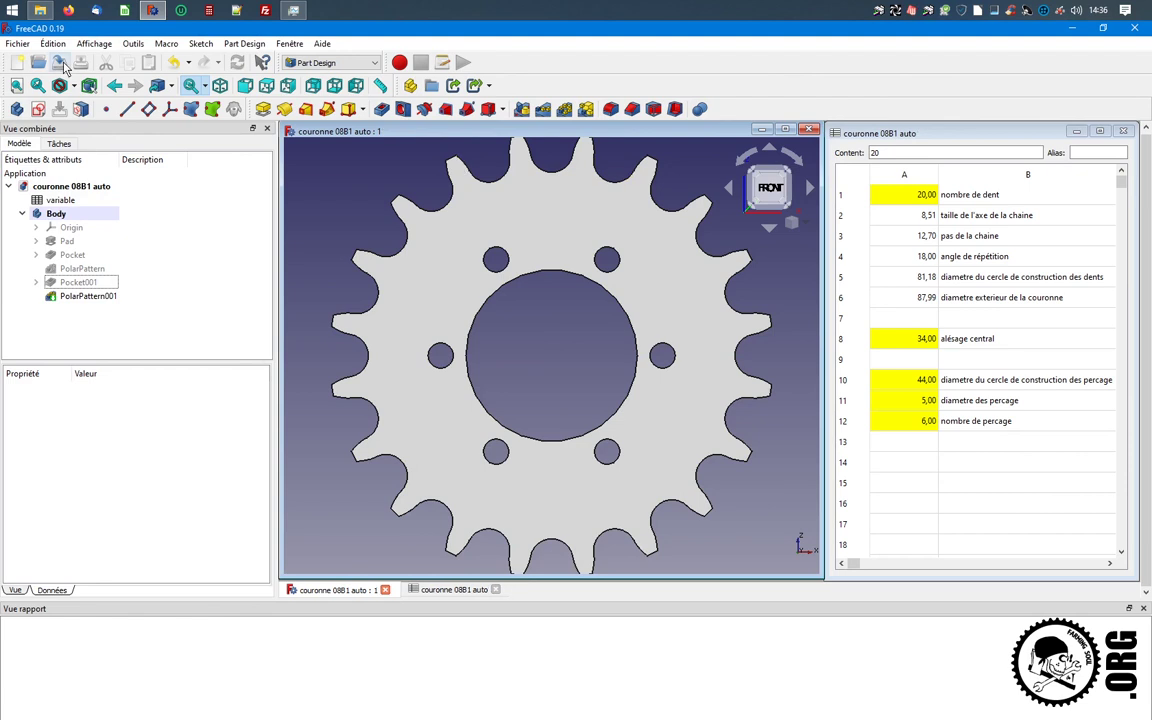
# In the spreadsheet, set hole count A12 to 4 and hole diameter A11 to 3
pyautogui.click(929, 262)
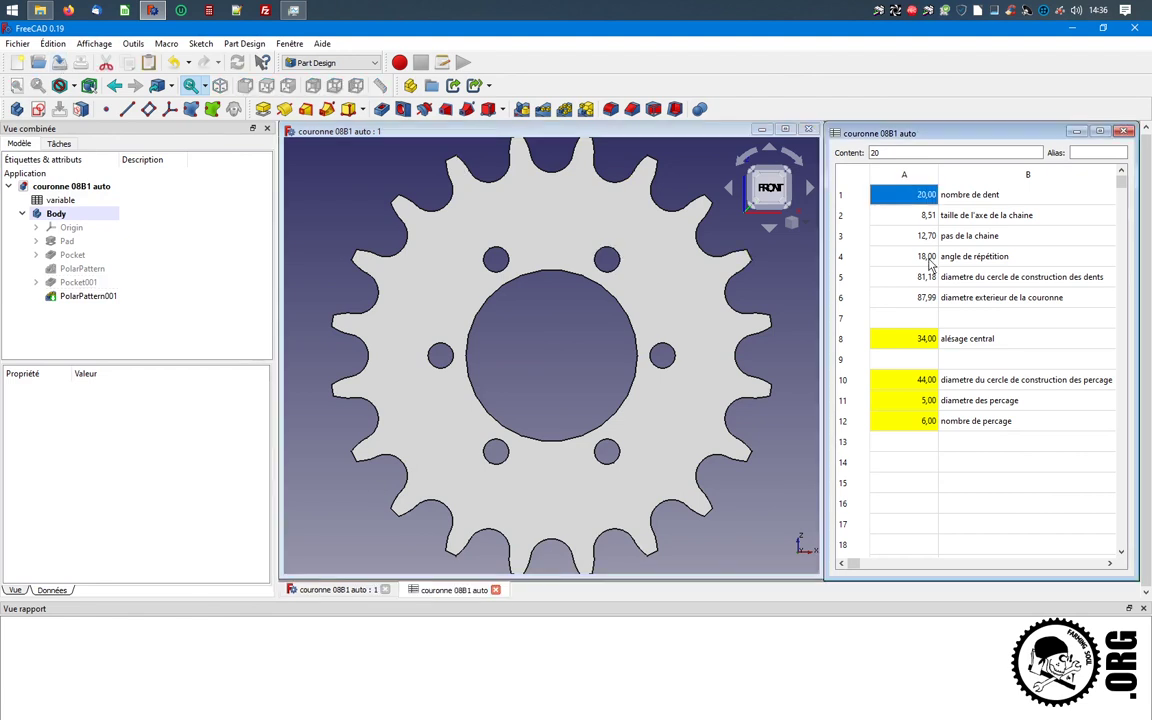
pyautogui.click(900, 422)
pyautogui.write('4')
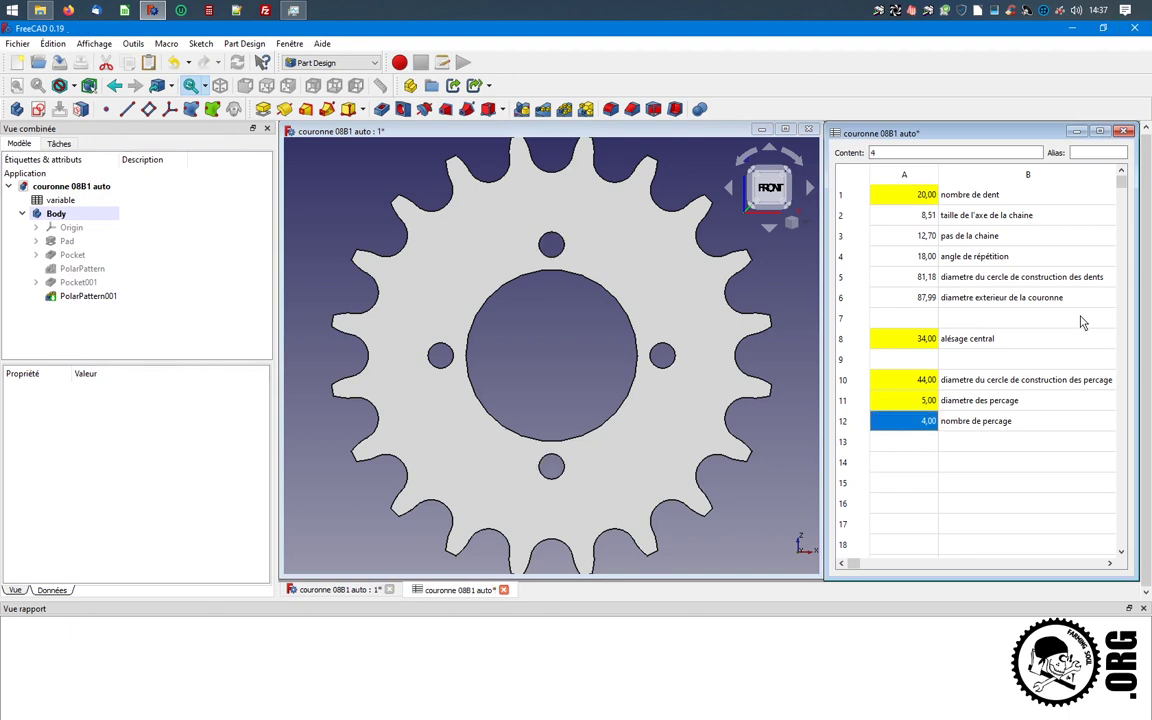
pyautogui.press('Up')
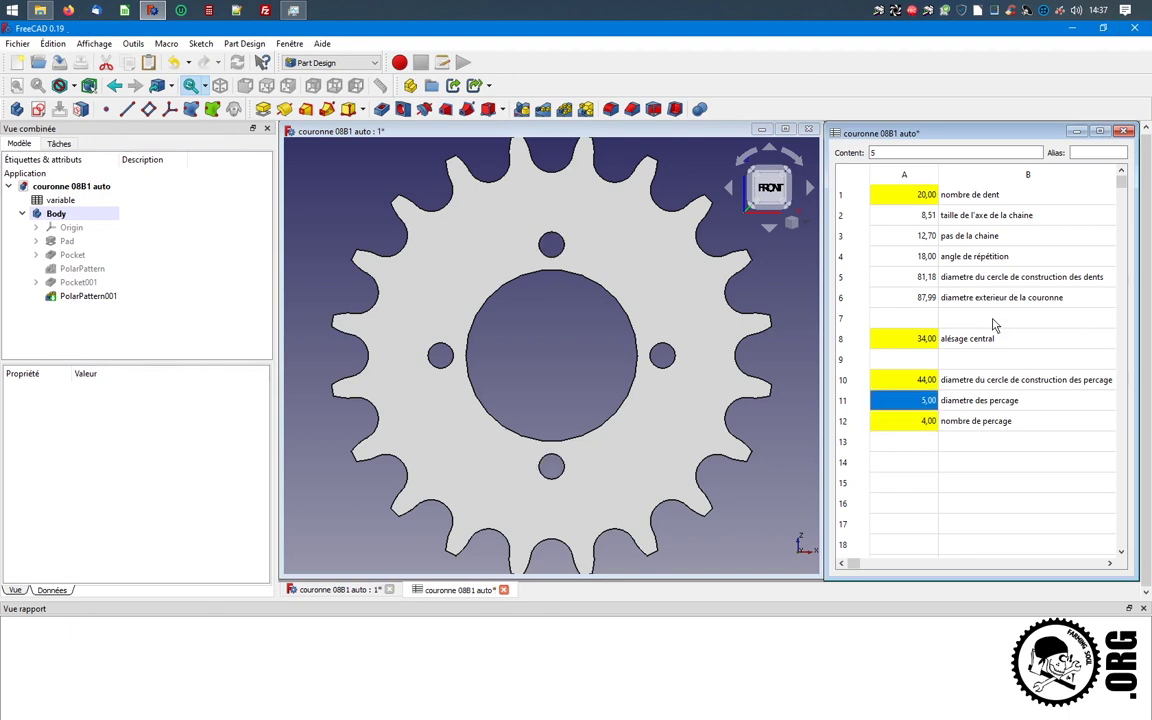
pyautogui.write('3')
pyautogui.press('Return')
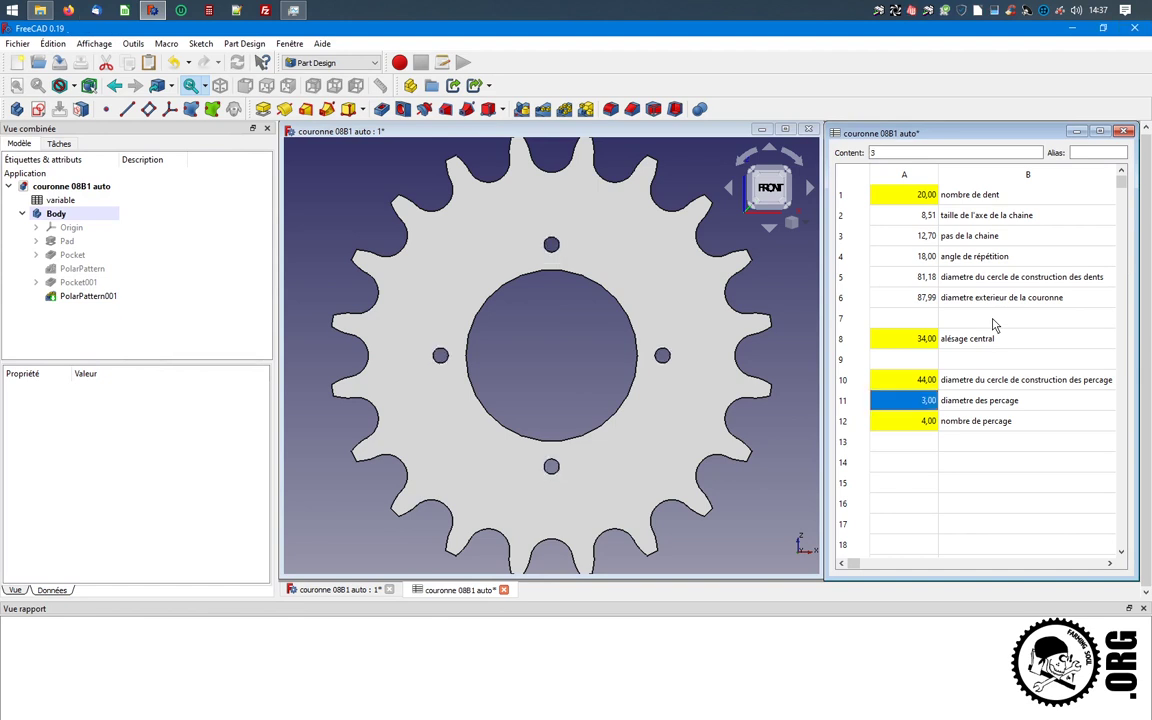
# Set the bore A8 to 20, with interim values 62 and 30 for A10 and 10 teeth
pyautogui.press('Up')
pyautogui.write('62')
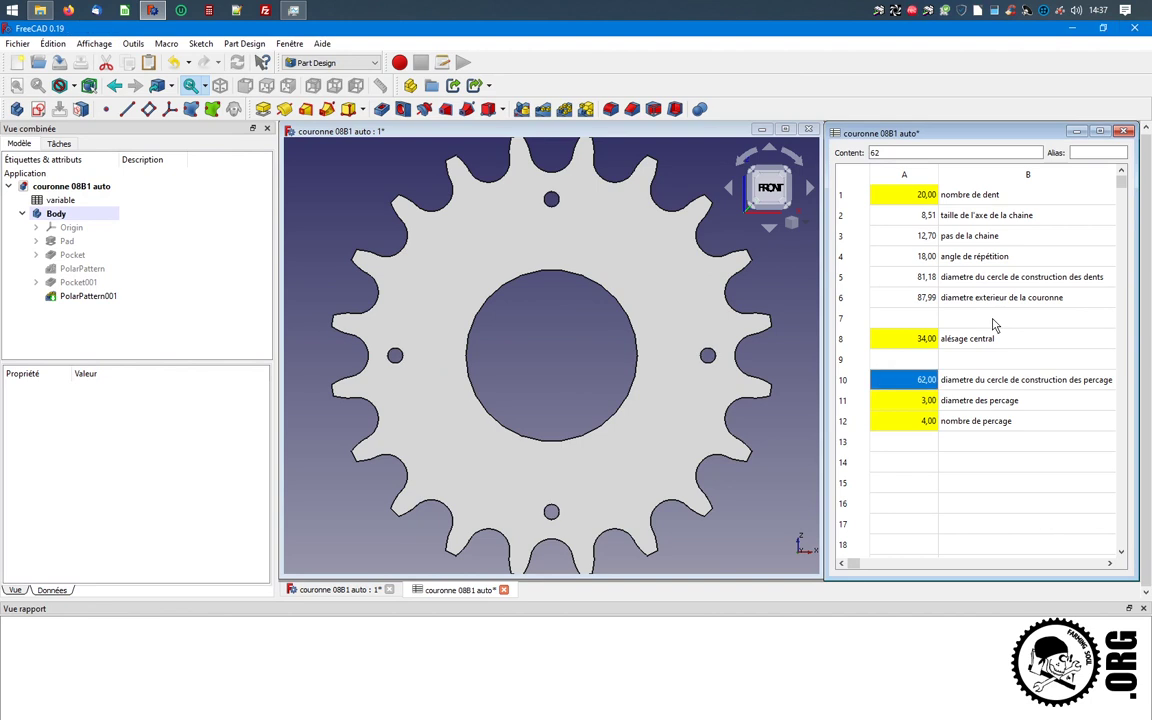
pyautogui.click(905, 338)
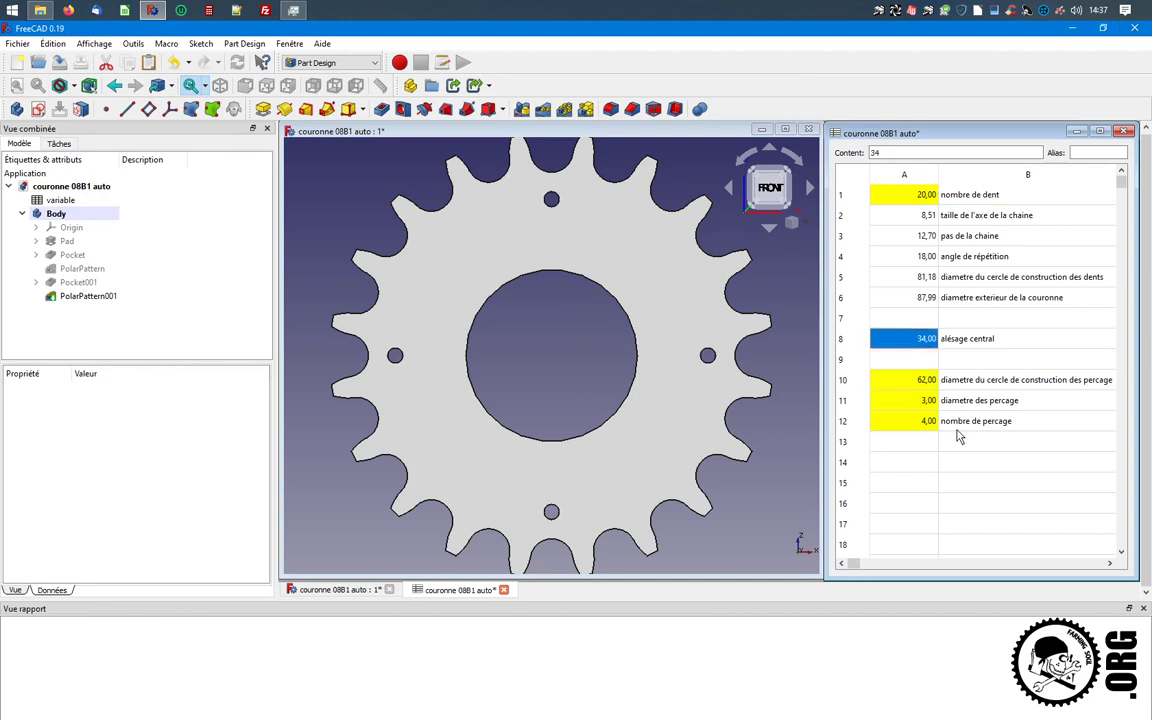
pyautogui.write('20')
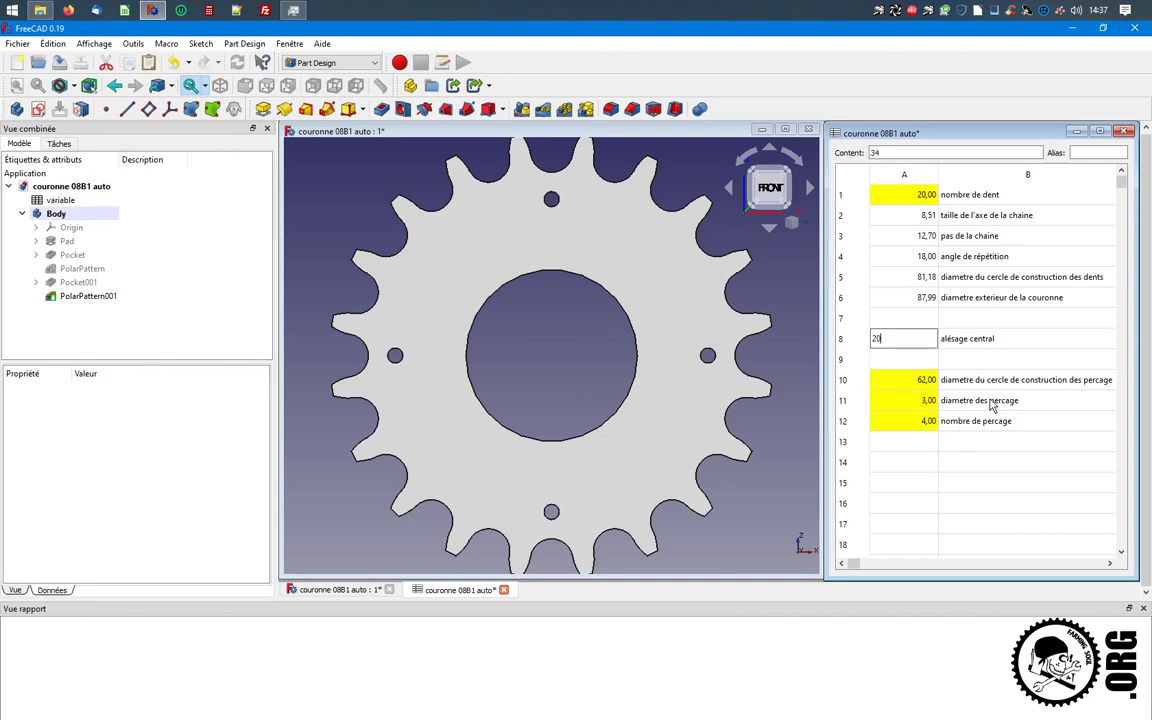
pyautogui.click(908, 381)
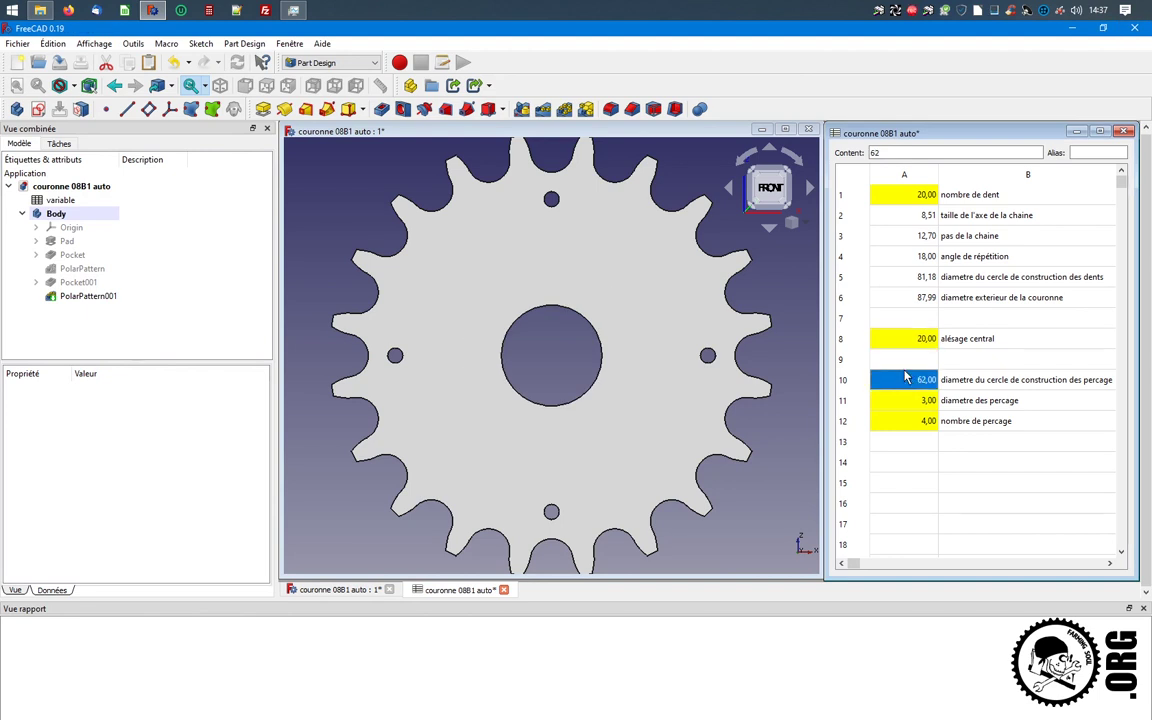
pyautogui.write('30')
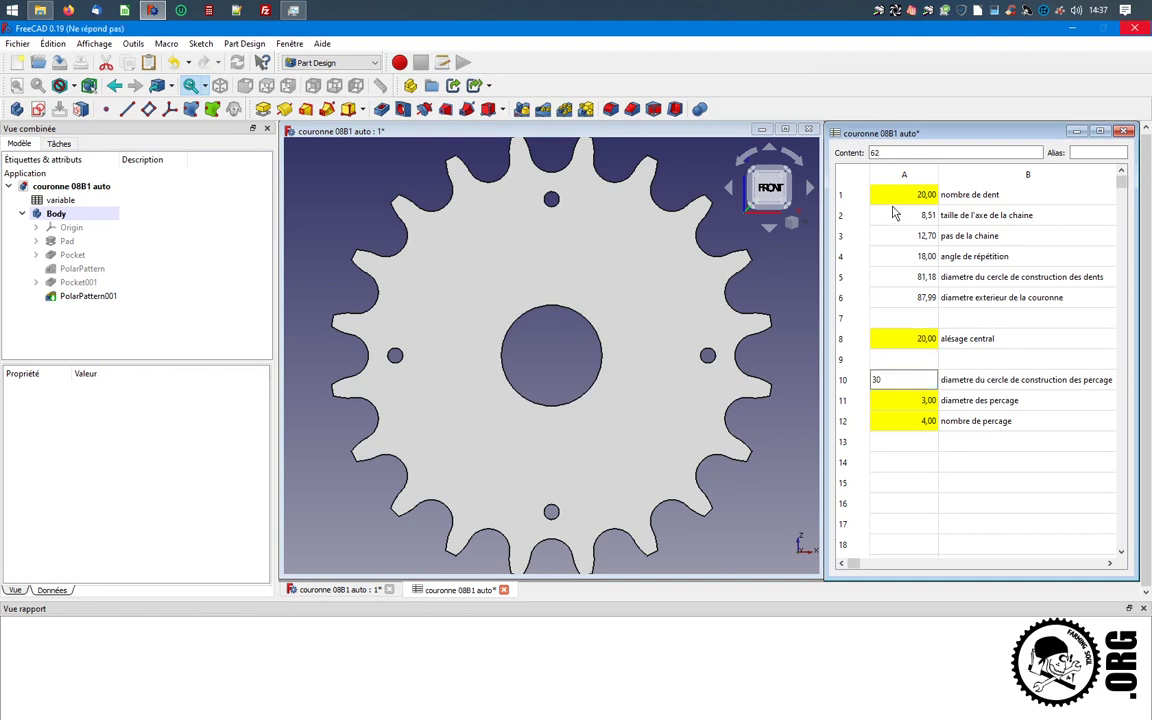
pyautogui.click(895, 200)
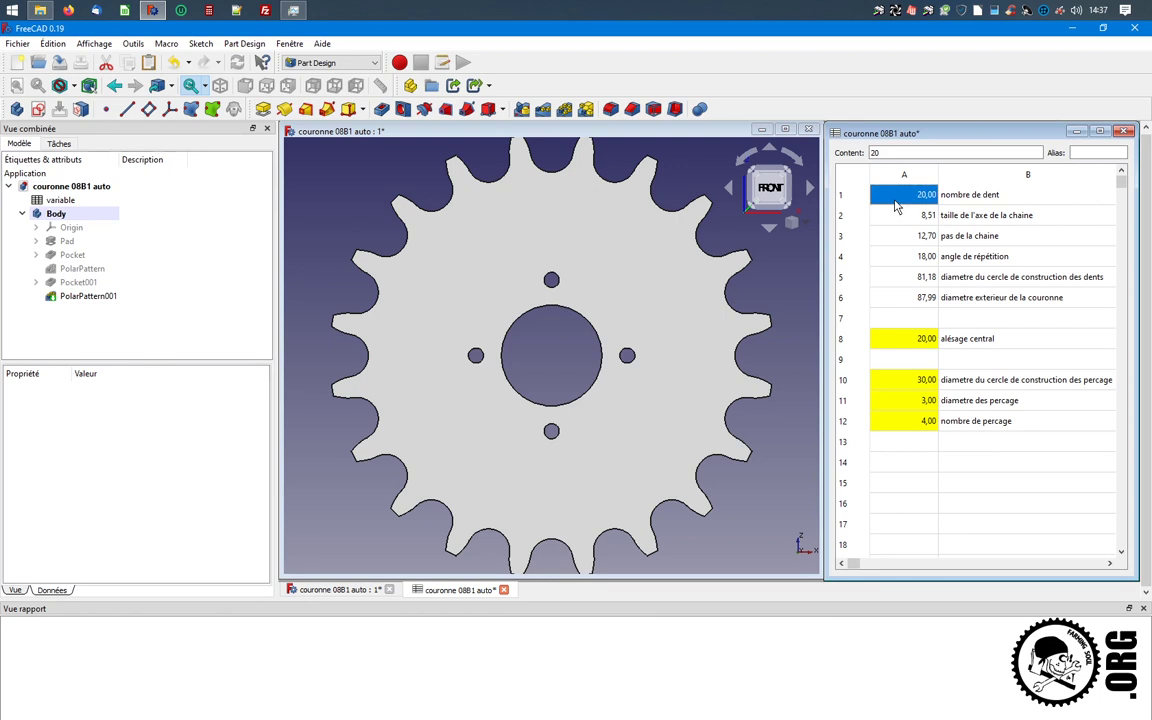
pyautogui.write('10')
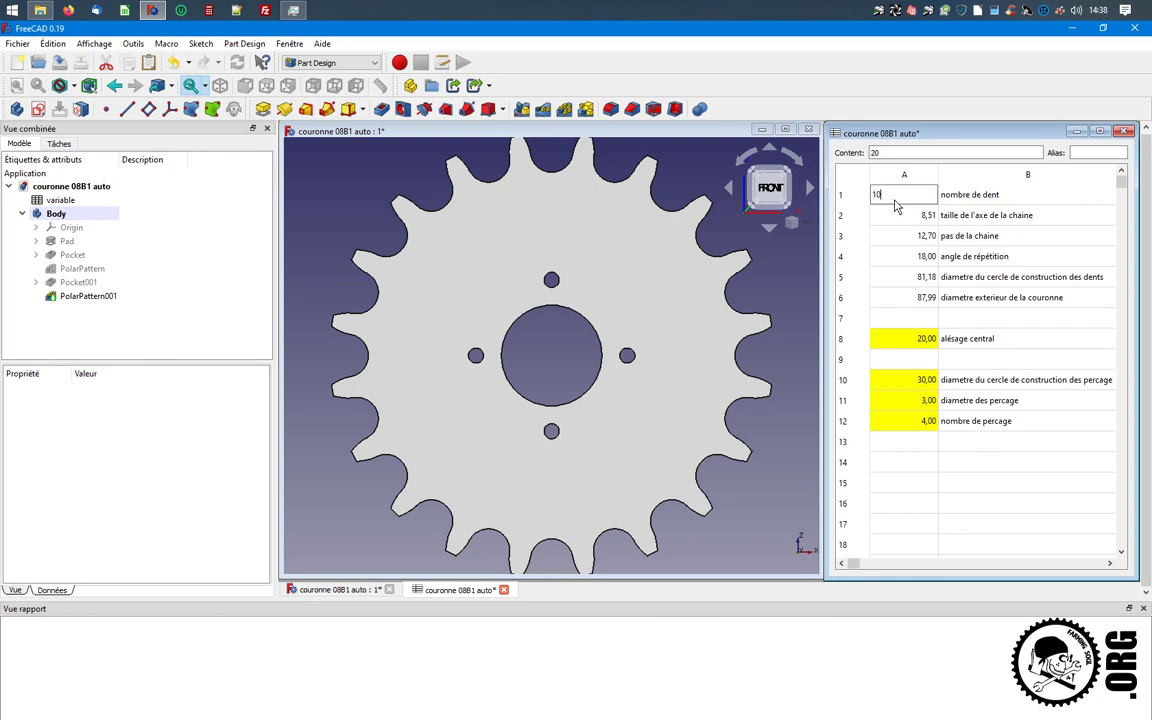
pyautogui.click(897, 202)
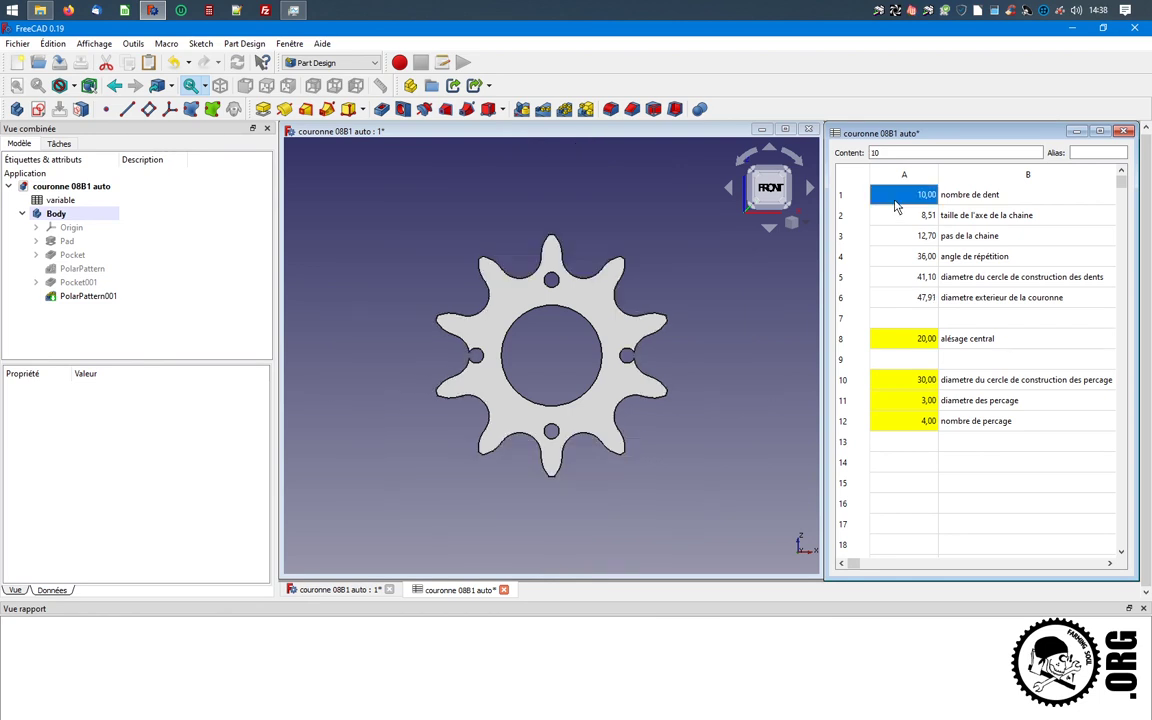
# Set the hole circle diameter A10 to 25 and the tooth count A1 to 14
pyautogui.click(905, 386)
pyautogui.write('25')
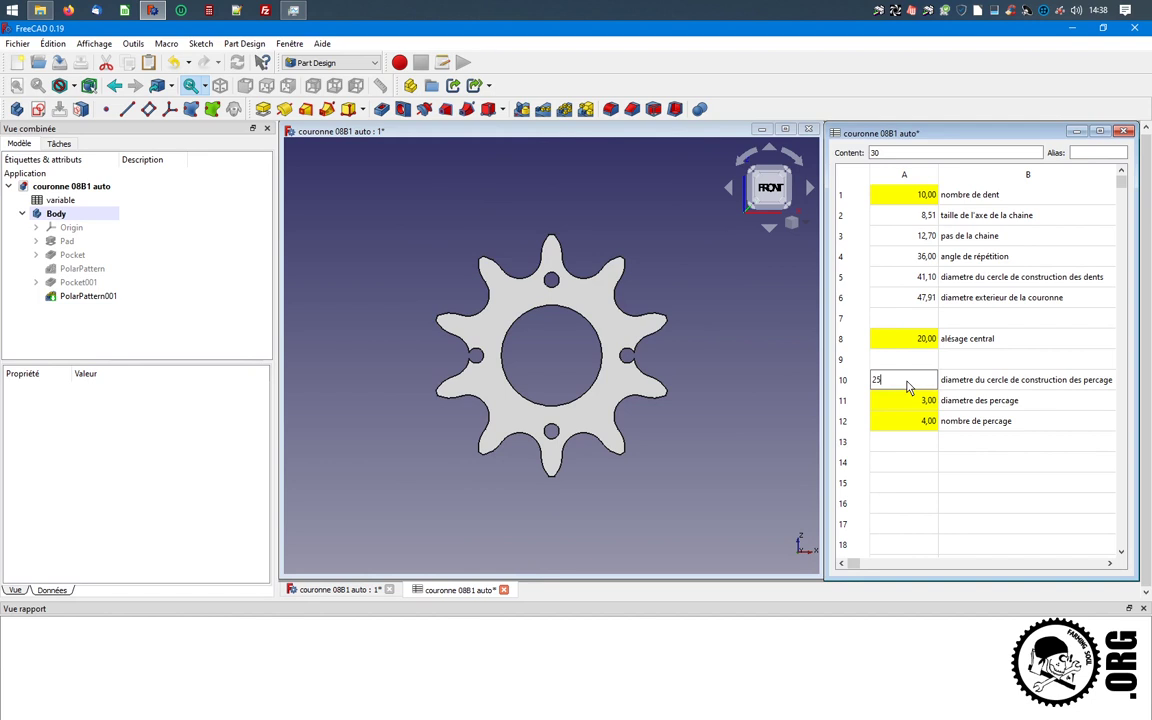
pyautogui.click(908, 388)
pyautogui.click(897, 197)
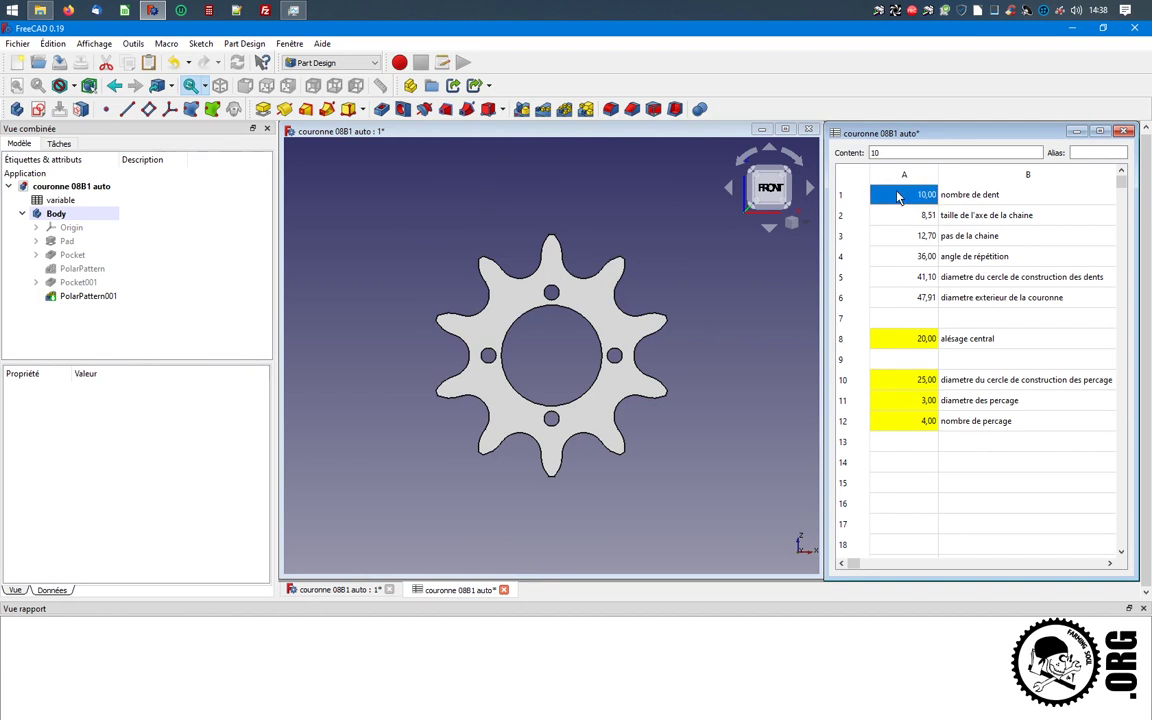
pyautogui.write('14')
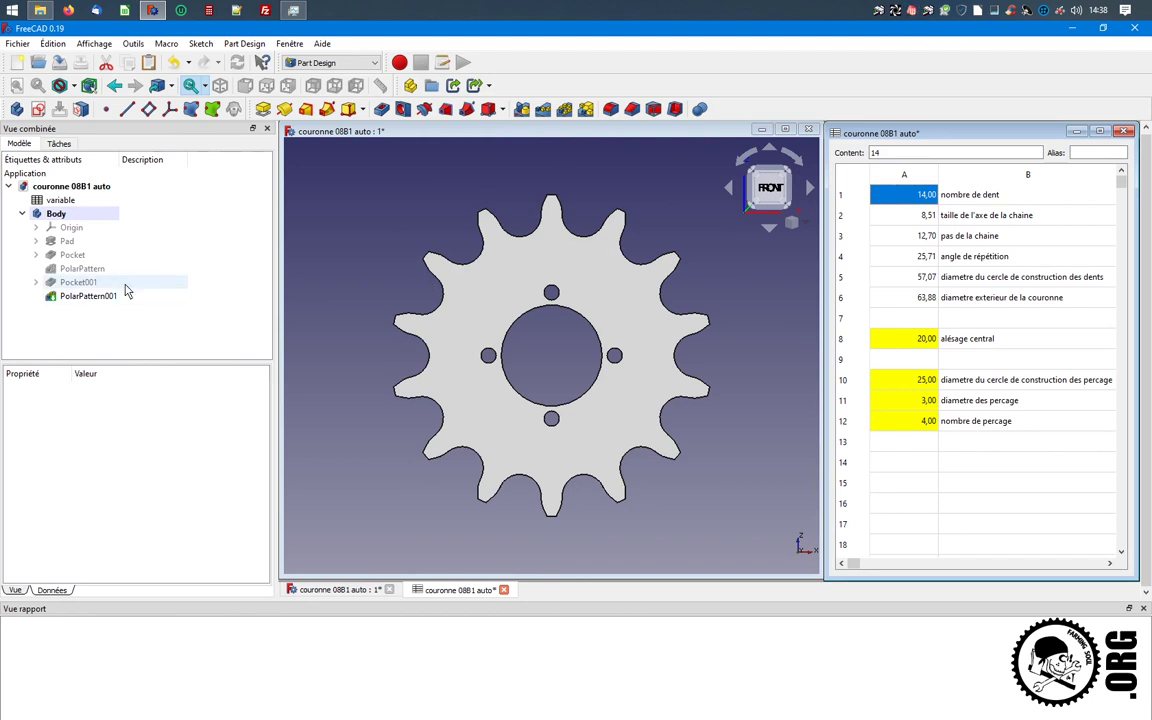
pyautogui.click(140, 315)
# Switch to the TechDraw workbench and insert a default drawing page
pyautogui.click(330, 63)
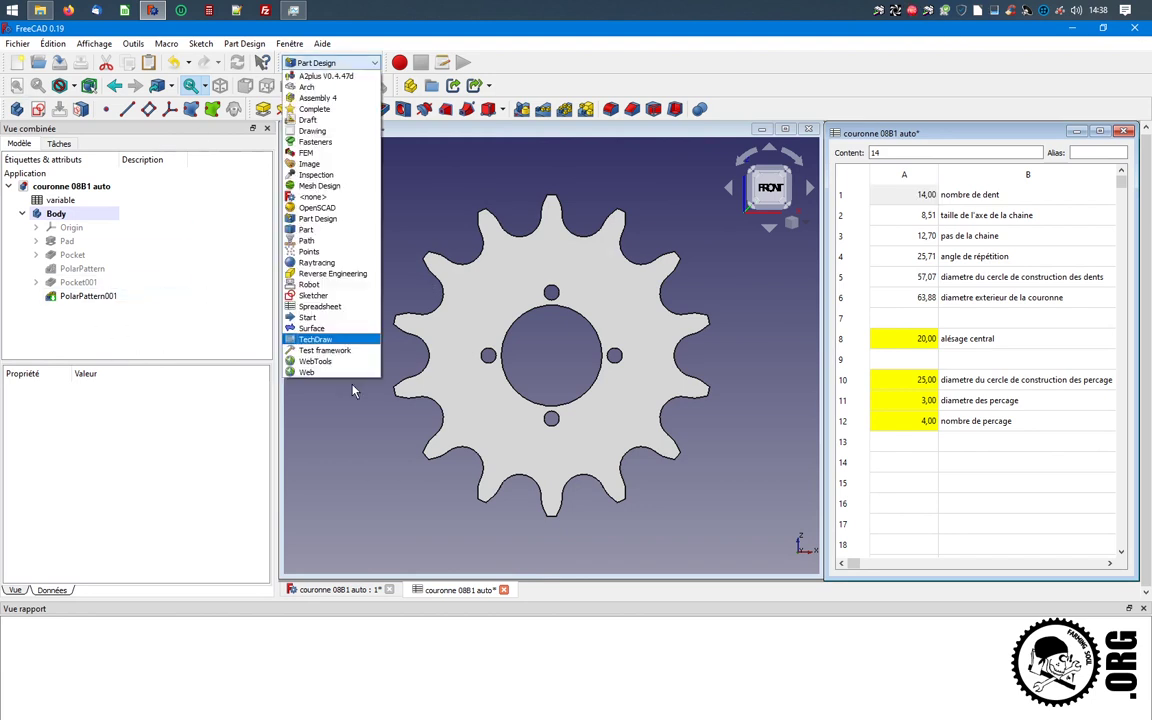
pyautogui.click(325, 348)
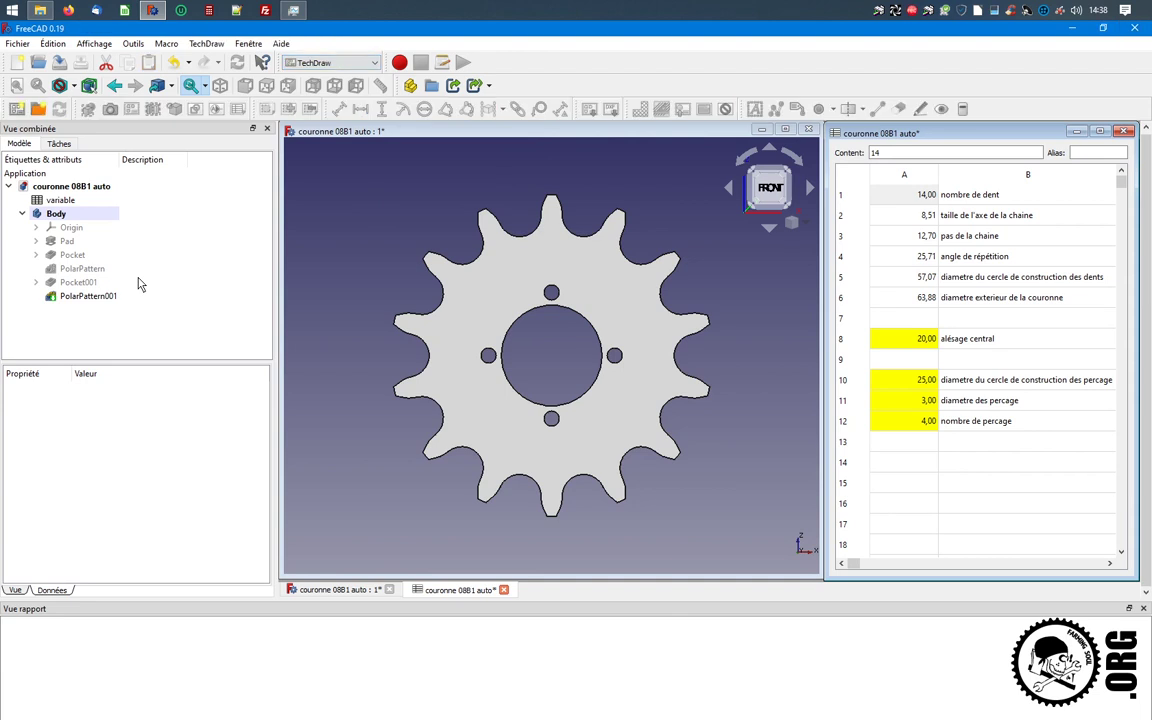
pyautogui.click(18, 108)
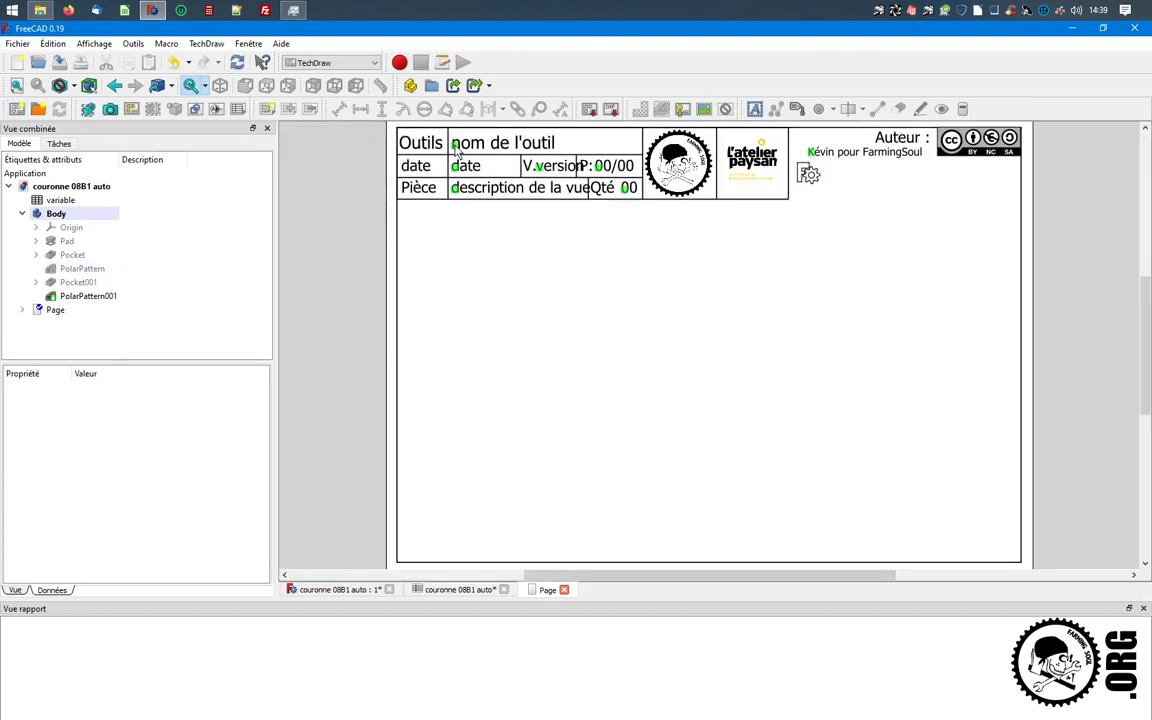
# Enter 'couronne de 20 dents' as the title-block tool name and 0.1 as the version
pyautogui.click(454, 146)
pyautogui.write('couronne')
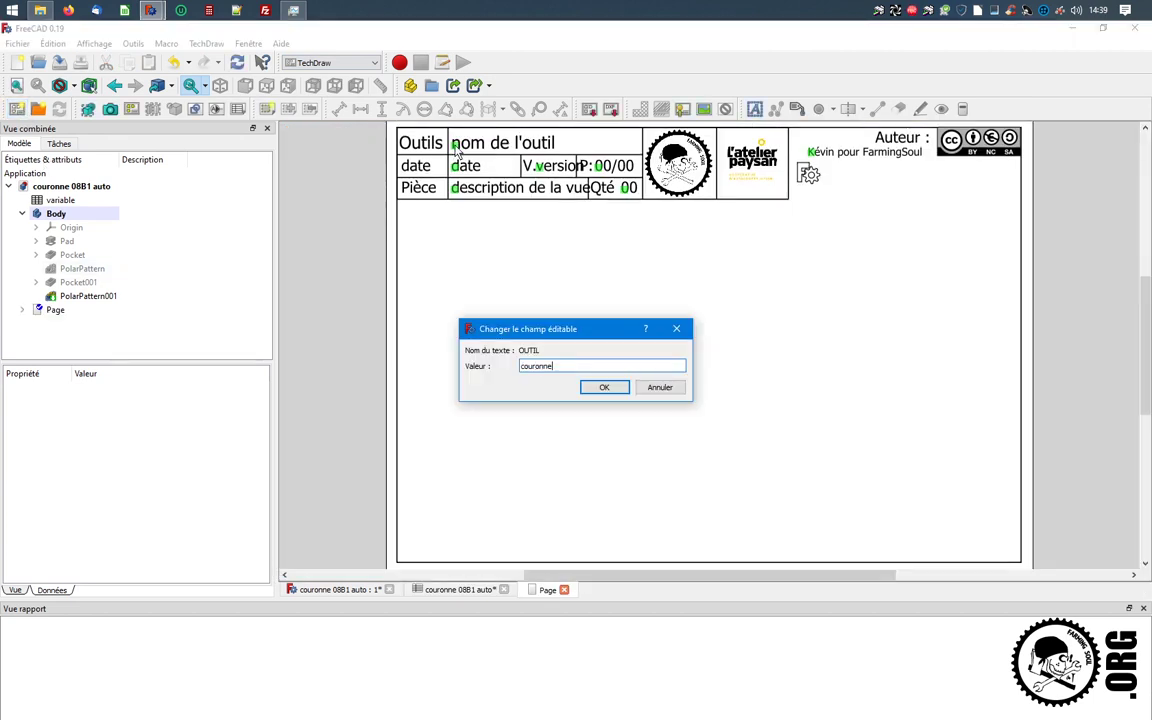
pyautogui.write(' de 20 ')
pyautogui.write('dents')
pyautogui.press('Return')
pyautogui.click(540, 170)
pyautogui.write('1')
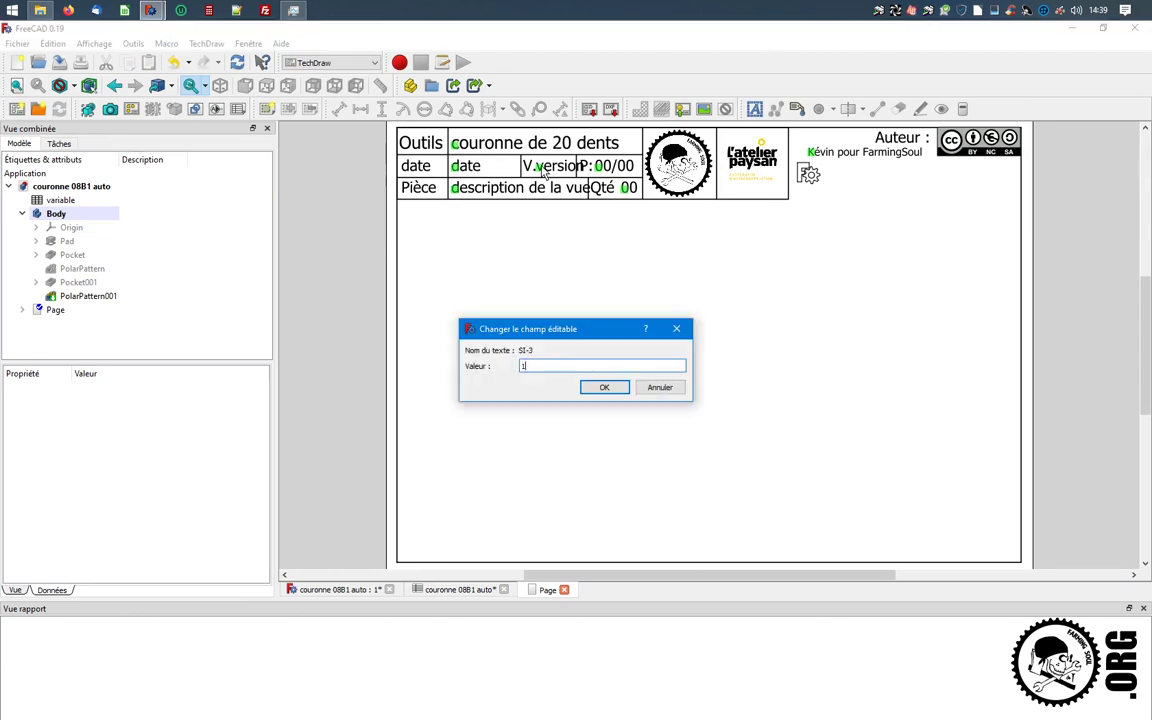
pyautogui.press('BackSpace')
pyautogui.write('0.1')
pyautogui.press('Return')
# Fill in page number 1 and quantity 1 in the title block
pyautogui.click(598, 170)
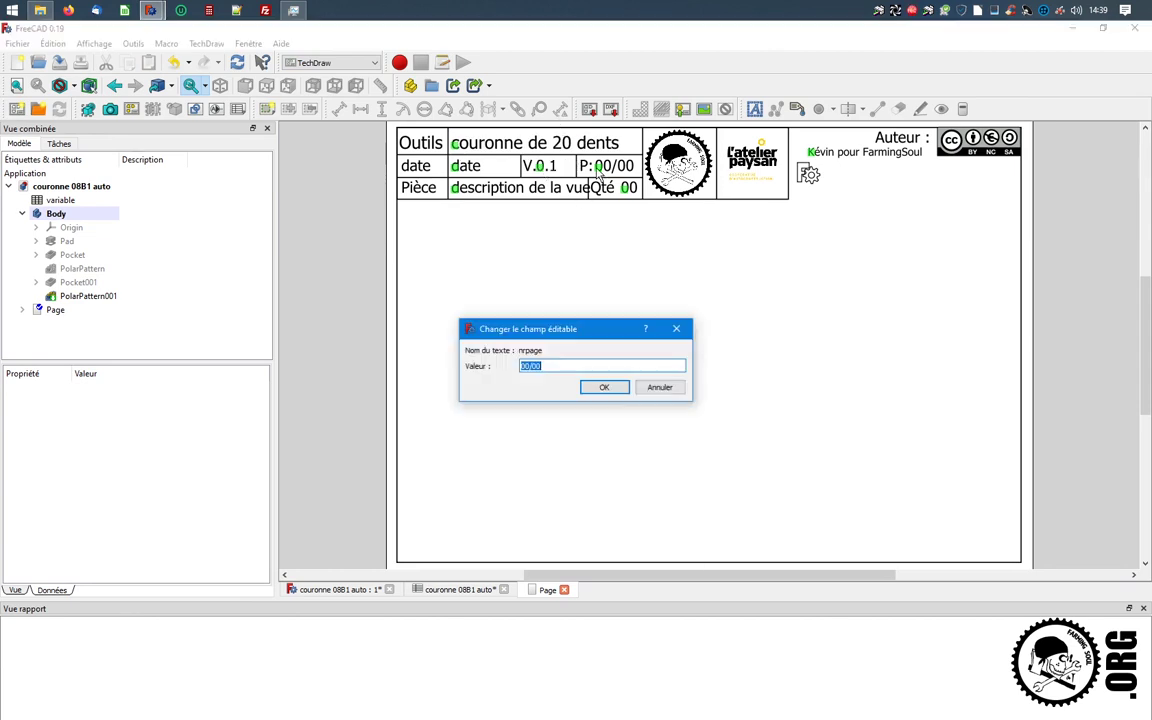
pyautogui.write('1')
pyautogui.press('Return')
pyautogui.click(625, 190)
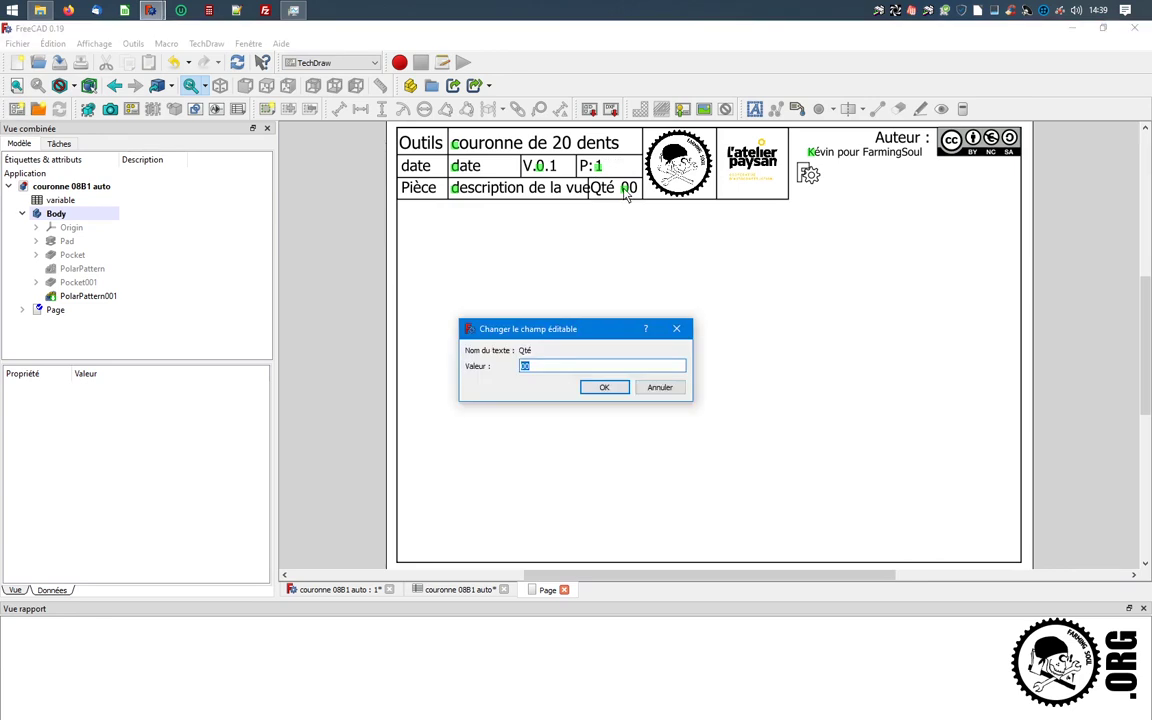
pyautogui.write('1')
pyautogui.press('Return')
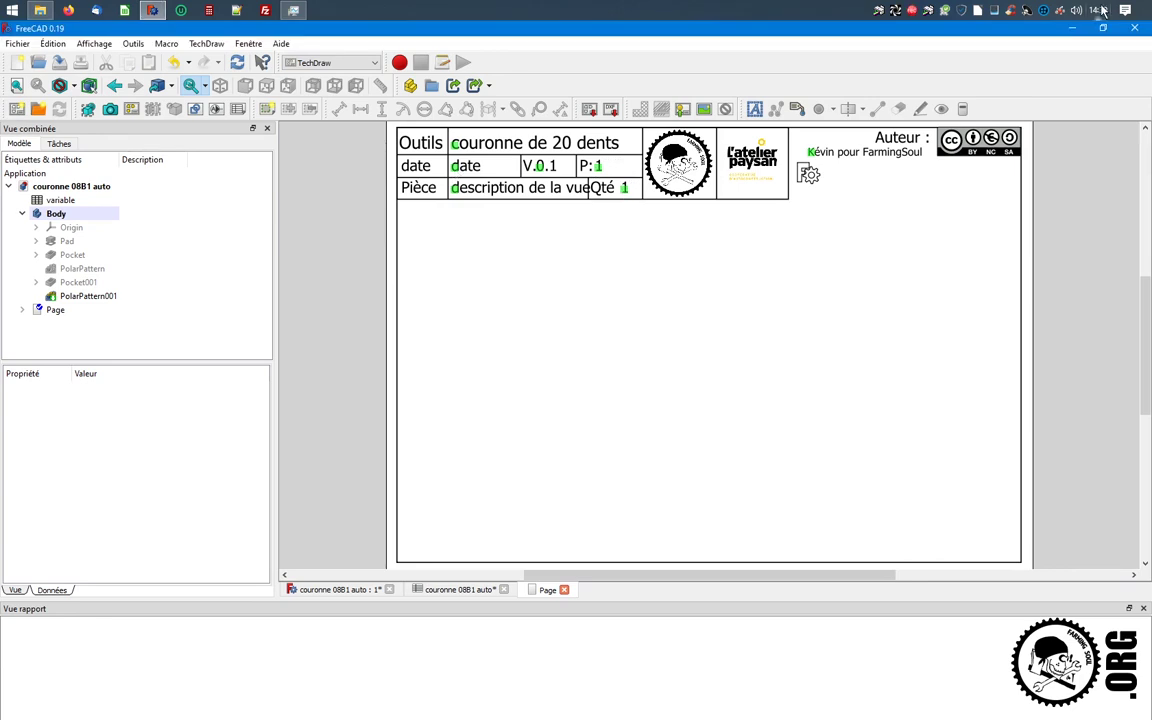
# Set the date to 16/06/21 and the description to 'couronne pour découpe'
pyautogui.click(455, 168)
pyautogui.write('16')
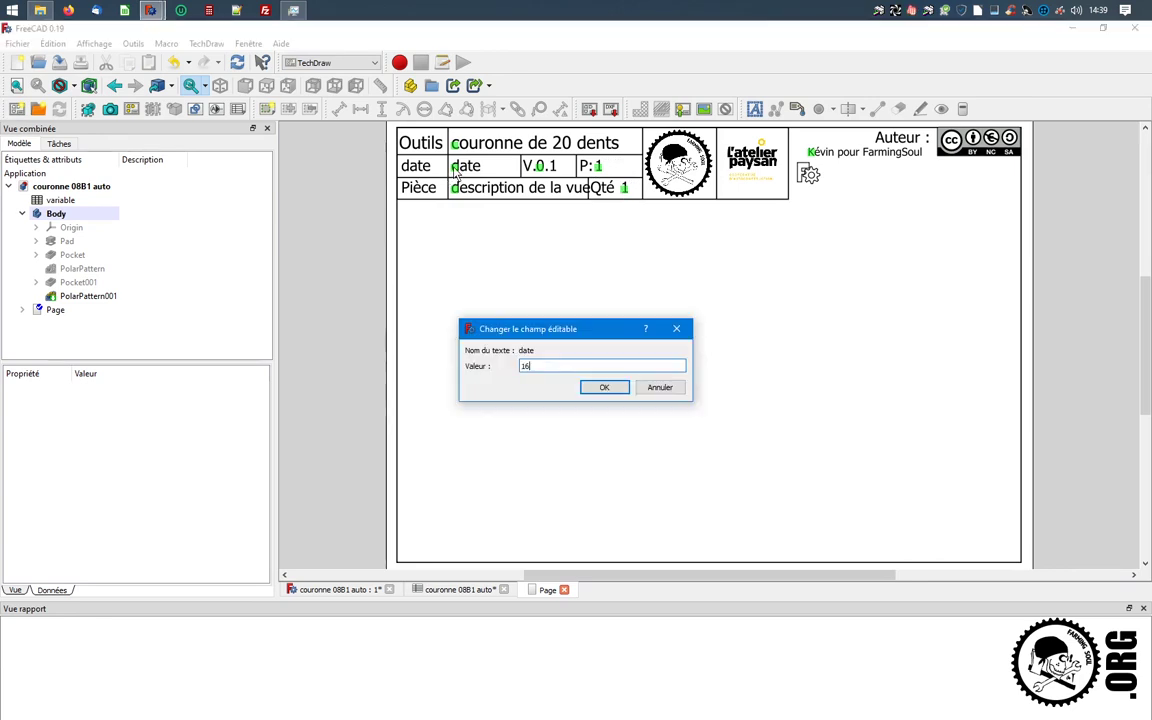
pyautogui.write('/06/21')
pyautogui.press('Return')
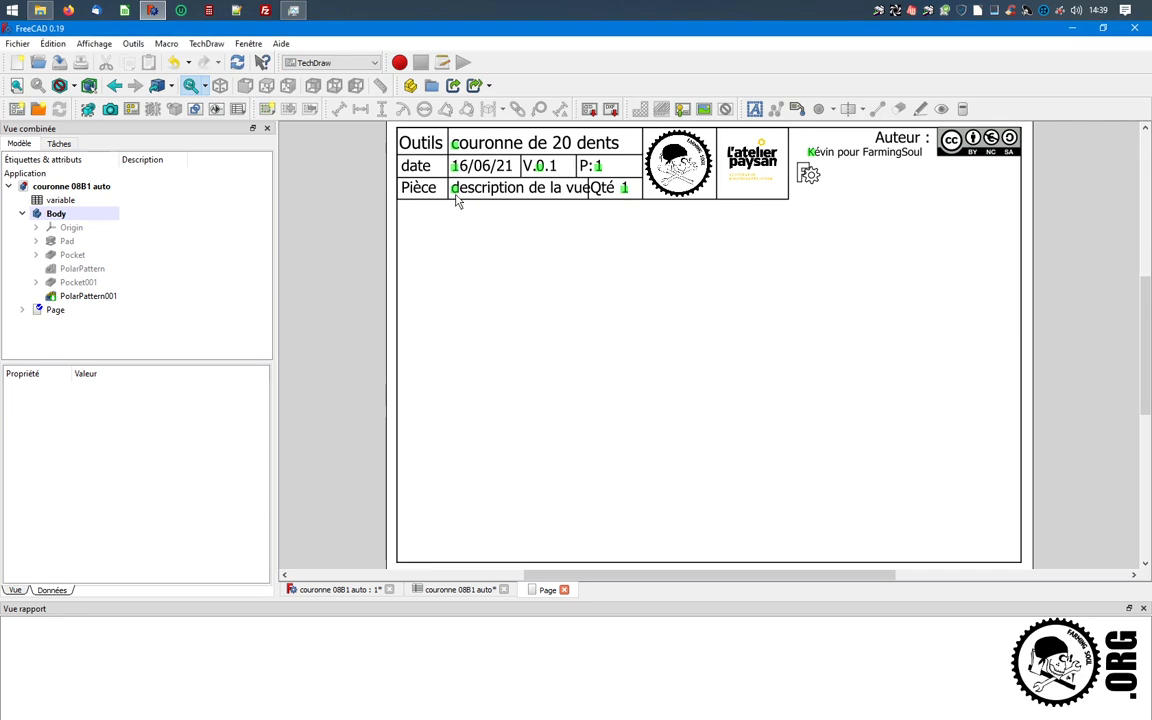
pyautogui.click(456, 190)
pyautogui.write('cou')
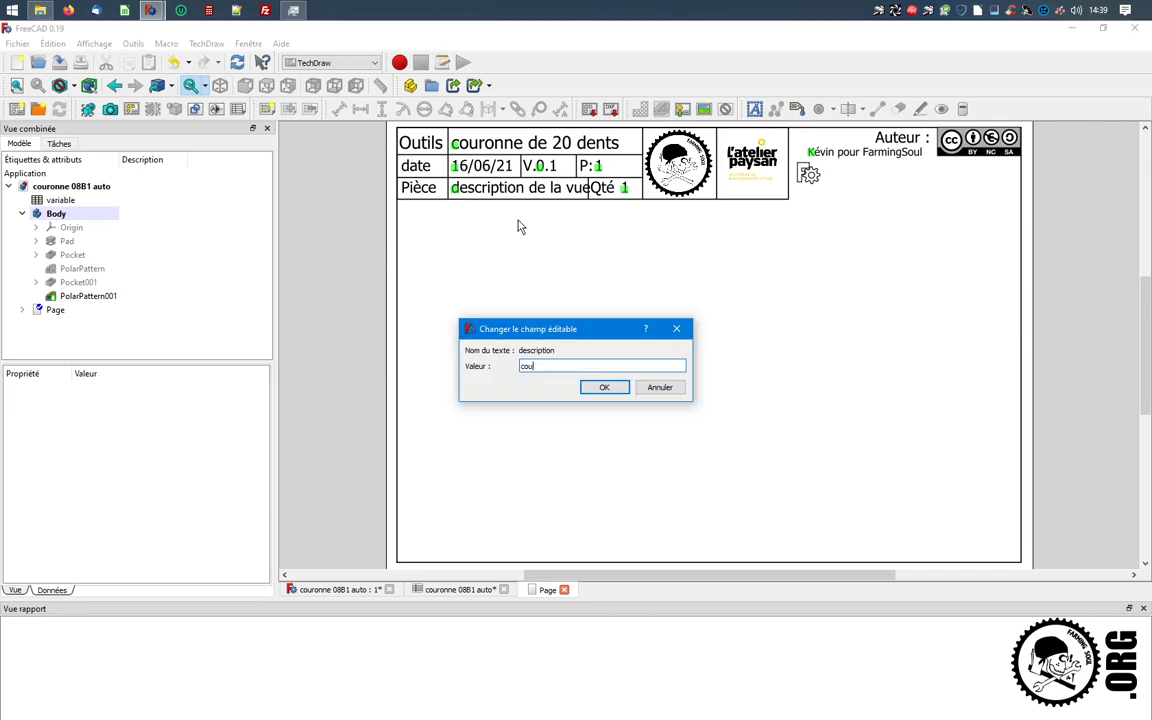
pyautogui.write('ronne')
pyautogui.write(' opu')
pyautogui.press('BackSpace')
pyautogui.press('BackSpace')
pyautogui.press('BackSpace')
pyautogui.write('po')
pyautogui.write('ur découpe')
pyautogui.press('Return')
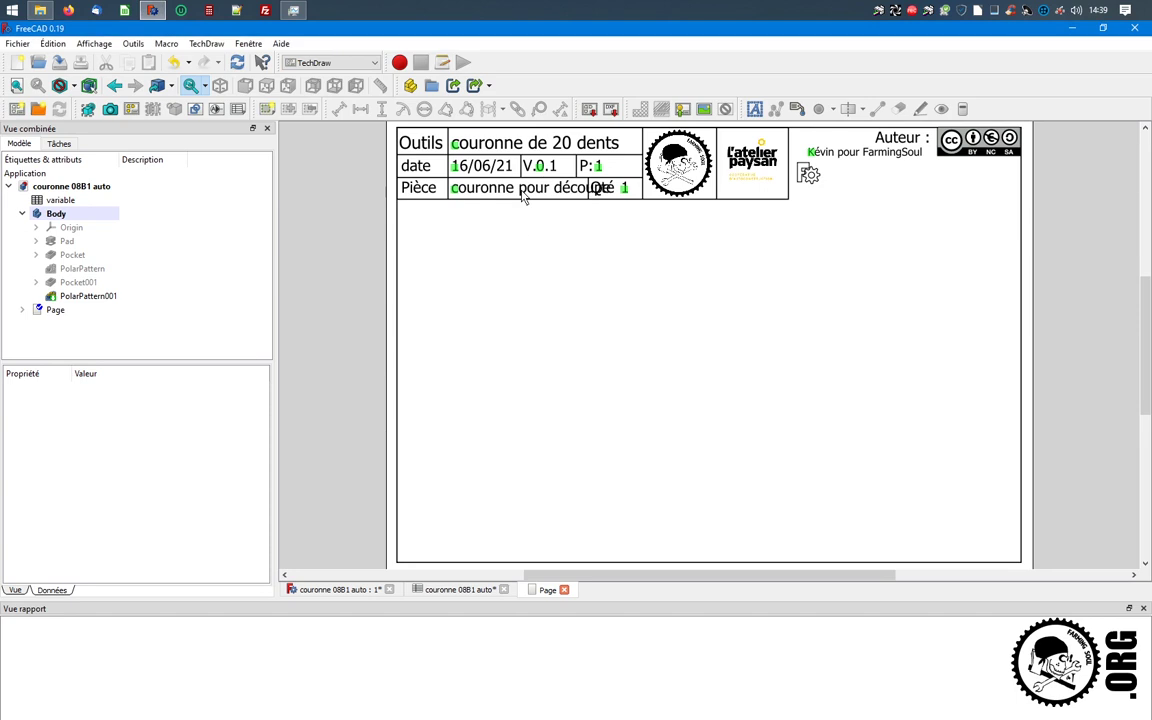
# Change the title-block description to 'c. découpe laser'
pyautogui.click(455, 189)
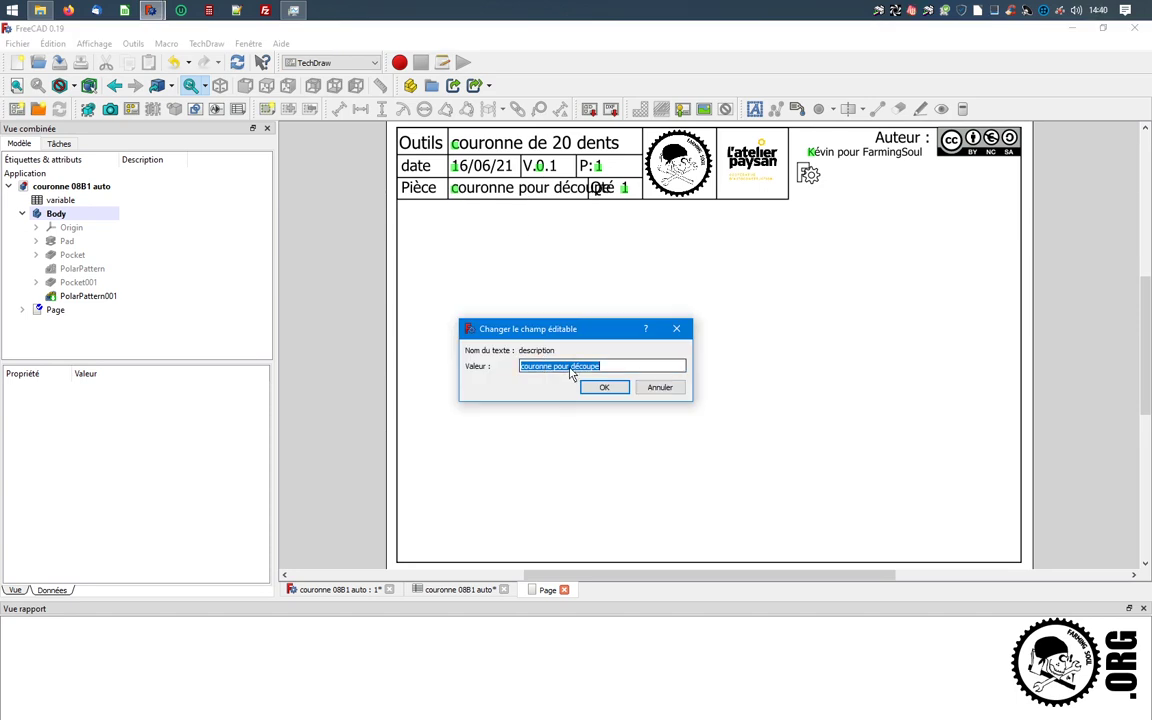
pyautogui.click(572, 368)
pyautogui.moveTo(572, 368); pyautogui.dragTo(521, 368)
pyautogui.write('s')
pyautogui.press('Delete')
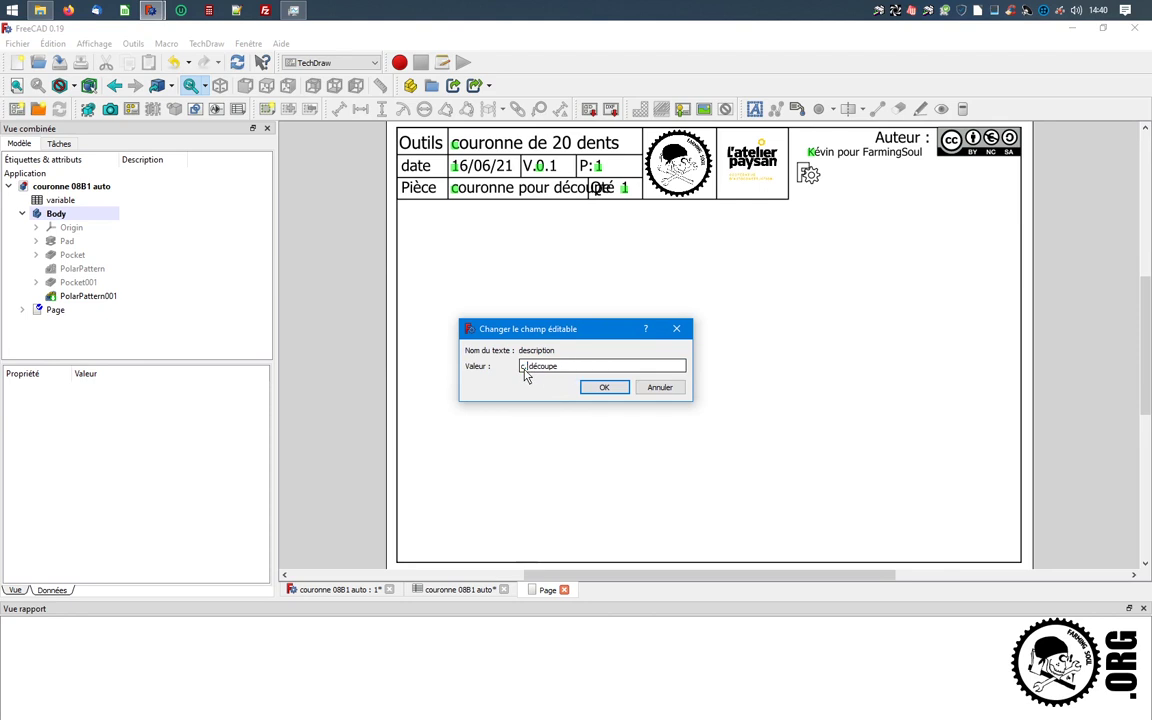
pyautogui.write('ser')
pyautogui.press('Return')
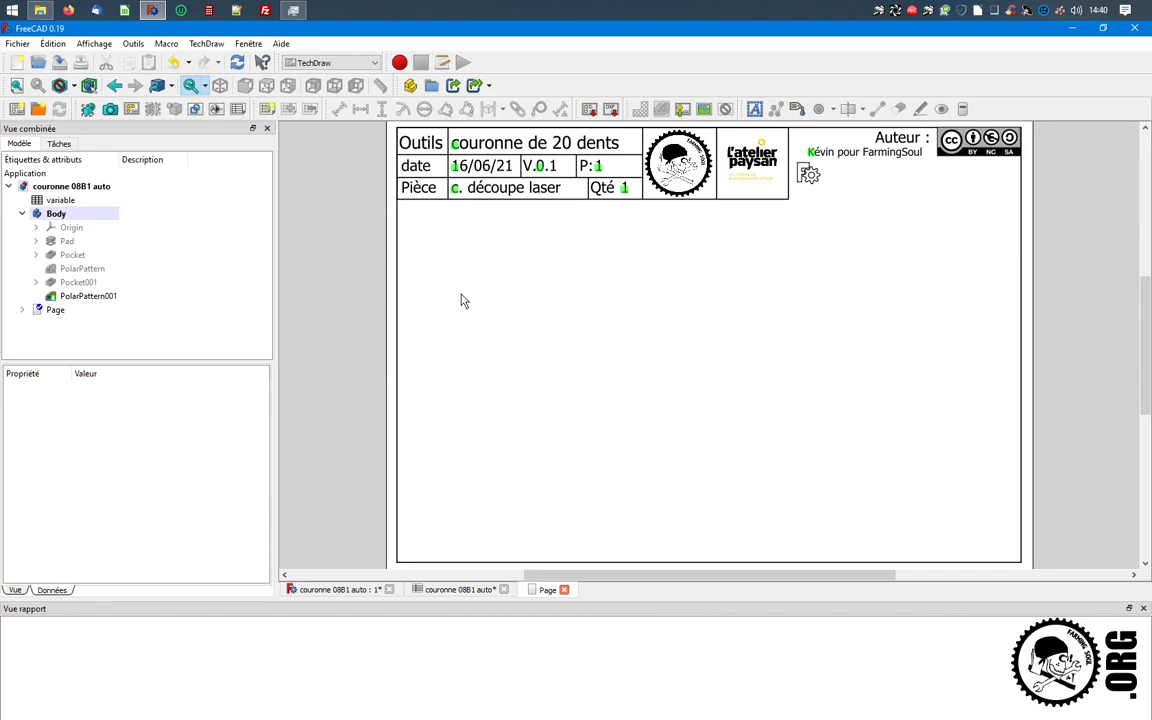
pyautogui.click(97, 309)
# Insert a projection group of PolarPattern001 with Front and Left views, positioned on the page
pyautogui.click(95, 298)
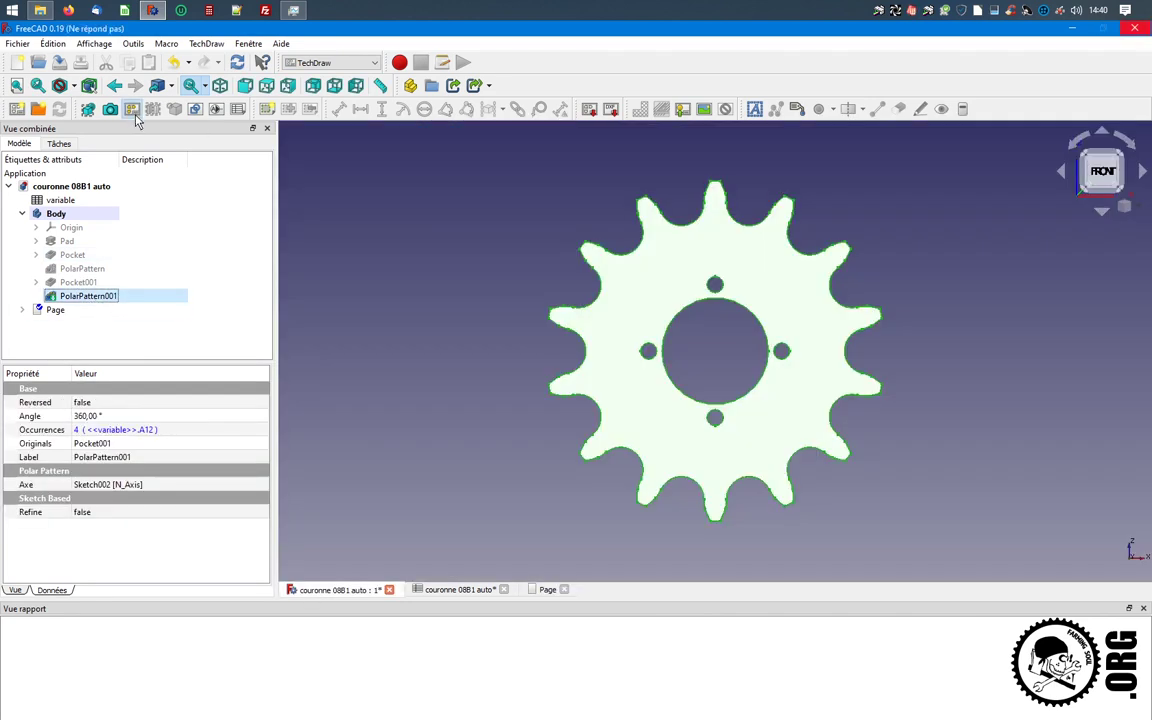
pyautogui.click(547, 590)
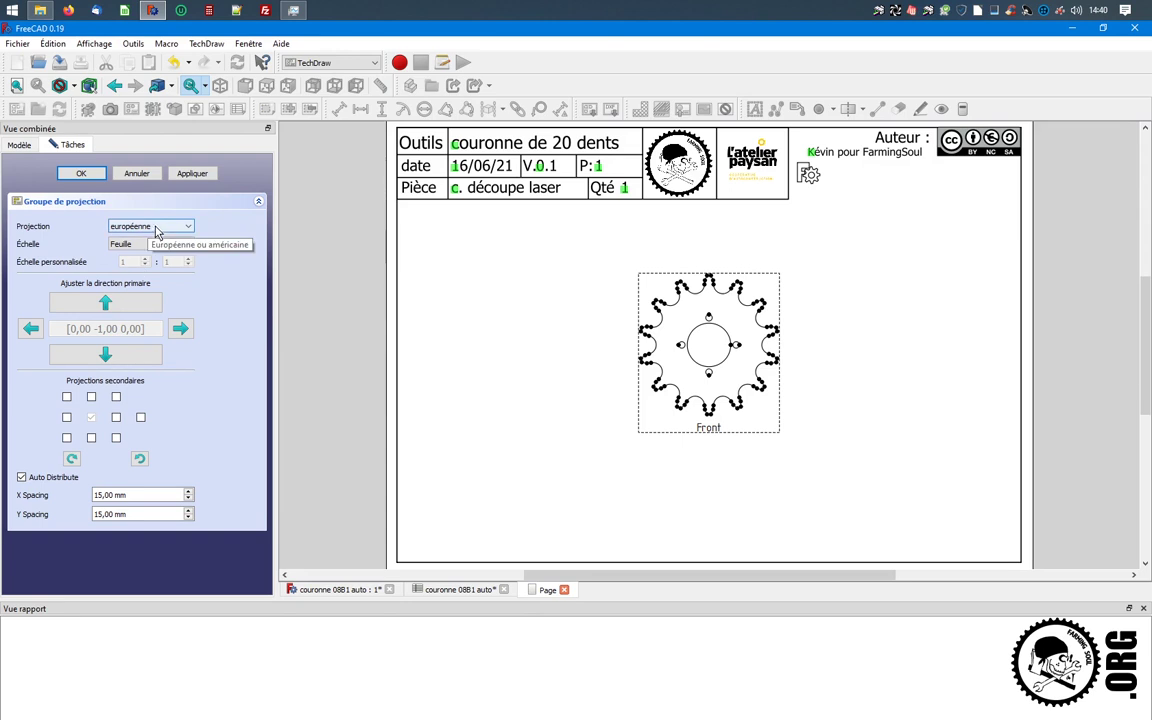
pyautogui.click(116, 418)
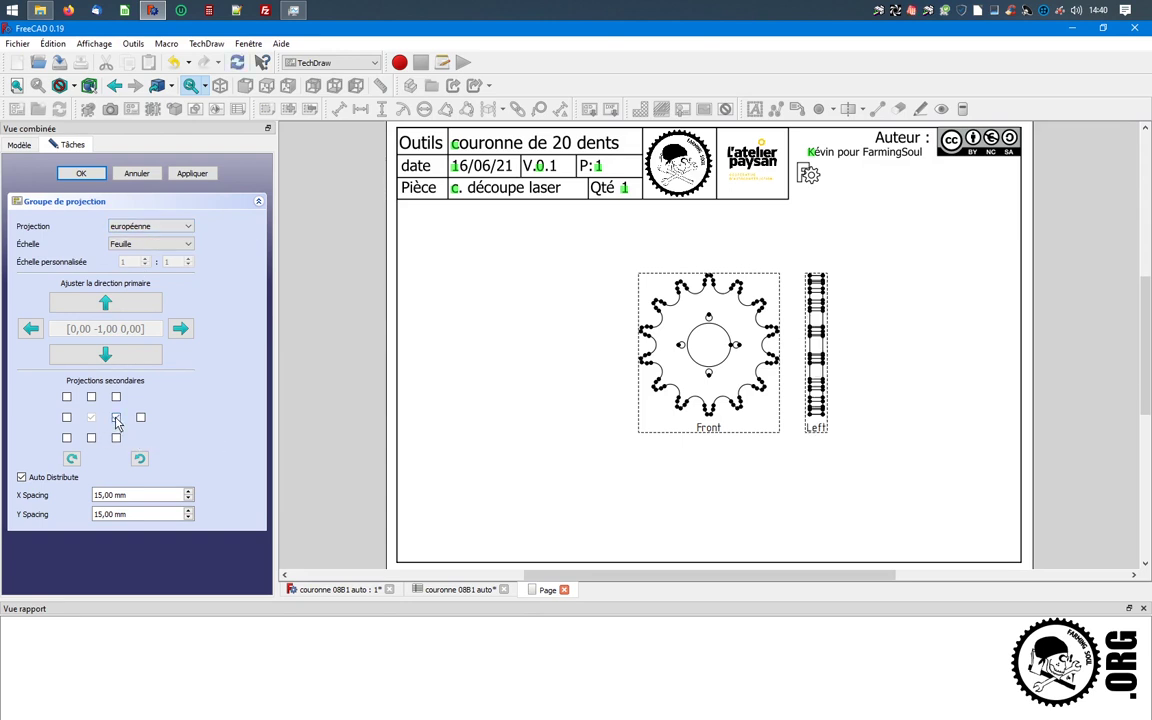
pyautogui.moveTo(697, 440)
pyautogui.mouseDown()
pyautogui.moveTo(663, 455)
pyautogui.moveTo(686, 452)
pyautogui.moveTo(680, 497)
pyautogui.mouseUp()
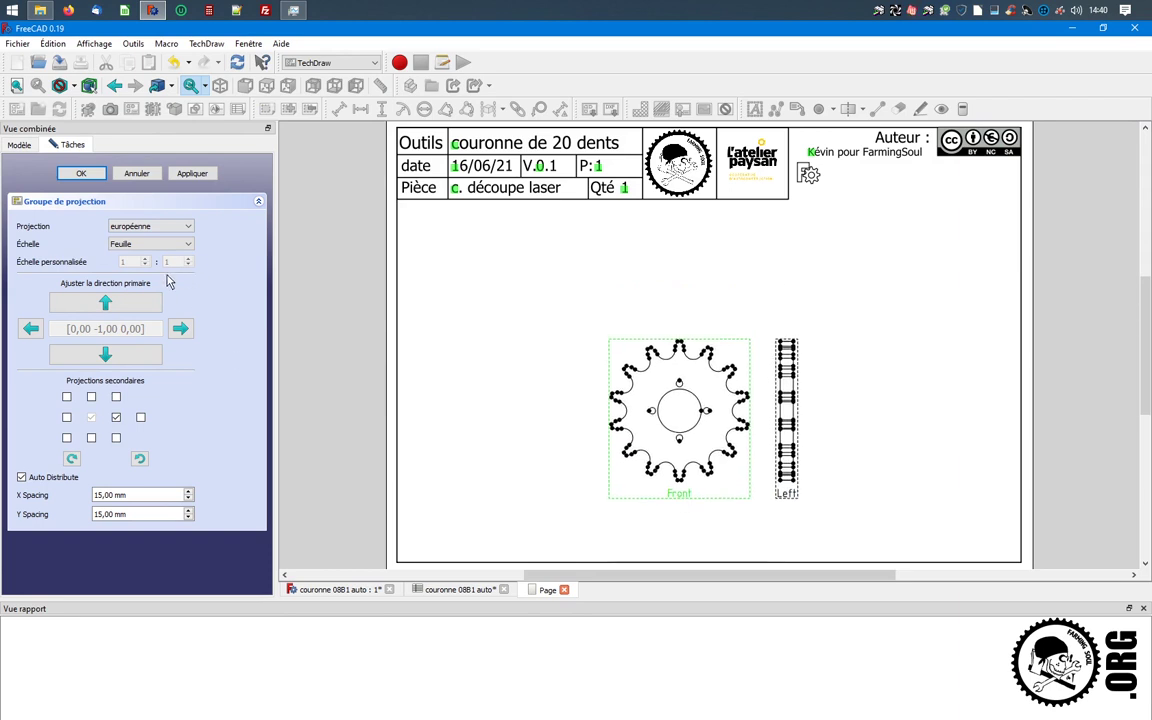
pyautogui.click(84, 175)
pyautogui.click(645, 490)
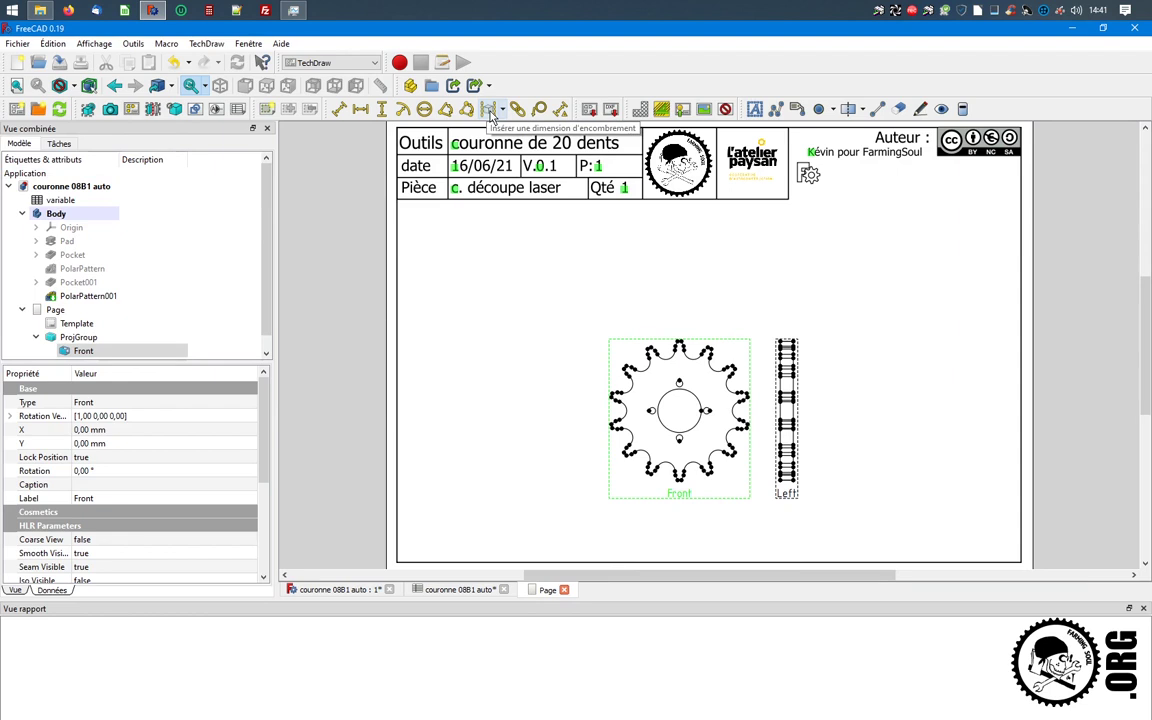
# Add extent dimensions: 62,6 mm width on the front view, 6,0 mm thickness on the side view
pyautogui.click(502, 111)
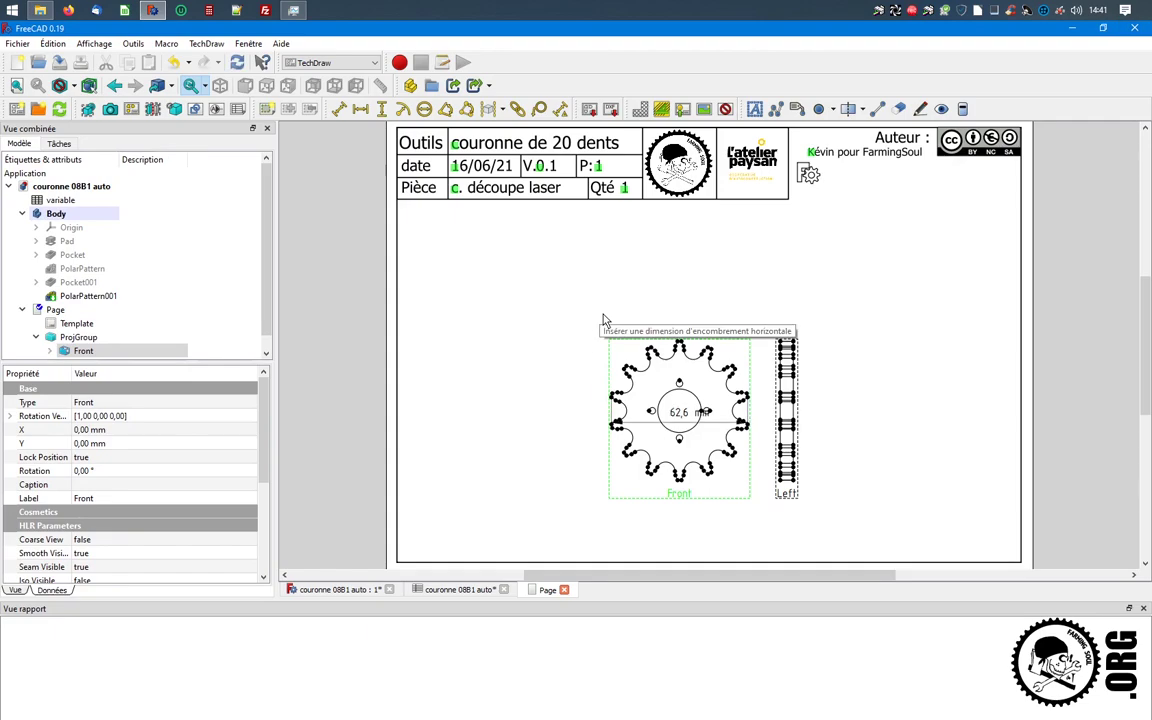
pyautogui.moveTo(677, 410); pyautogui.dragTo(681, 288)
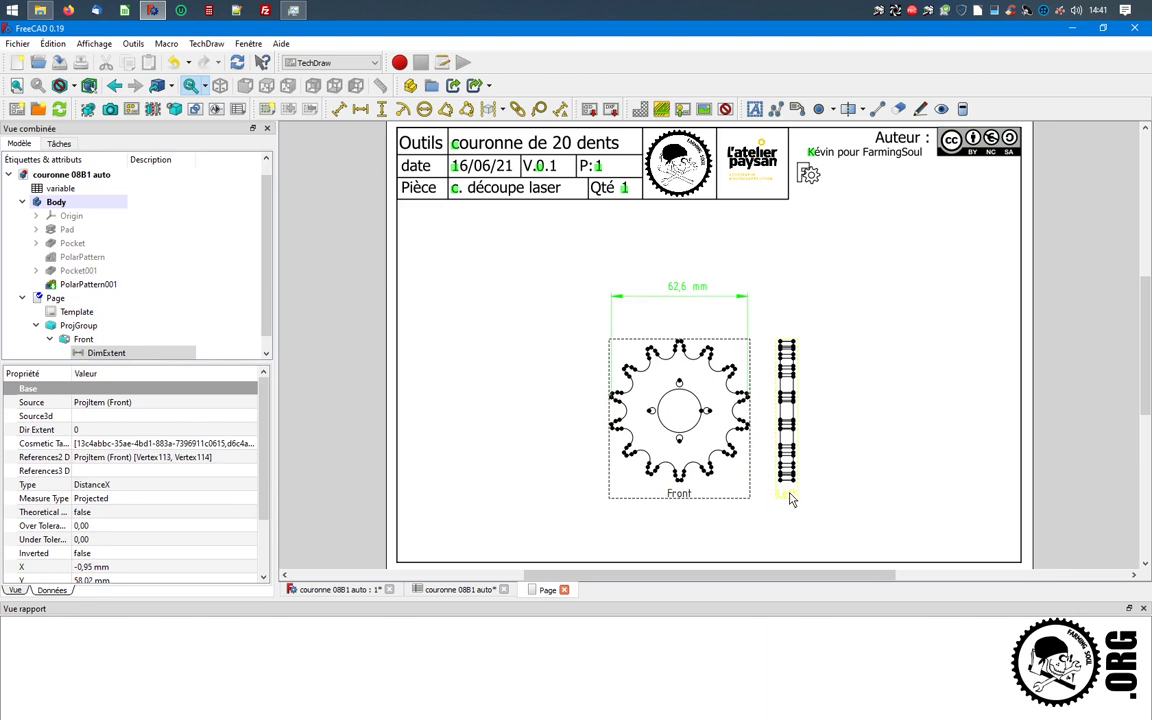
pyautogui.click(787, 494)
pyautogui.click(489, 108)
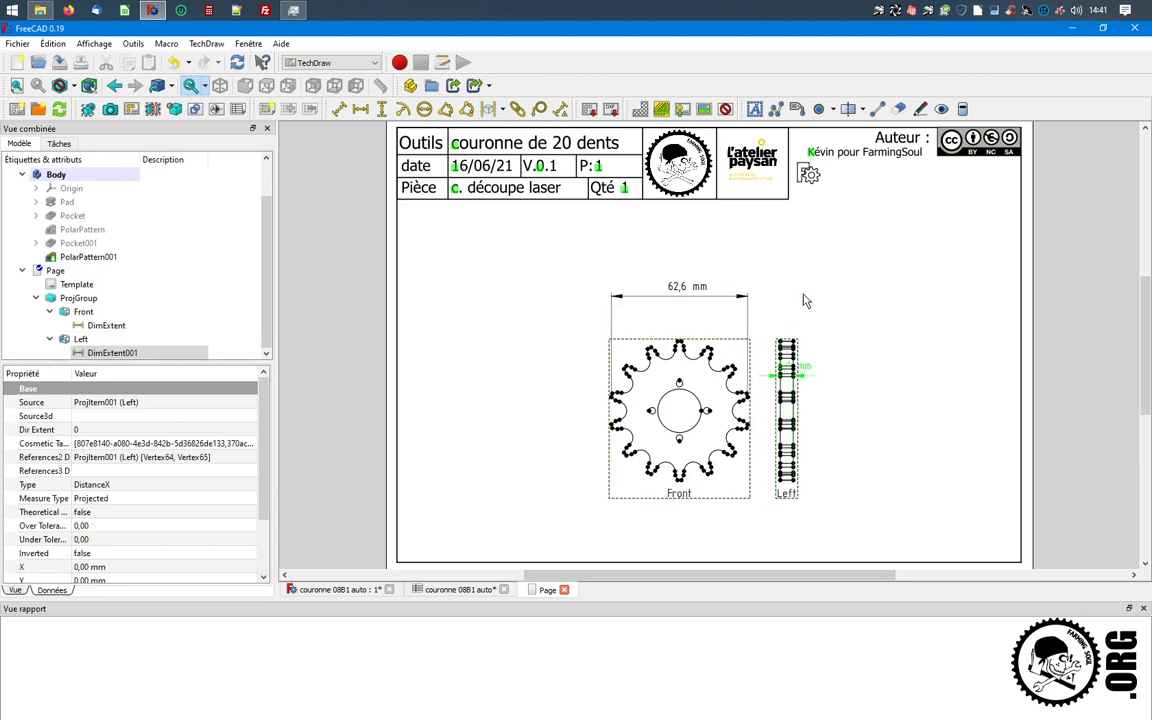
pyautogui.moveTo(805, 300); pyautogui.dragTo(800, 294)
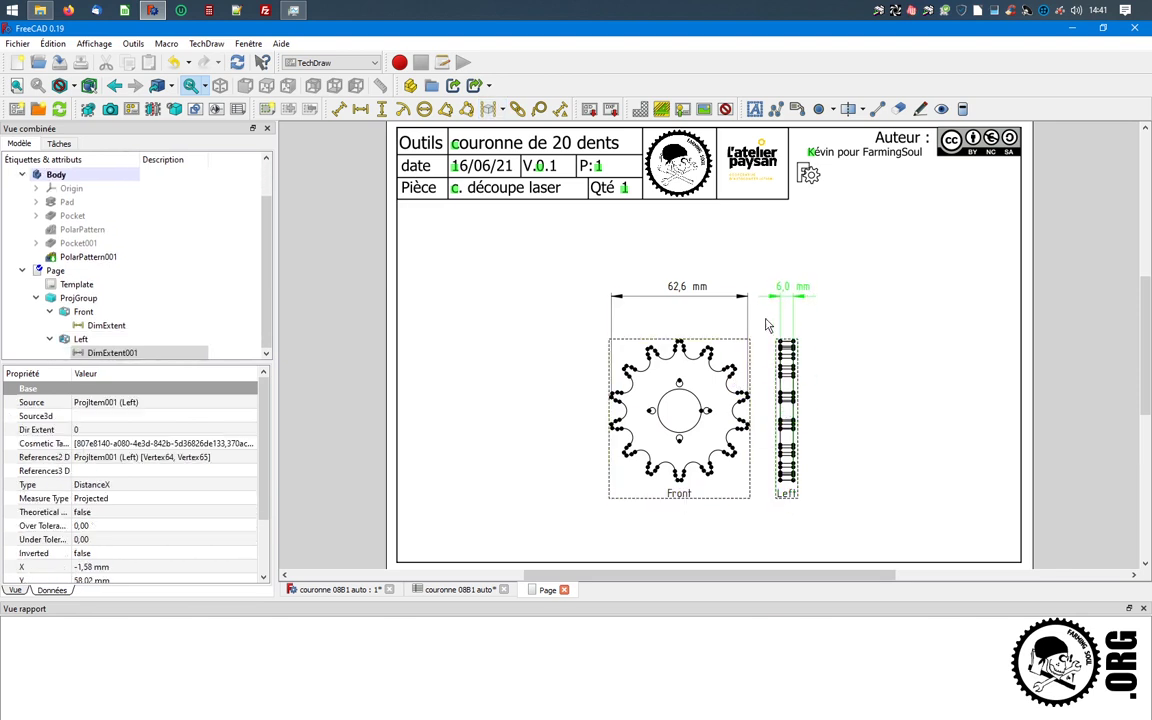
# Add diameter dimensions Ø20,0 for the central bore and Ø3,0 for a small hole
pyautogui.click(703, 408)
pyautogui.click(703, 408)
pyautogui.click(424, 108)
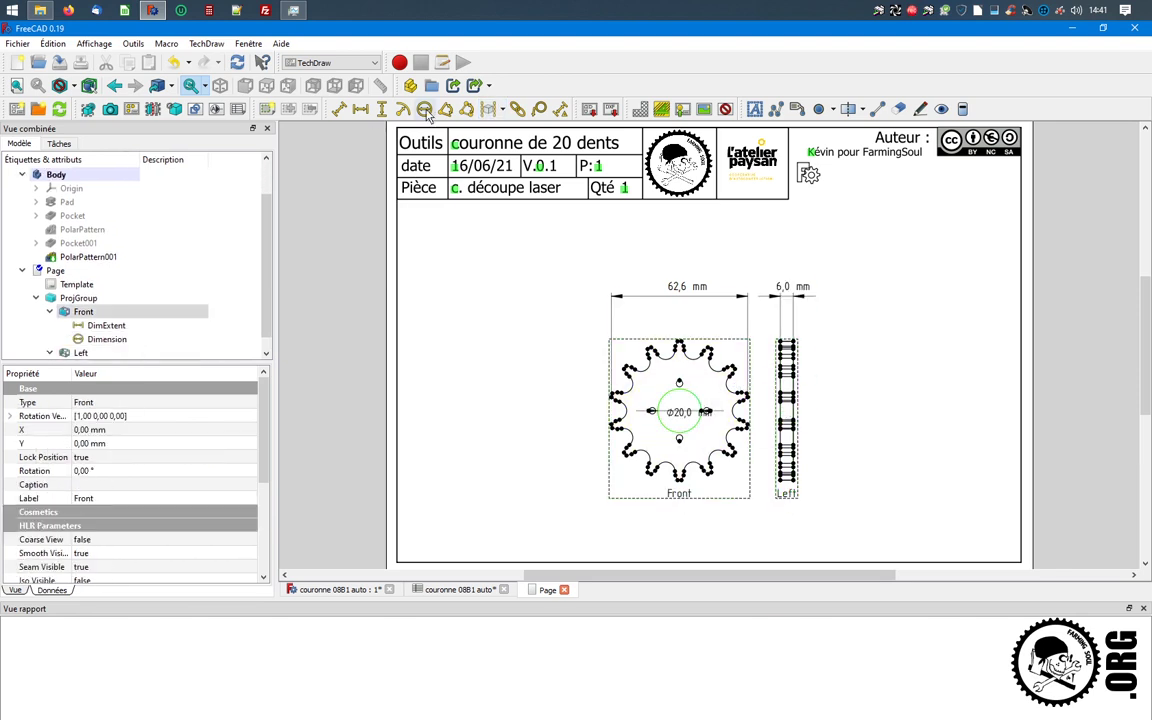
pyautogui.moveTo(679, 411); pyautogui.dragTo(557, 425)
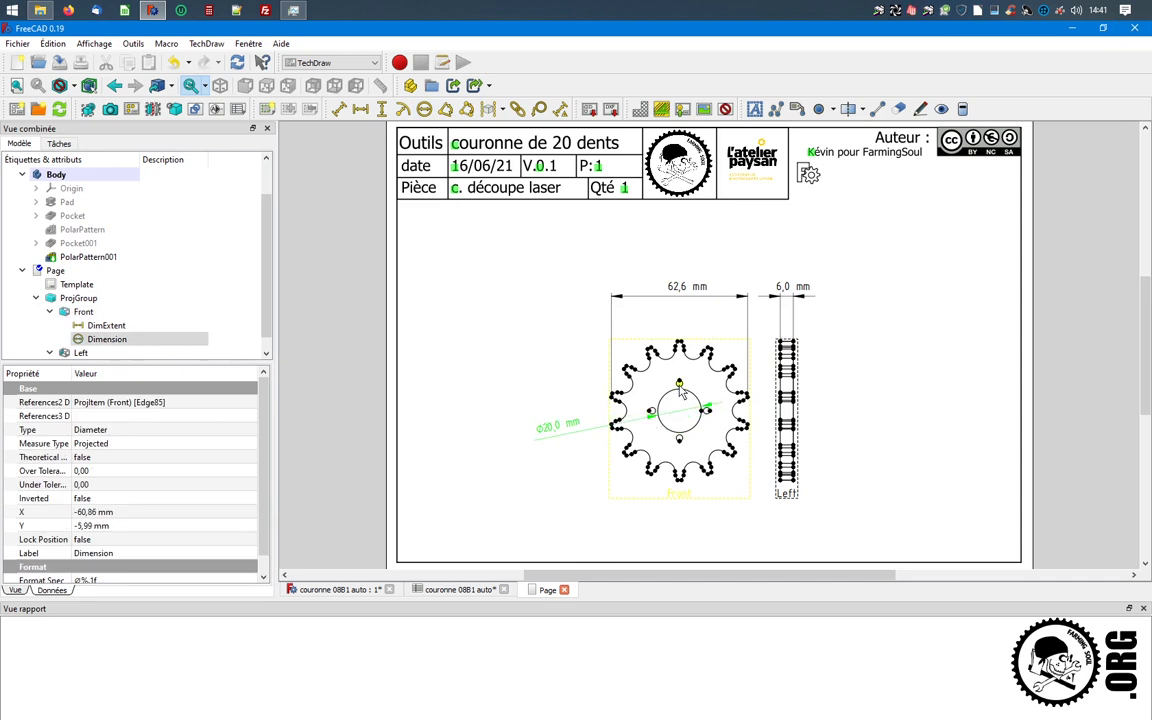
pyautogui.click(703, 408)
pyautogui.click(424, 108)
pyautogui.moveTo(681, 398); pyautogui.dragTo(703, 377)
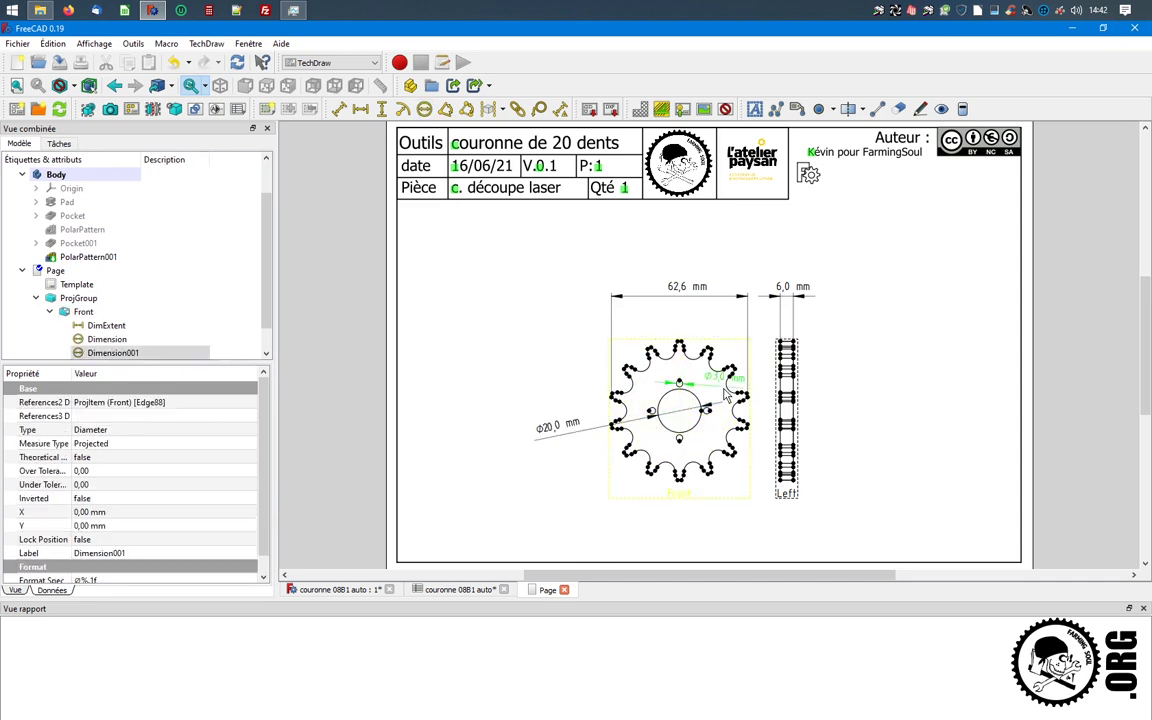
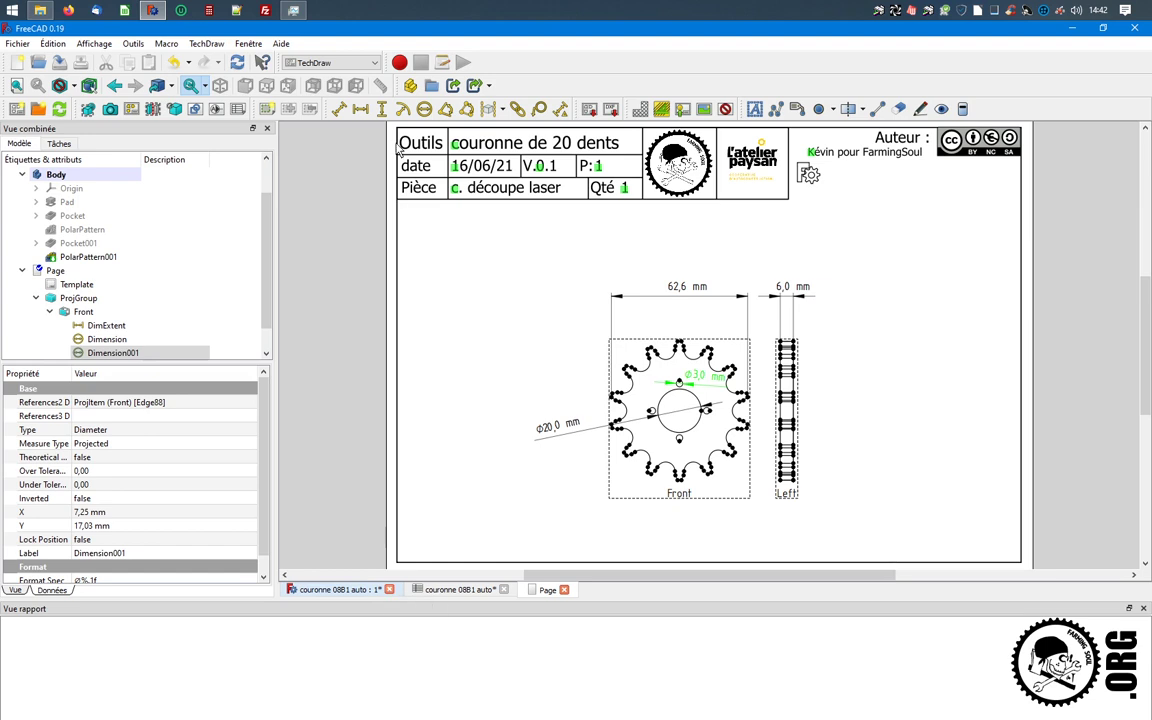
# Close the sprocket's 3D view and tile the drawing page beside the 'couronne 08B1 auto' spreadsheet
pyautogui.click(389, 589)
pyautogui.click(248, 43)
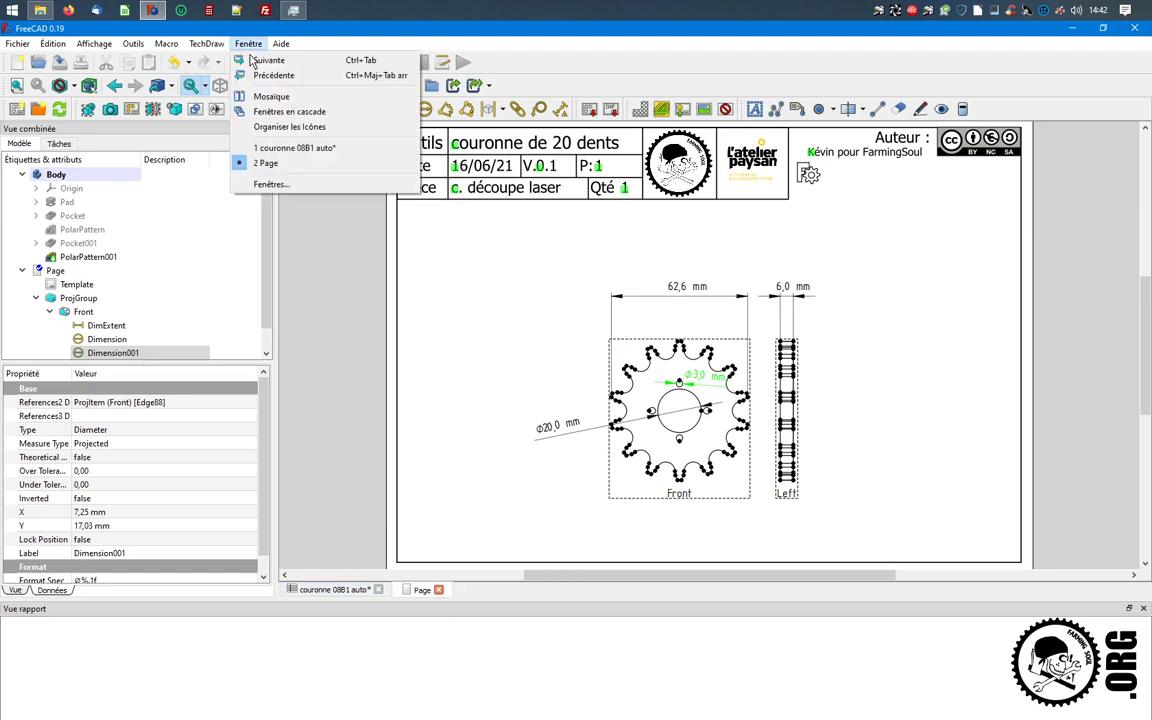
pyautogui.click(262, 93)
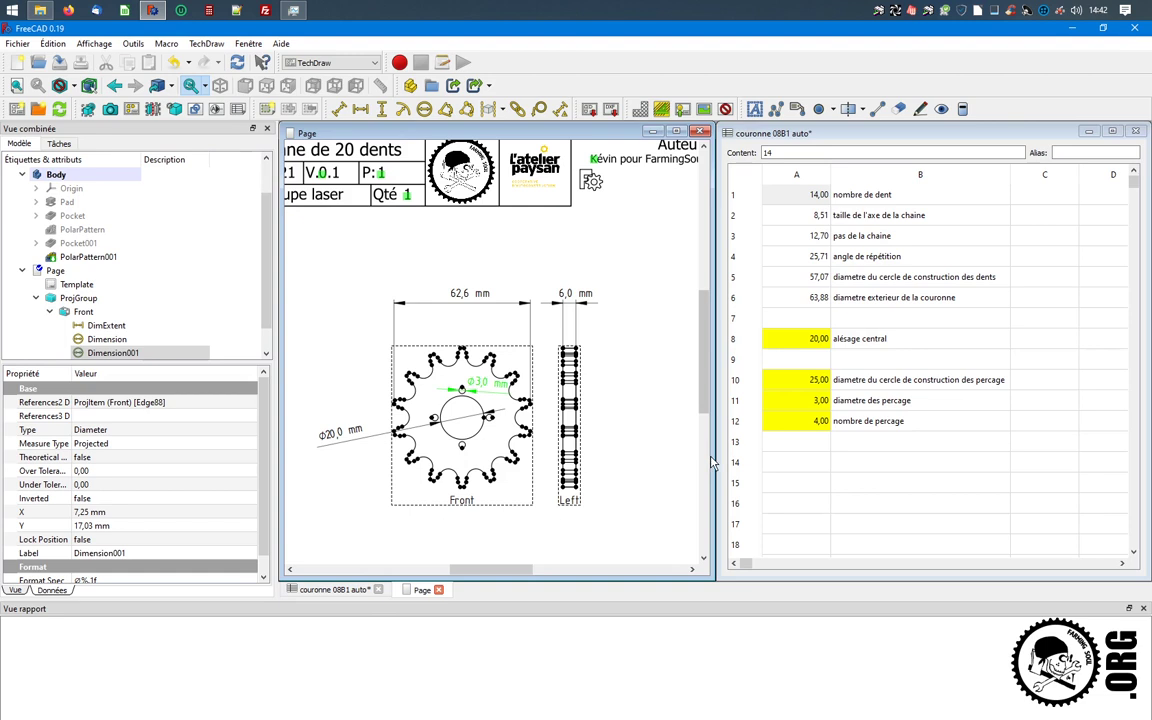
# In the spreadsheet, set the bore A8 to 18, hole diameter A11 to 5 and hole count A12 to 6
pyautogui.click(645, 417)
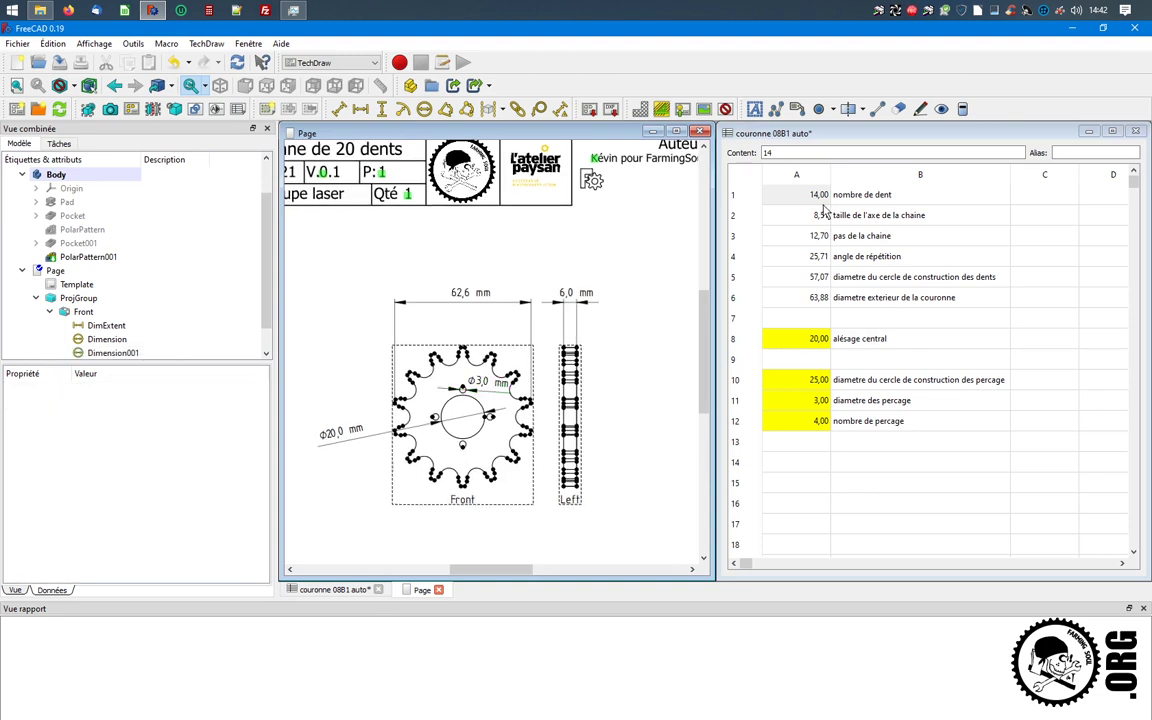
pyautogui.click(808, 340)
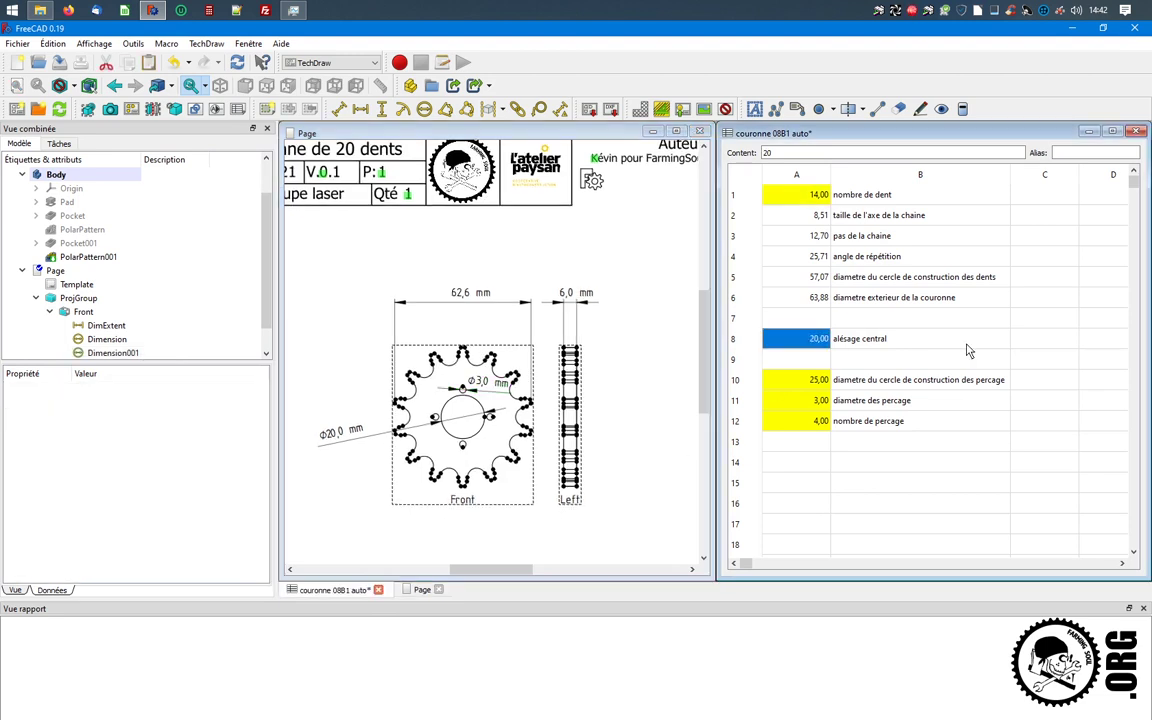
pyautogui.write('18')
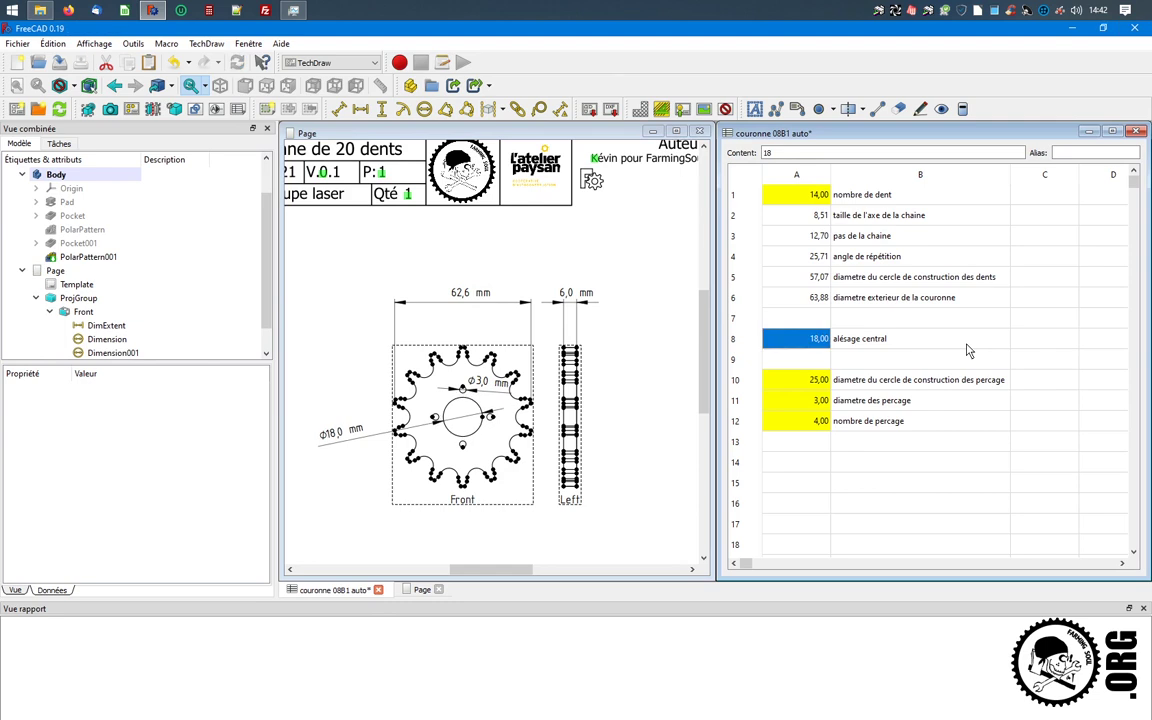
pyautogui.click(805, 405)
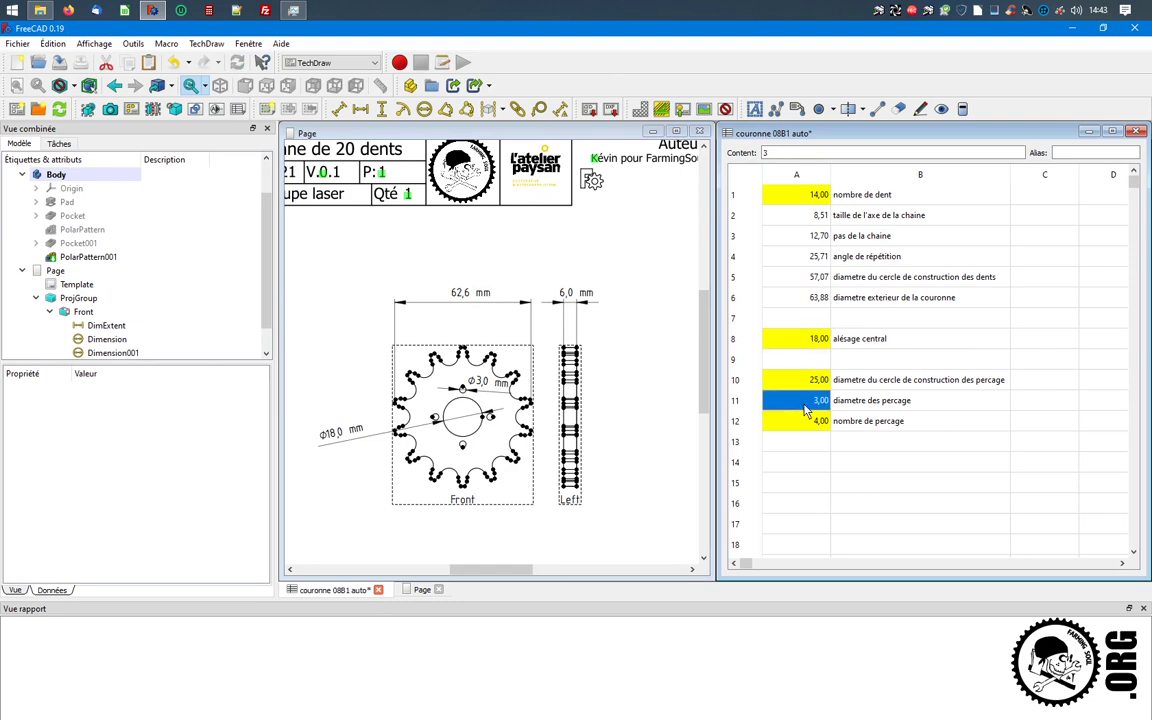
pyautogui.write('5')
pyautogui.press('Down')
pyautogui.write('6')
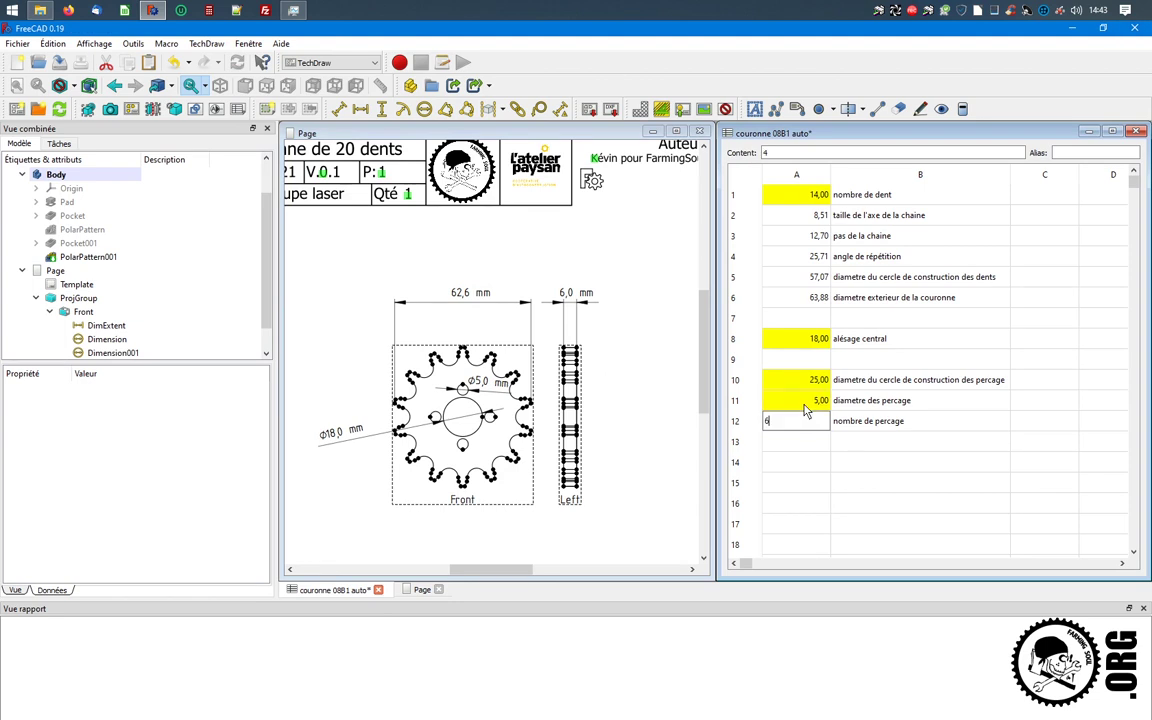
pyautogui.press('Return')
# Set the hole circle A10 to 44, the bore A8 to 34 and the tooth count A1 to 20
pyautogui.click(792, 383)
pyautogui.write('44')
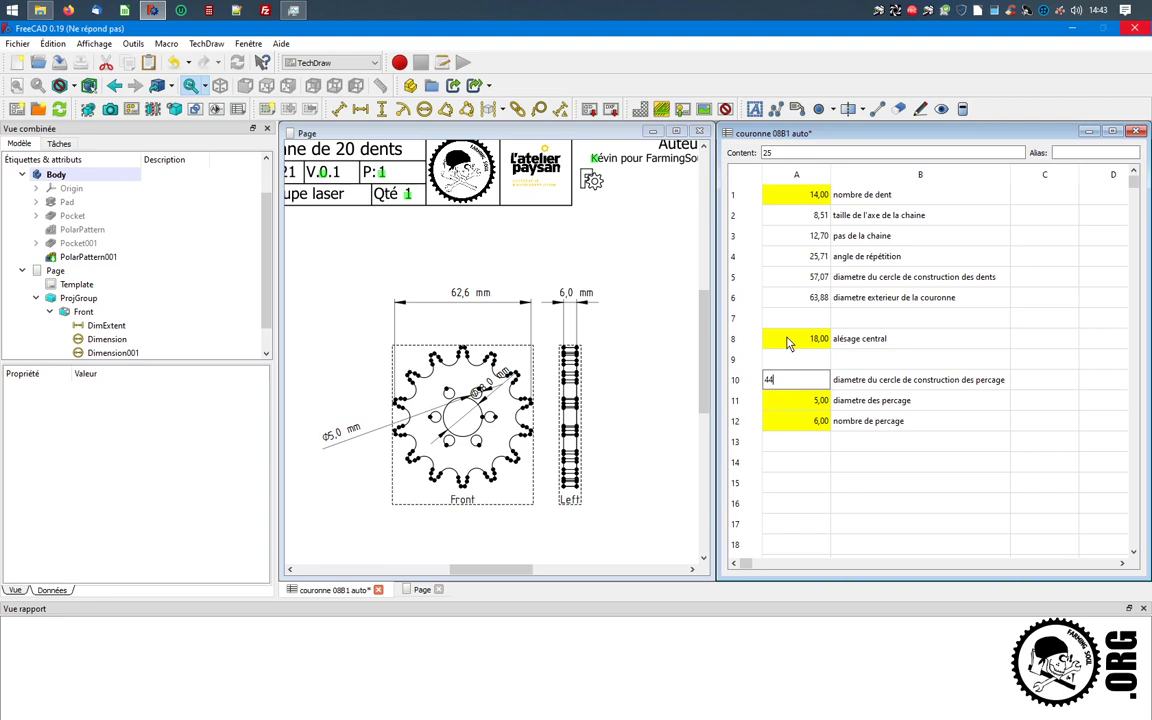
pyautogui.click(787, 343)
pyautogui.write('34')
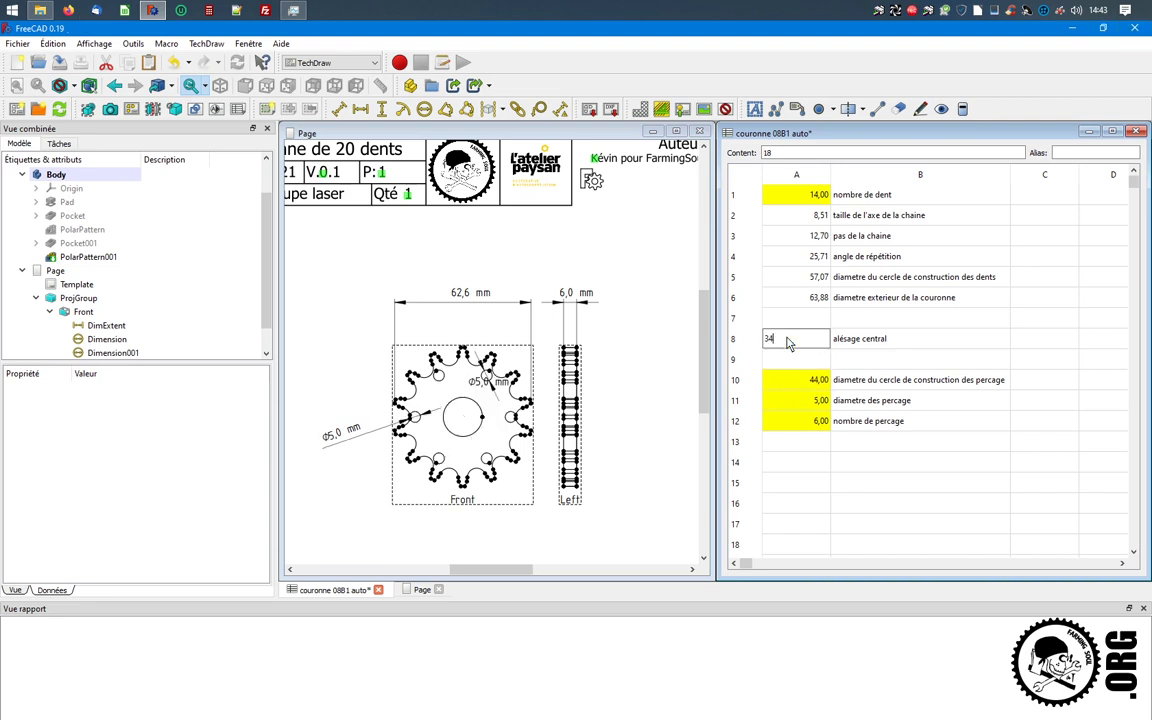
pyautogui.click(792, 199)
pyautogui.write('20')
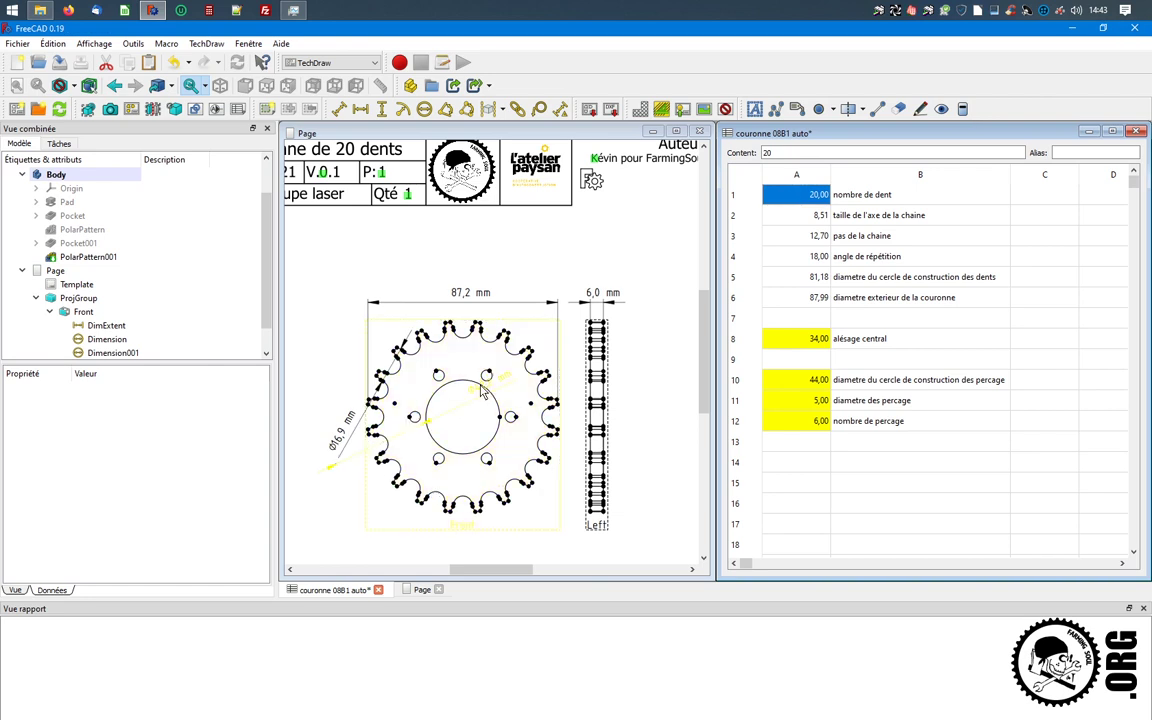
# Delete the front view's diameter dimensions, including the Ø42,2 one
pyautogui.moveTo(483, 390); pyautogui.dragTo(480, 430)
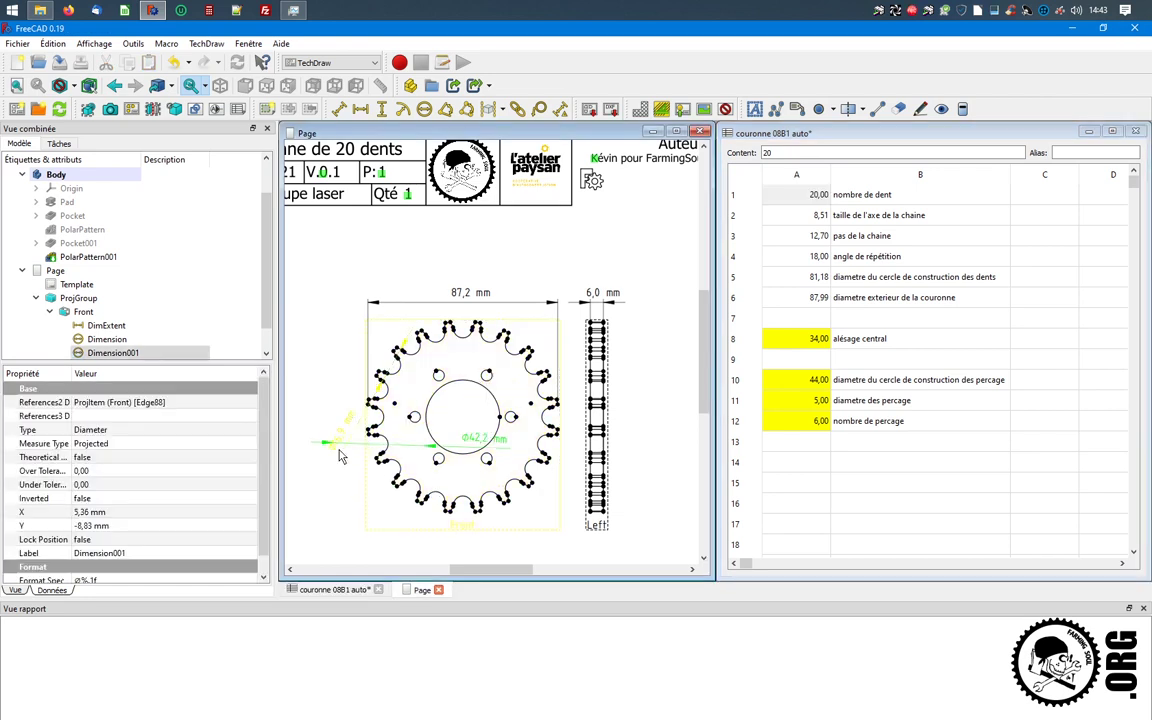
pyautogui.moveTo(340, 456); pyautogui.dragTo(321, 373)
pyautogui.press('Delete')
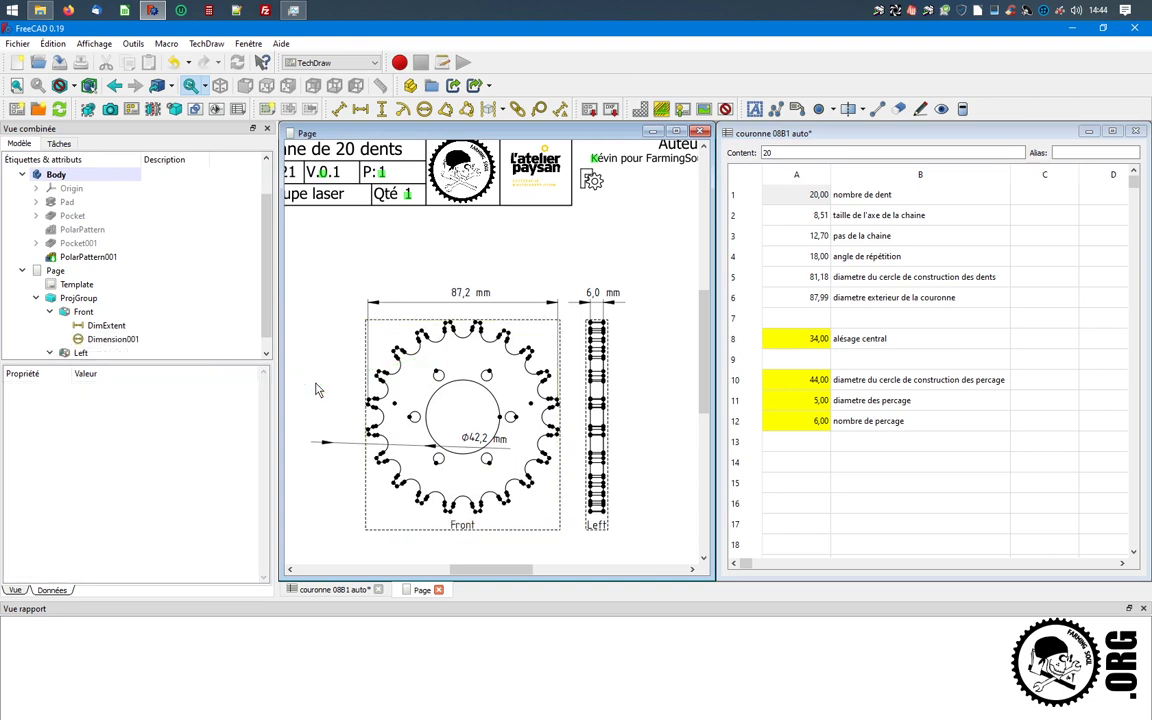
pyautogui.click(482, 440)
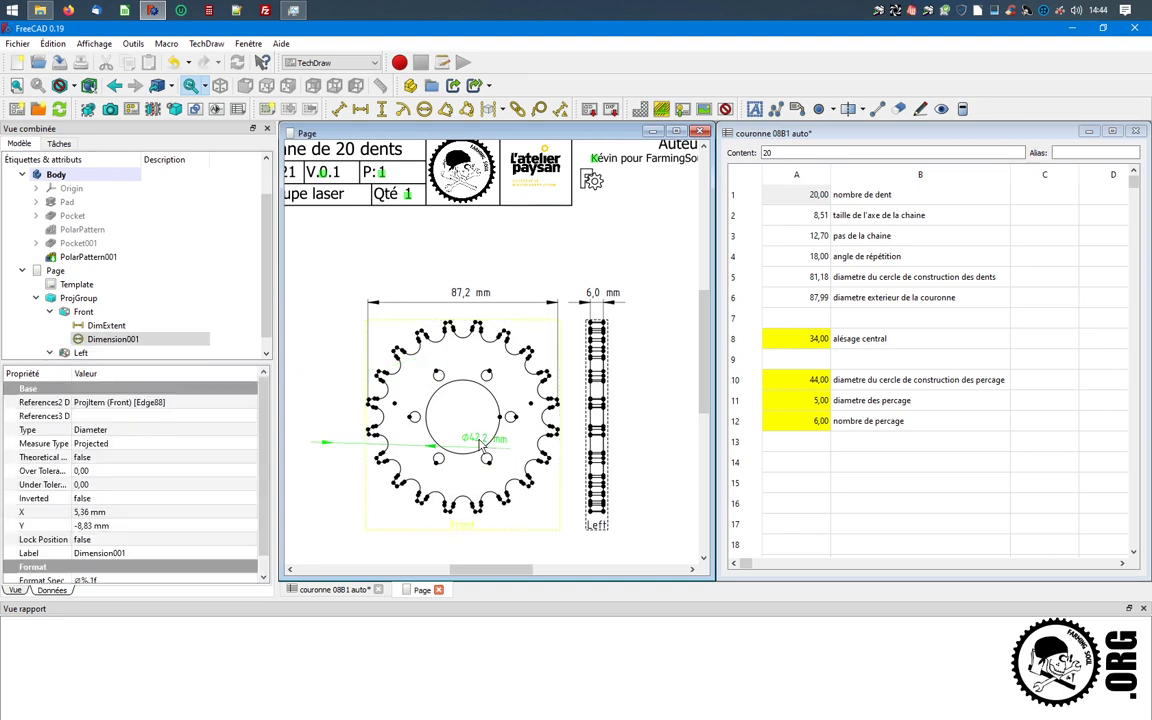
pyautogui.press('Delete')
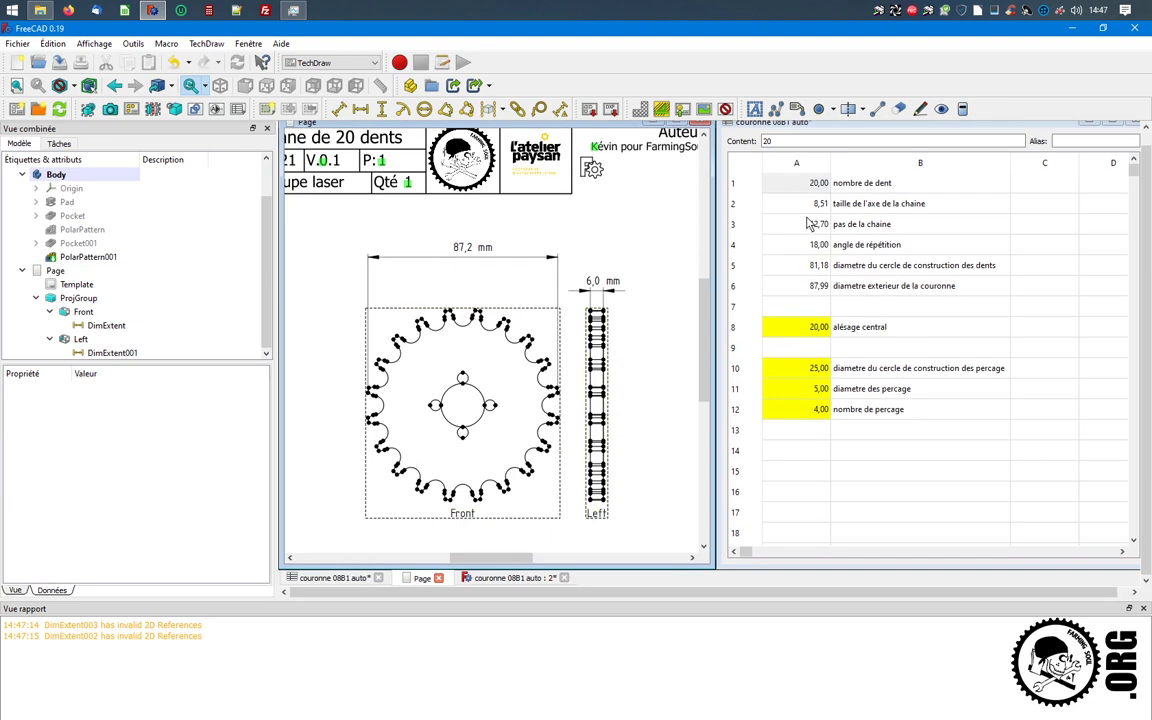
# Re-enter 34 for the bore in A8, 44 for the hole circle in A10 and 6 holes in A12
pyautogui.click(728, 176)
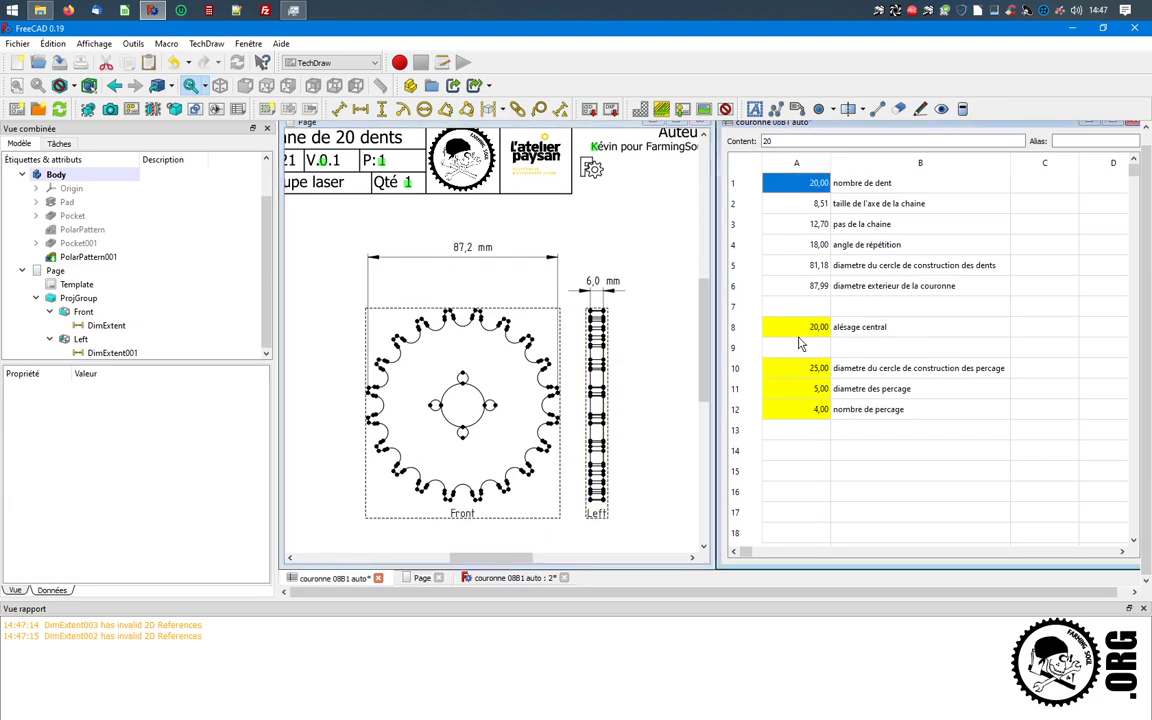
pyautogui.click(790, 334)
pyautogui.write('34')
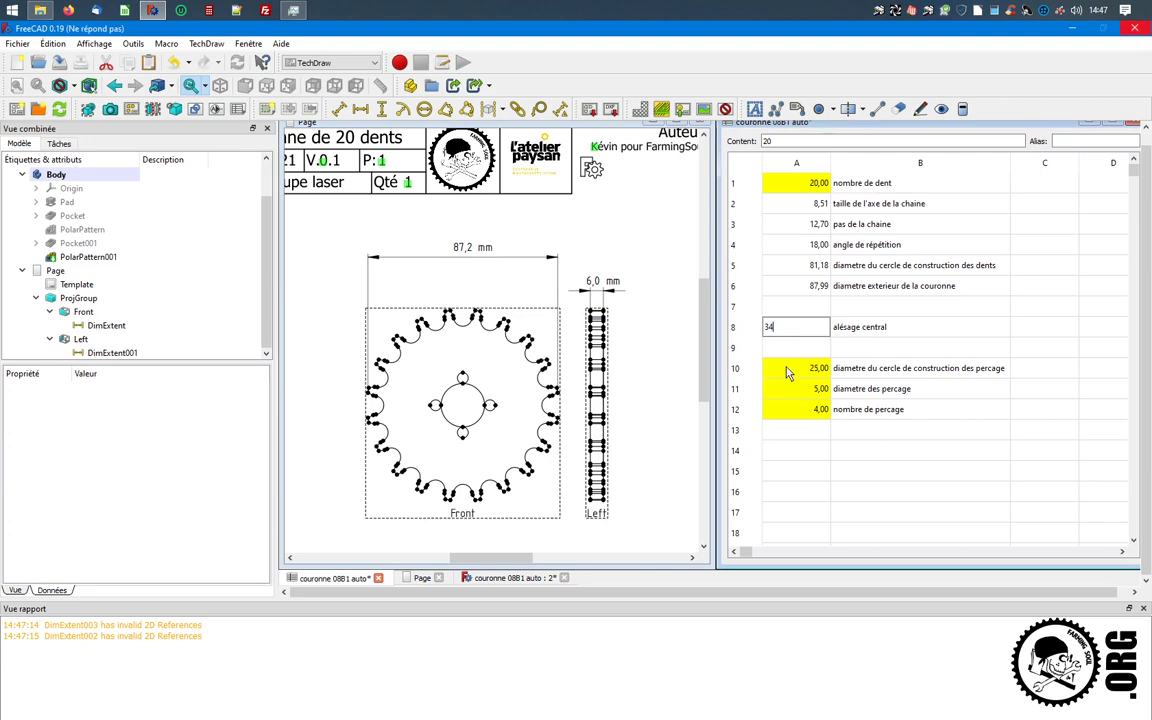
pyautogui.click(786, 372)
pyautogui.write('34')
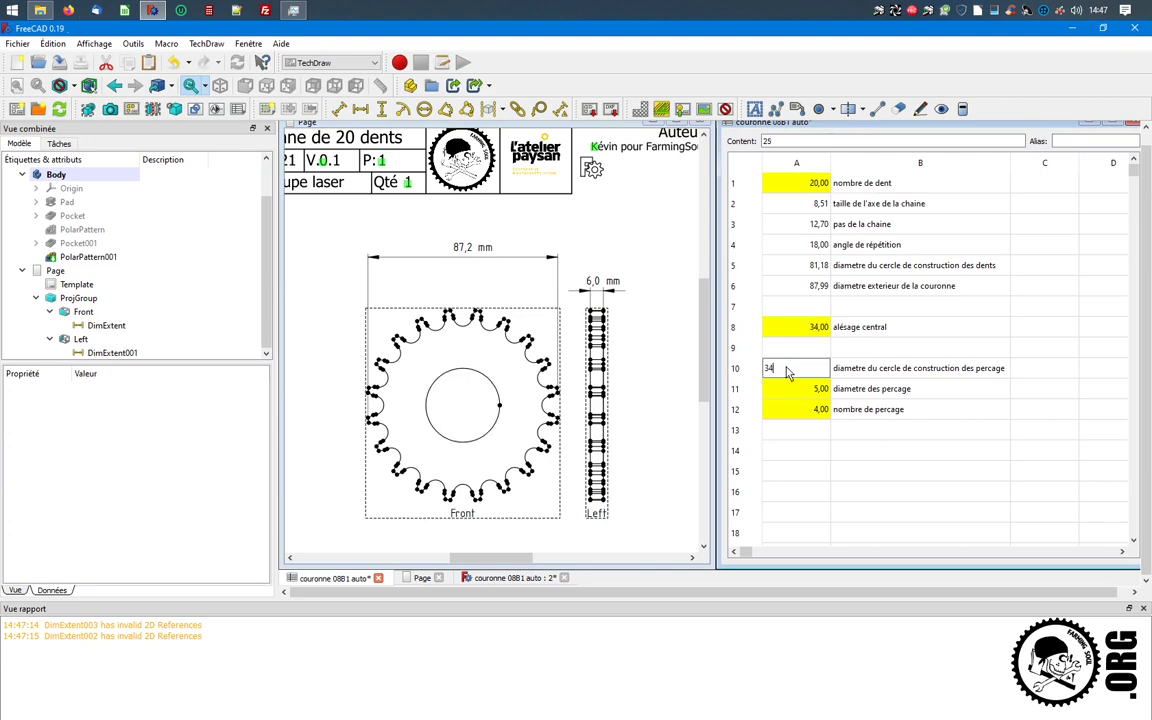
pyautogui.press('BackSpace')
pyautogui.press('BackSpace')
pyautogui.write('44')
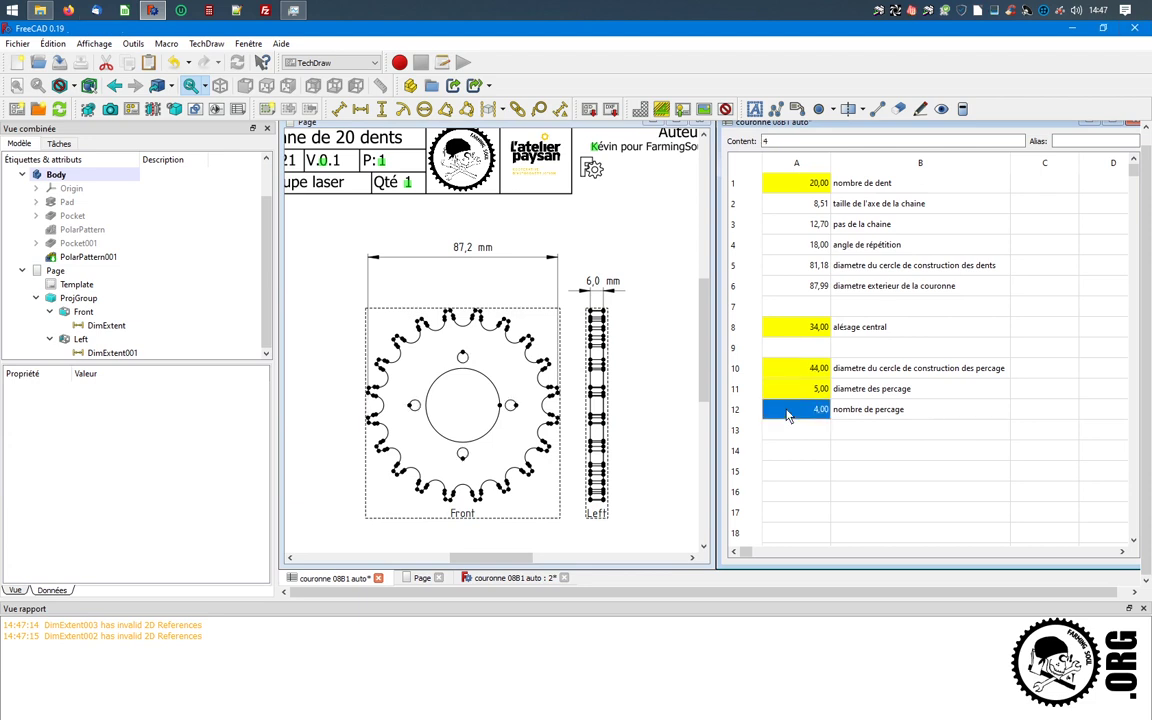
pyautogui.write('6')
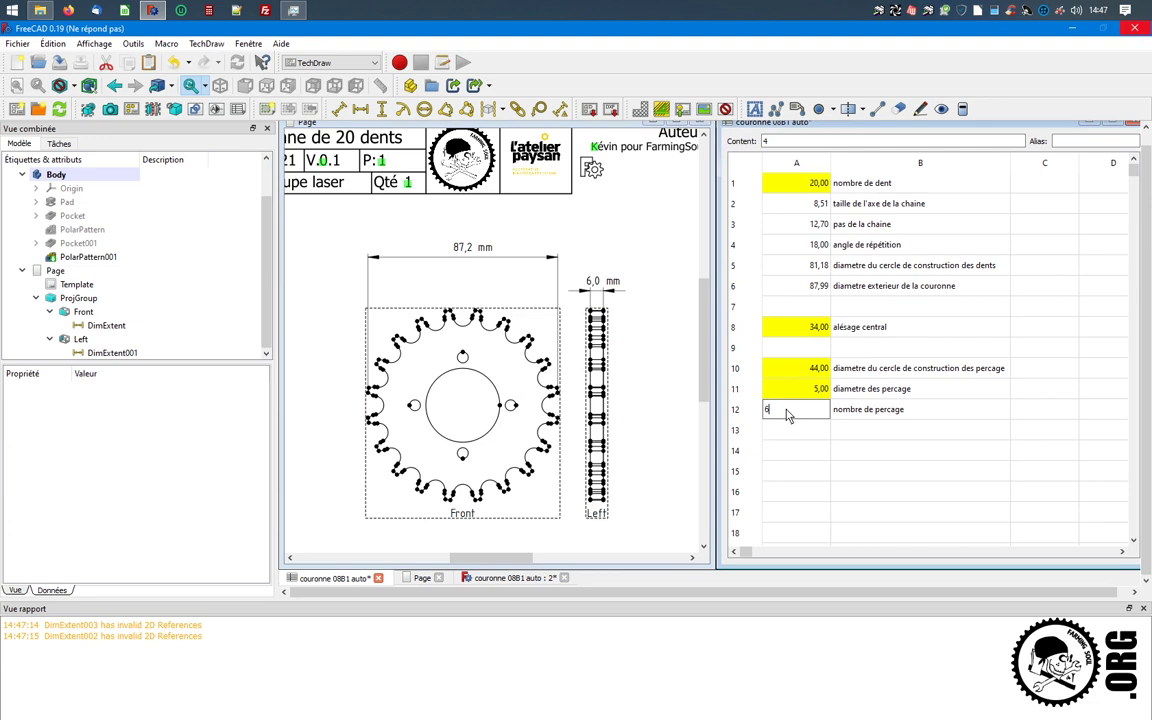
pyautogui.press('Return')
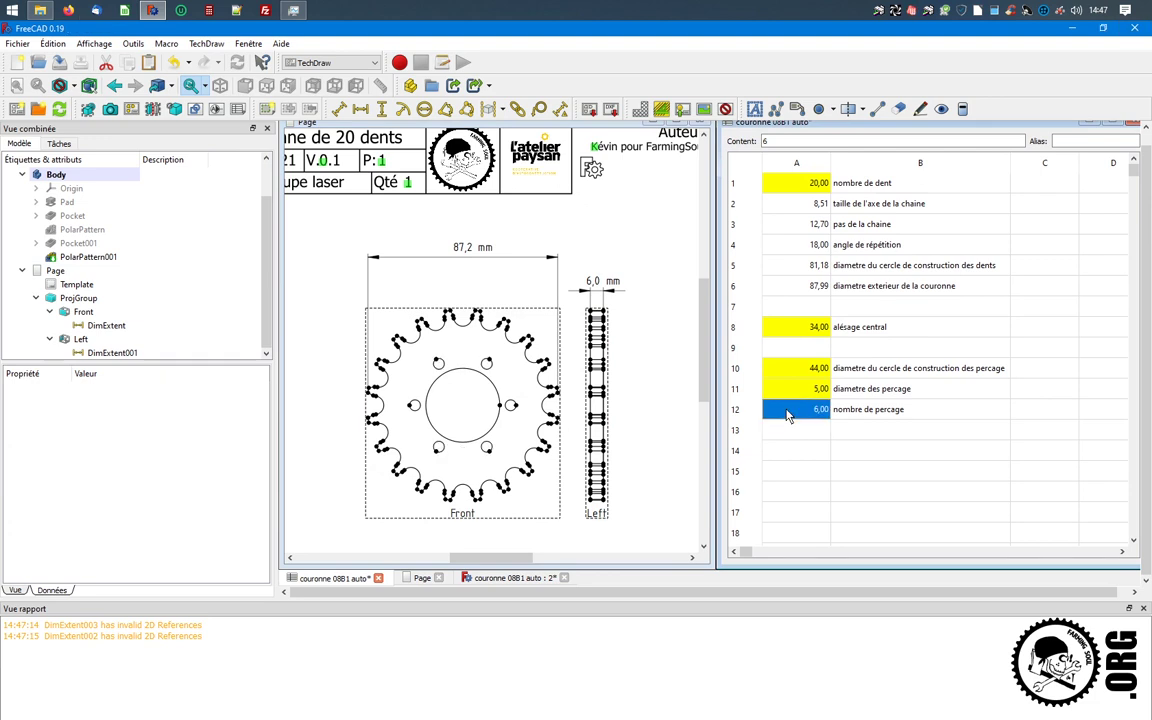
pyautogui.scroll(-1, 604, 212)
# Add a rich text annotation below the sprocket's front view and select its Text value for editing
pyautogui.scroll(-1, 656, 284)
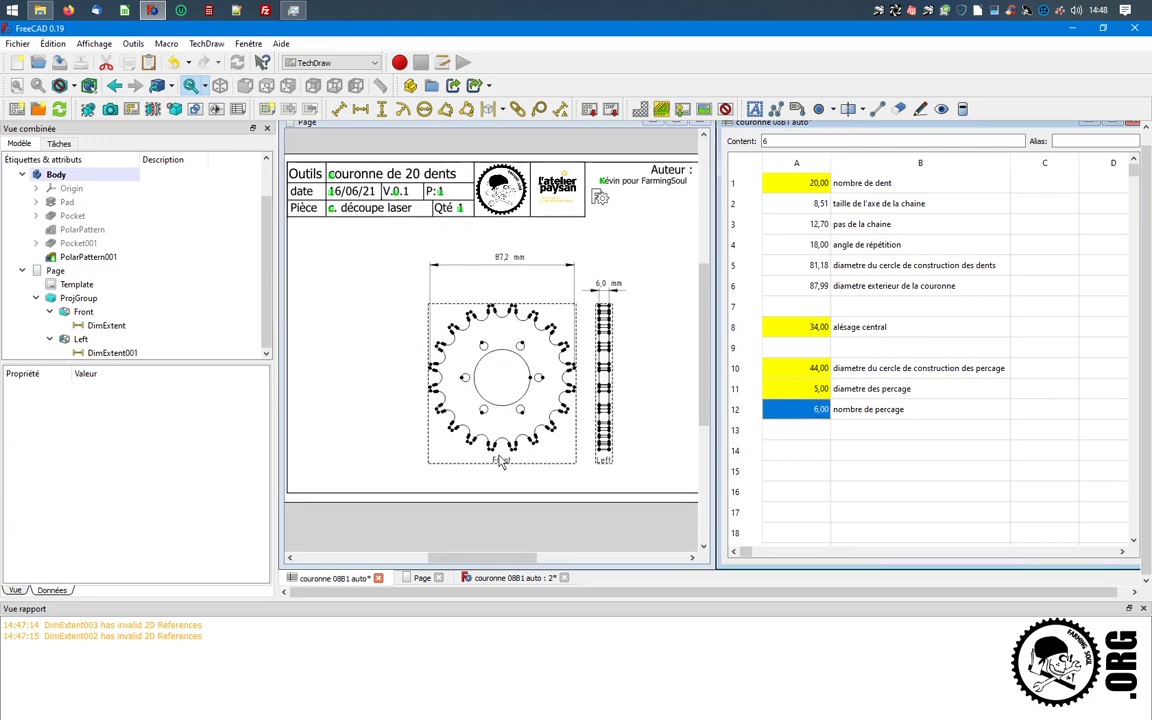
pyautogui.moveTo(504, 468); pyautogui.dragTo(490, 455)
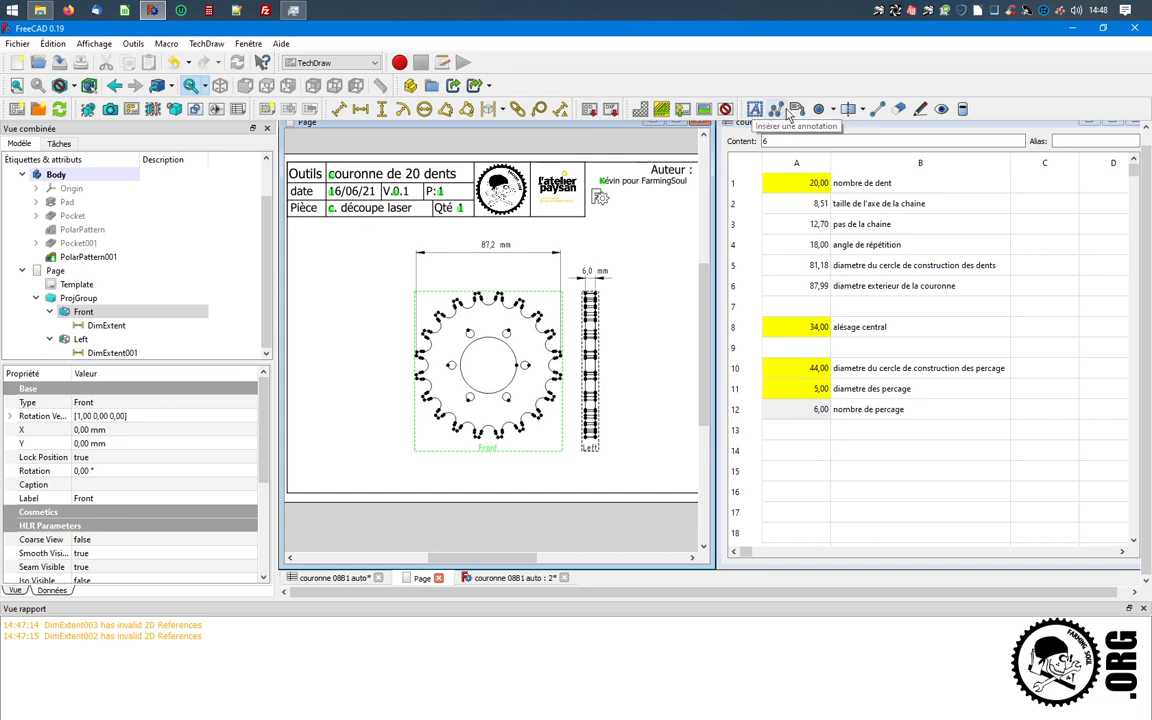
pyautogui.click(750, 110)
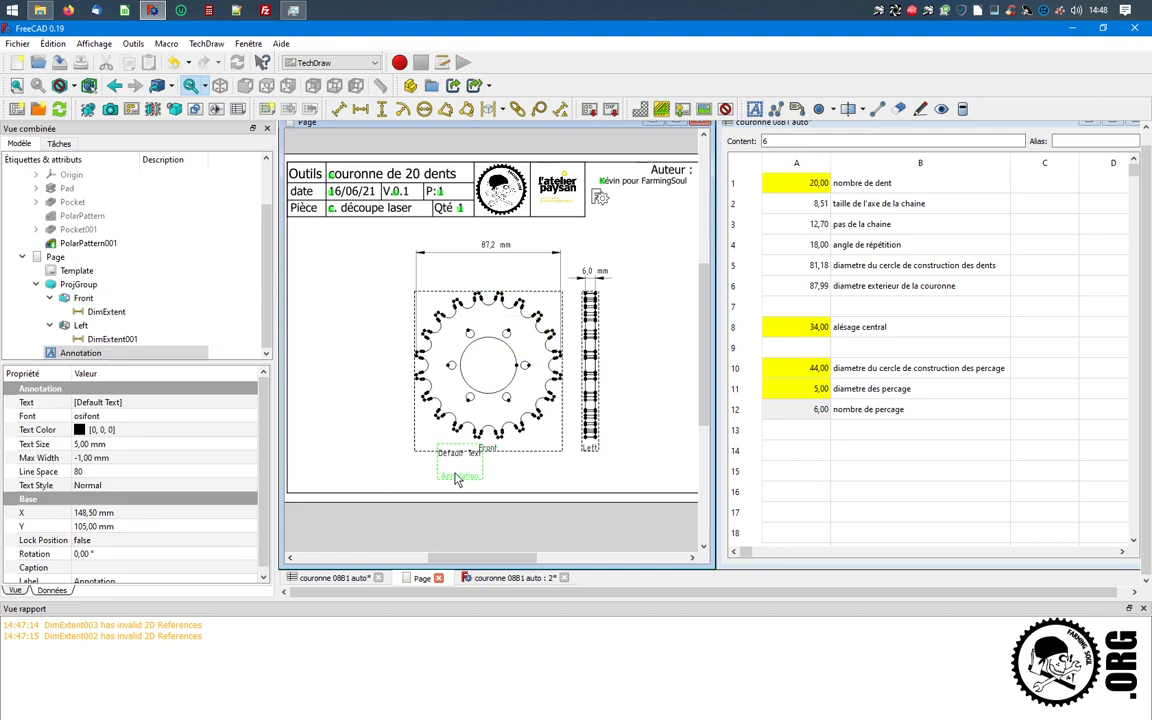
pyautogui.moveTo(450, 474); pyautogui.dragTo(428, 472)
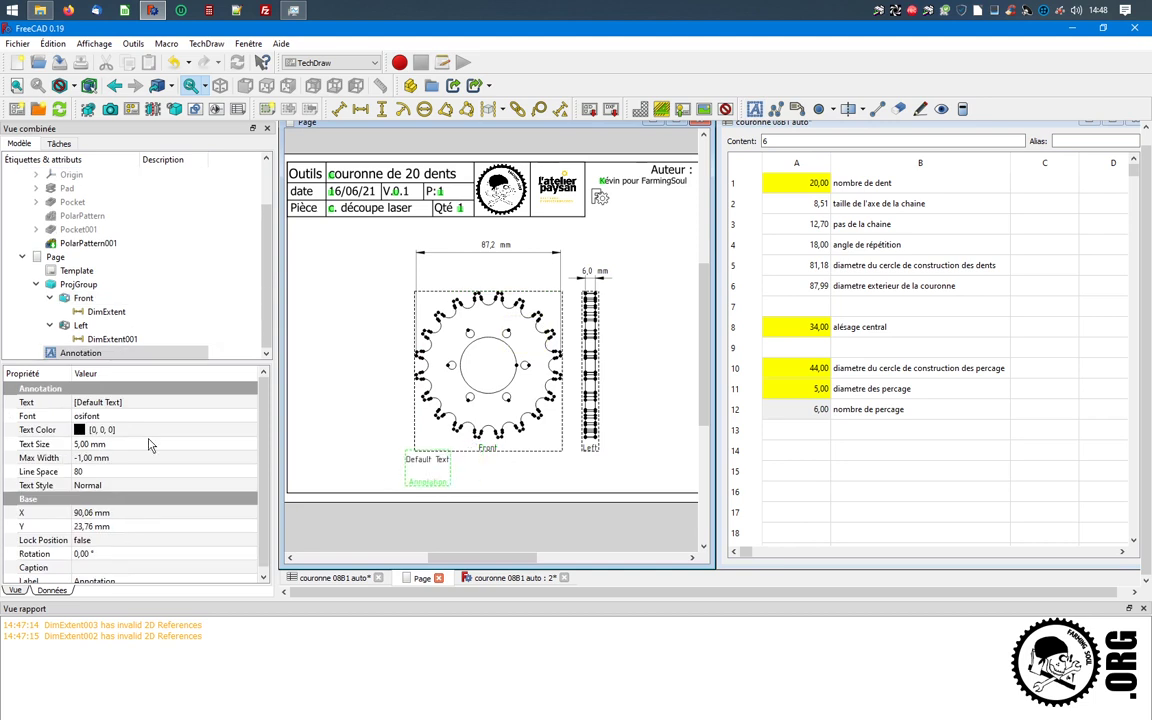
pyautogui.click(140, 402)
# Type the first annotation line 'couronne pour chaine 08B1' in the multi-line editor
pyautogui.click(250, 402)
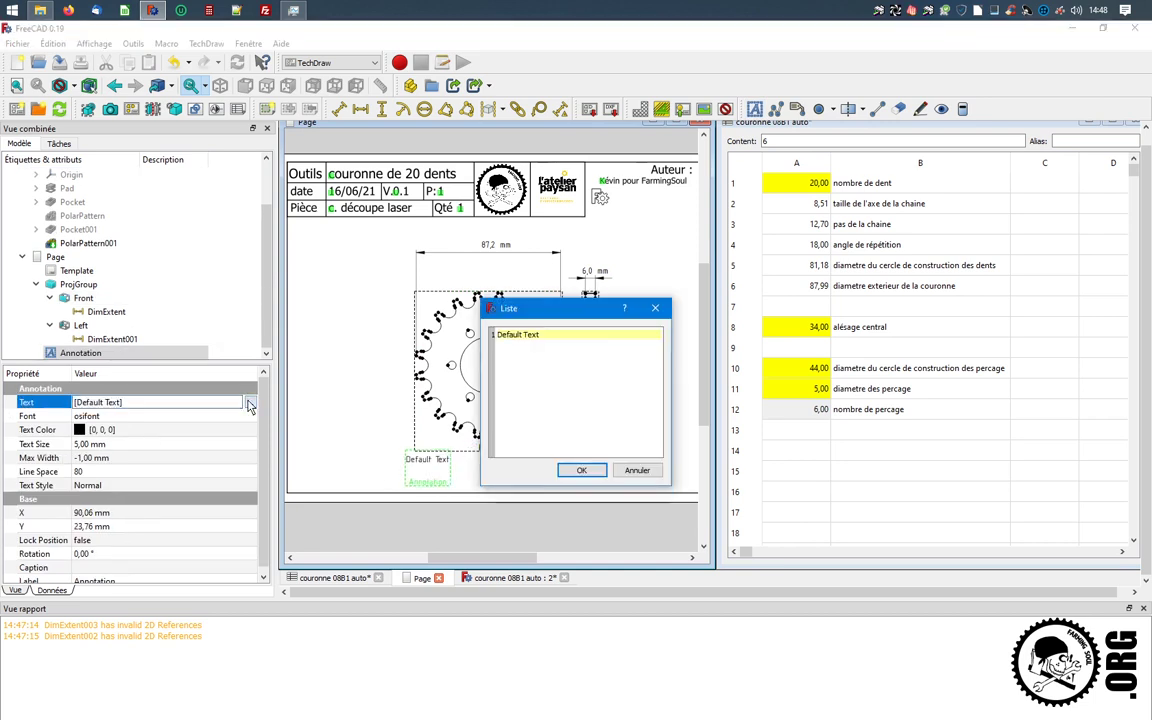
pyautogui.write('couro')
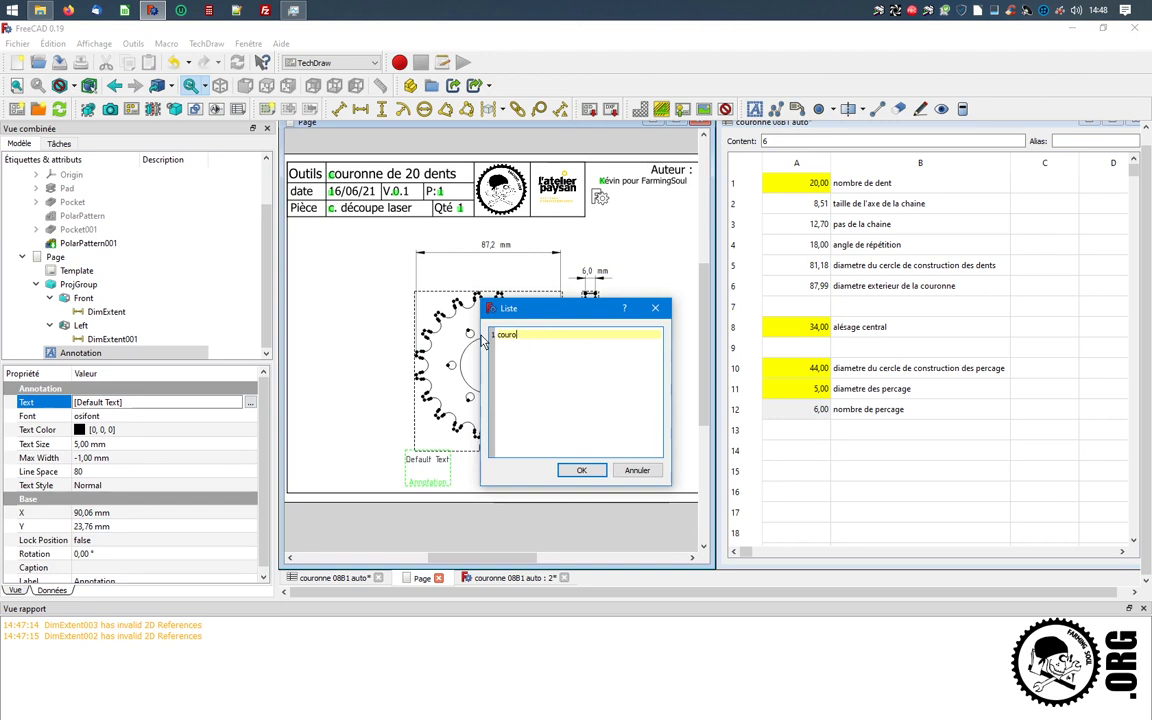
pyautogui.write('nne')
pyautogui.press('BackSpace')
pyautogui.press('BackSpace')
pyautogui.press('BackSpace')
pyautogui.write('pour c')
pyautogui.write('haine')
pyautogui.press('BackSpace')
pyautogui.press('BackSpace')
pyautogui.press('BackSpace')
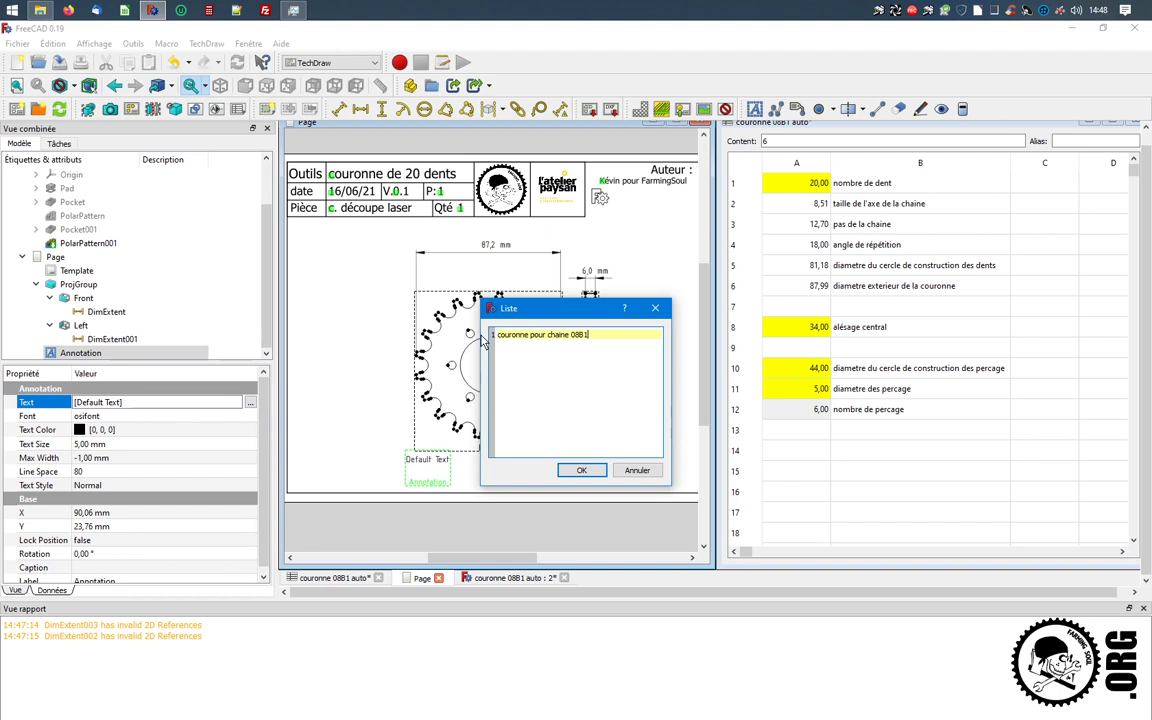
pyautogui.press('Return')
# Add the second line '20 dents - 6 percages entraxe 44 mm', correcting the spelling of entraxe
pyautogui.write('20 dents')
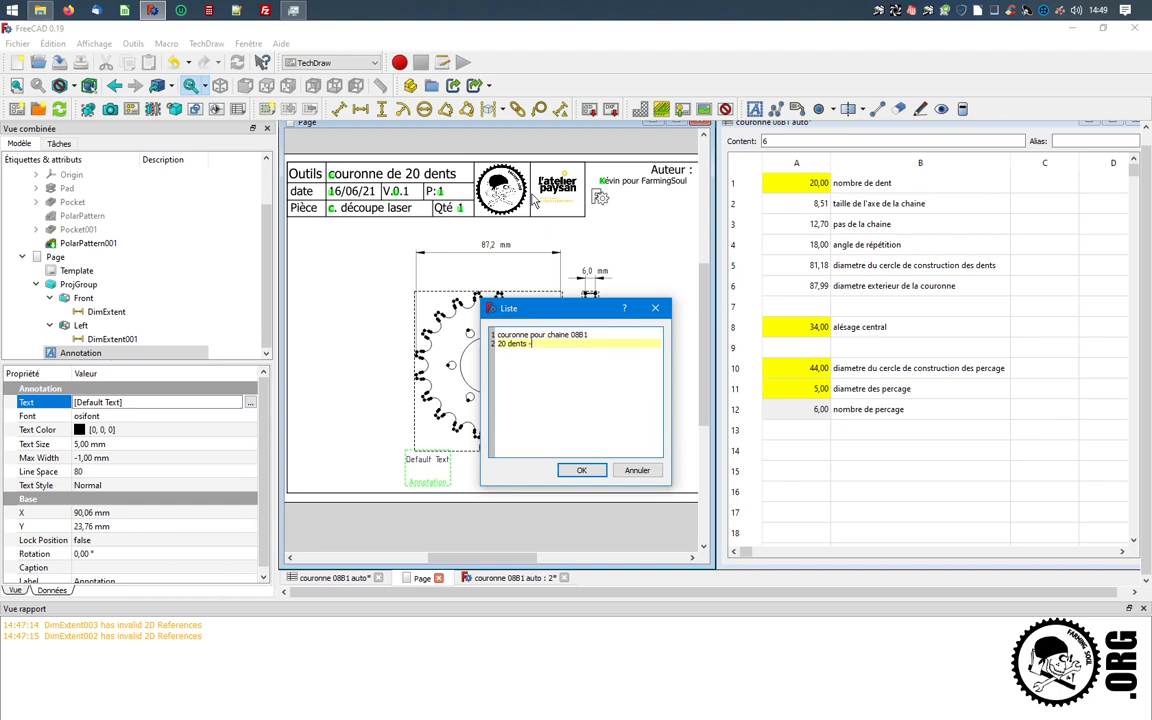
pyautogui.write(' - 6 ')
pyautogui.write('percages')
pyautogui.write(' entr')
pyautogui.write('e axe')
pyautogui.press('Left')
pyautogui.press('Left')
pyautogui.press('Left')
pyautogui.press('BackSpace')
pyautogui.press('Delete')
pyautogui.press('End')
pyautogui.write('44 mm')
pyautogui.press('Return')
pyautogui.press('BackSpace')
# Correct the hole count and move the hole details onto their own third line
pyautogui.click(536, 344)
pyautogui.press('BackSpace')
pyautogui.write('5')
pyautogui.press('Left')
pyautogui.press('BackSpace')
pyautogui.press('BackSpace')
pyautogui.press('BackSpace')
pyautogui.press('Return')
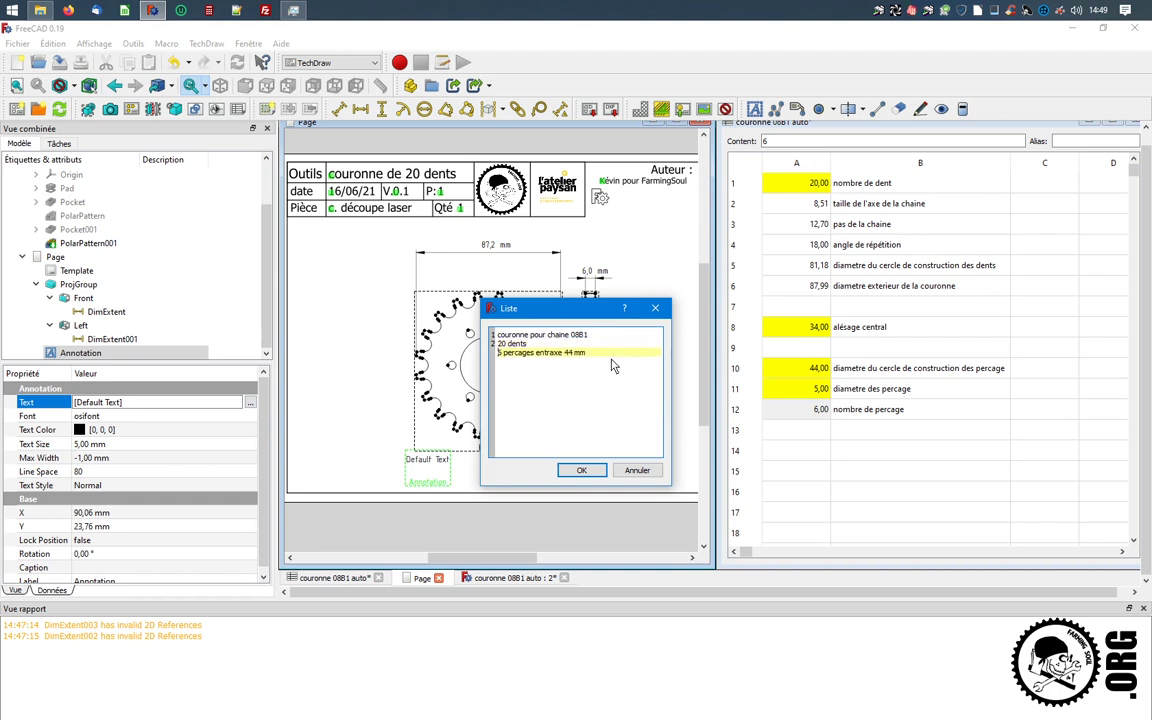
# Confirm the note, place it under the Auteur block at top right, and save the project
pyautogui.click(582, 470)
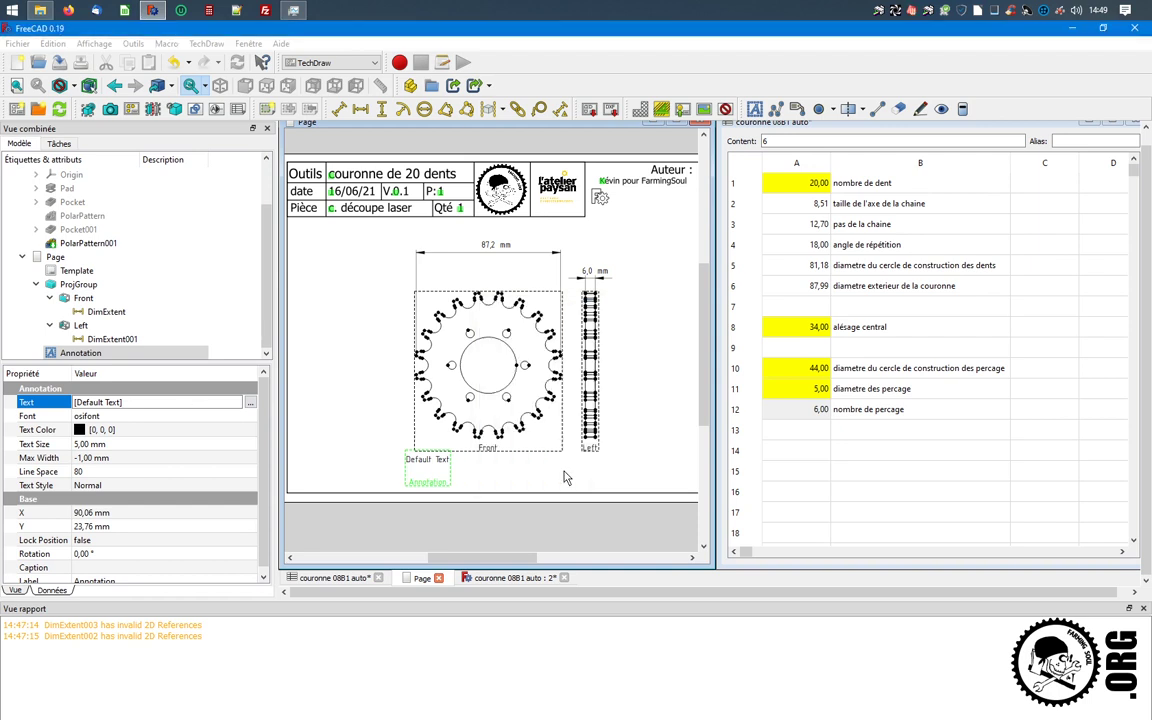
pyautogui.moveTo(425, 497); pyautogui.dragTo(648, 247)
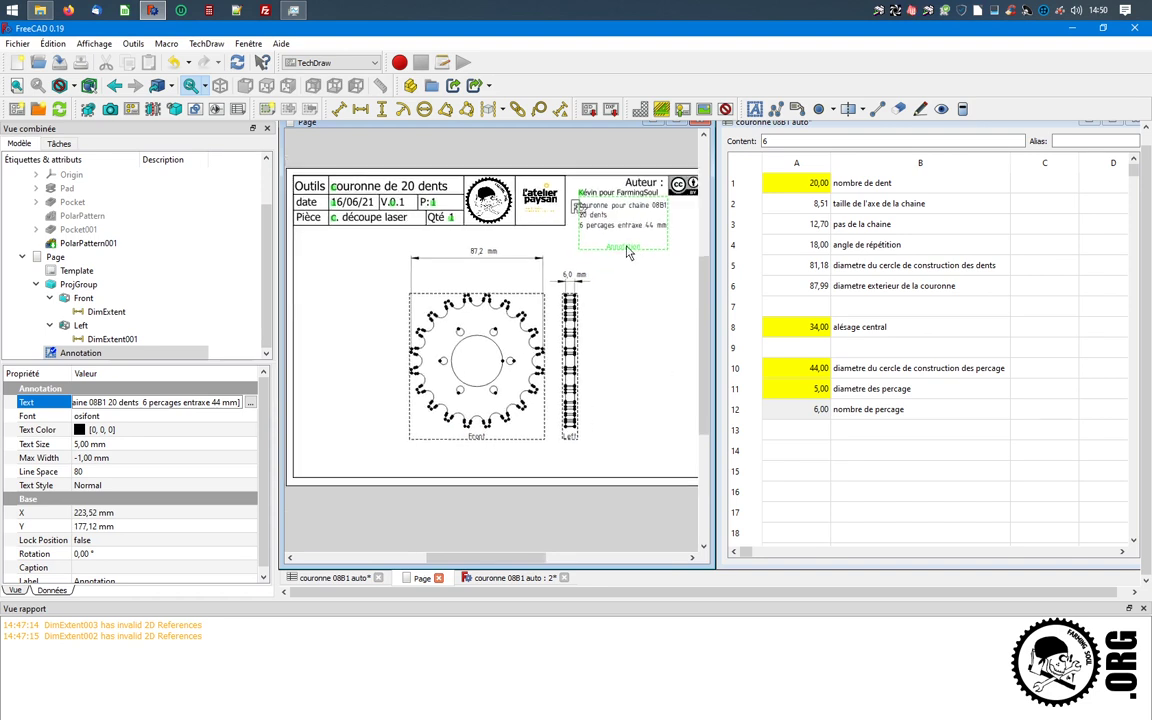
pyautogui.moveTo(651, 265); pyautogui.dragTo(648, 262)
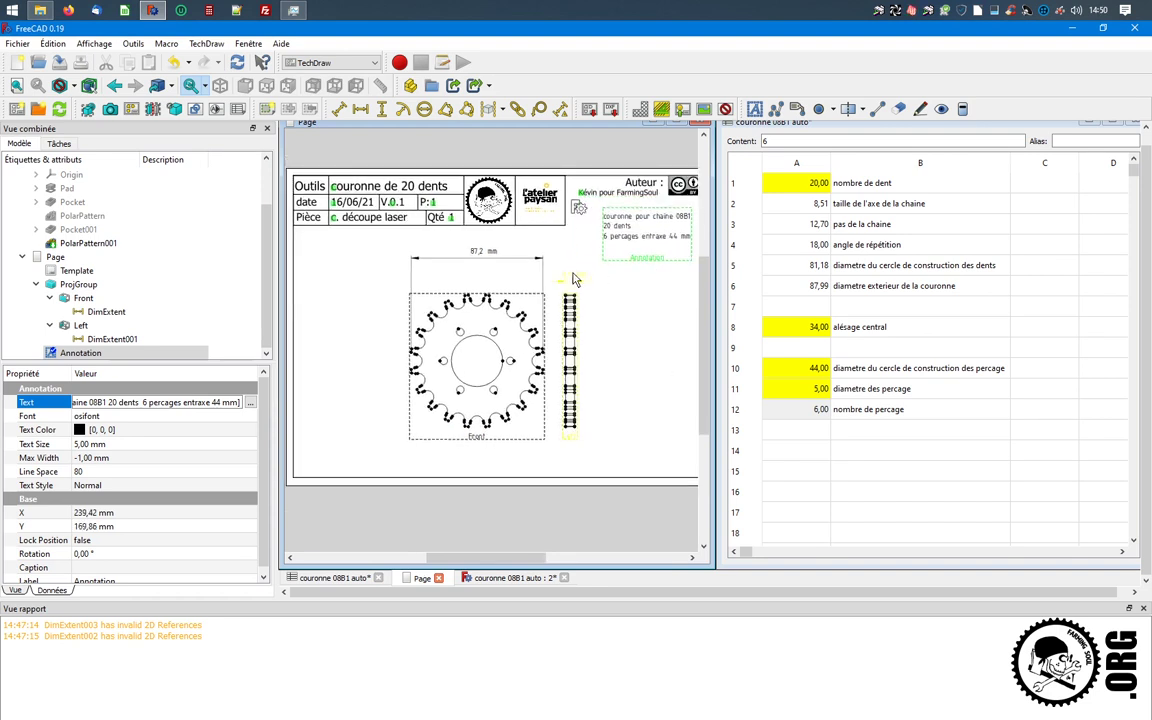
pyautogui.click(59, 63)
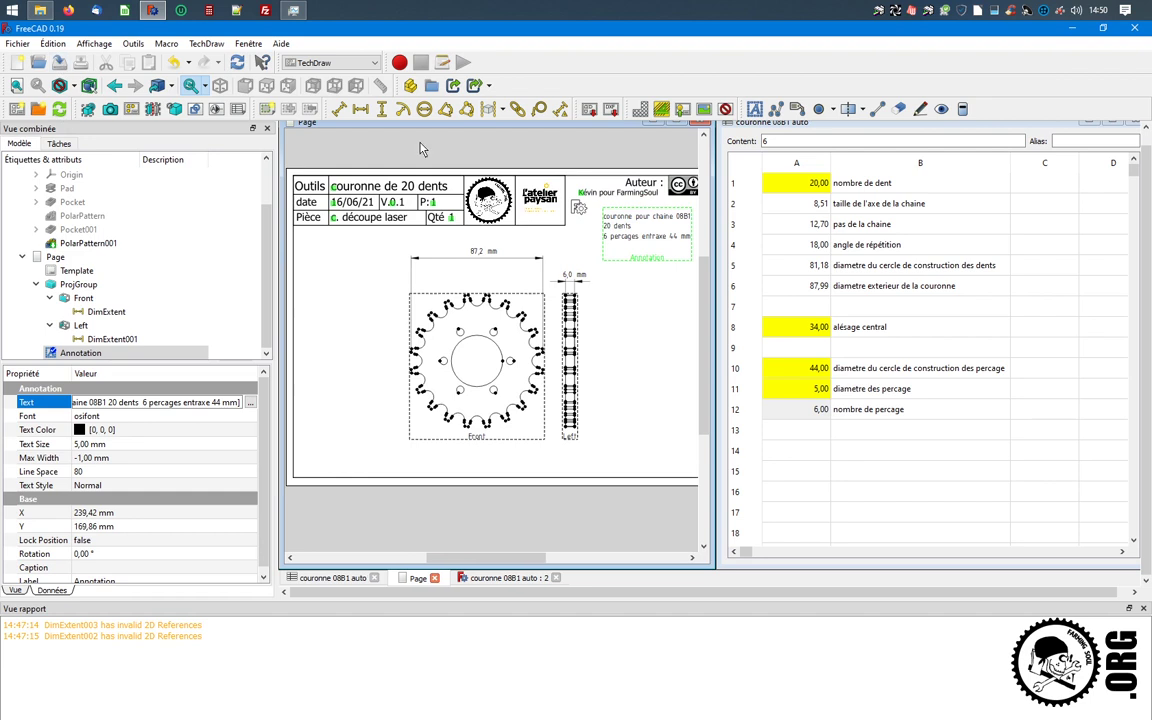
# Export the drawing page as PDF '20 dents - moteur' in the couronne automatique folder
pyautogui.click(385, 292)
pyautogui.click(14, 45)
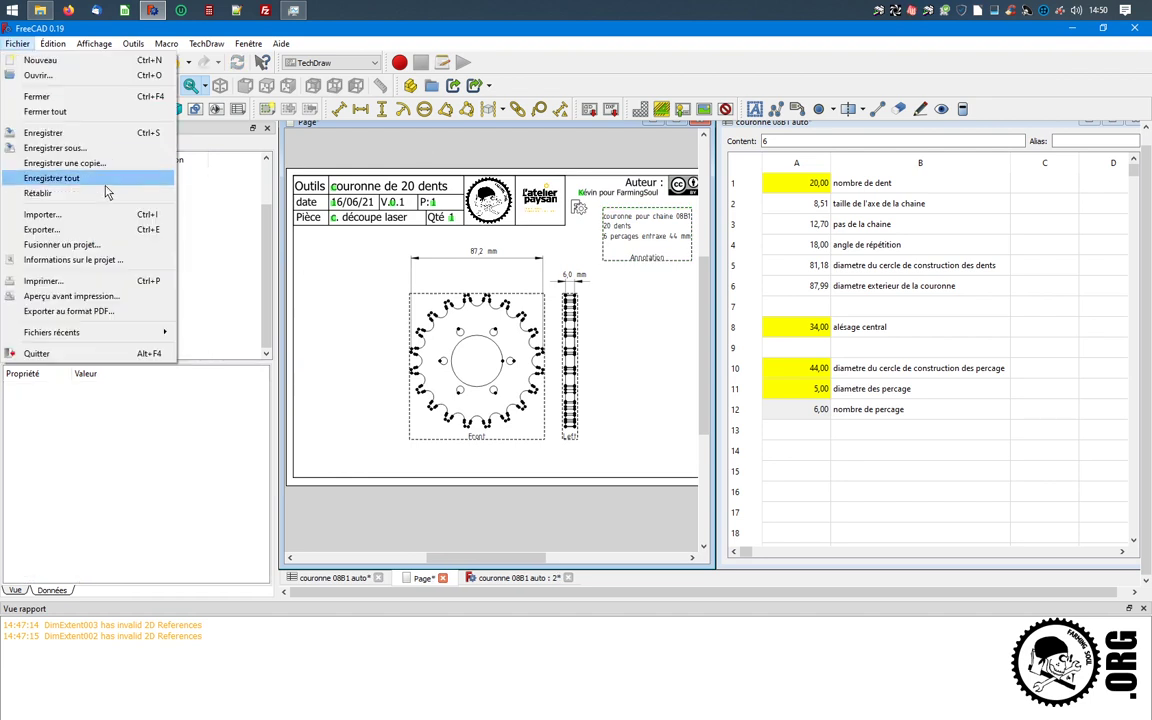
pyautogui.click(113, 314)
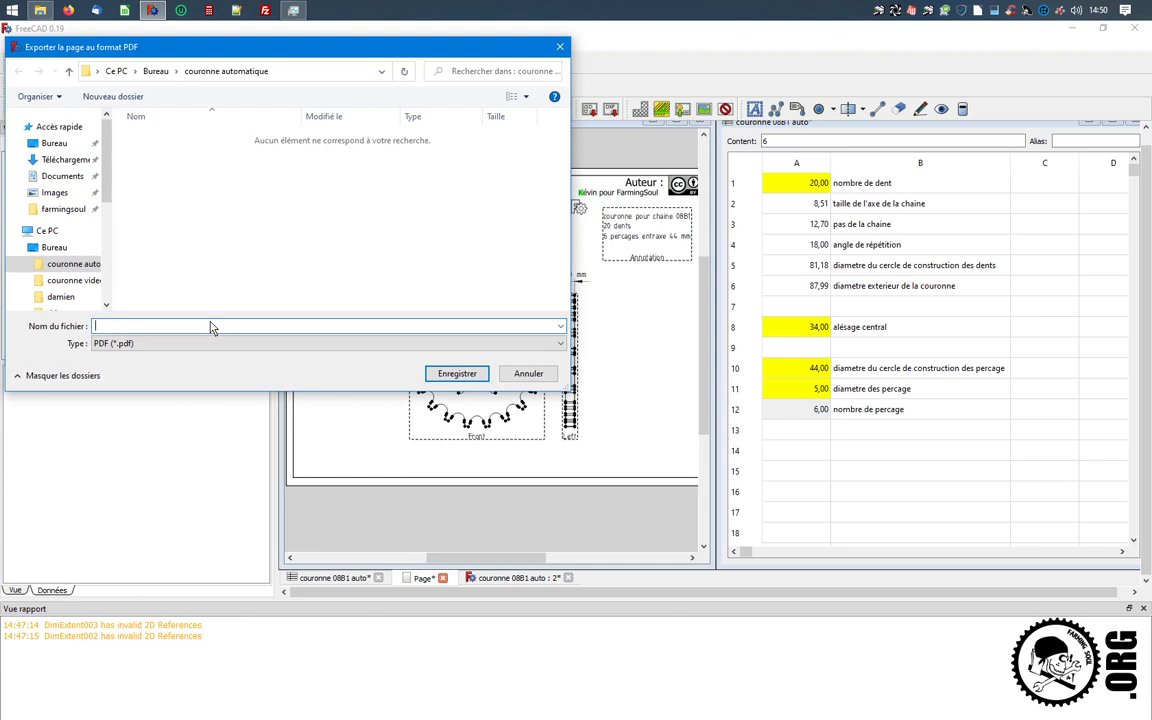
pyautogui.write('20')
pyautogui.write(' dents')
pyautogui.write(' - moteur')
pyautogui.press('Return')
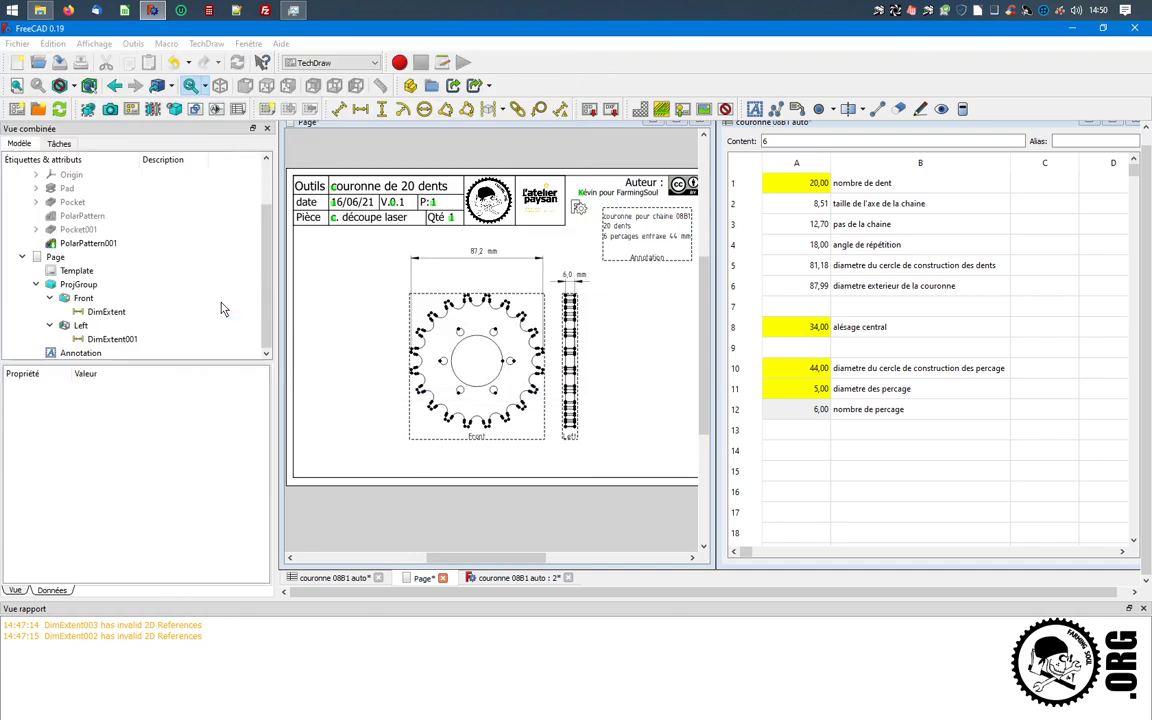
pyautogui.rightClick(40, 10)
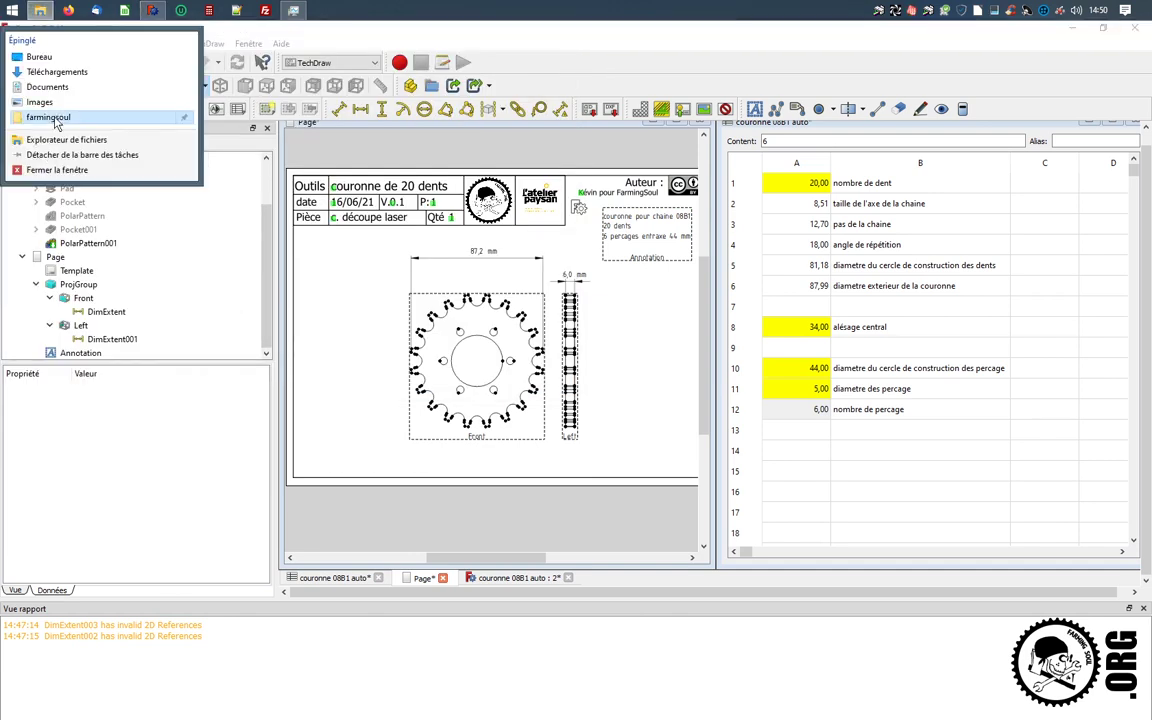
pyautogui.click(57, 122)
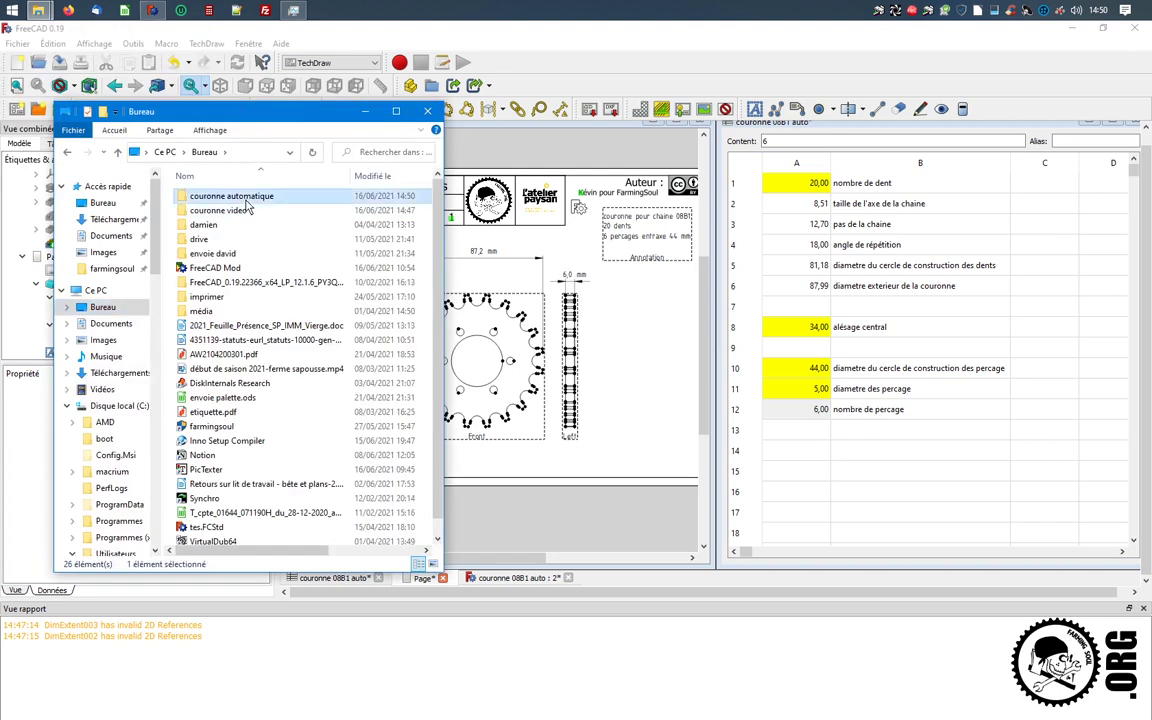
pyautogui.doubleClick(232, 194)
pyautogui.doubleClick(252, 197)
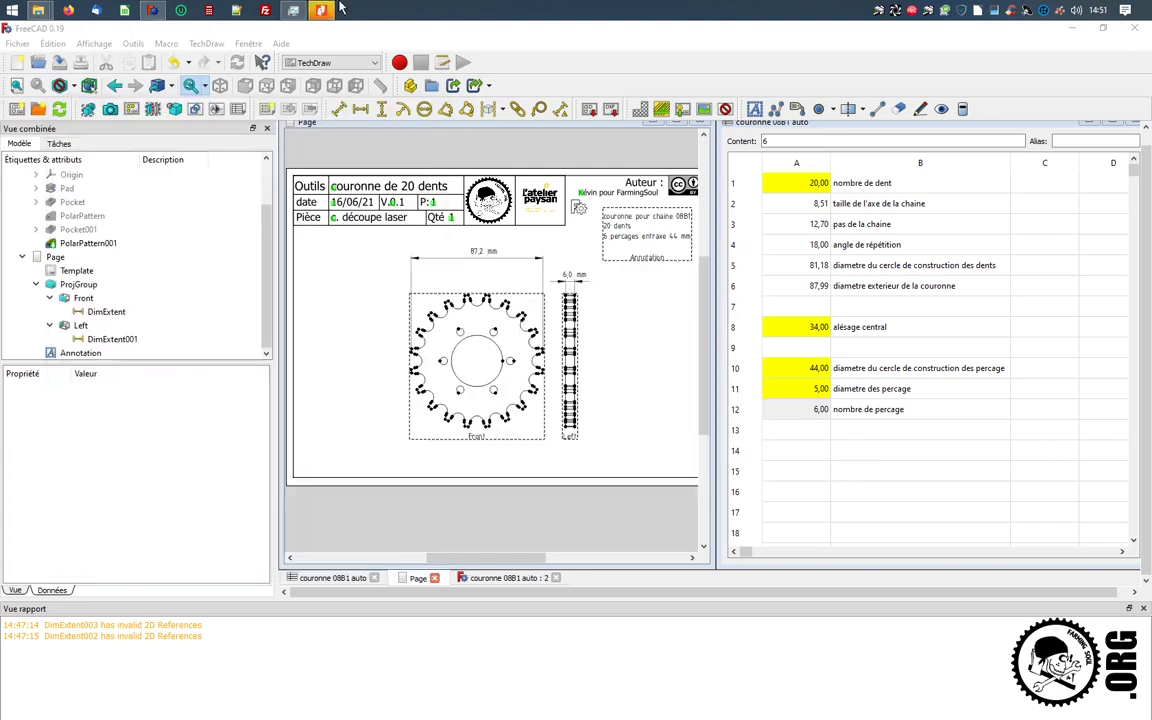
pyautogui.click(321, 10)
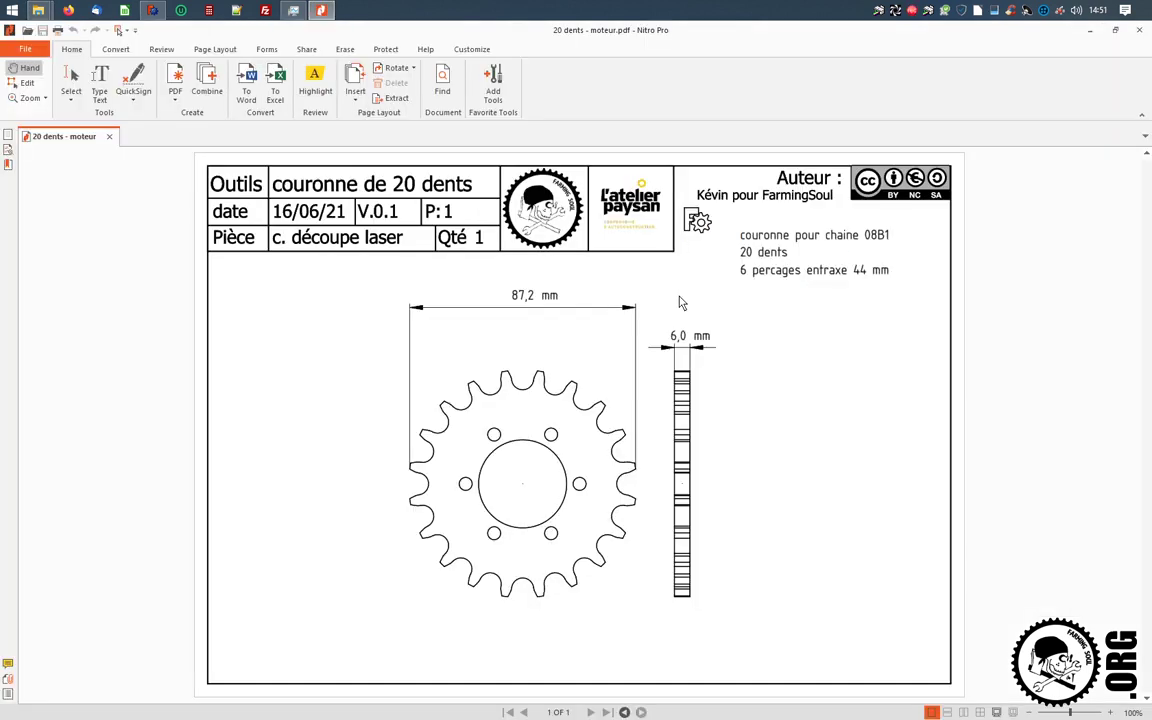
pyautogui.click(1139, 30)
# Return to the 3D sprocket model and snap it to a straight front view
pyautogui.scroll(2, 190, 289)
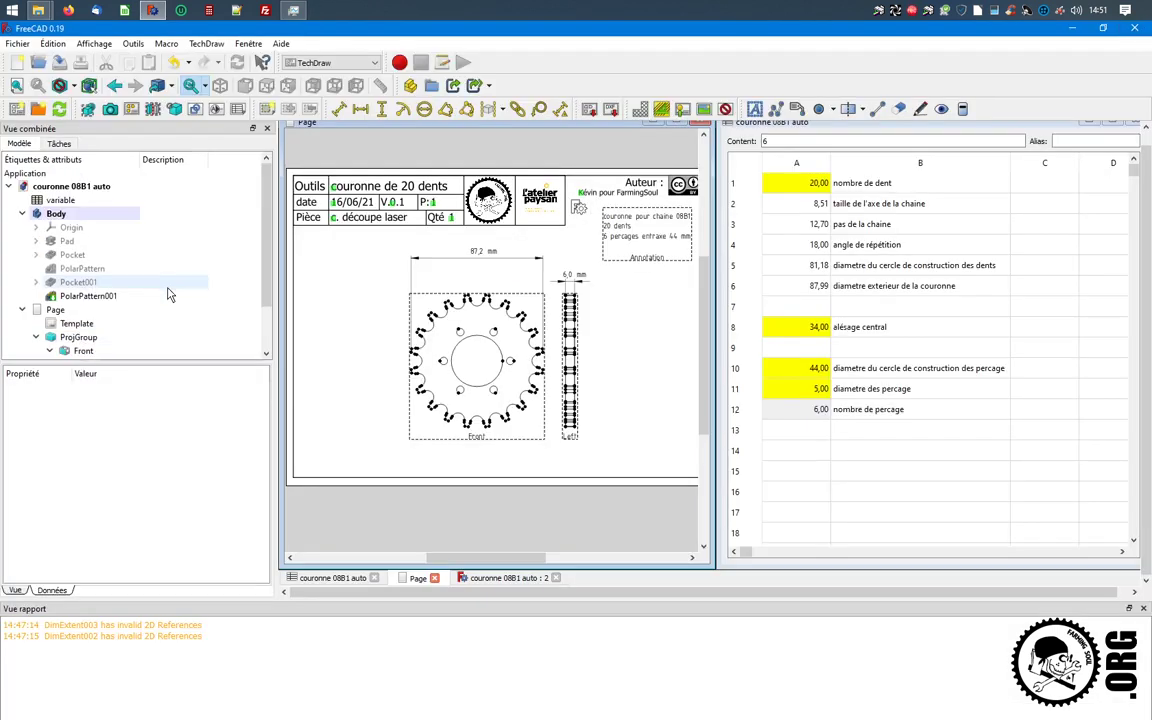
pyautogui.click(88, 296)
pyautogui.click(645, 178)
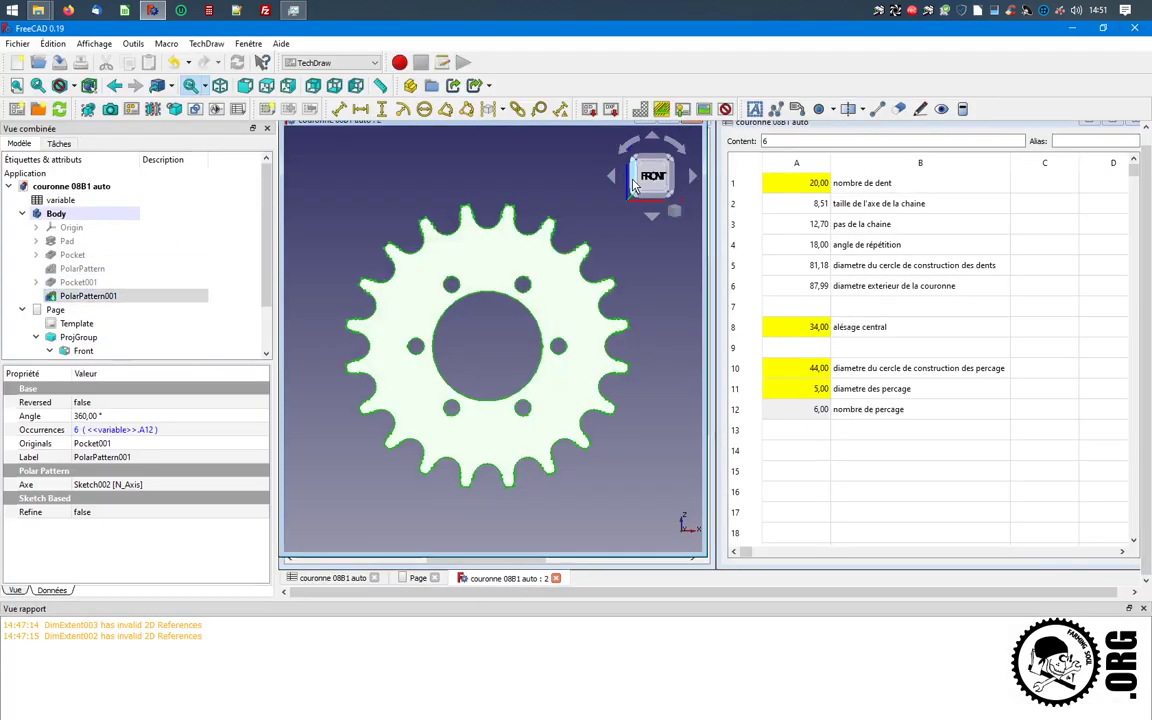
# Export the profile as Autodesk DXF 2D '20 dents - moteur - 6mm', accepting the DXF settings
pyautogui.click(17, 43)
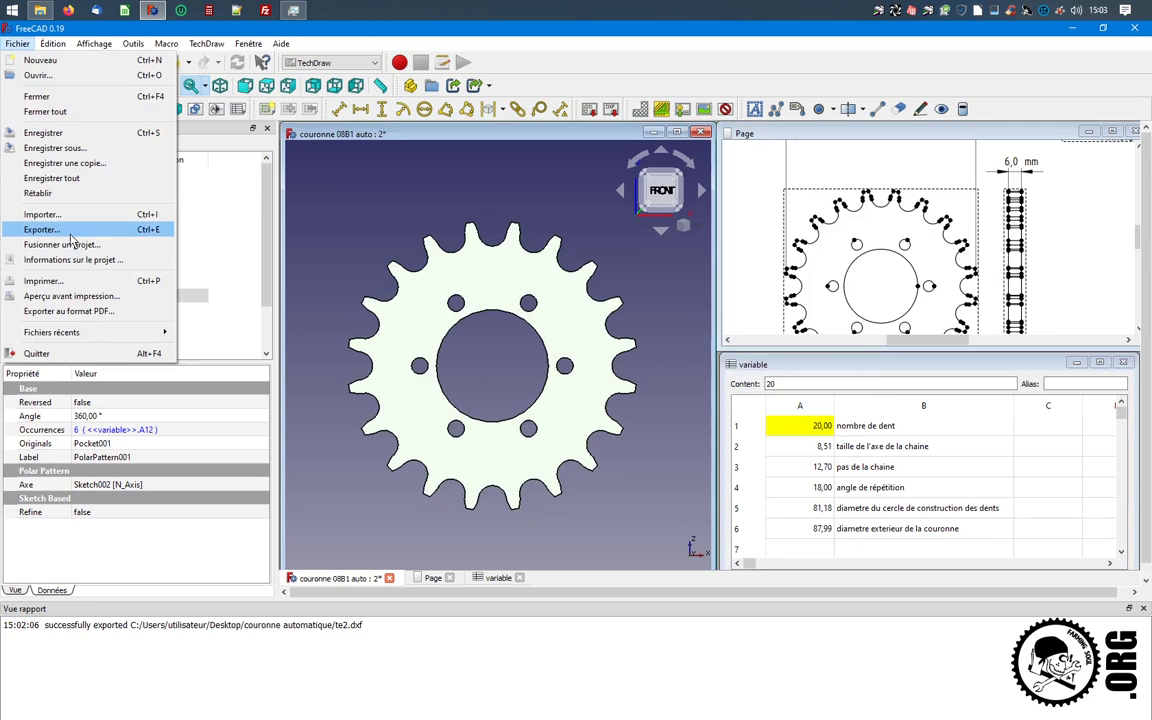
pyautogui.click(42, 229)
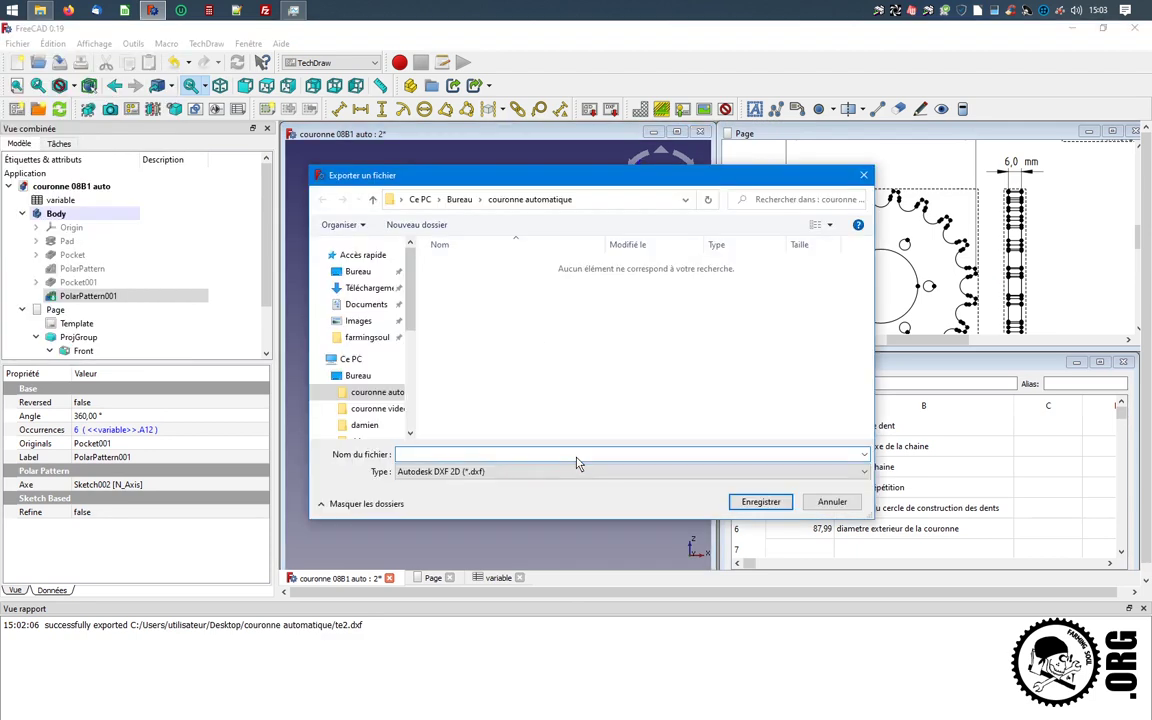
pyautogui.write('20')
pyautogui.press('Down')
pyautogui.press('BackSpace')
pyautogui.press('BackSpace')
pyautogui.press('BackSpace')
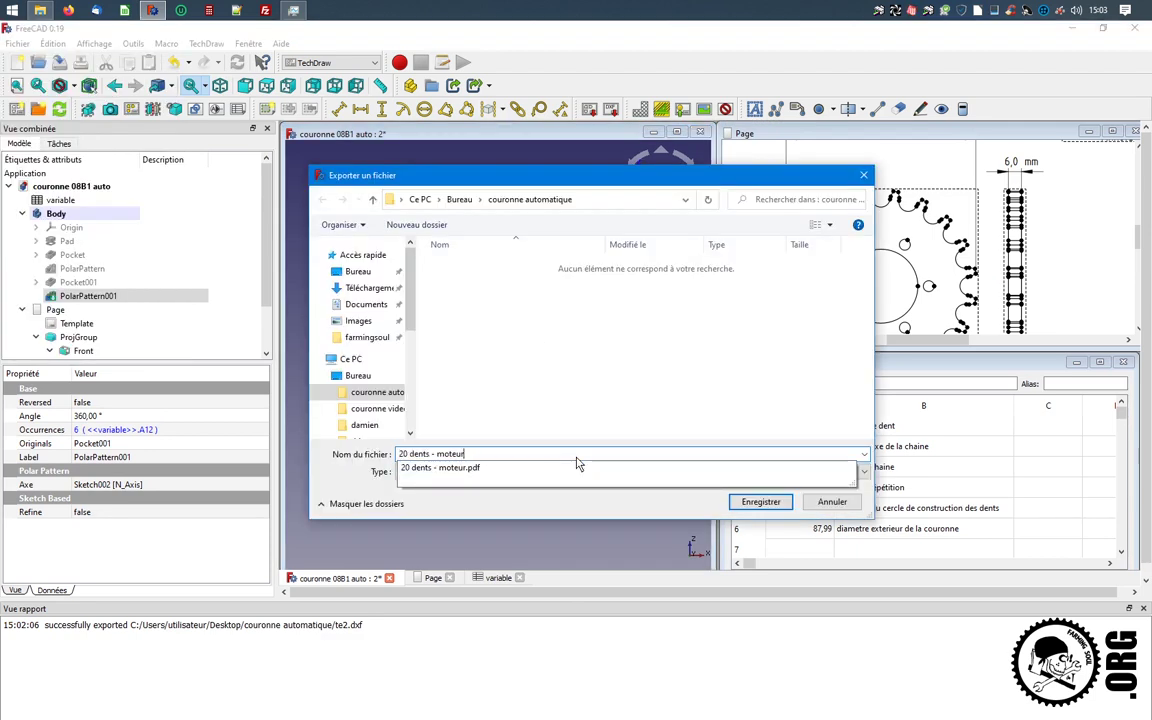
pyautogui.write('- 6mm')
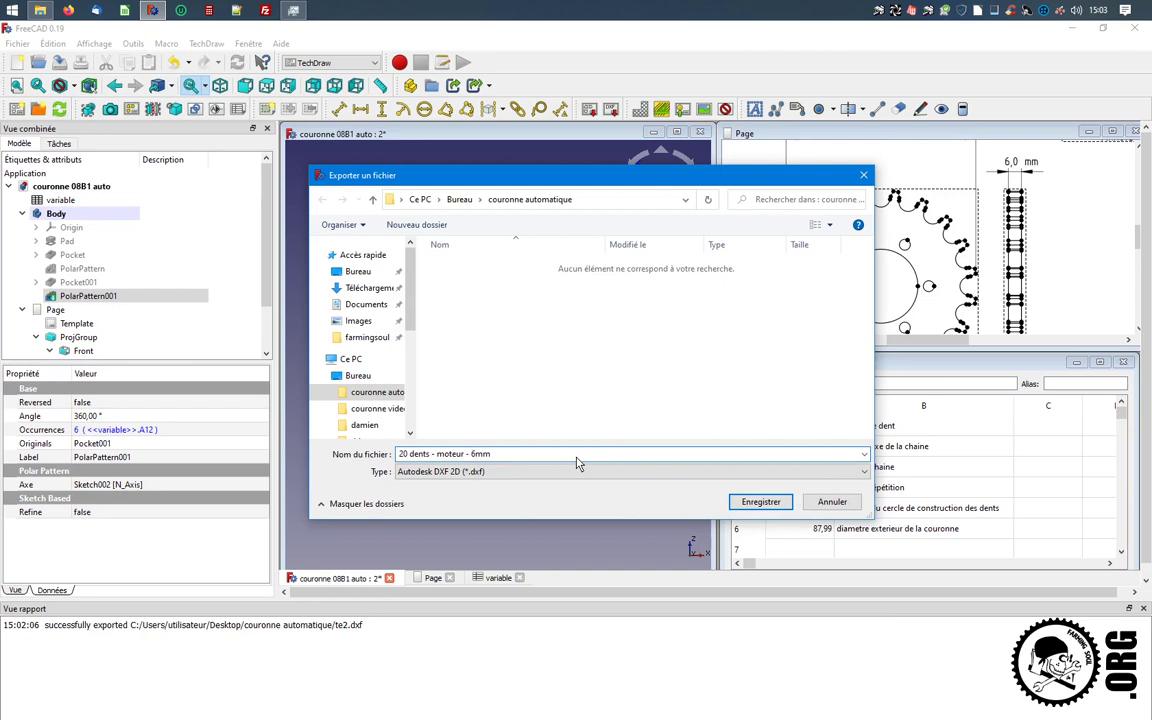
pyautogui.press('Return')
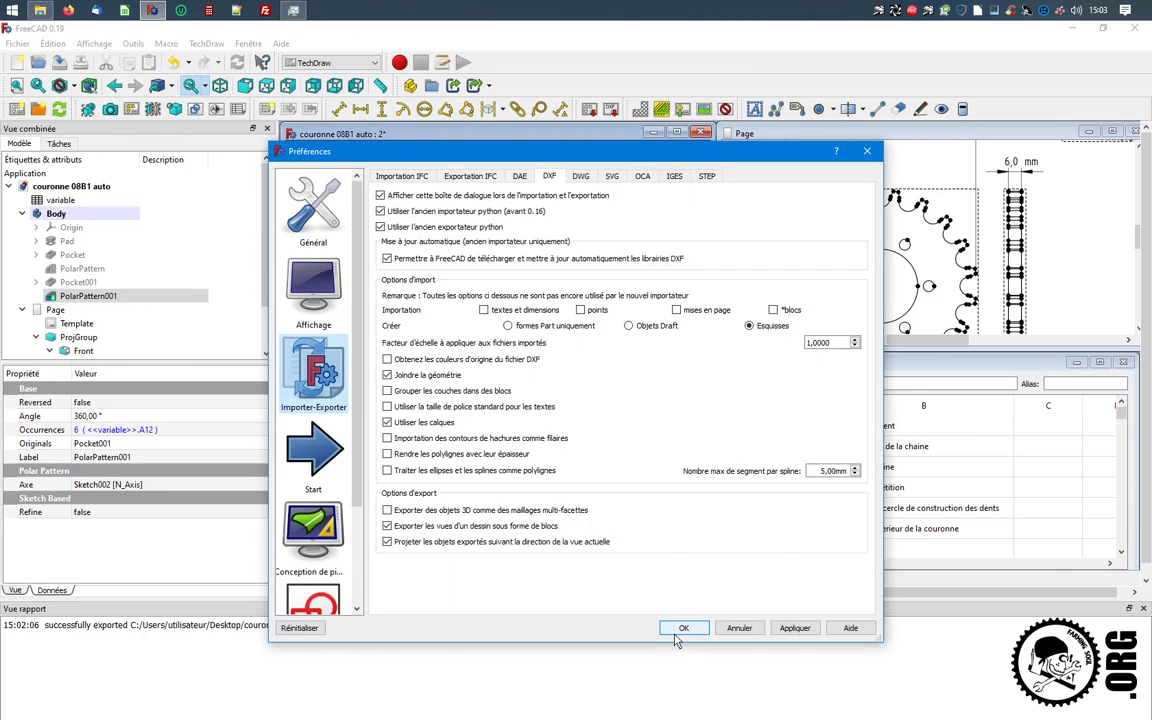
pyautogui.click(681, 629)
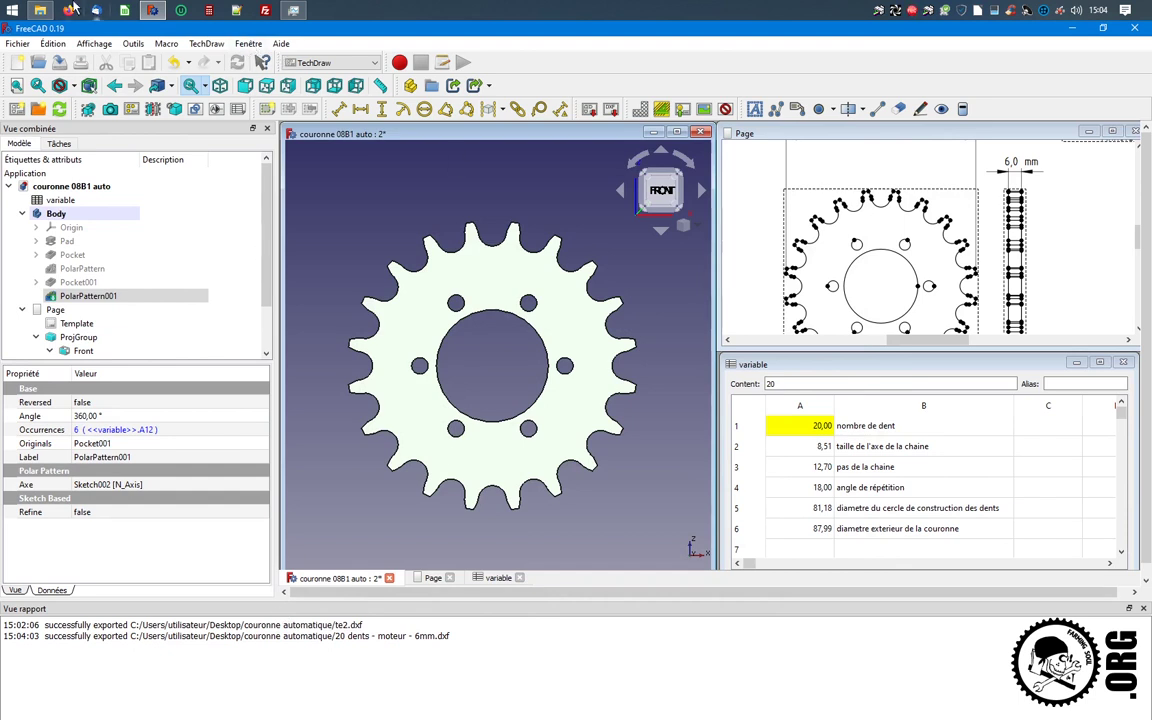
# Open the 6mm DXF in LibreCAD, inspect the gear outline, and close it without saving
pyautogui.click(72, 8)
pyautogui.doubleClick(226, 168)
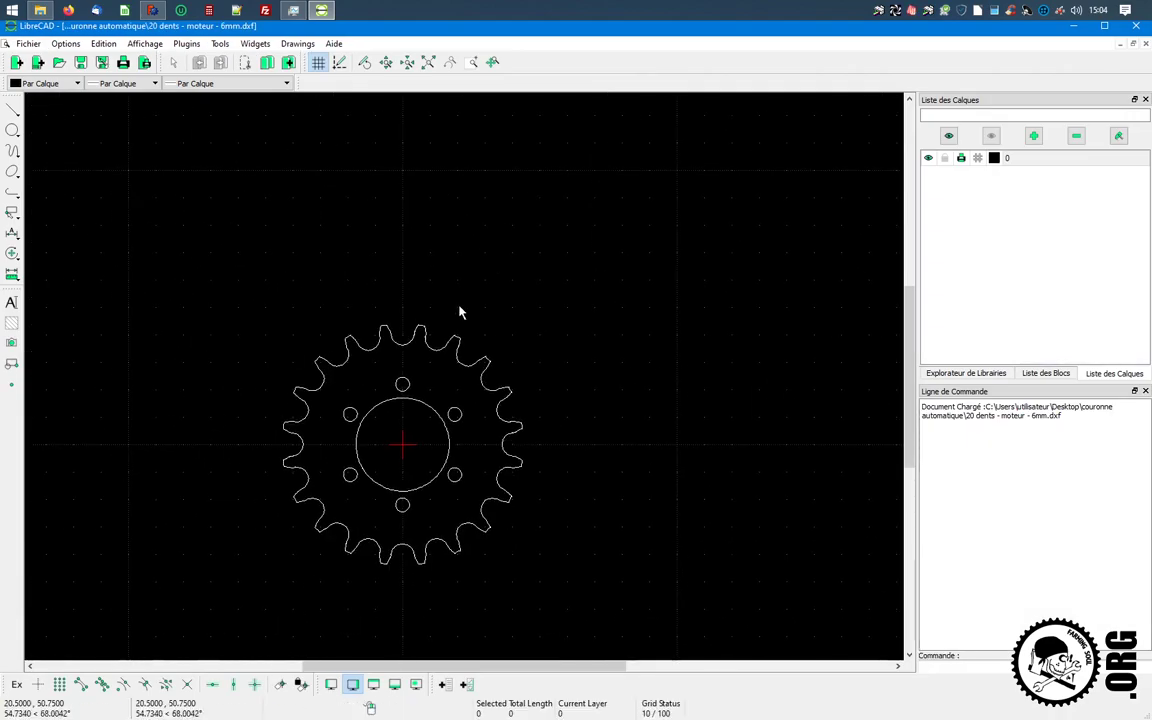
pyautogui.scroll(3, 408, 460)
pyautogui.moveTo(411, 463); pyautogui.dragTo(528, 400, button='middle')
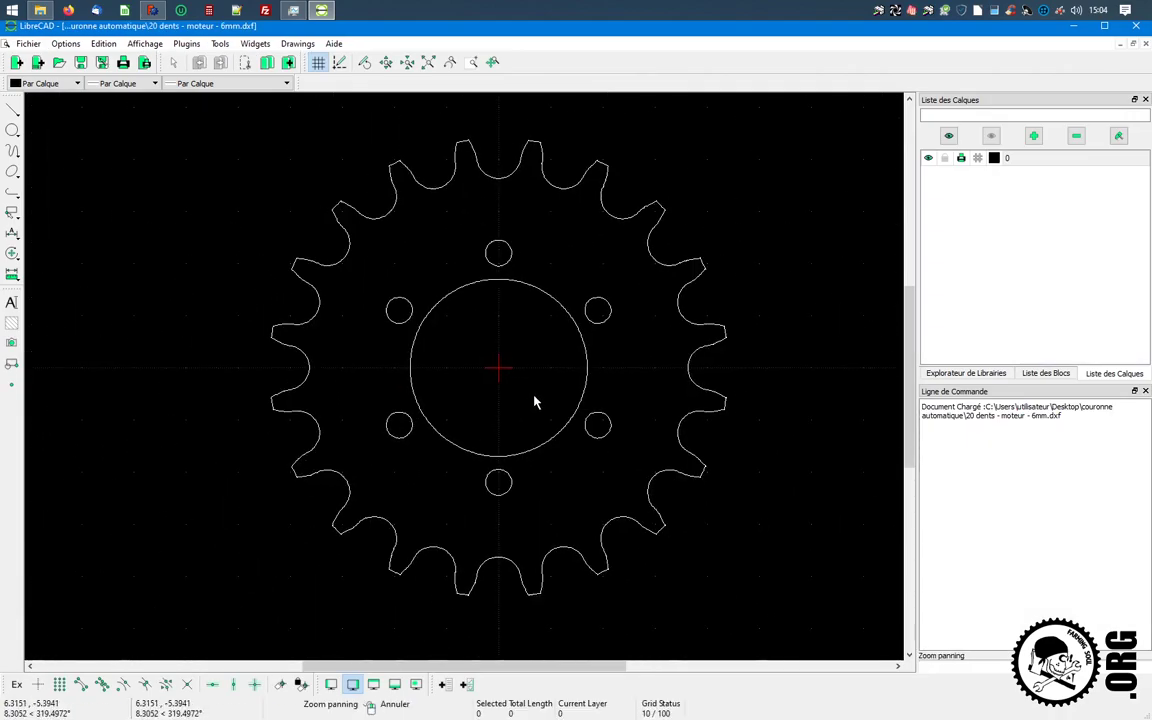
pyautogui.scroll(1, 528, 400)
pyautogui.scroll(1, 522, 404)
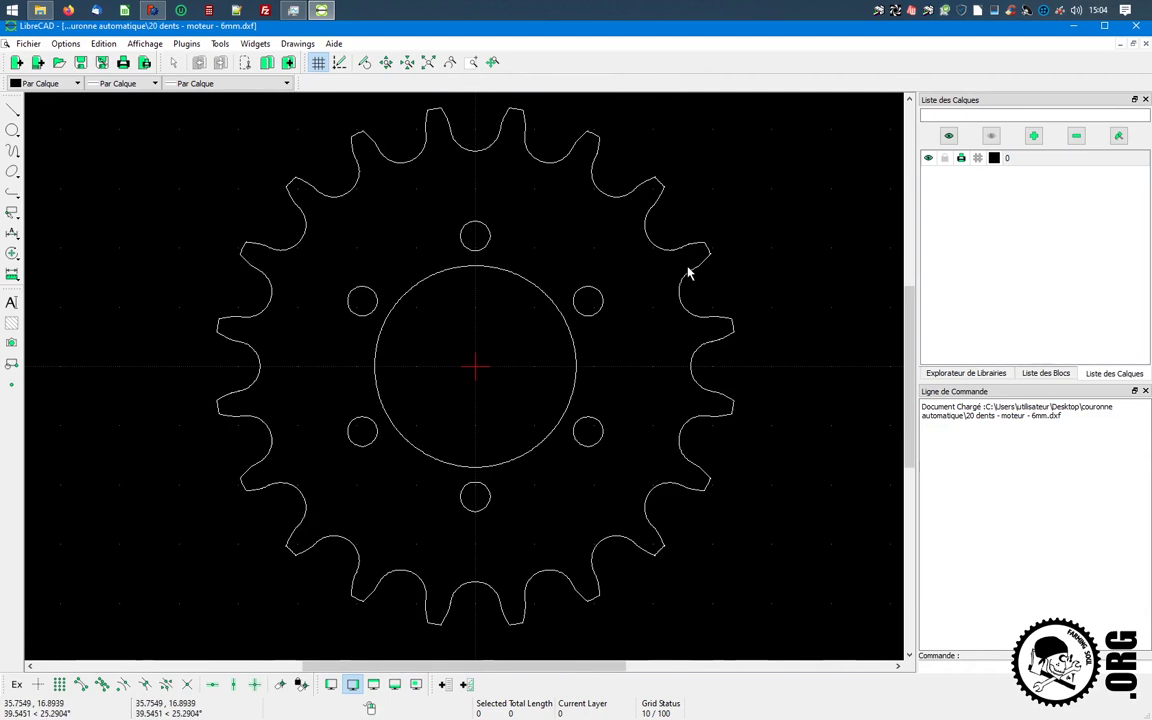
pyautogui.click(1136, 25)
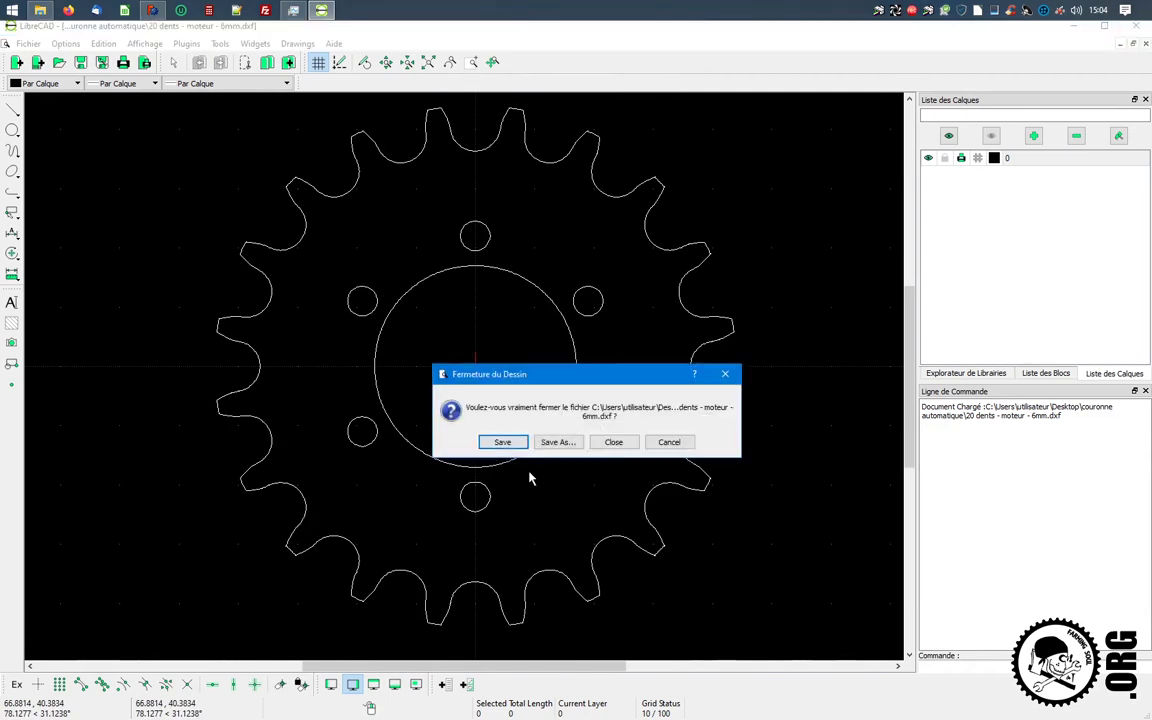
pyautogui.click(505, 442)
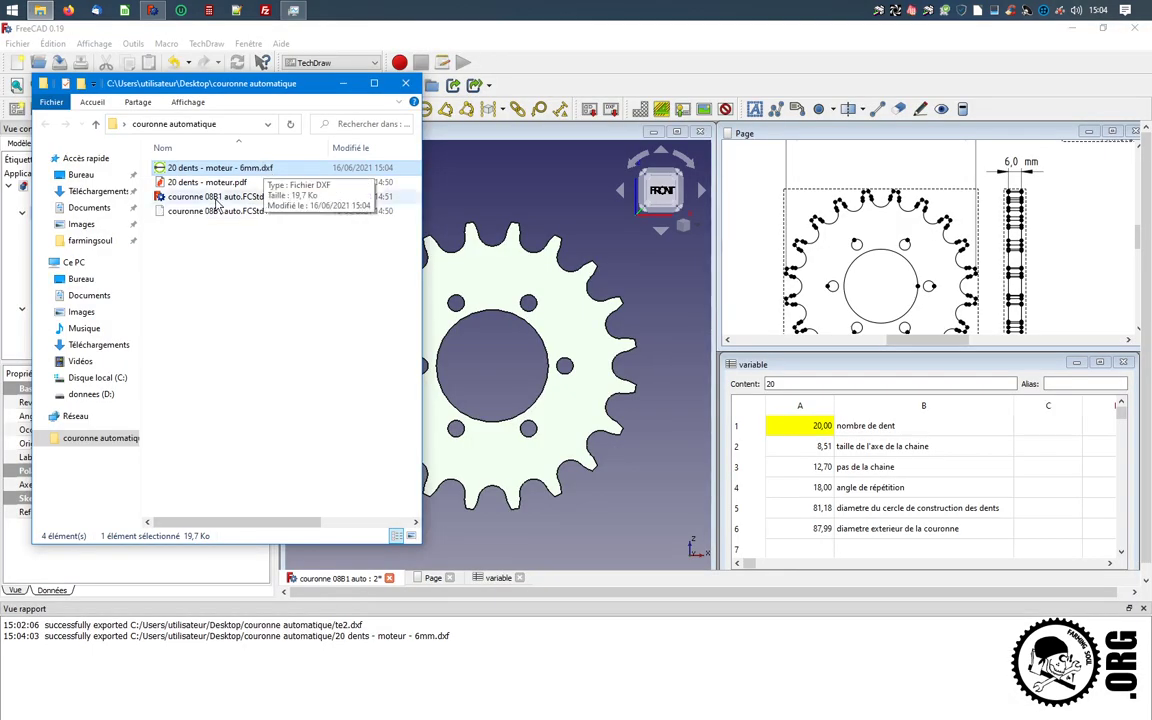
# Create a new folder named 'envoie au laseriste'
pyautogui.rightClick(250, 283)
pyautogui.click(460, 483)
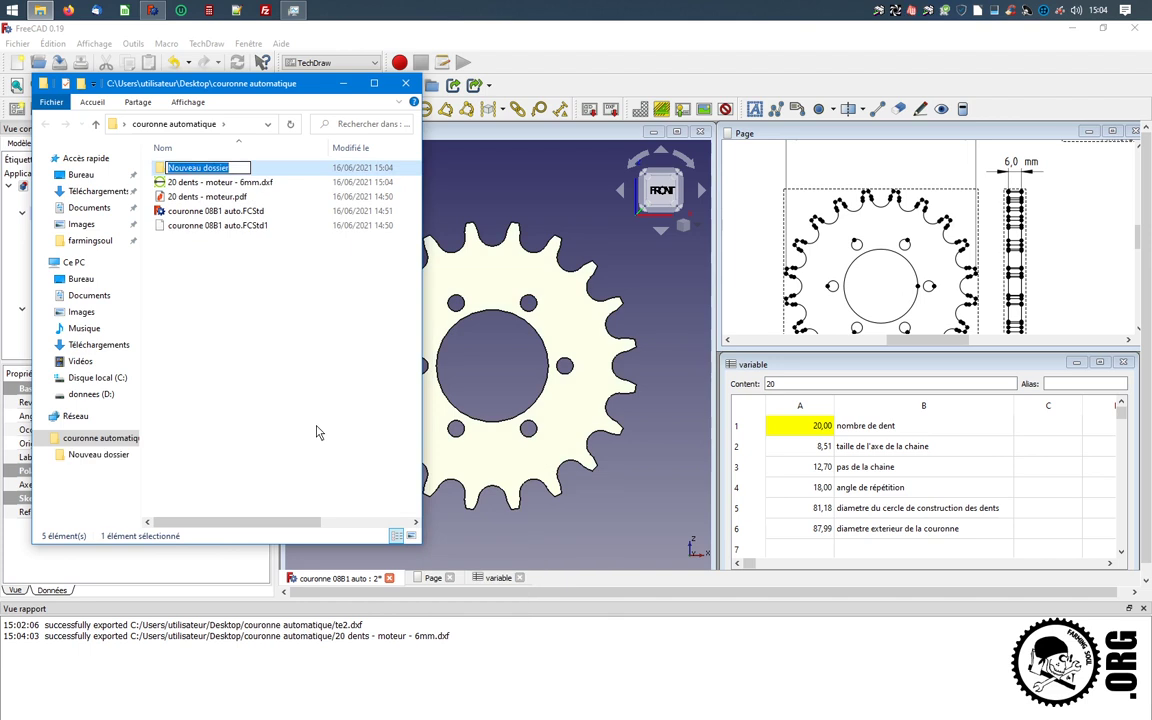
pyautogui.write('envoie au')
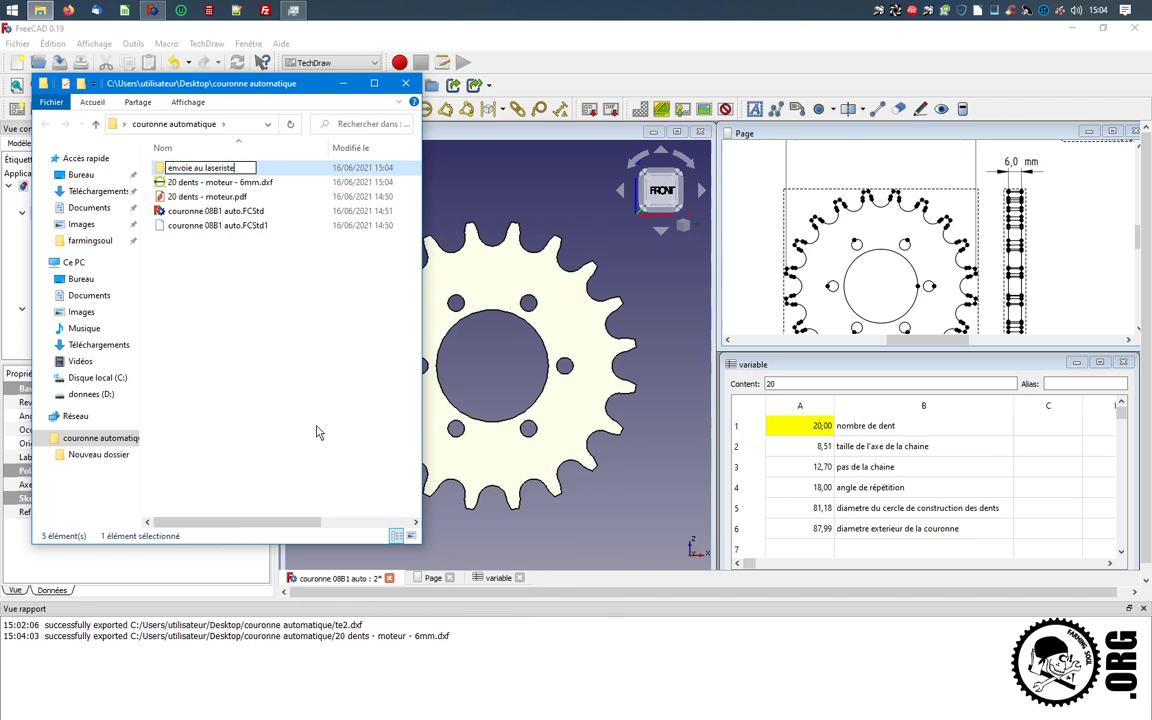
pyautogui.press('Return')
# Move the 6mm DXF and the PDF into 'envoie au laseriste' and open that folder
pyautogui.click(247, 184)
pyautogui.keyDown('shift'); pyautogui.click(218, 197); pyautogui.keyUp('shift')
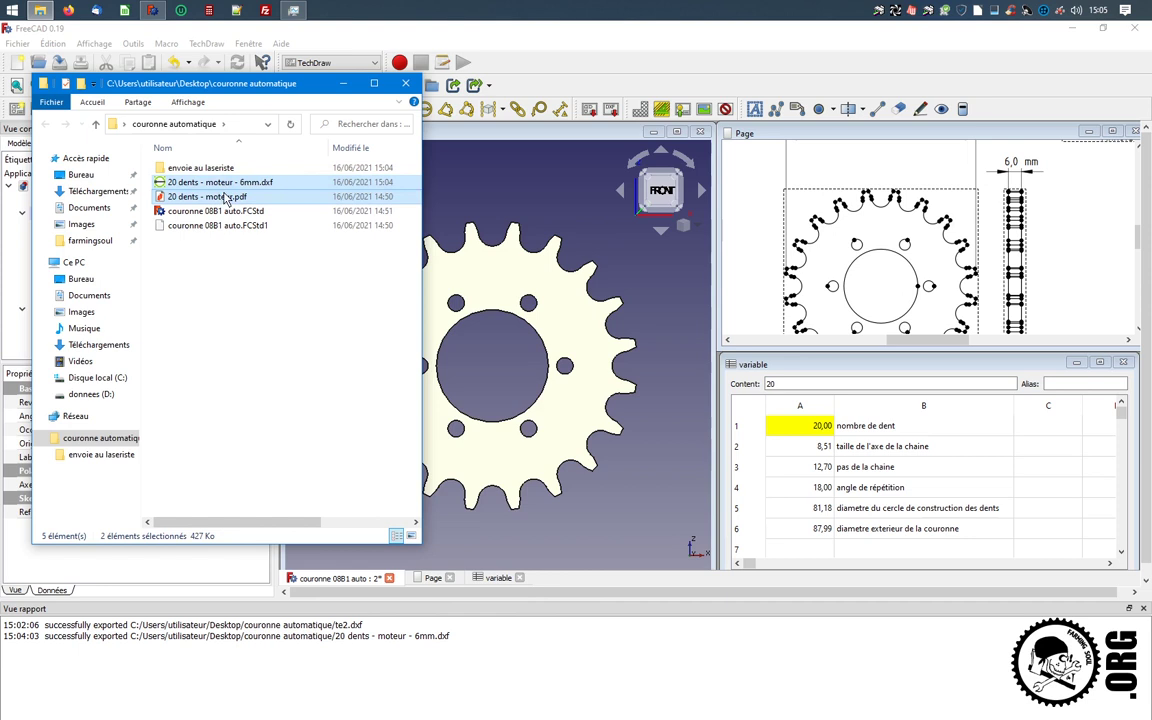
pyautogui.moveTo(218, 197); pyautogui.dragTo(218, 168)
pyautogui.click(218, 170)
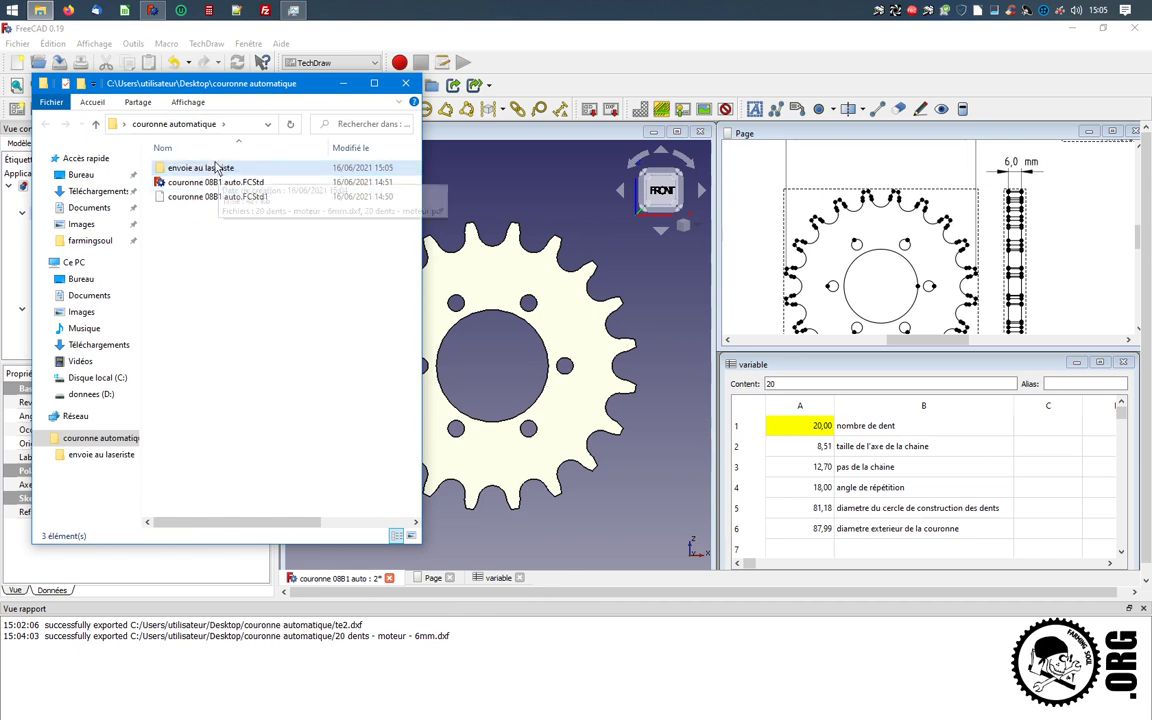
pyautogui.doubleClick(218, 168)
# Rename the PDF so its name ends with '- 6mm - qte 3'
pyautogui.click(232, 184)
pyautogui.click(232, 184)
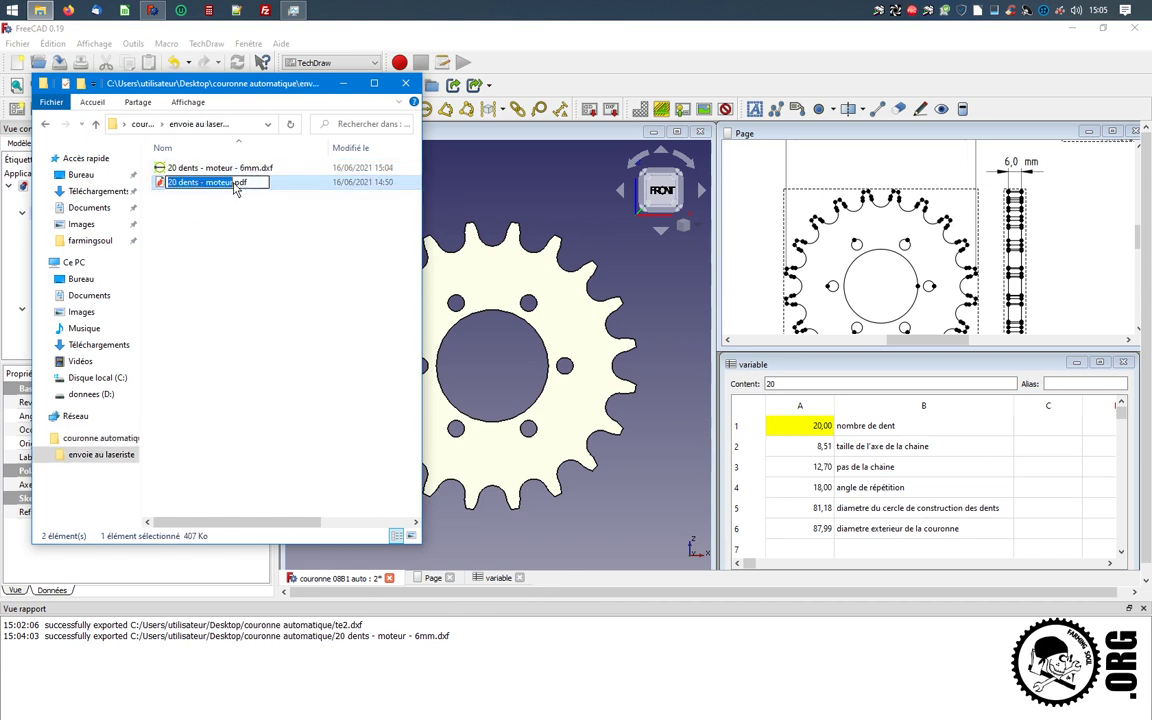
pyautogui.press('Right')
pyautogui.write('- 6')
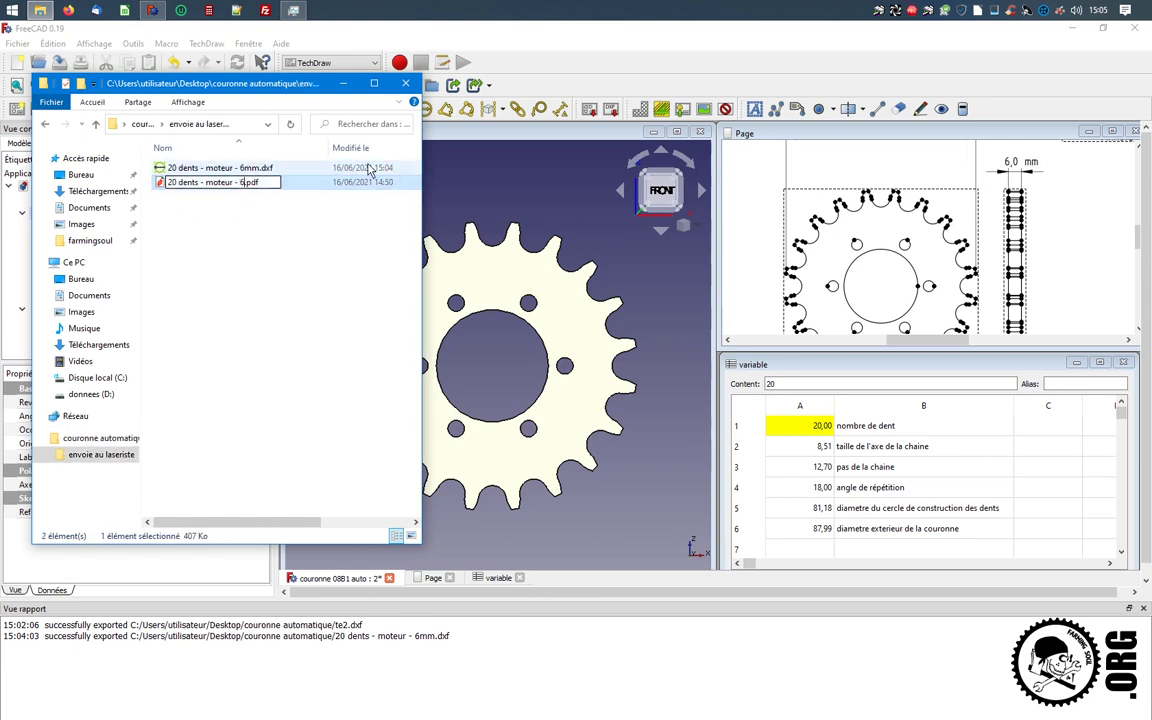
pyautogui.write('mm-')
pyautogui.press('BackSpace')
pyautogui.write('- qte')
pyautogui.write(' 3')
pyautogui.press('Return')
# Rename the 6mm DXF so its name ends with '- qte 3'
pyautogui.click(260, 188)
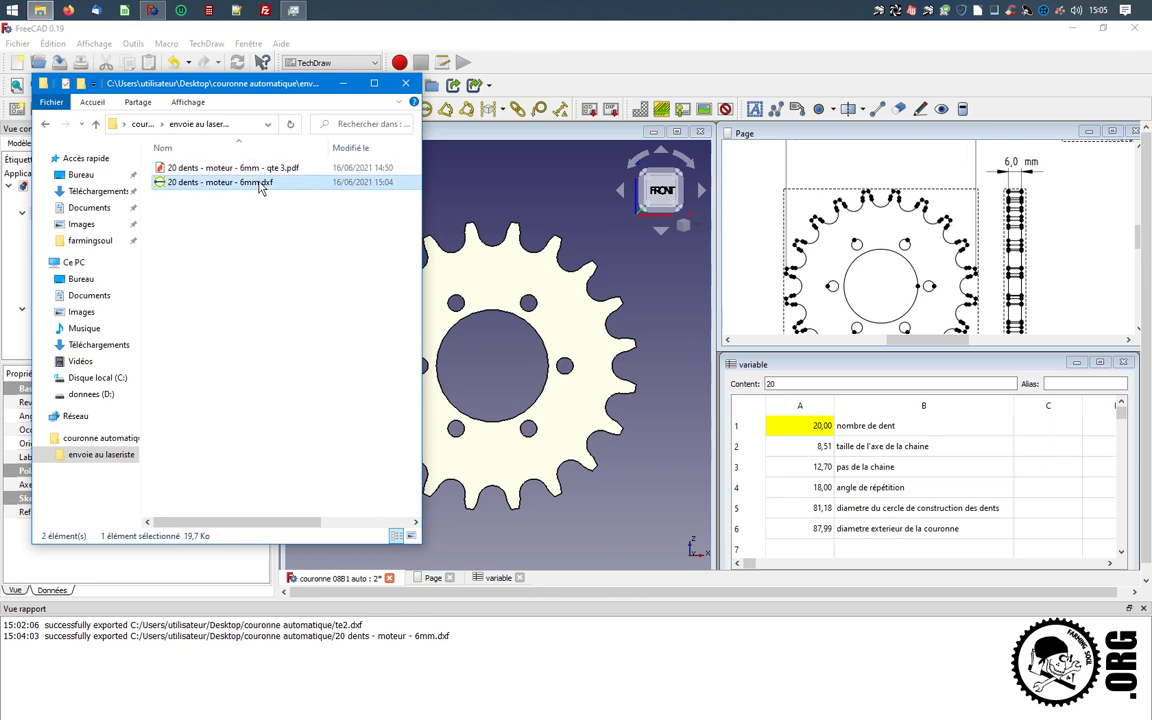
pyautogui.click(260, 188)
pyautogui.write('- qte 3')
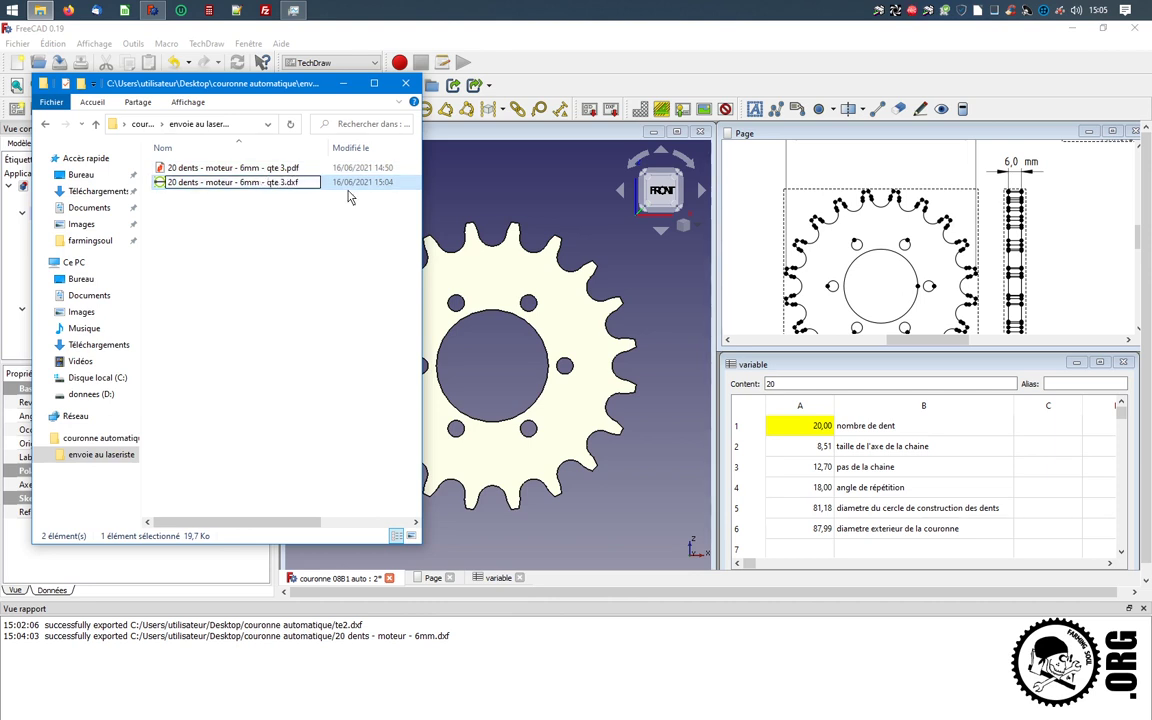
pyautogui.press('Return')
pyautogui.click(275, 334)
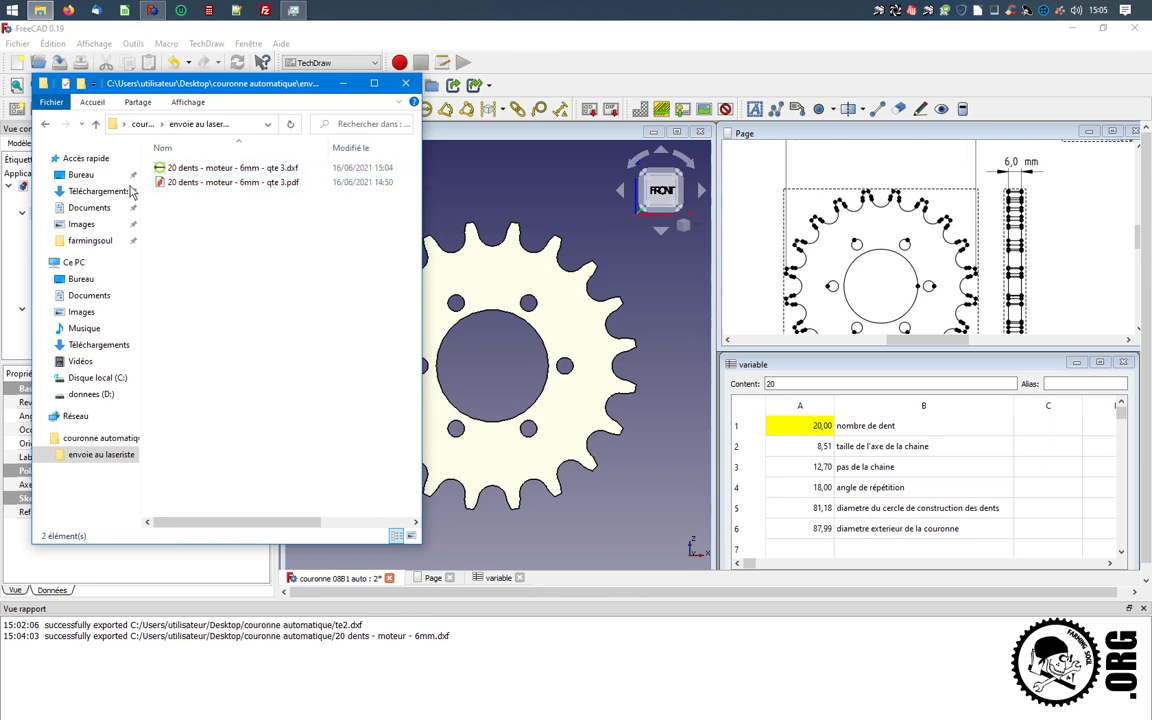
# Go back up to couronne automatique, return to FreeCAD and dismiss the unsaved-document prompt
pyautogui.click(96, 124)
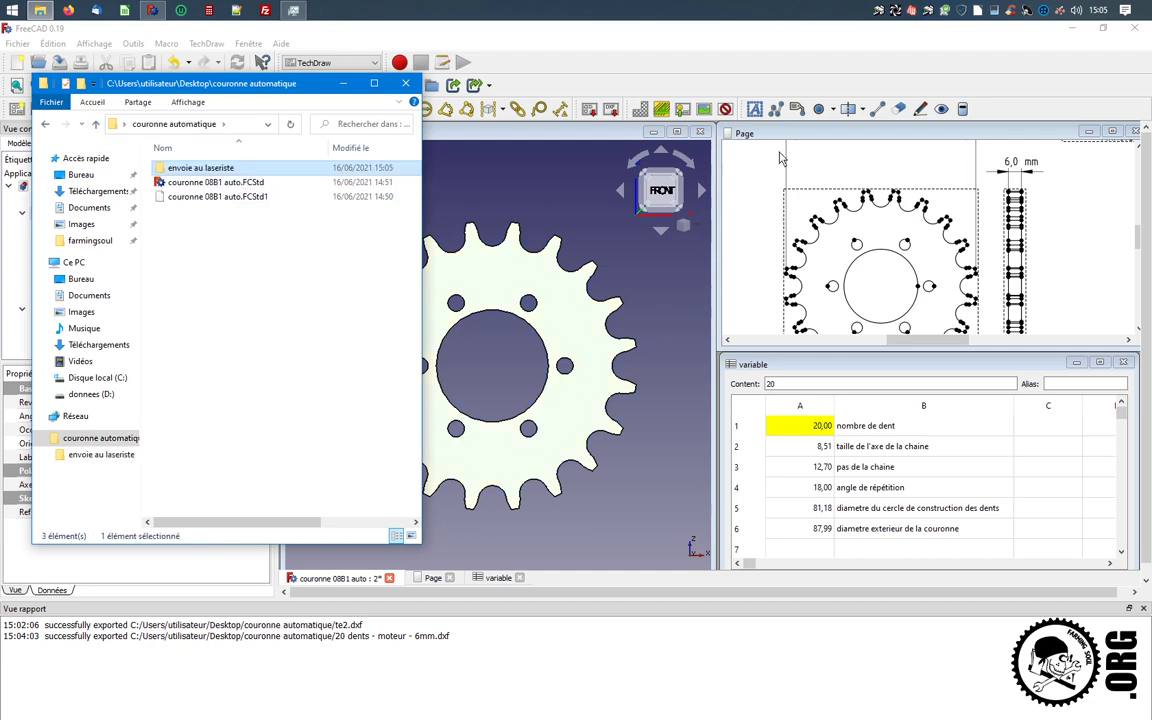
pyautogui.click(1134, 28)
pyautogui.click(587, 436)
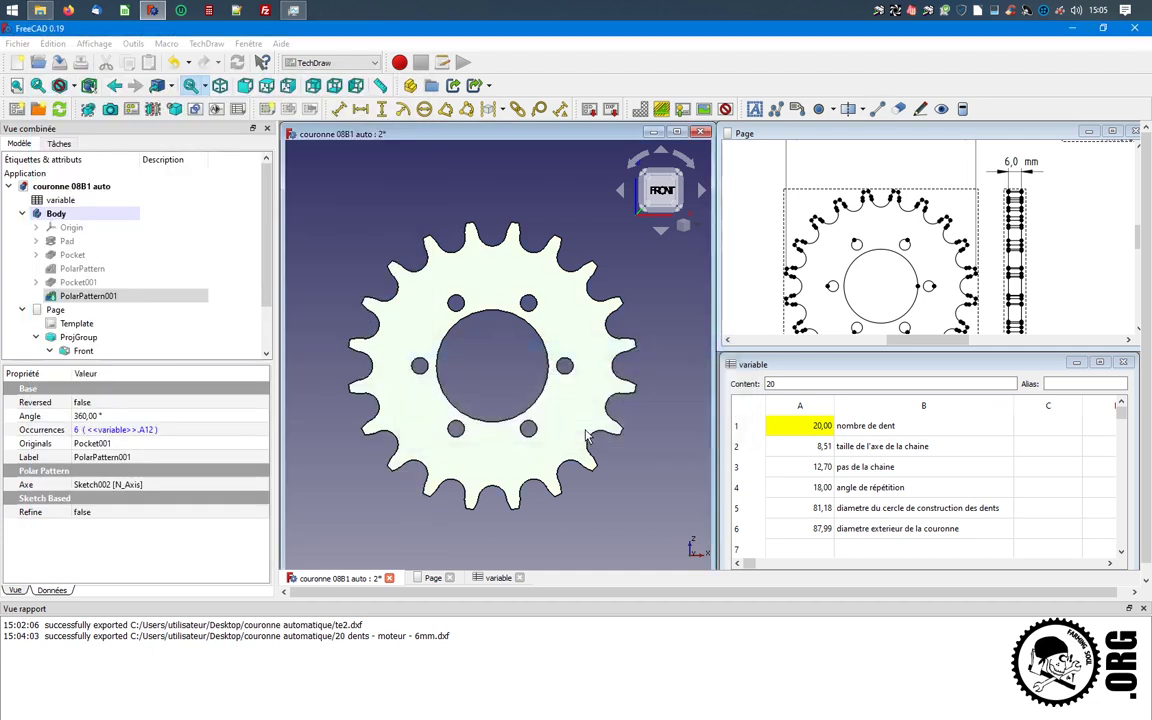